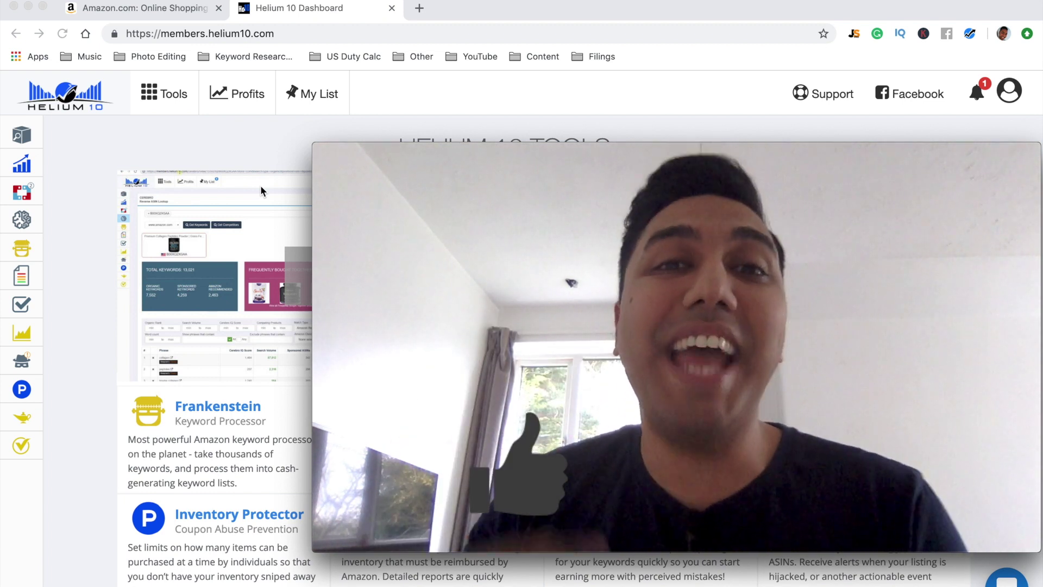
{"action": "left_click_drag", "start_coordinate": [313, 143], "coordinate": [332, 158]}
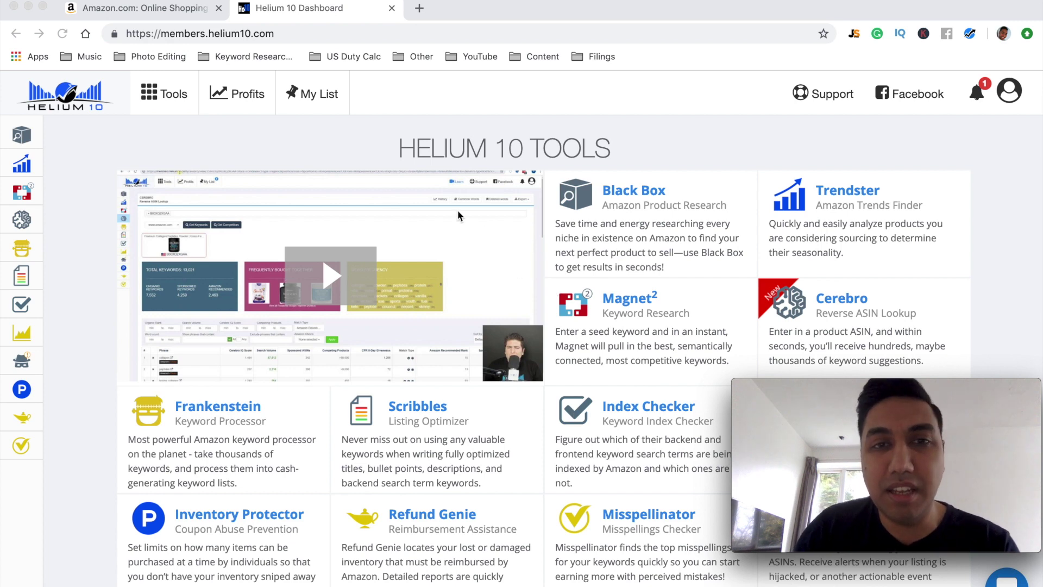
Switch to the public Helium 10 homepage window and examine its Why Choose Helium 10 and Integrated Tools sections
{"action": "key", "text": "ctrl+Up"}
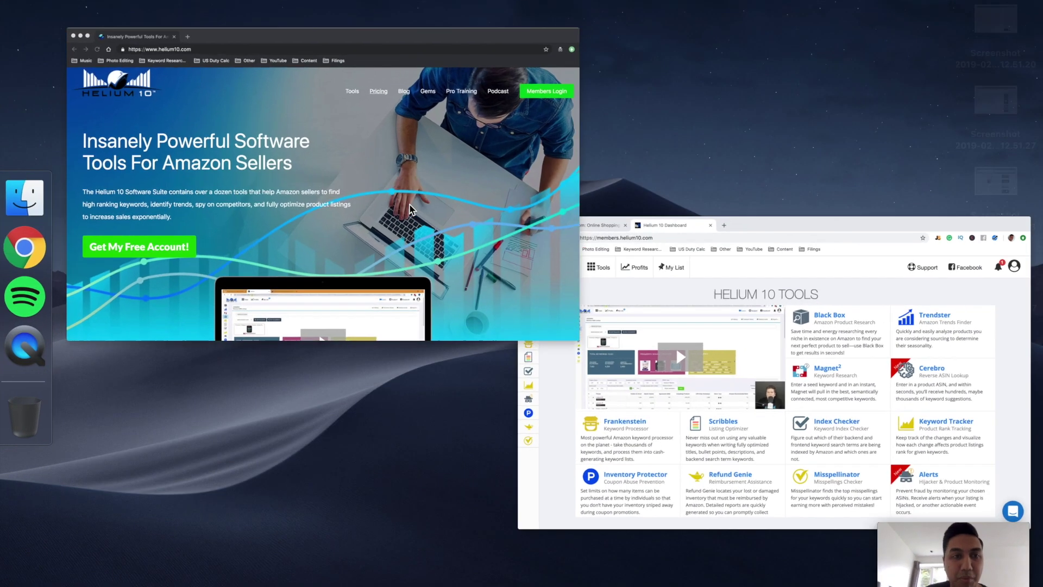
{"action": "left_click", "coordinate": [495, 238]}
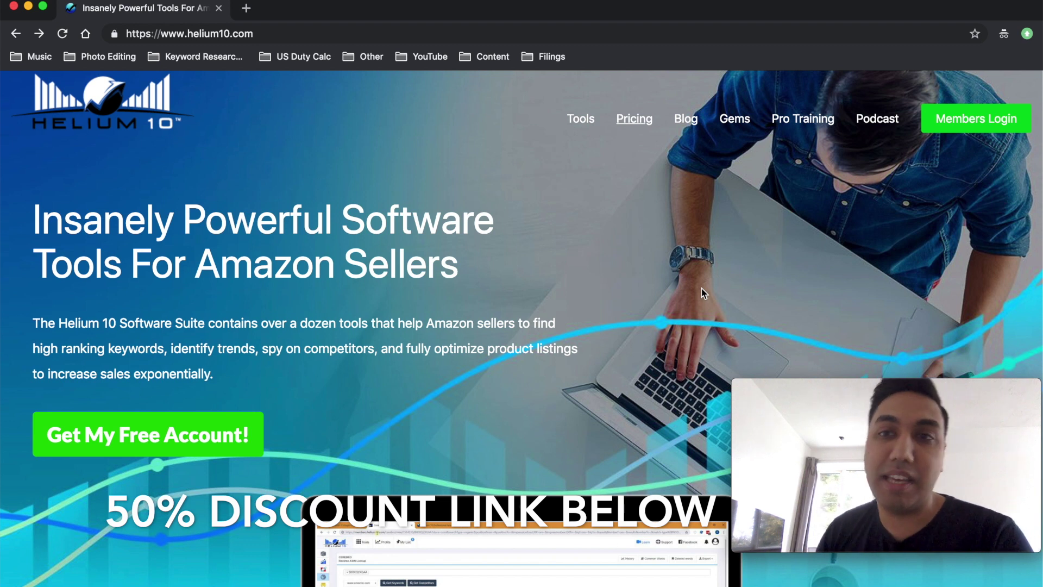
{"action": "scroll", "coordinate": [702, 288], "scroll_direction": "down", "scroll_amount": 4}
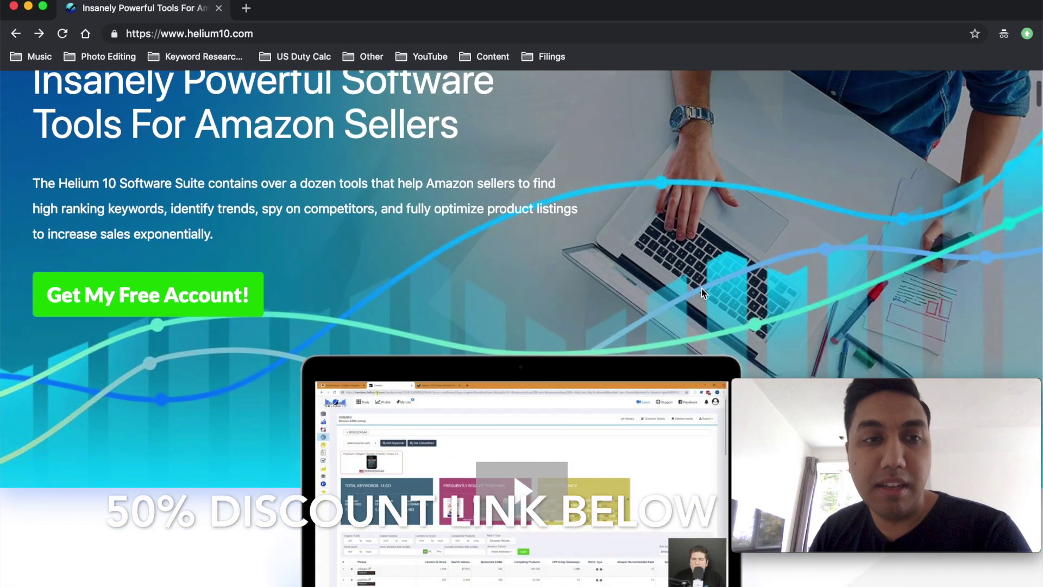
{"action": "scroll", "coordinate": [702, 293], "scroll_direction": "down", "scroll_amount": 10}
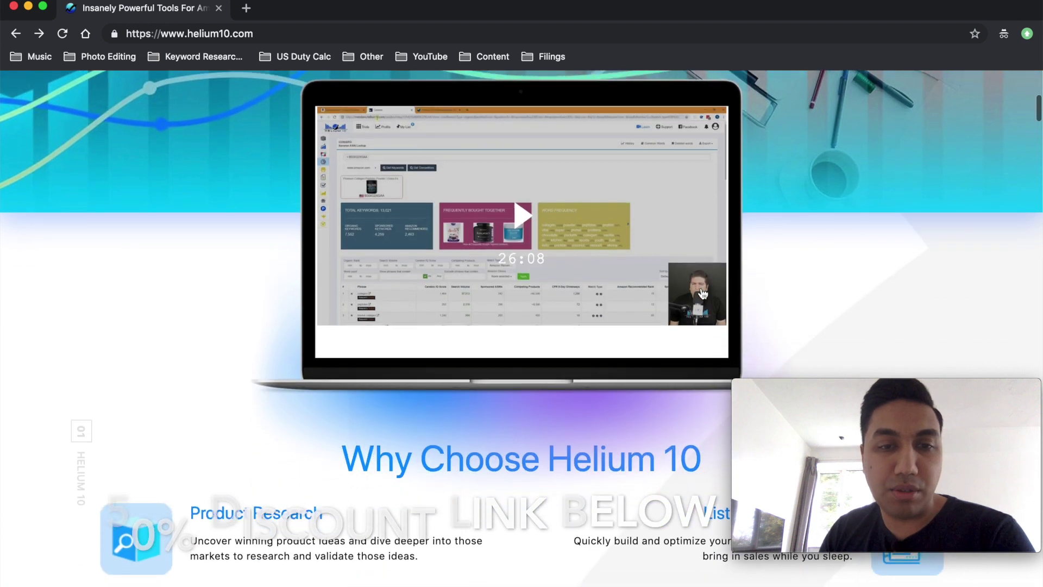
{"action": "scroll", "coordinate": [702, 292], "scroll_direction": "down", "scroll_amount": 3}
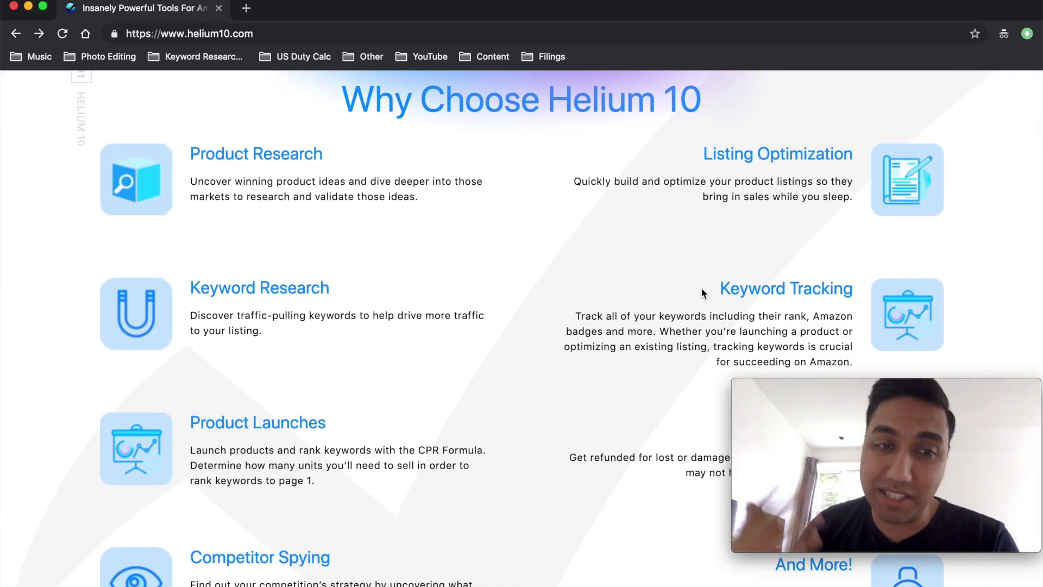
{"action": "scroll", "coordinate": [702, 293], "scroll_direction": "down", "scroll_amount": 2}
{"action": "scroll", "coordinate": [702, 294], "scroll_direction": "down", "scroll_amount": 1}
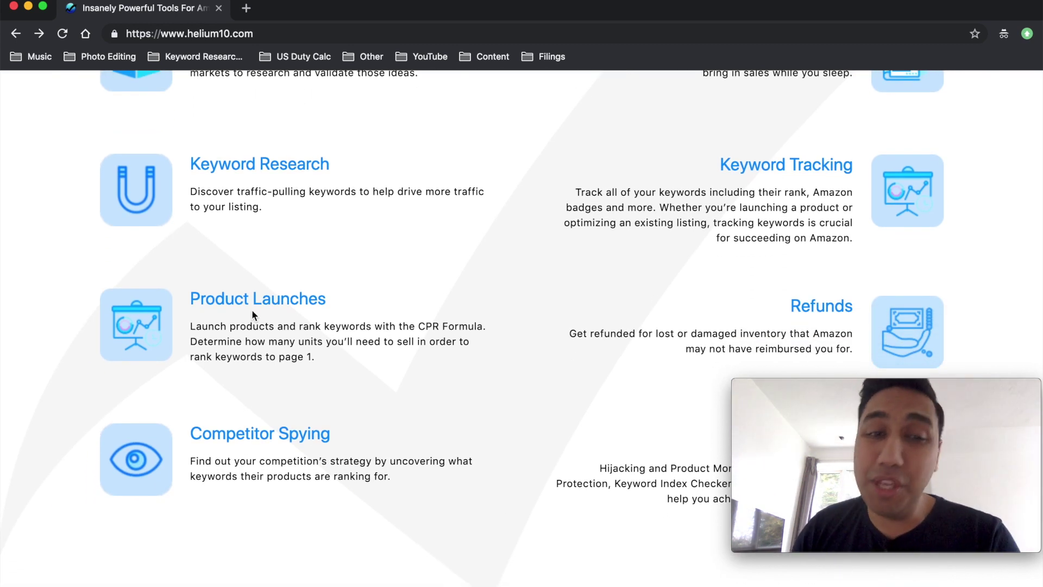
{"action": "scroll", "coordinate": [619, 353], "scroll_direction": "down", "scroll_amount": 4}
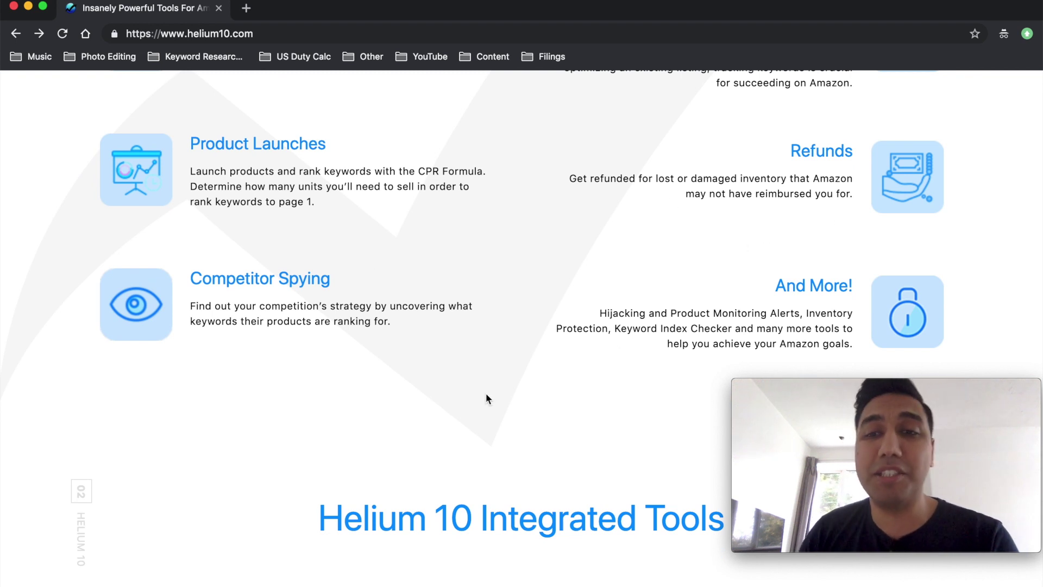
{"action": "scroll", "coordinate": [469, 392], "scroll_direction": "down", "scroll_amount": 8}
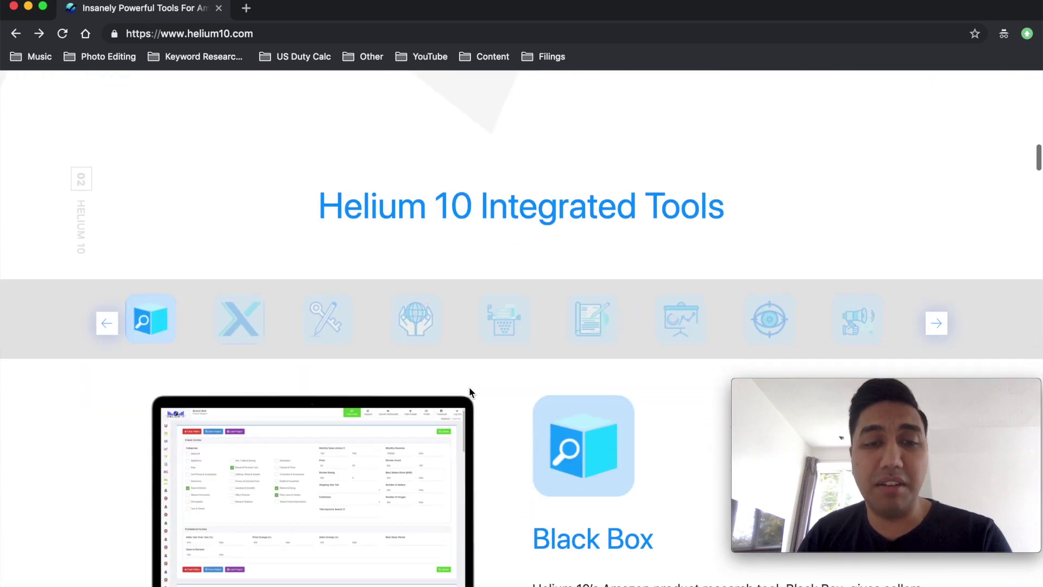
{"action": "scroll", "coordinate": [468, 386], "scroll_direction": "down", "scroll_amount": 9}
{"action": "scroll", "coordinate": [468, 391], "scroll_direction": "up", "scroll_amount": 8}
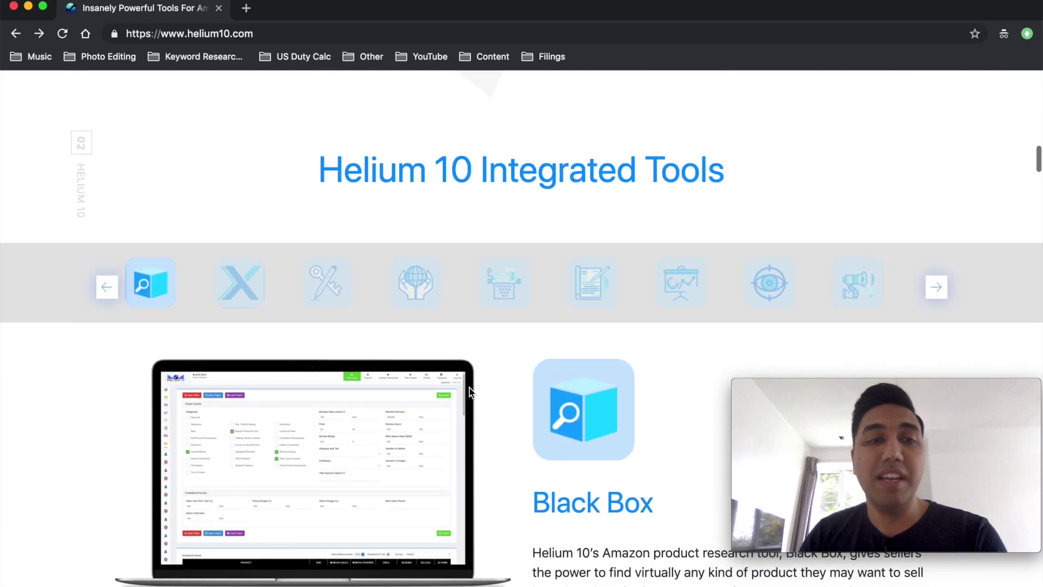
{"action": "scroll", "coordinate": [567, 429], "scroll_direction": "down", "scroll_amount": 4}
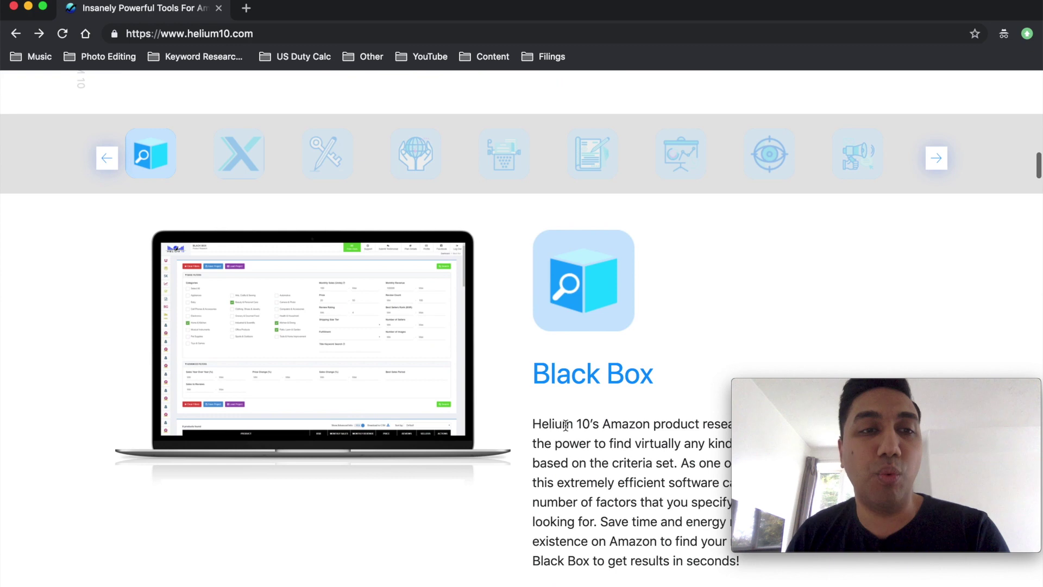
{"action": "scroll", "coordinate": [566, 424], "scroll_direction": "up", "scroll_amount": 3}
{"action": "scroll", "coordinate": [565, 424], "scroll_direction": "down", "scroll_amount": 4}
{"action": "scroll", "coordinate": [533, 316], "scroll_direction": "up", "scroll_amount": 1}
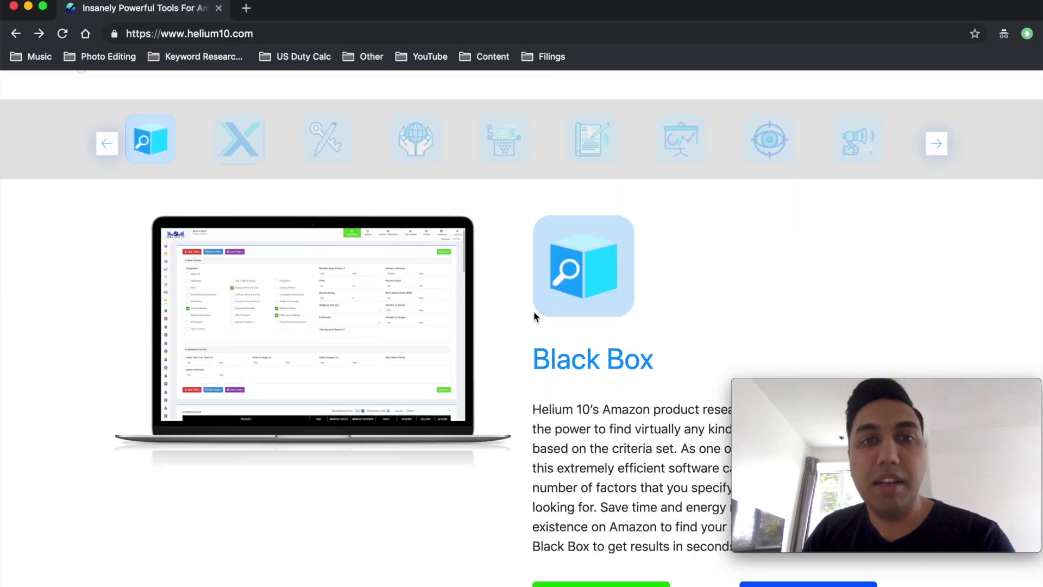
Open the homepage's pricing section and compare the Free, A La Carte, Platinum and Diamond plans
{"action": "scroll", "coordinate": [534, 316], "scroll_direction": "up", "scroll_amount": 20}
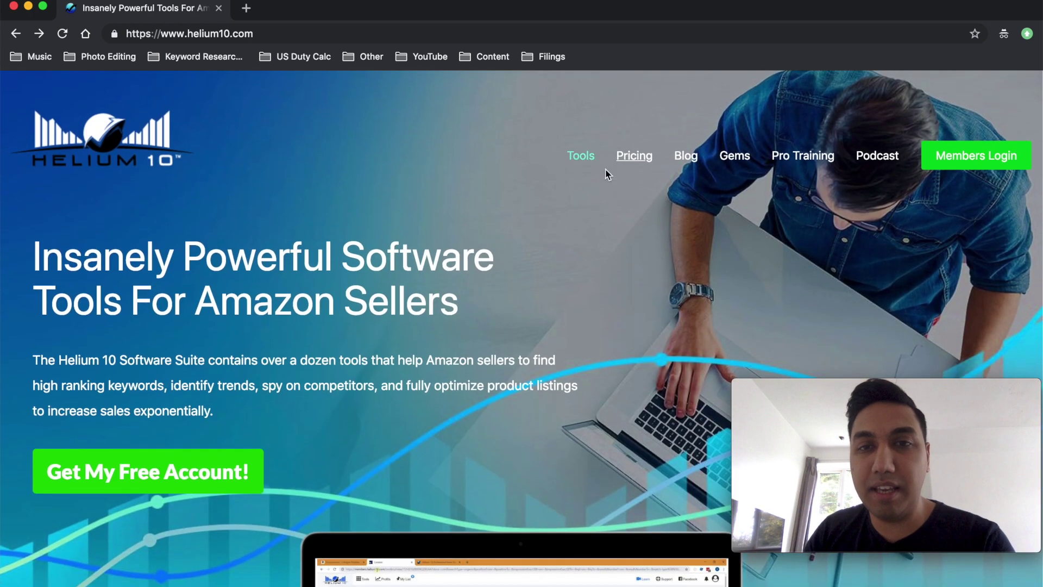
{"action": "left_click", "coordinate": [626, 157]}
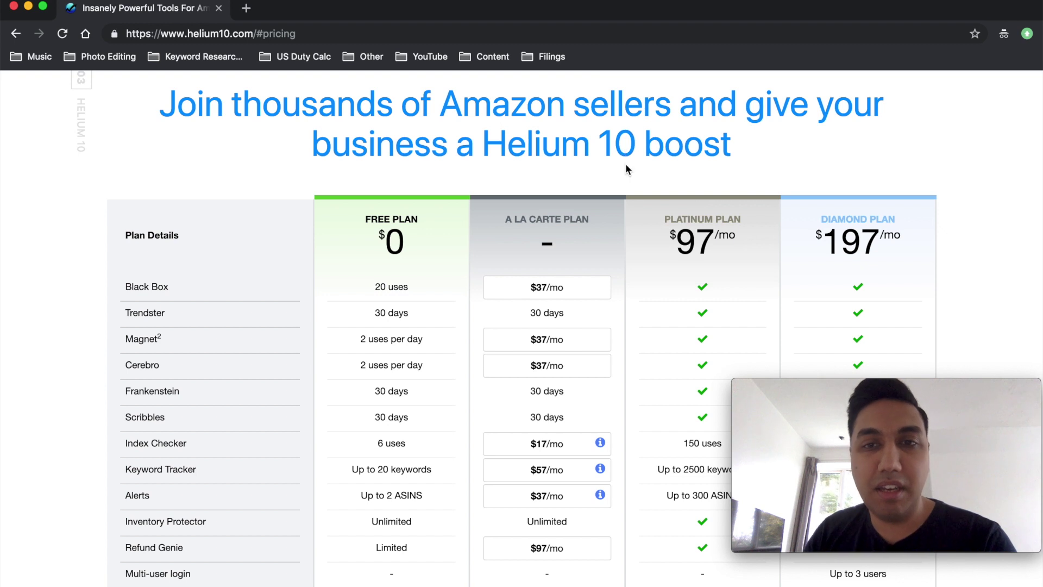
{"action": "scroll", "coordinate": [431, 158], "scroll_direction": "down", "scroll_amount": 3}
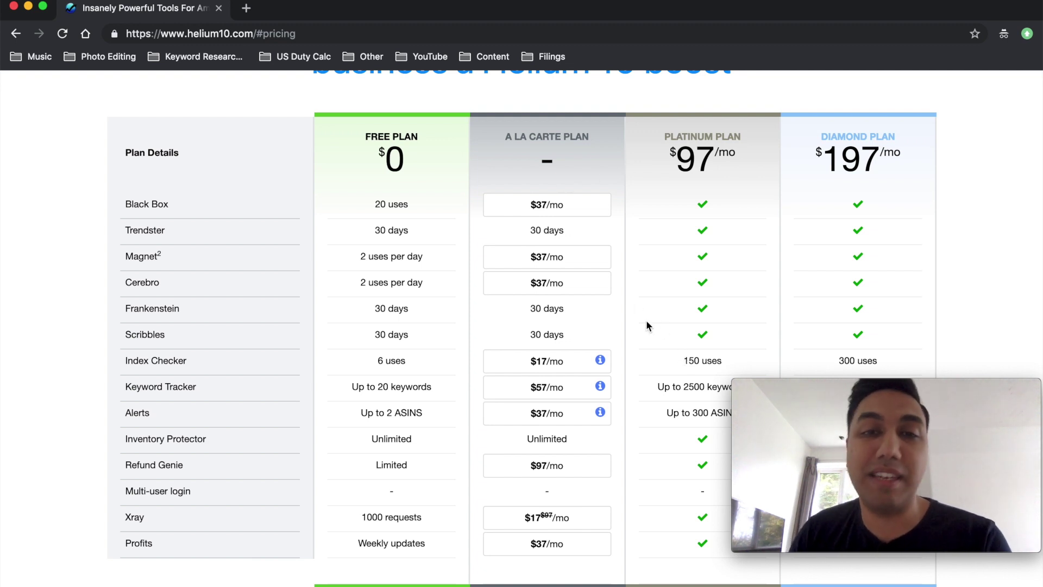
{"action": "scroll", "coordinate": [647, 324], "scroll_direction": "down", "scroll_amount": 1}
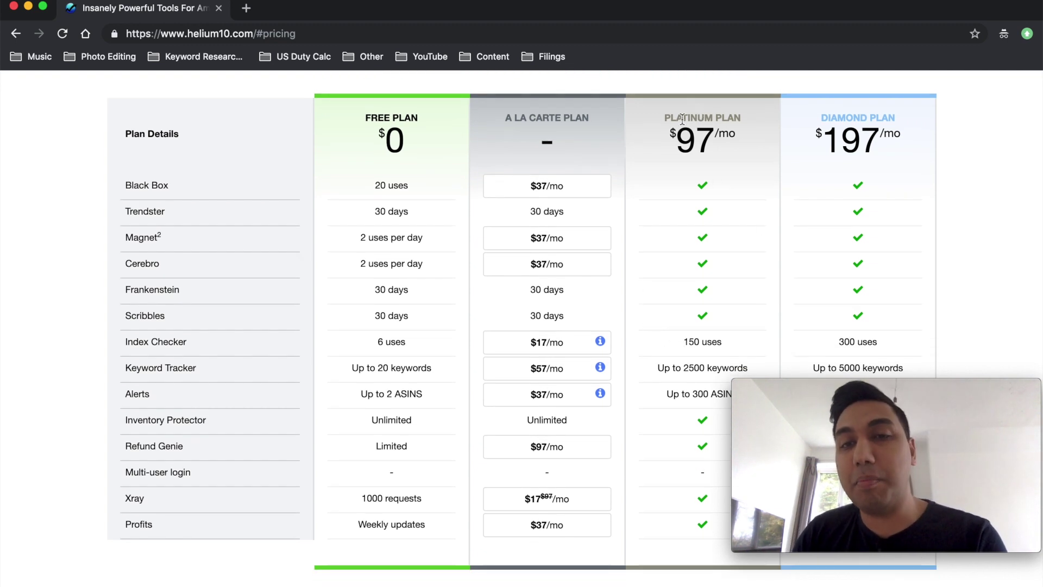
{"action": "scroll", "coordinate": [718, 314], "scroll_direction": "down", "scroll_amount": 1}
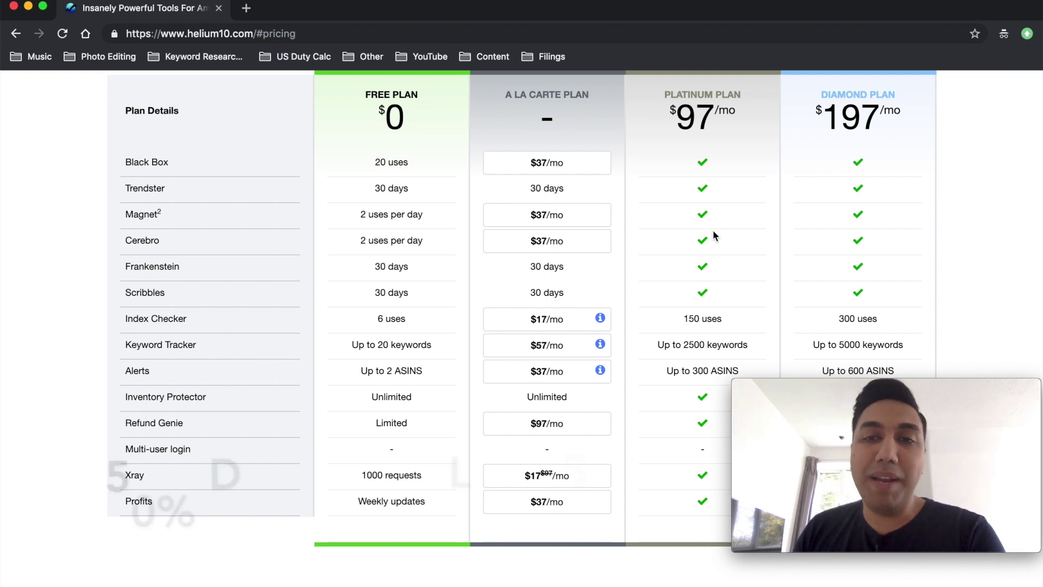
{"action": "scroll", "coordinate": [723, 381], "scroll_direction": "up", "scroll_amount": 1}
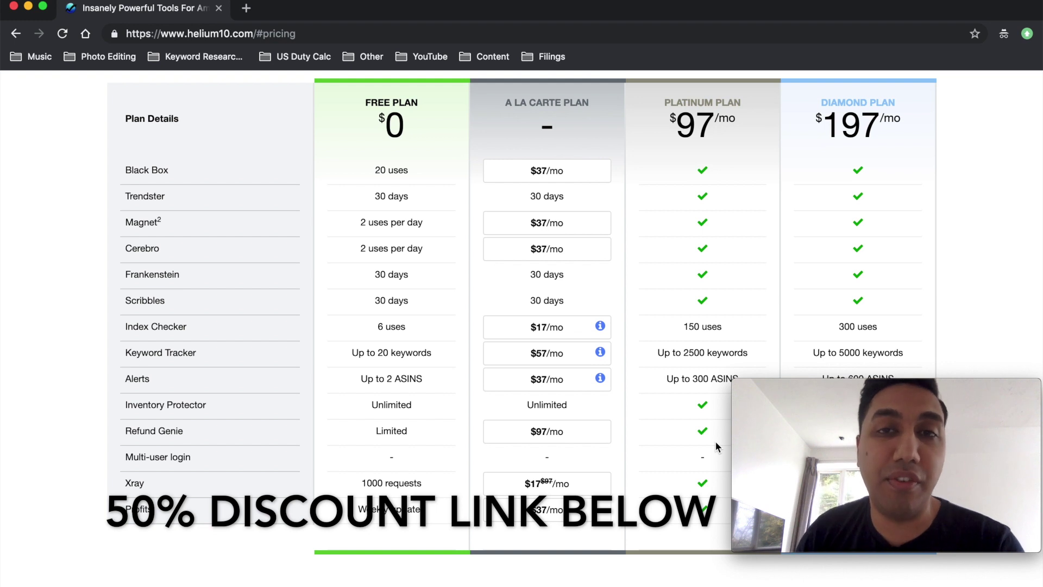
{"action": "double_click", "coordinate": [720, 133]}
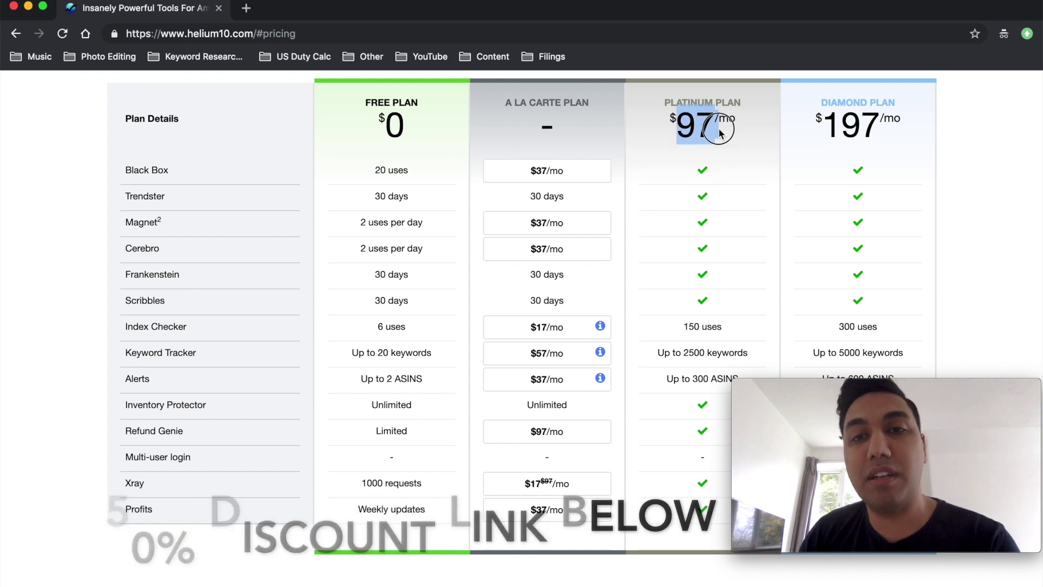
{"action": "left_click", "coordinate": [720, 158]}
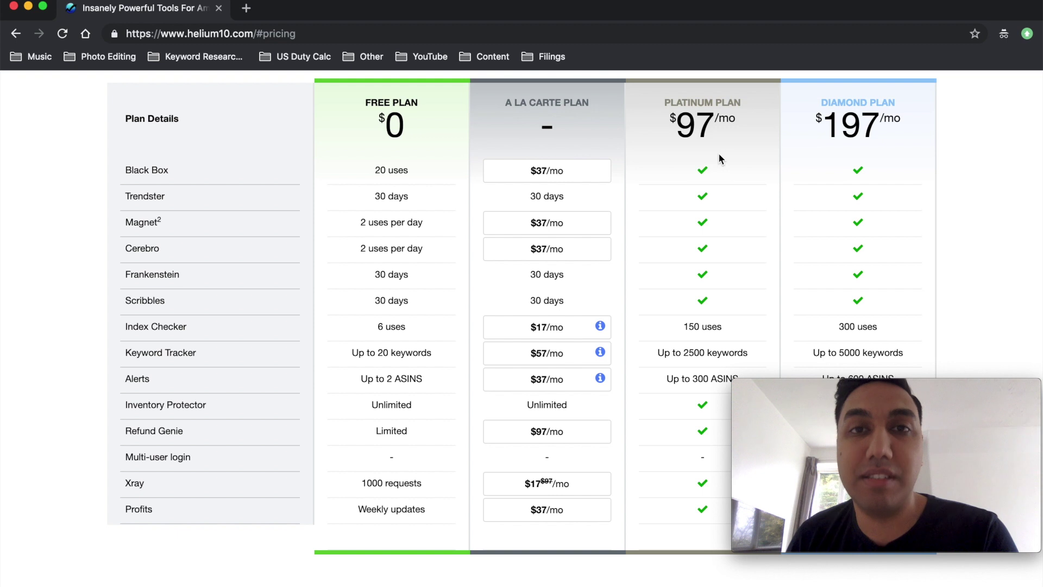
Return to the Helium 10 members dashboard window and open the Black Box product research tool
{"action": "key", "text": "ctrl+Down"}
{"action": "left_click", "coordinate": [438, 159]}
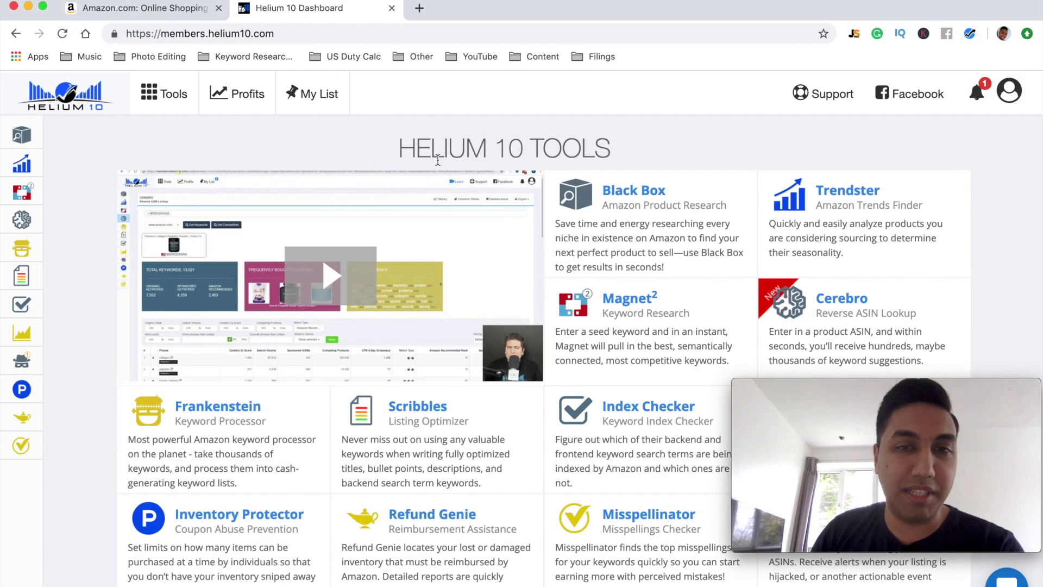
{"action": "mouse_move", "coordinate": [71, 136]}
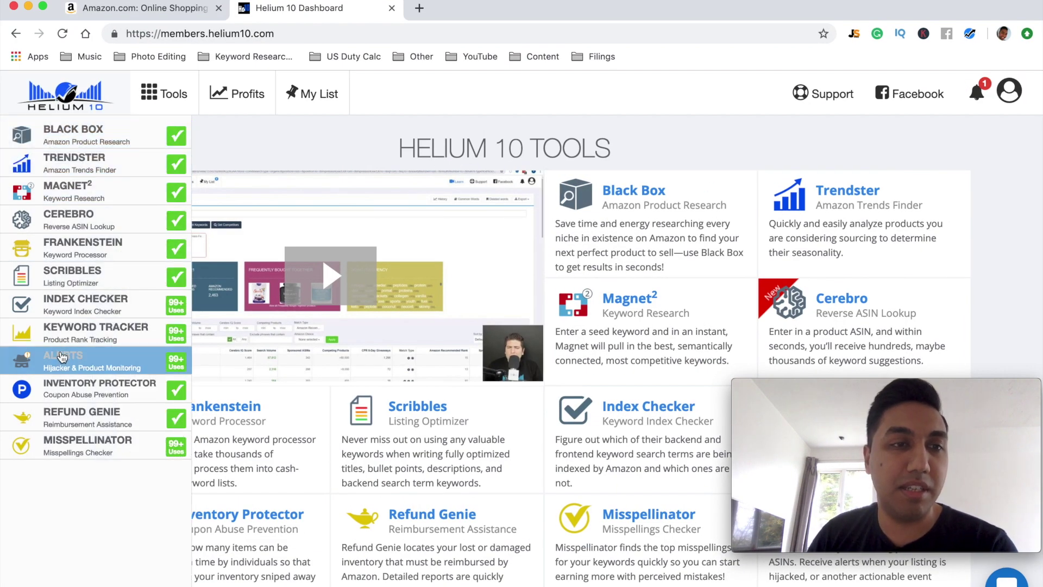
{"action": "left_click", "coordinate": [104, 144]}
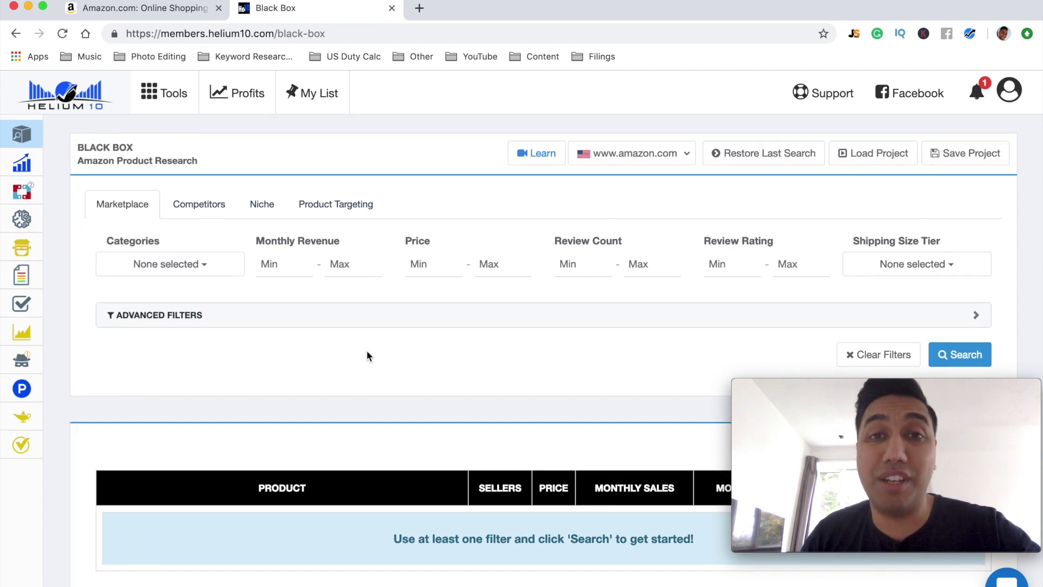
Examine the Black Box search filters and the list of available Amazon marketplaces
{"action": "scroll", "coordinate": [366, 350], "scroll_direction": "down", "scroll_amount": 2}
{"action": "scroll", "coordinate": [366, 352], "scroll_direction": "up", "scroll_amount": 1}
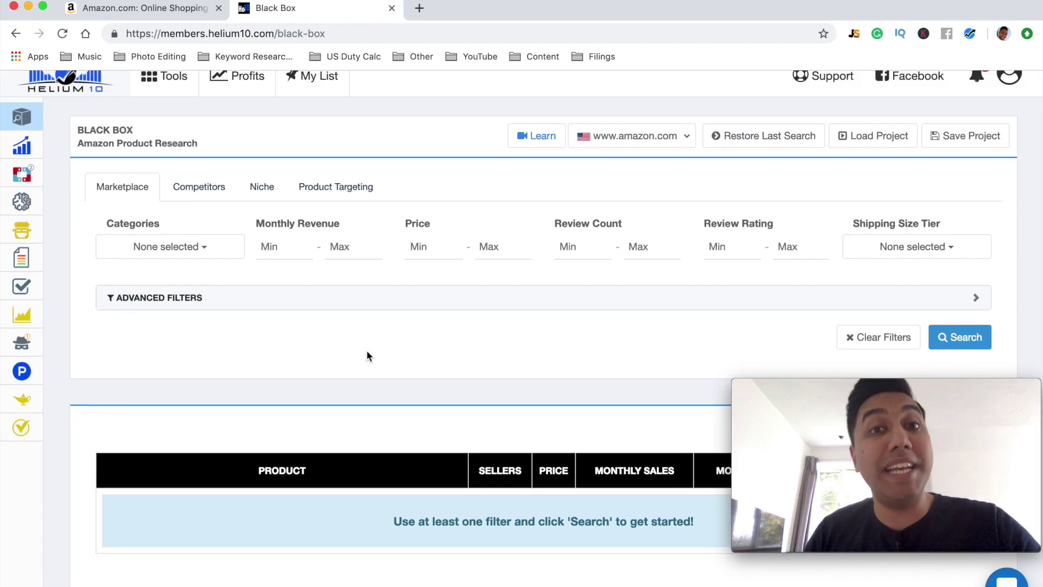
{"action": "scroll", "coordinate": [367, 352], "scroll_direction": "down", "scroll_amount": 1}
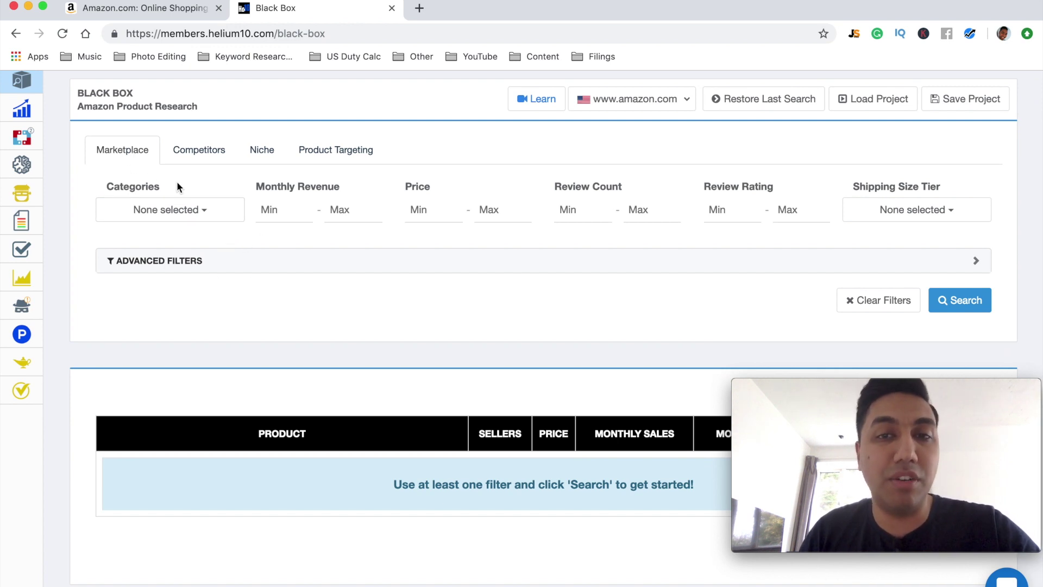
{"action": "left_click", "coordinate": [688, 101]}
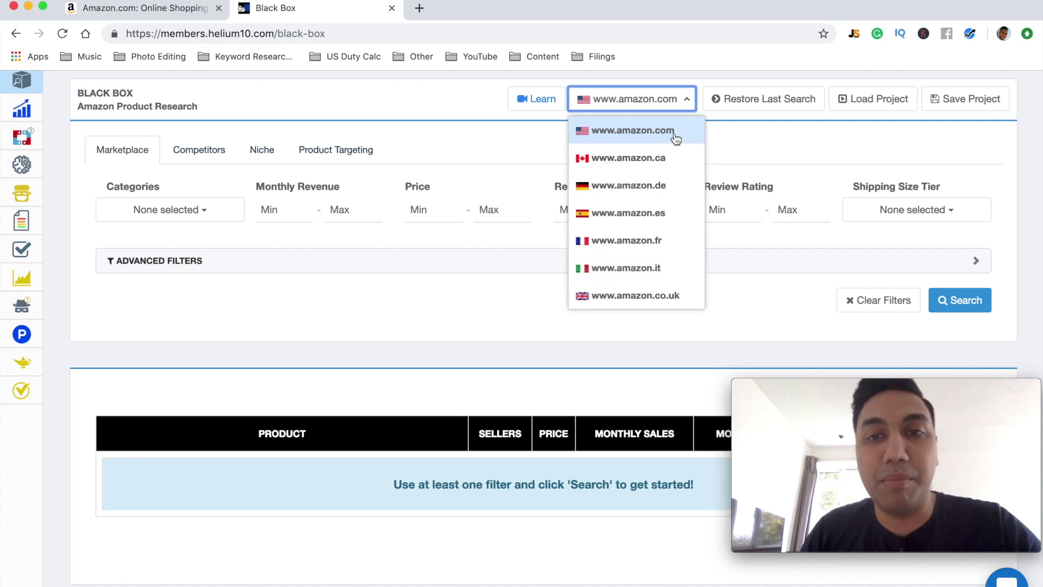
{"action": "left_click", "coordinate": [534, 139]}
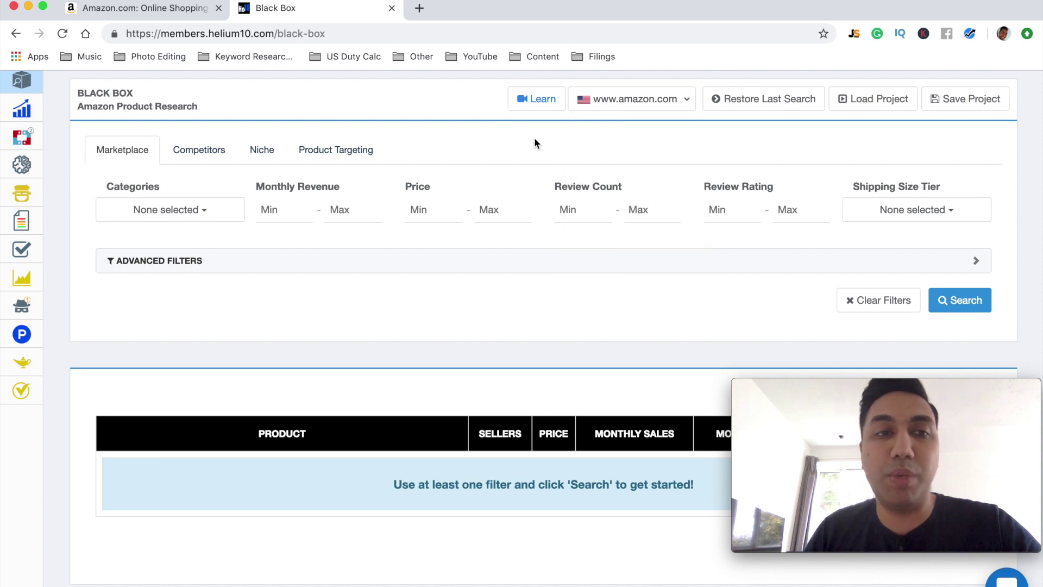
Select the Arts, Crafts & Sewing, Baby, Health & Household, Home & Kitchen, Industrial & Scientific, and Kitchen & Dining categories
{"action": "left_click", "coordinate": [216, 213]}
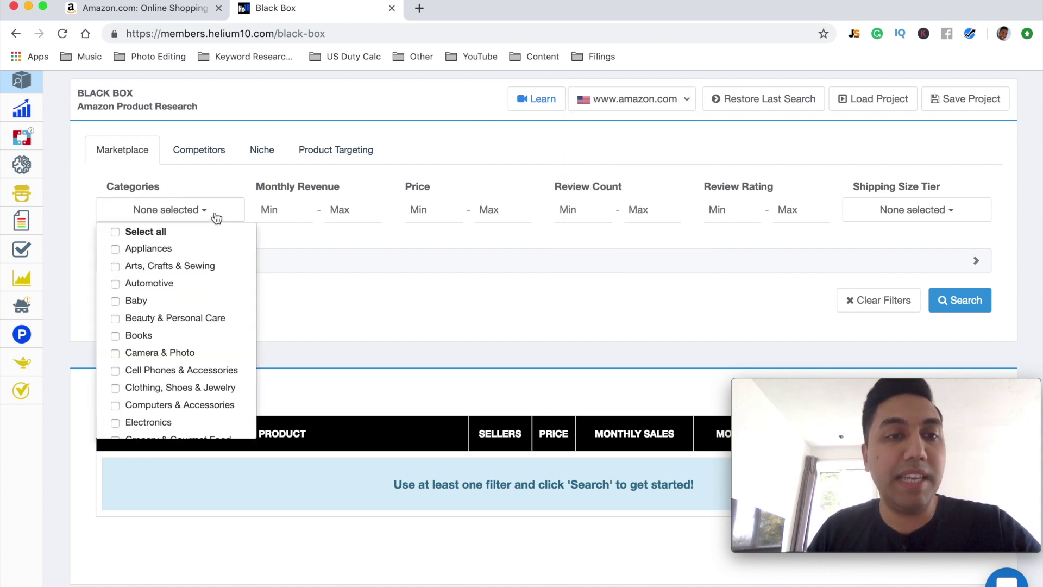
{"action": "left_click", "coordinate": [194, 266]}
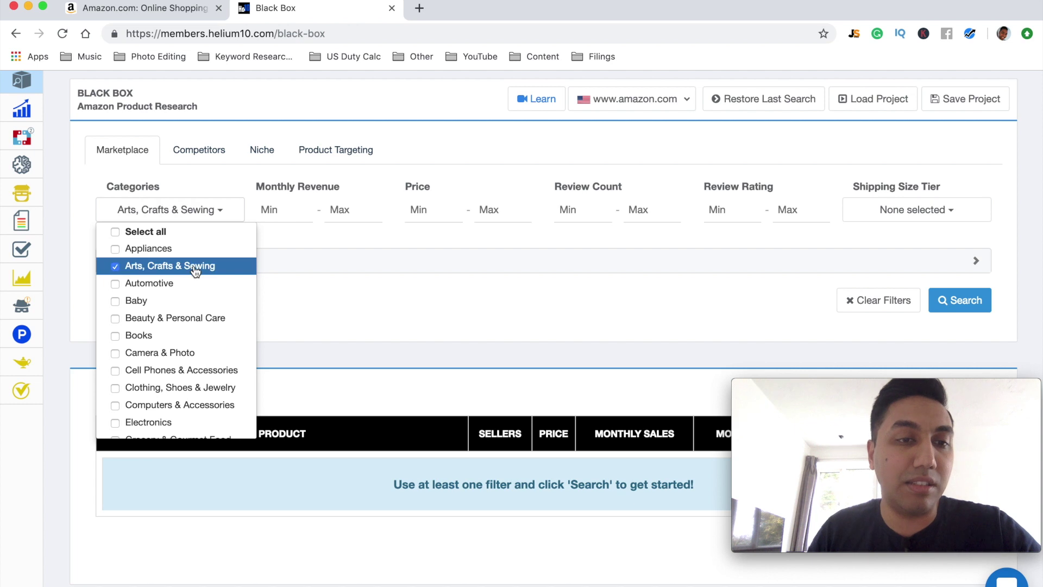
{"action": "left_click", "coordinate": [166, 300]}
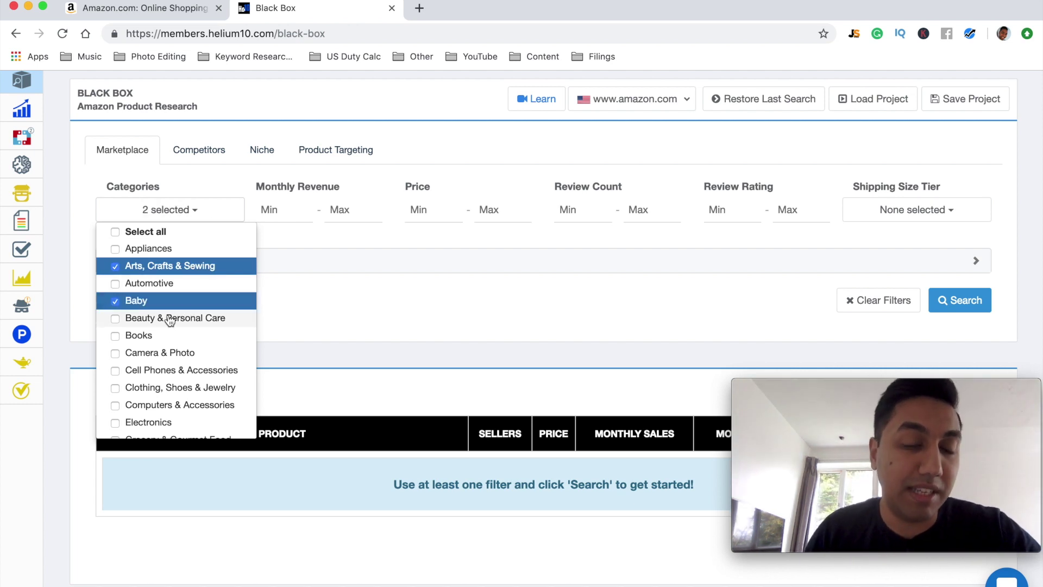
{"action": "scroll", "coordinate": [183, 394], "scroll_direction": "down", "scroll_amount": 2}
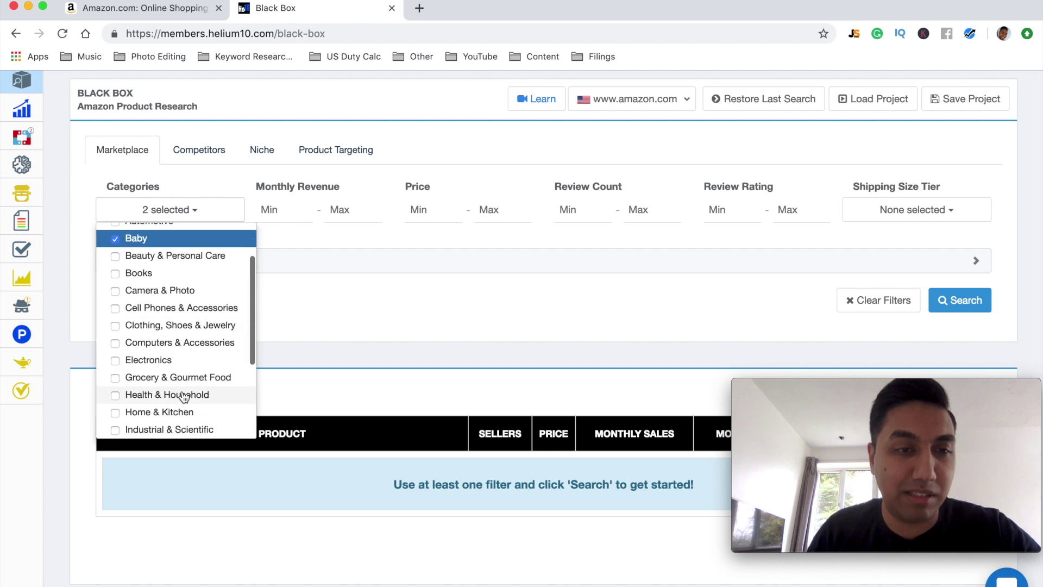
{"action": "scroll", "coordinate": [188, 387], "scroll_direction": "down", "scroll_amount": 1}
{"action": "left_click", "coordinate": [192, 381]}
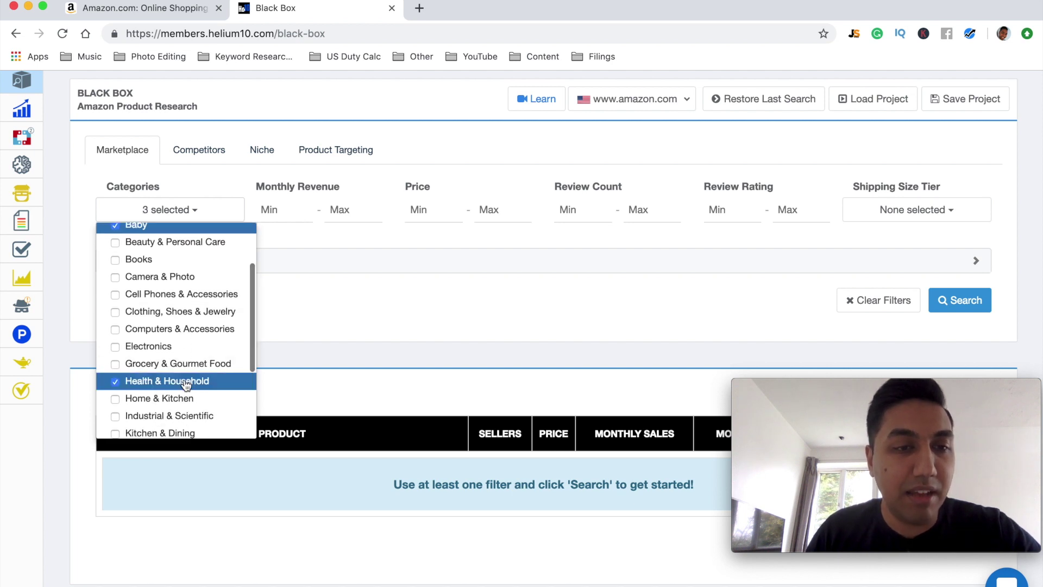
{"action": "left_click", "coordinate": [184, 396]}
{"action": "scroll", "coordinate": [179, 402], "scroll_direction": "down", "scroll_amount": 2}
{"action": "left_click", "coordinate": [194, 336]}
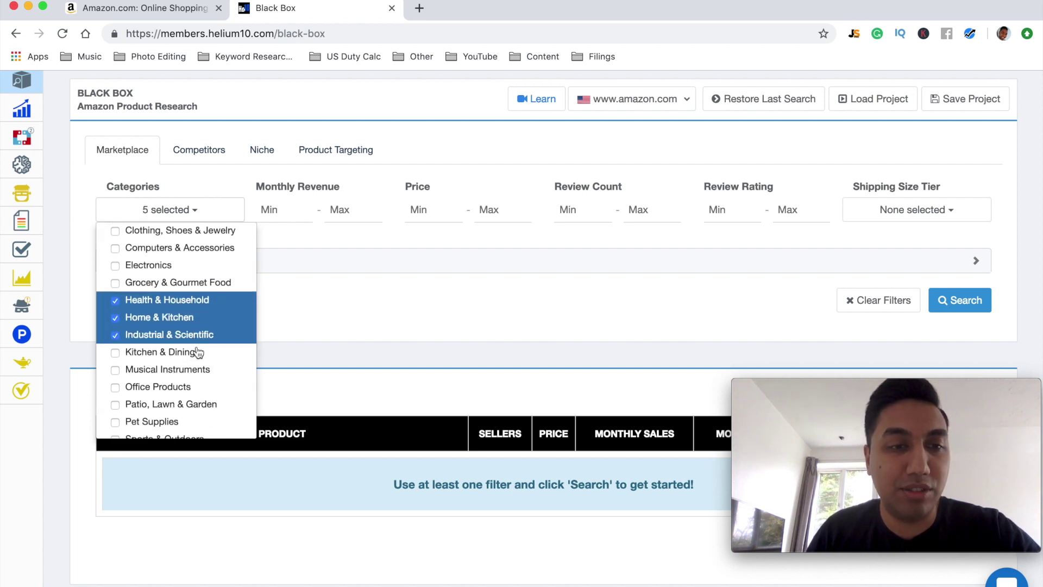
{"action": "left_click", "coordinate": [201, 353]}
Add Office Products, Patio, Lawn & Garden, Pet Supplies, Sports & Outdoors, and Tools & Home Improvement to the selected categories
{"action": "scroll", "coordinate": [201, 353], "scroll_direction": "down", "scroll_amount": 1}
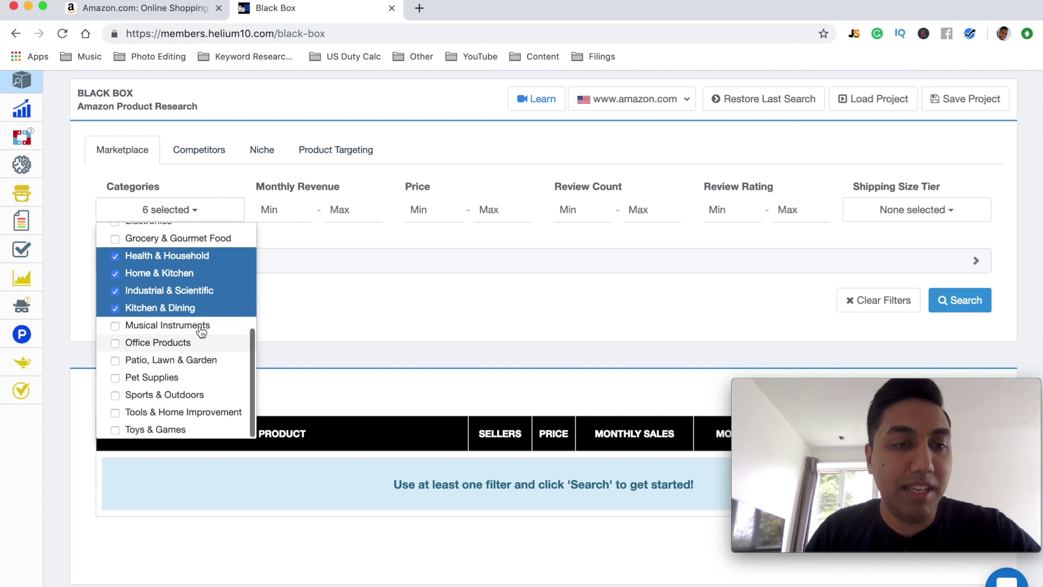
{"action": "left_click", "coordinate": [172, 346]}
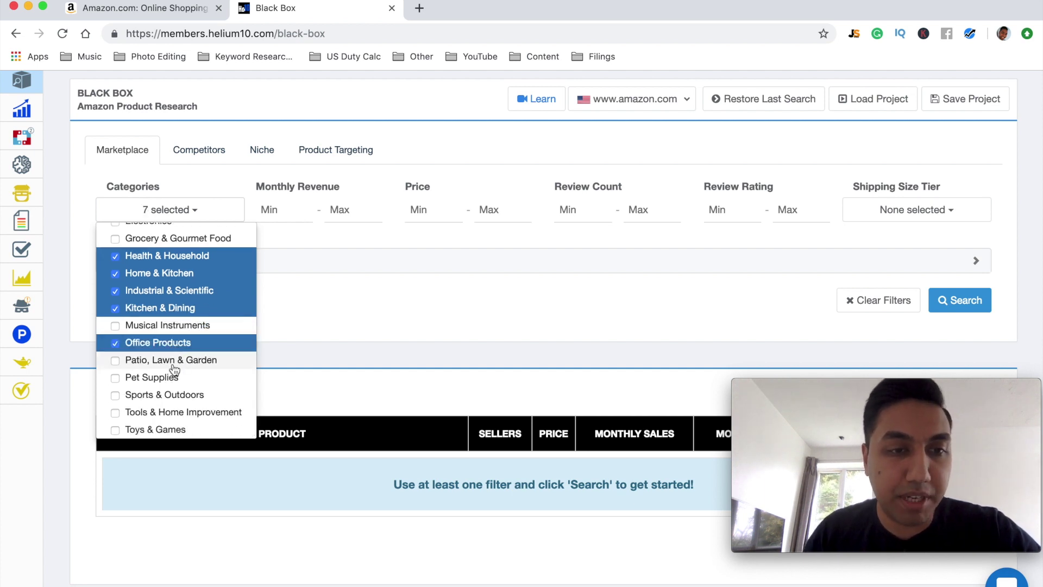
{"action": "left_click", "coordinate": [171, 361]}
{"action": "left_click", "coordinate": [167, 378]}
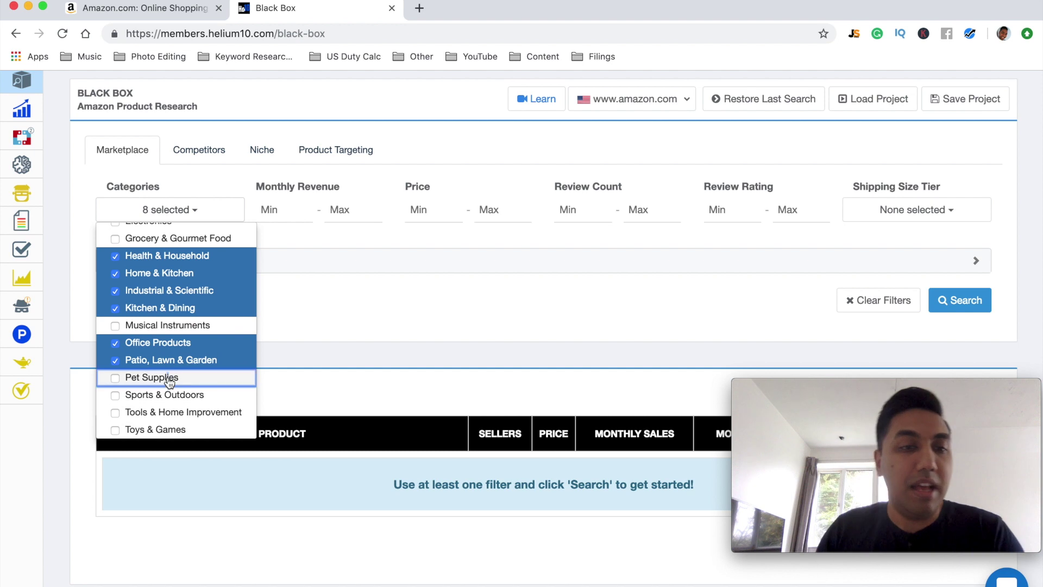
{"action": "left_click", "coordinate": [119, 381]}
{"action": "left_click", "coordinate": [116, 397]}
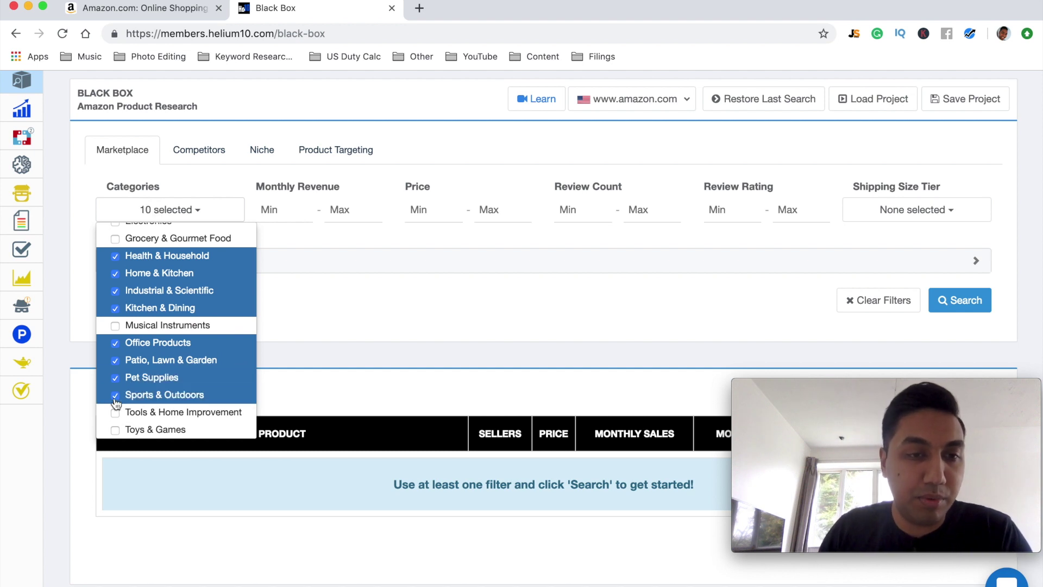
{"action": "left_click", "coordinate": [115, 416]}
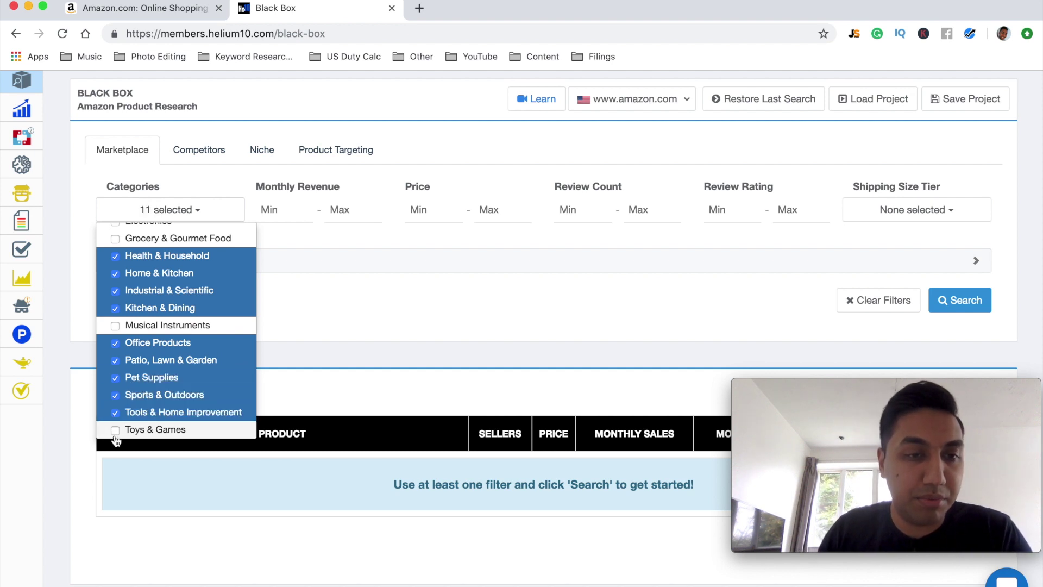
{"action": "scroll", "coordinate": [186, 348], "scroll_direction": "down", "scroll_amount": 1}
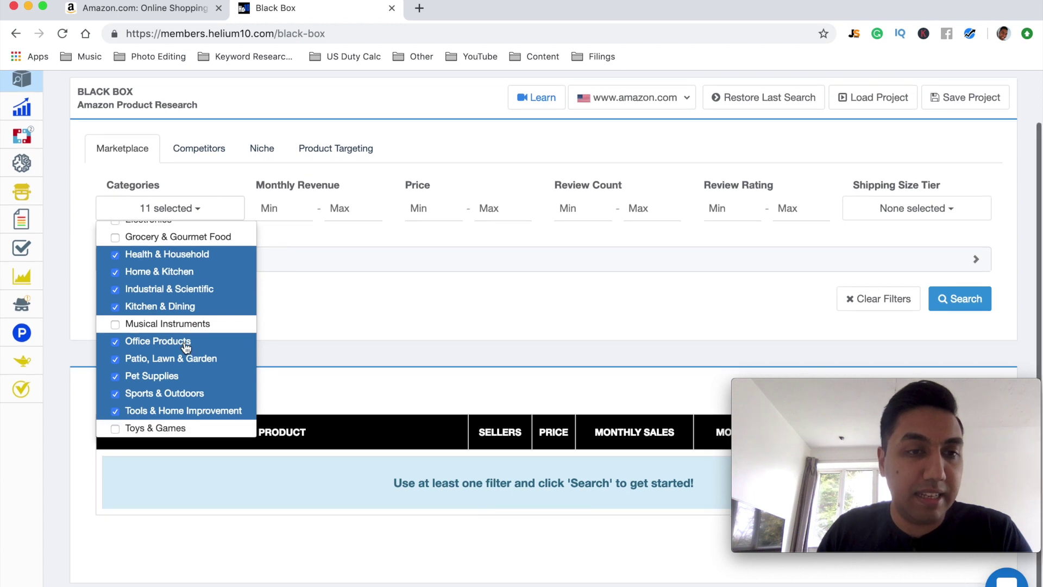
Add the Automotive and Musical Instruments categories to the selection and close the category list
{"action": "scroll", "coordinate": [186, 348], "scroll_direction": "up", "scroll_amount": 5}
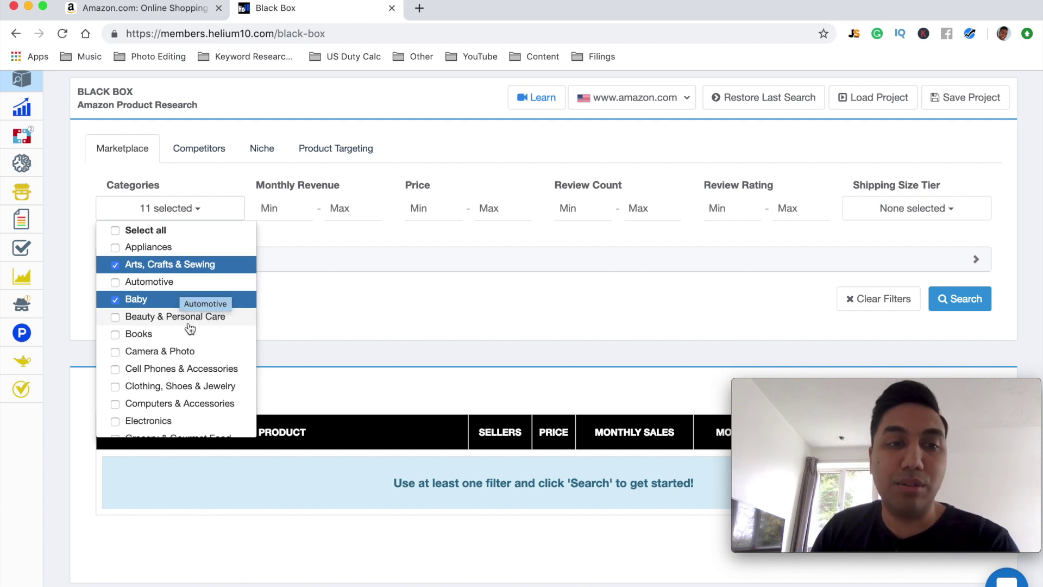
{"action": "left_click", "coordinate": [154, 283]}
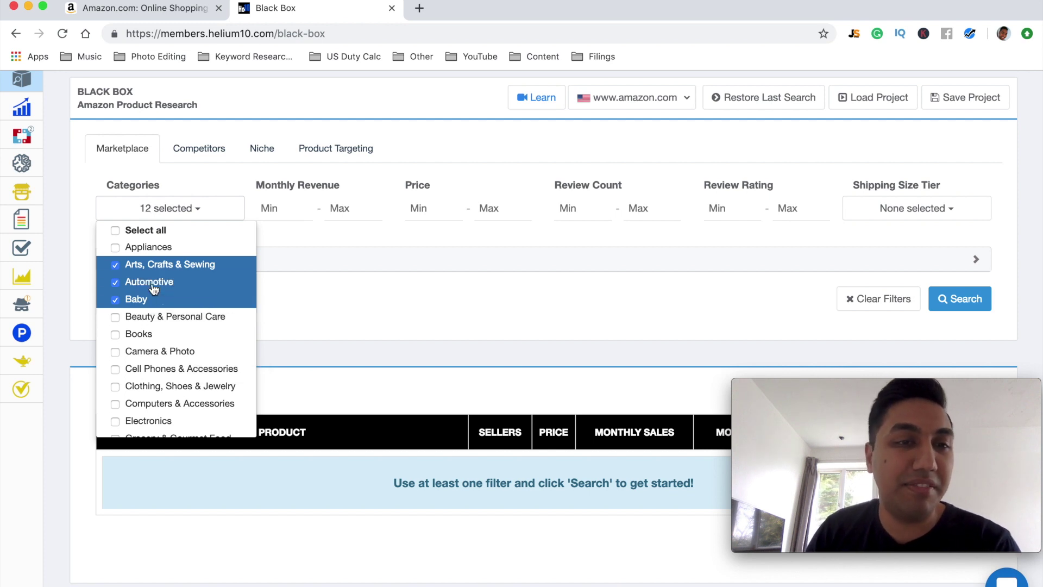
{"action": "scroll", "coordinate": [204, 327], "scroll_direction": "down", "scroll_amount": 3}
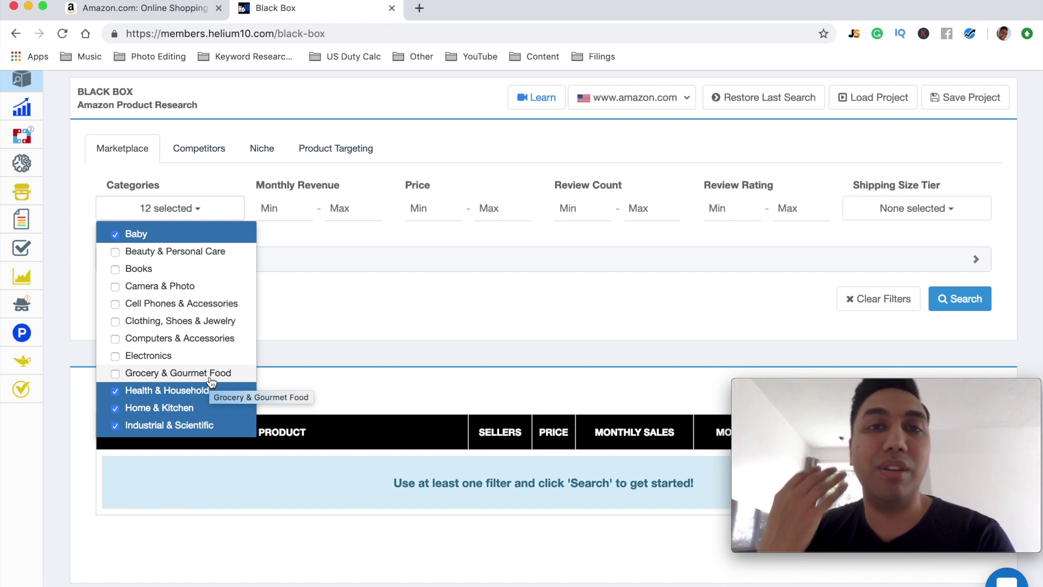
{"action": "scroll", "coordinate": [211, 382], "scroll_direction": "down", "scroll_amount": 3}
{"action": "scroll", "coordinate": [211, 382], "scroll_direction": "down", "scroll_amount": 3}
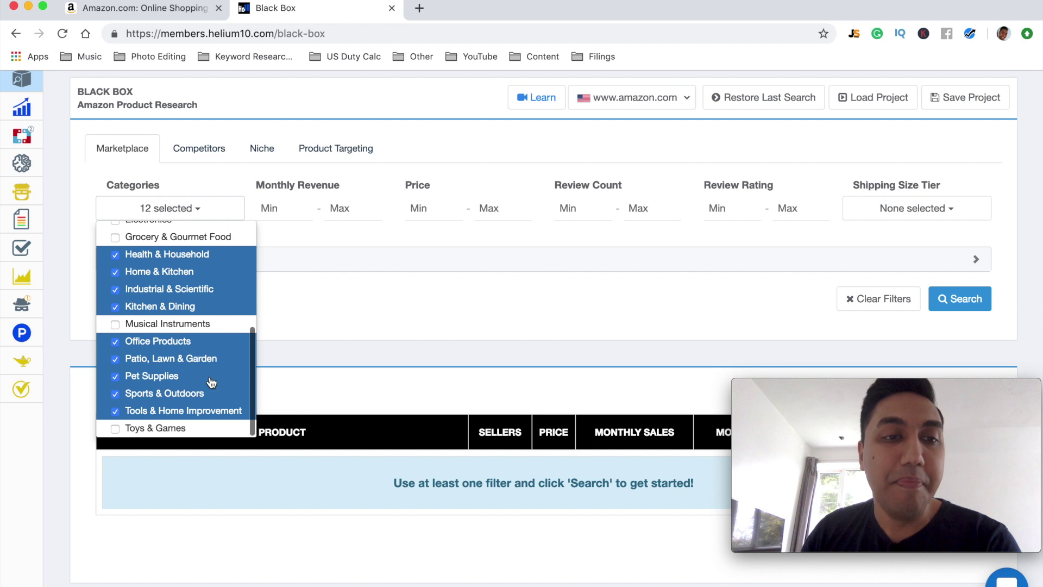
{"action": "left_click", "coordinate": [116, 320]}
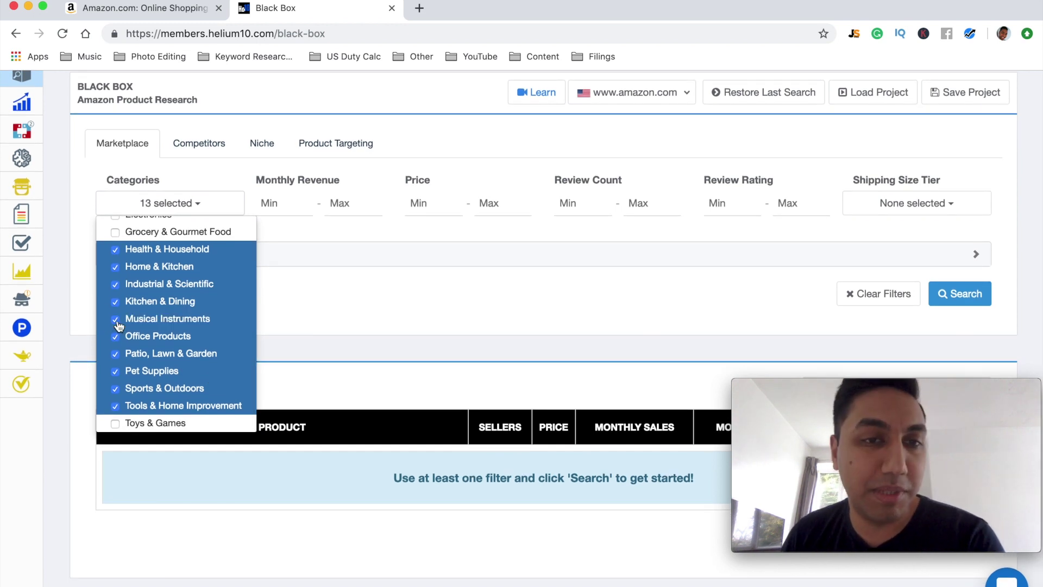
{"action": "left_click", "coordinate": [208, 203]}
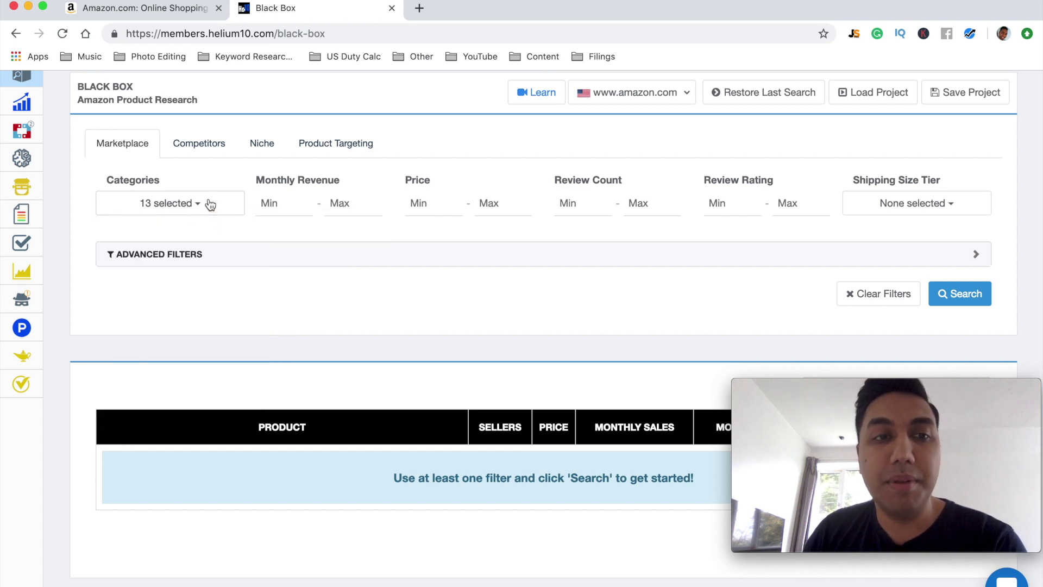
Set the minimum monthly revenue to 10000 and the minimum price to 20
{"action": "left_click", "coordinate": [281, 206]}
{"action": "type", "text": "10000"}
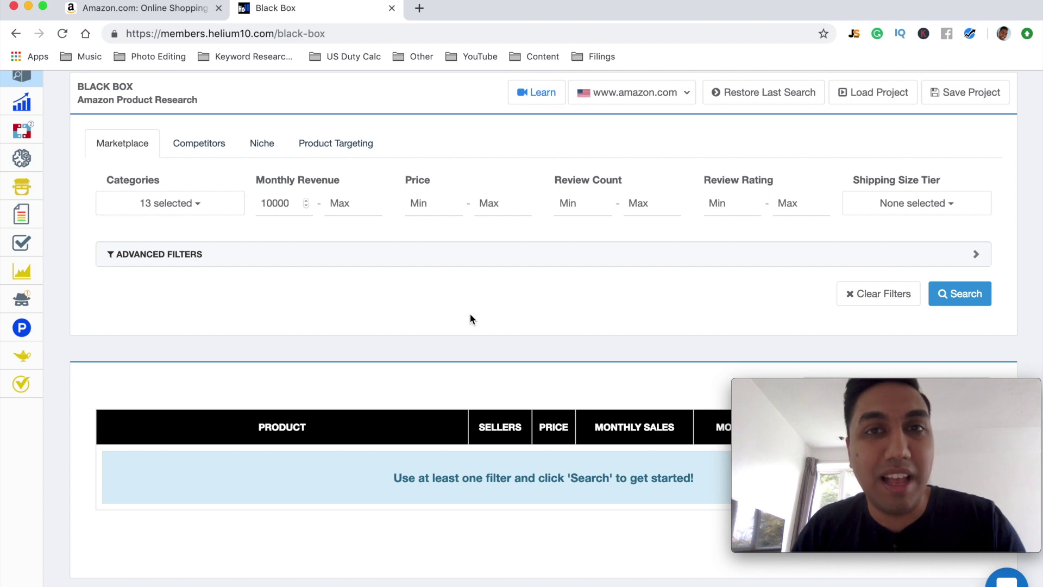
{"action": "left_click", "coordinate": [428, 204]}
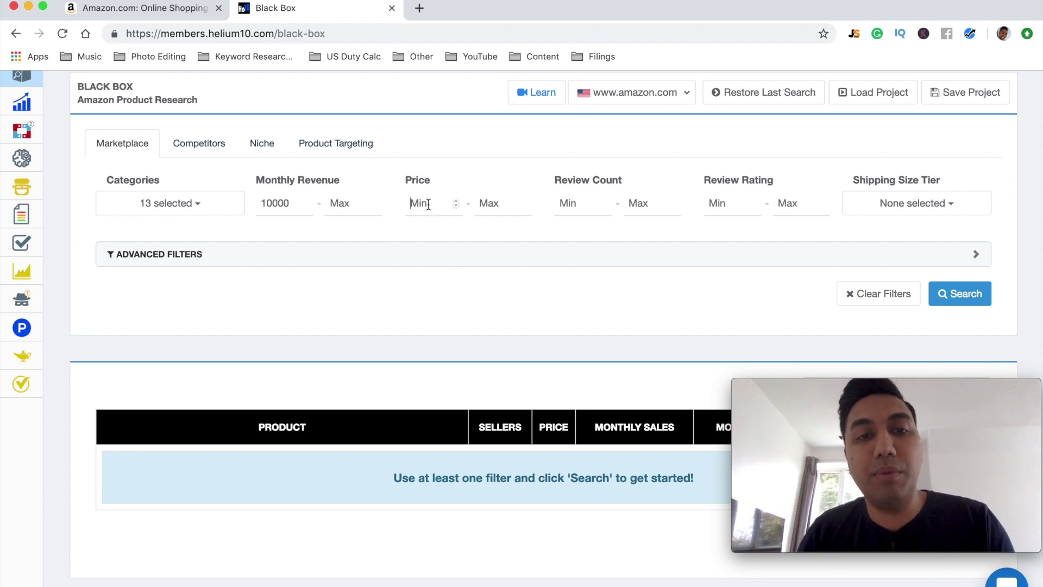
{"action": "type", "text": "20"}
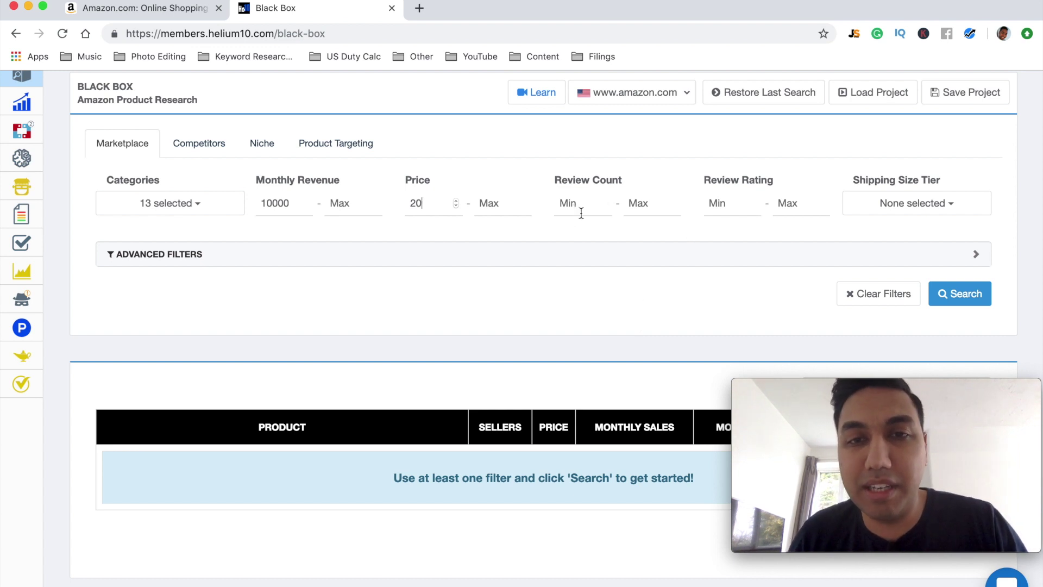
Set the maximum review count to 50 and limit the shipping size tiers to Small Standard-Size and Large Standard-Size
{"action": "left_click", "coordinate": [634, 201]}
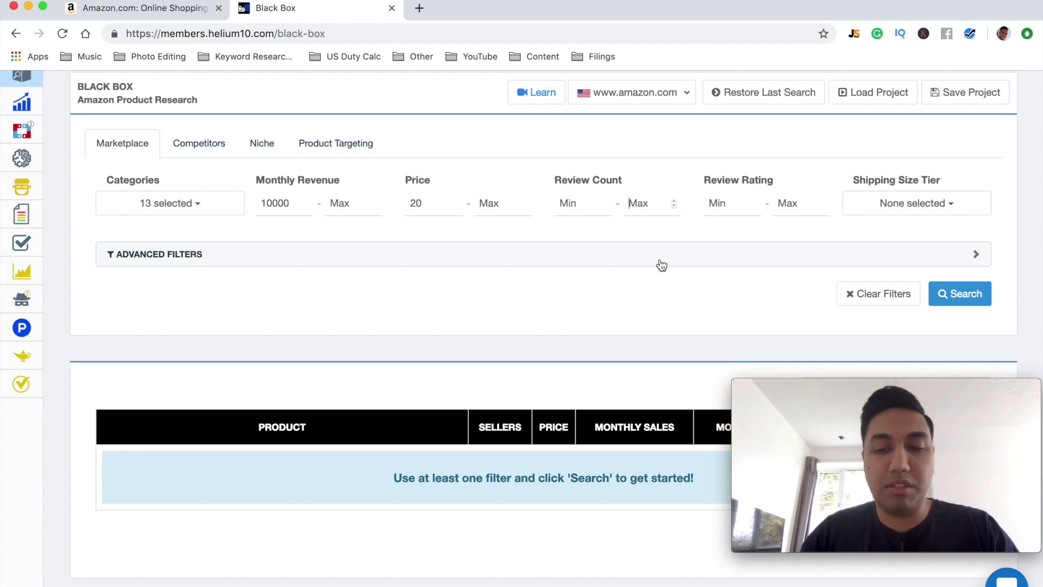
{"action": "type", "text": "50"}
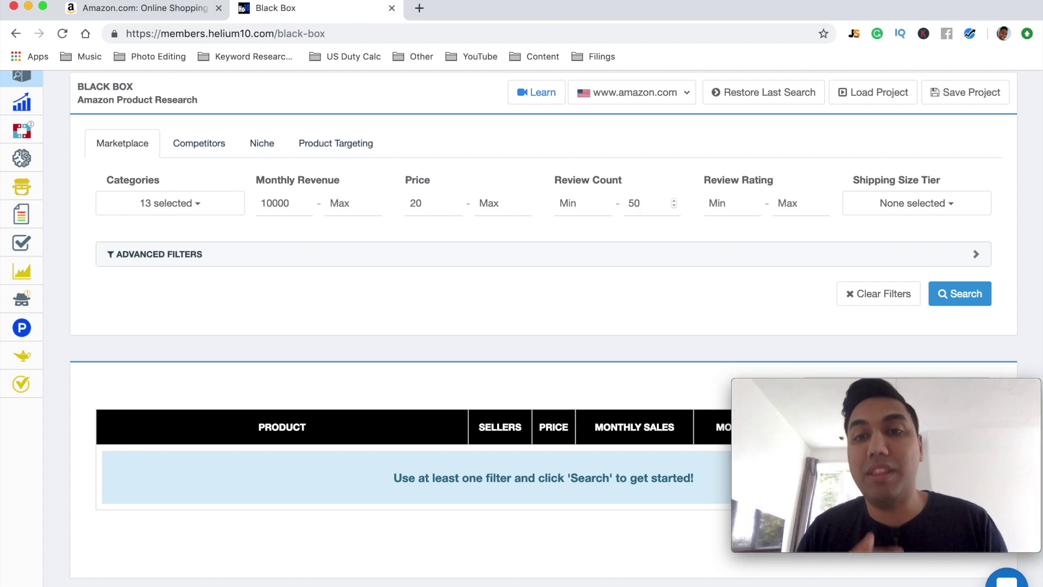
{"action": "left_click", "coordinate": [948, 209]}
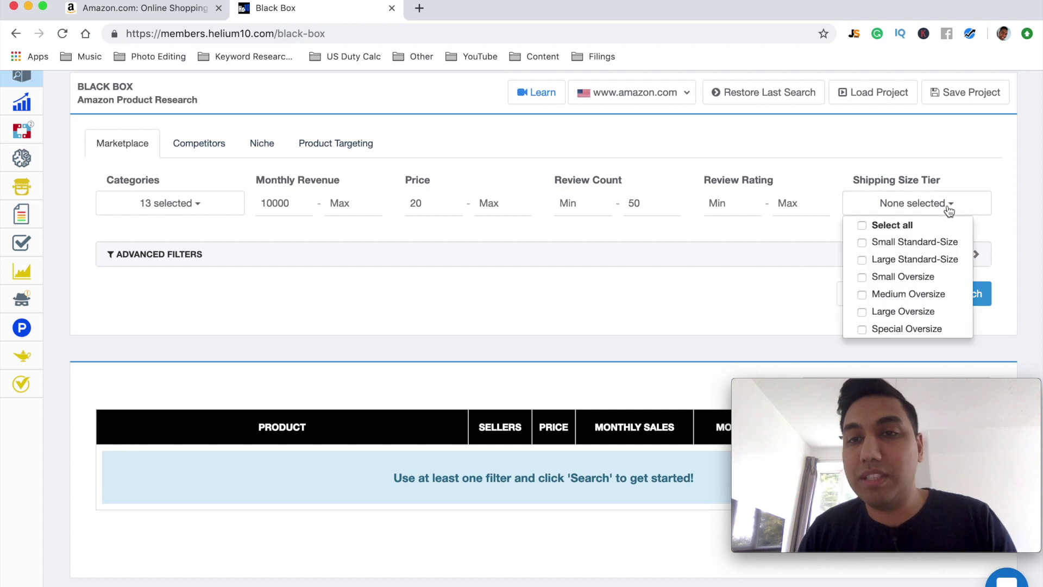
{"action": "left_click", "coordinate": [945, 242]}
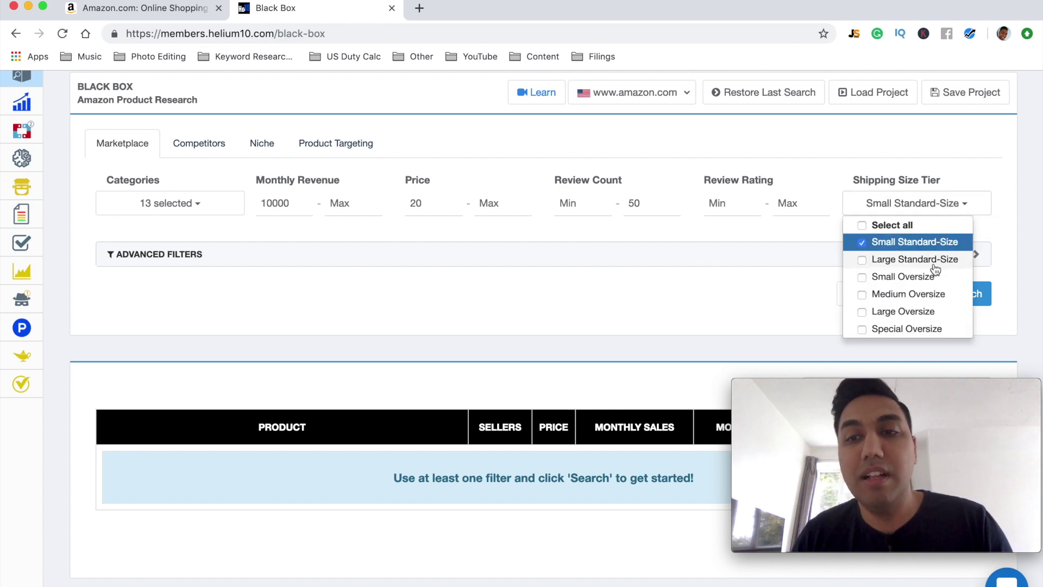
{"action": "left_click", "coordinate": [933, 268]}
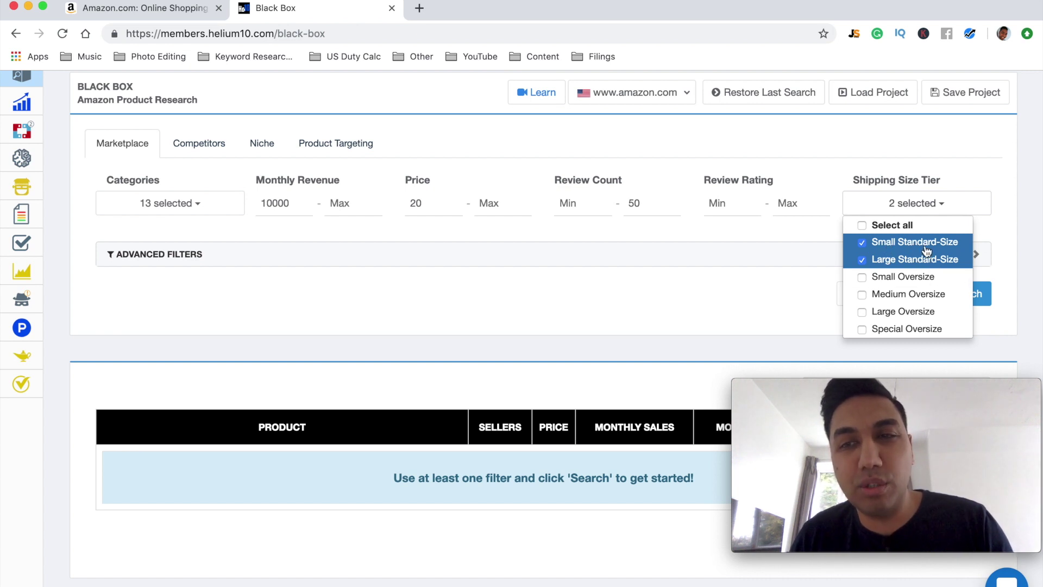
{"action": "left_click", "coordinate": [989, 230]}
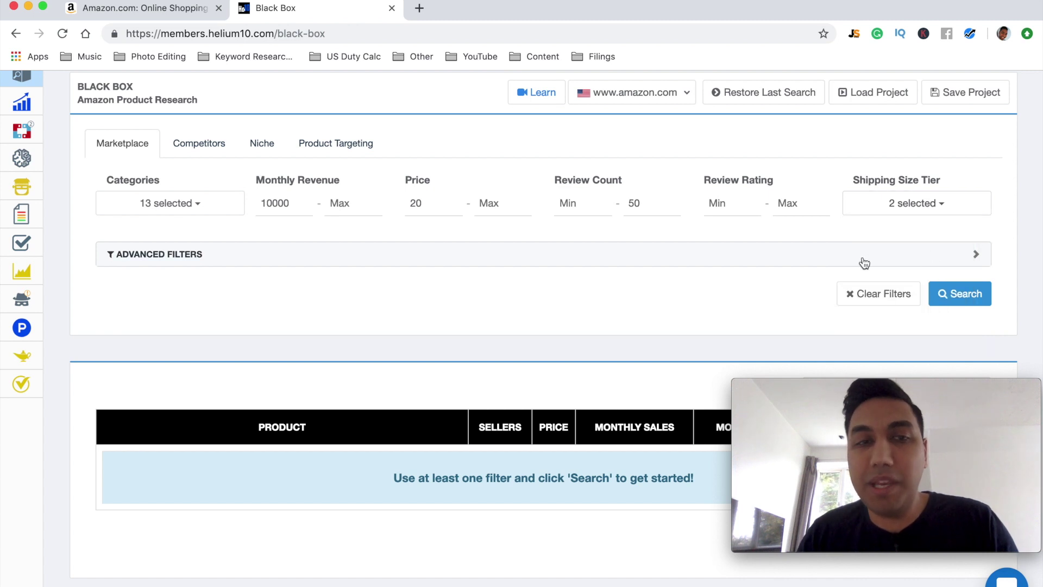
Expand the advanced filters and set the maximum variation count to 1 and the maximum weight to 5 lb
{"action": "left_click", "coordinate": [140, 260]}
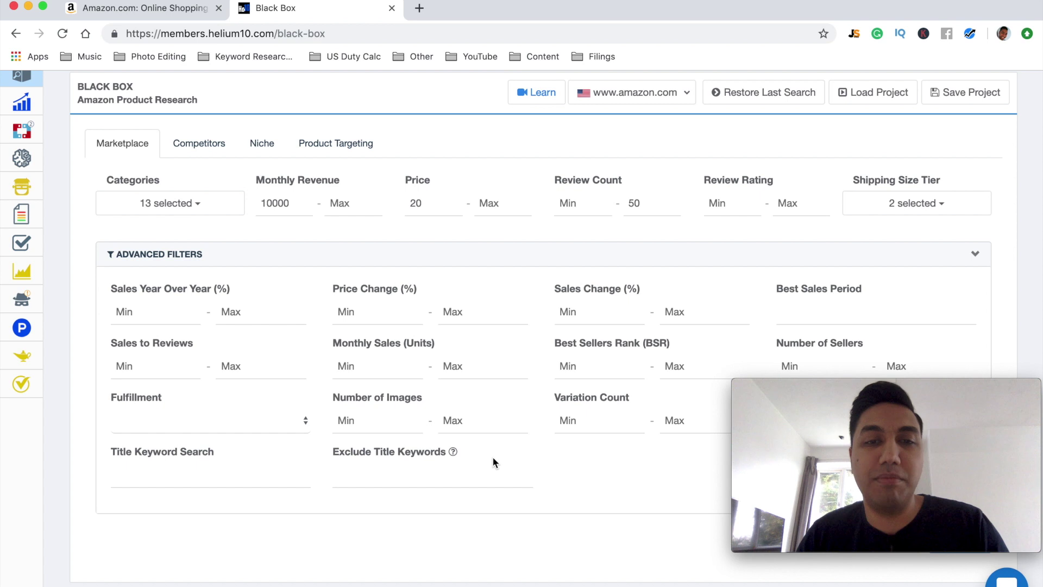
{"action": "scroll", "coordinate": [493, 459], "scroll_direction": "down", "scroll_amount": 5}
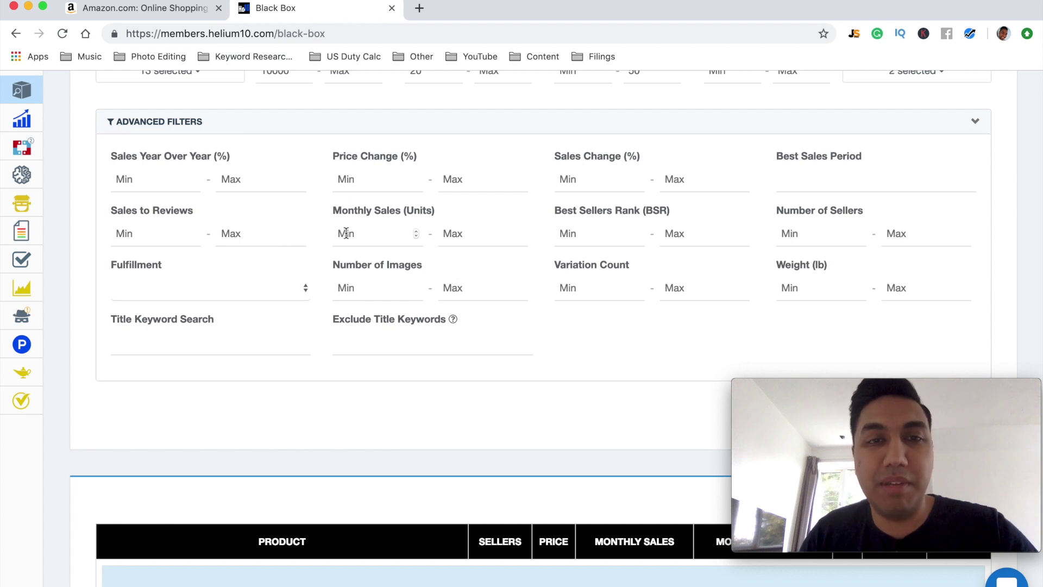
{"action": "scroll", "coordinate": [404, 246], "scroll_direction": "up", "scroll_amount": 3}
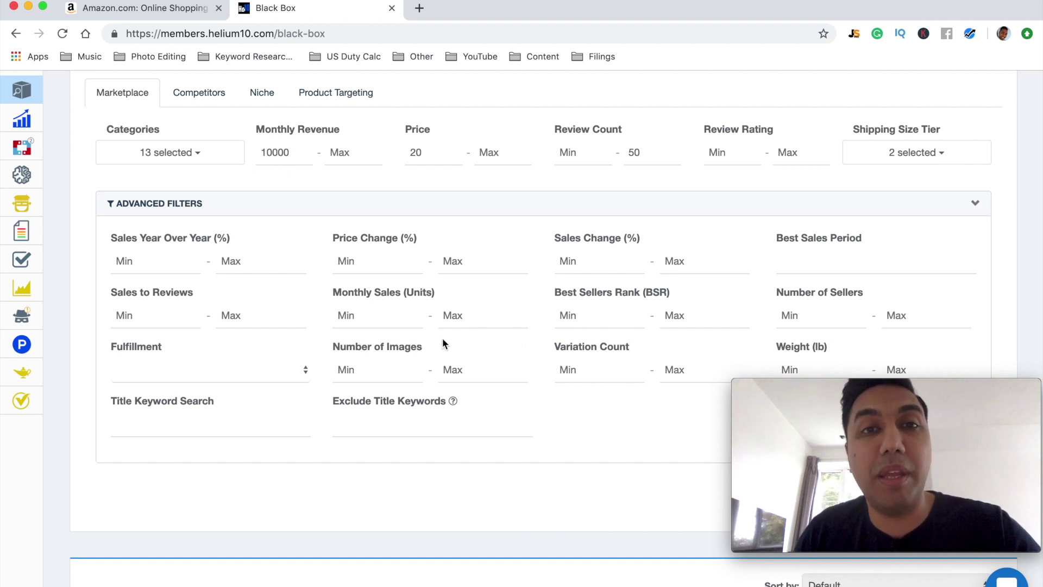
{"action": "scroll", "coordinate": [451, 335], "scroll_direction": "down", "scroll_amount": 3}
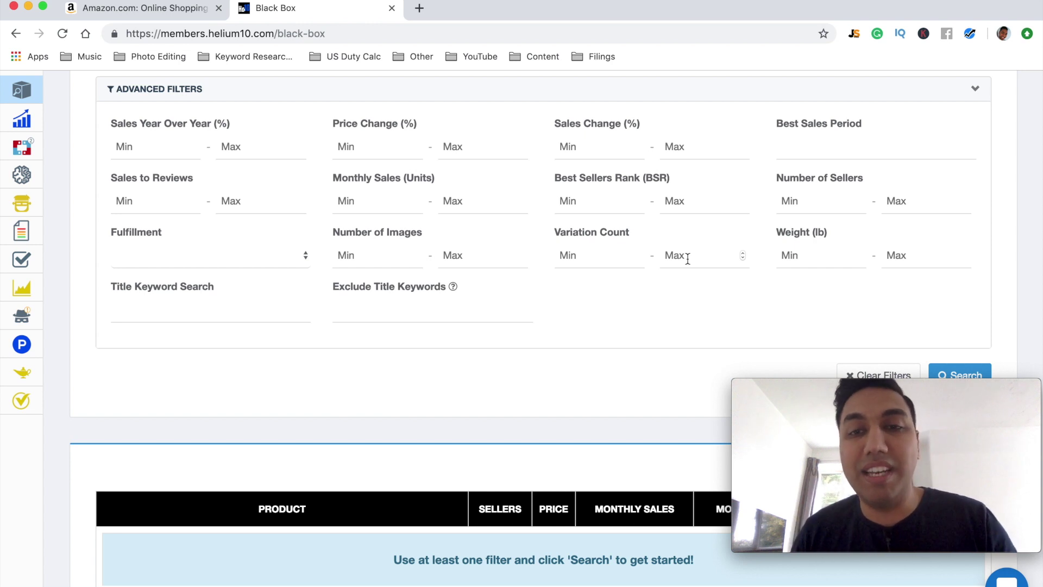
{"action": "type", "text": "1"}
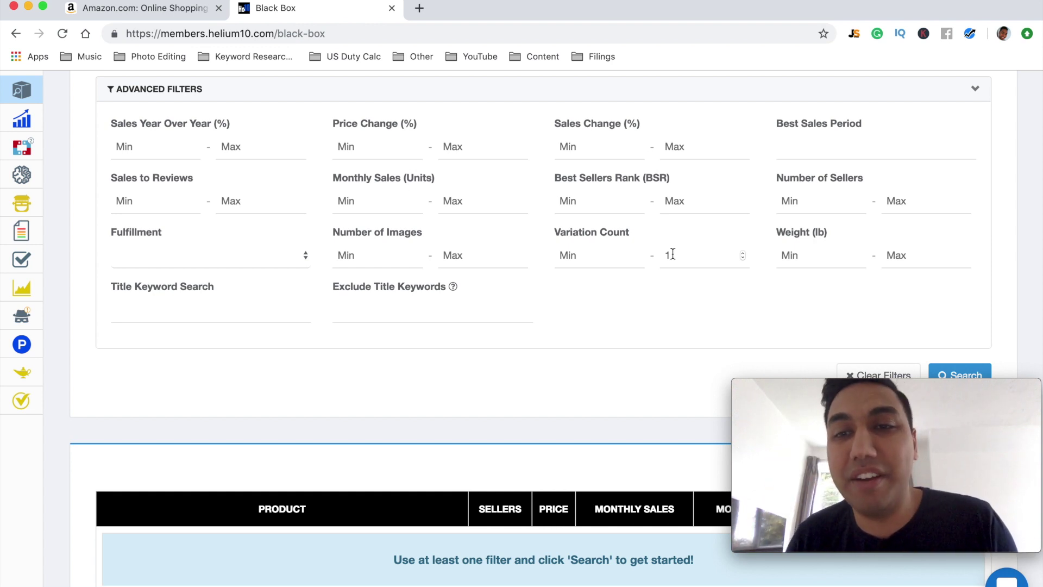
{"action": "left_click", "coordinate": [903, 262]}
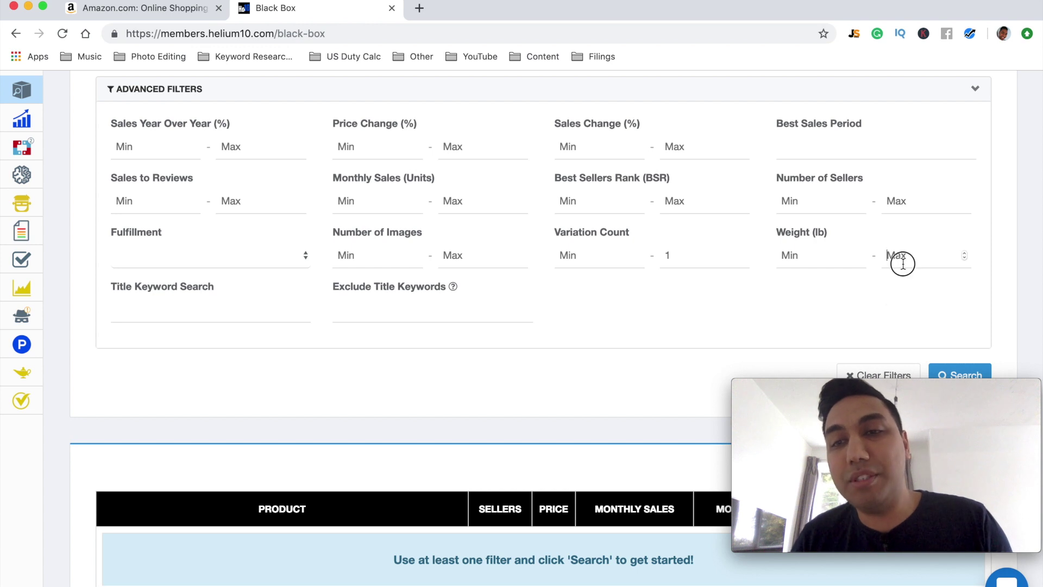
{"action": "type", "text": "5"}
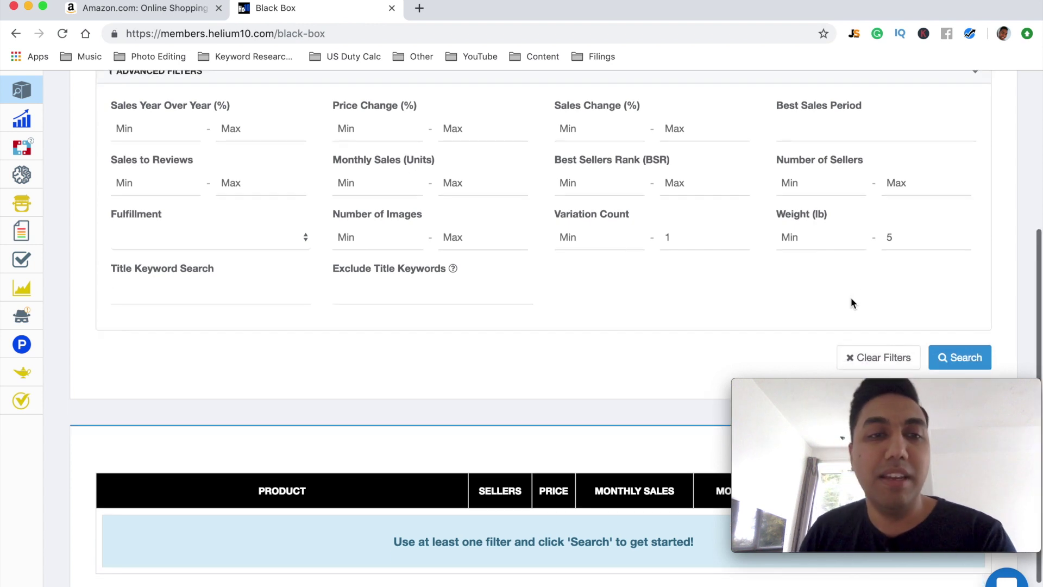
{"action": "scroll", "coordinate": [850, 300], "scroll_direction": "up", "scroll_amount": 3}
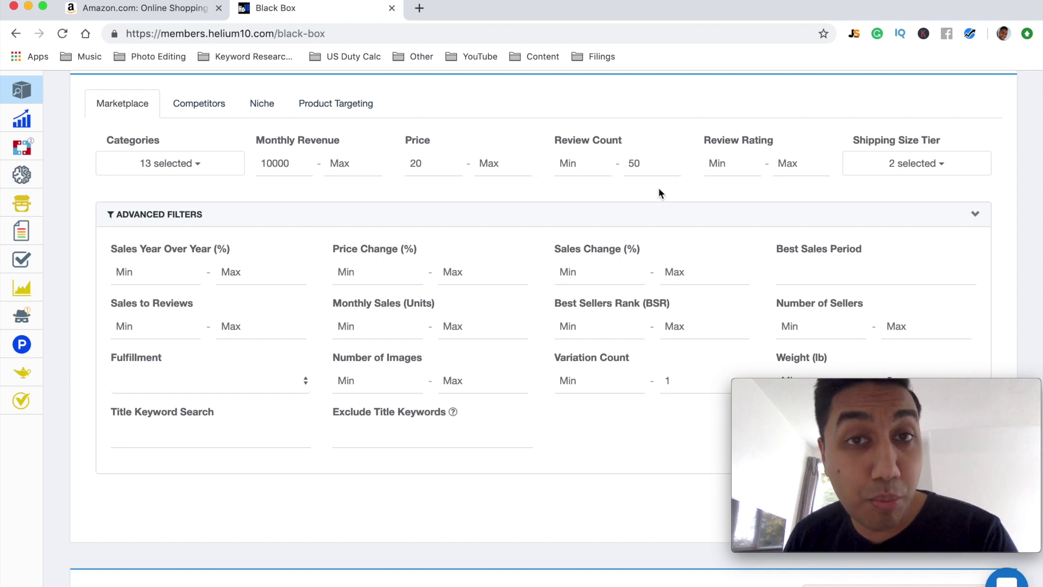
Check the selected shipping size tiers, leave them as set, and run the Black Box search with the configured filters
{"action": "scroll", "coordinate": [836, 231], "scroll_direction": "down", "scroll_amount": 2}
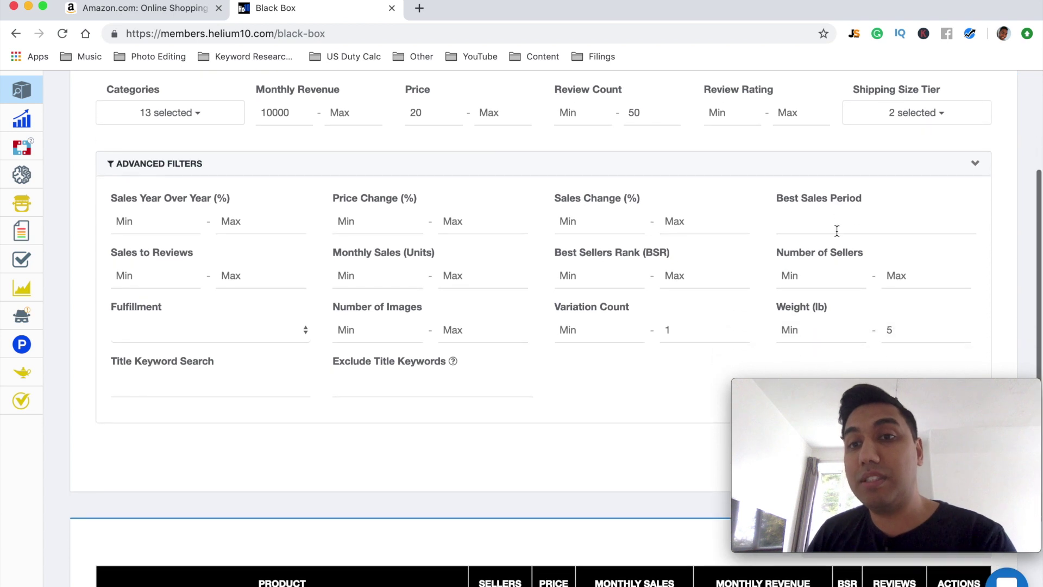
{"action": "left_click", "coordinate": [944, 121]}
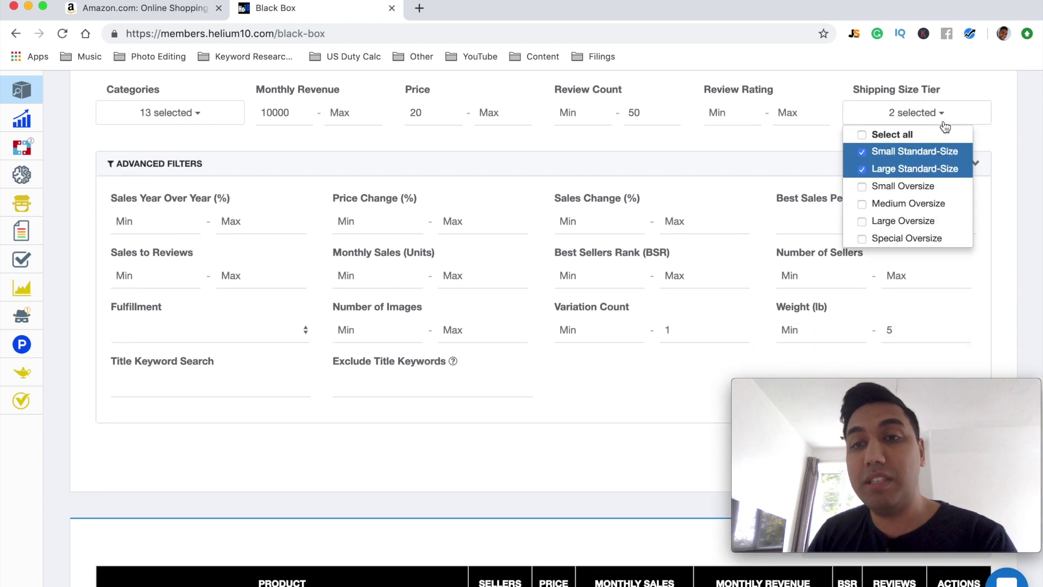
{"action": "left_click", "coordinate": [1002, 135]}
{"action": "scroll", "coordinate": [1002, 135], "scroll_direction": "down", "scroll_amount": 2}
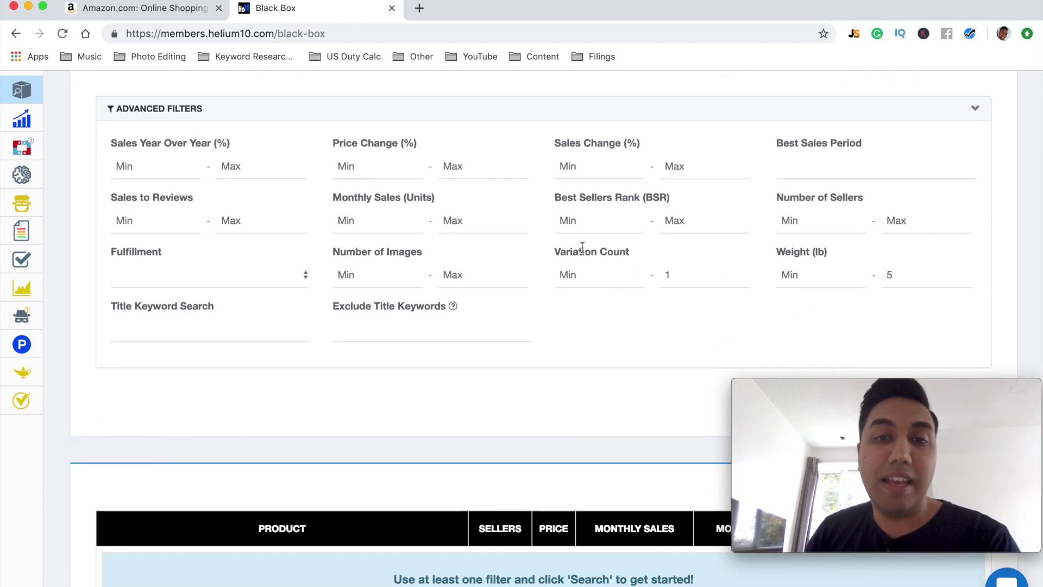
{"action": "scroll", "coordinate": [719, 321], "scroll_direction": "down", "scroll_amount": 3}
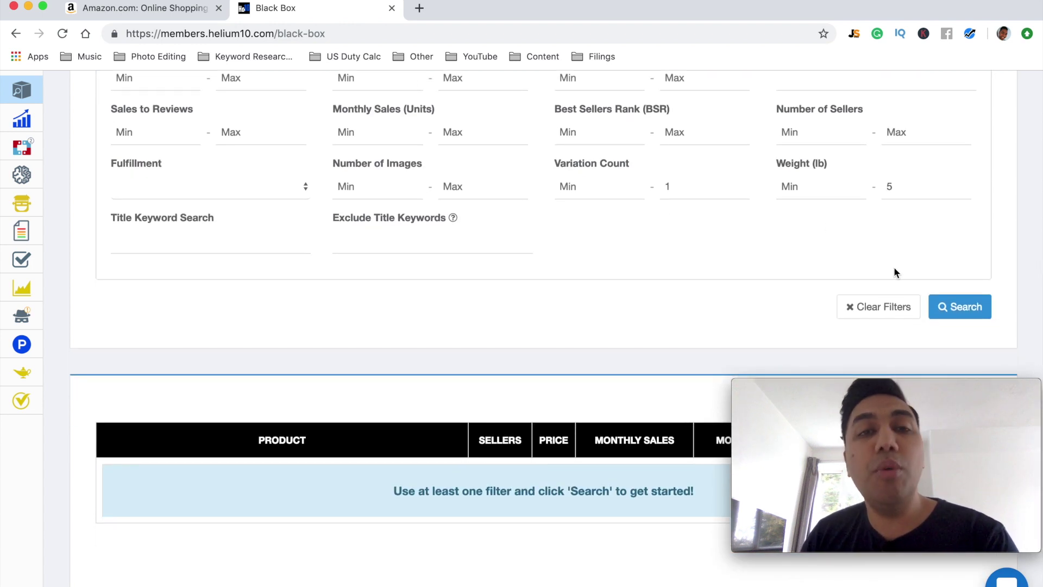
{"action": "left_click", "coordinate": [951, 304]}
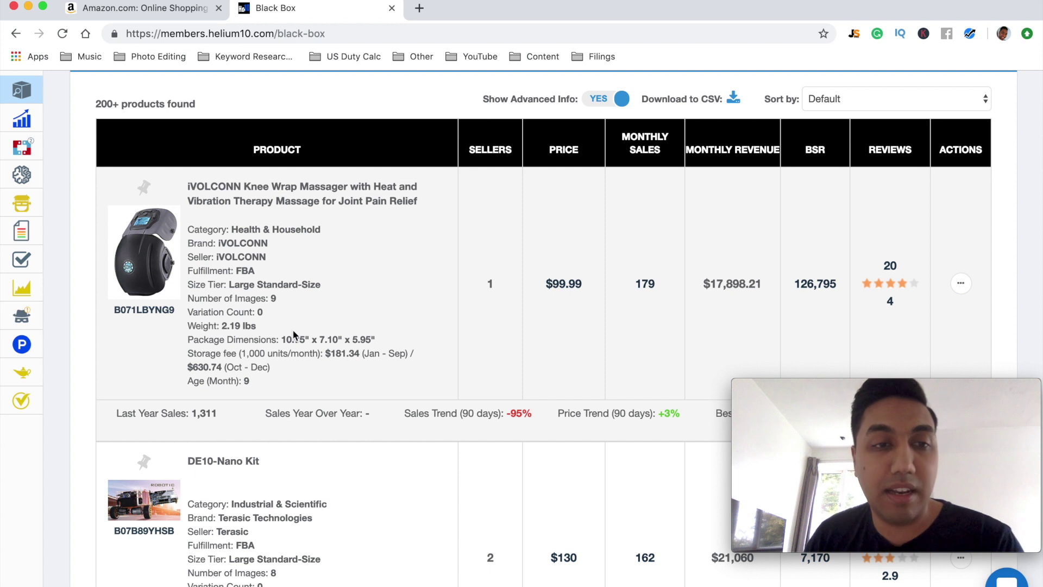
Look through the product results, comparing sellers, price, monthly sales, revenue and reviews, down to the Productivity Planner 2019 entry
{"action": "scroll", "coordinate": [292, 329], "scroll_direction": "down", "scroll_amount": 3}
{"action": "scroll", "coordinate": [293, 329], "scroll_direction": "down", "scroll_amount": 10}
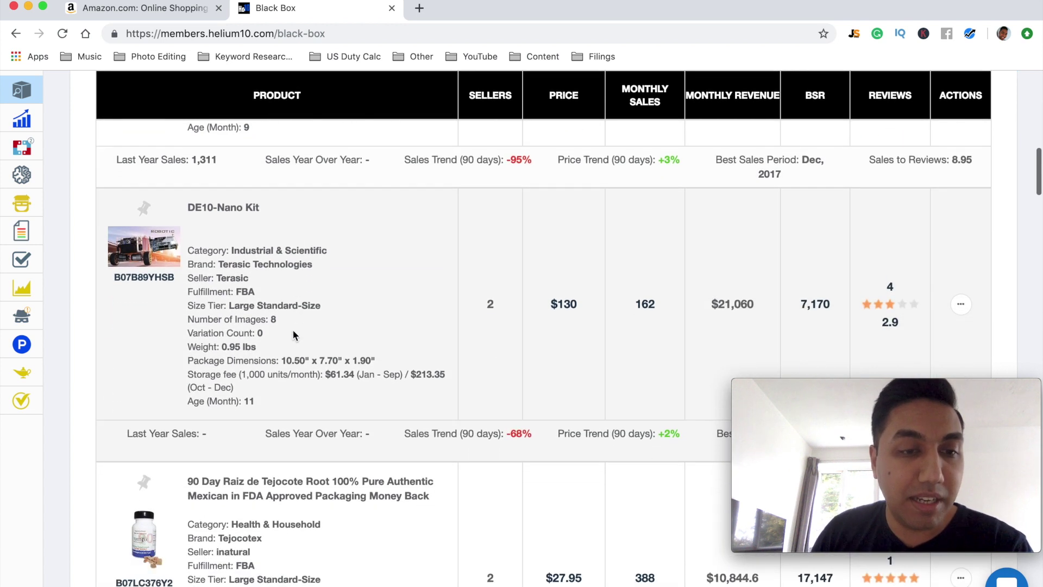
{"action": "scroll", "coordinate": [293, 329], "scroll_direction": "down", "scroll_amount": 1}
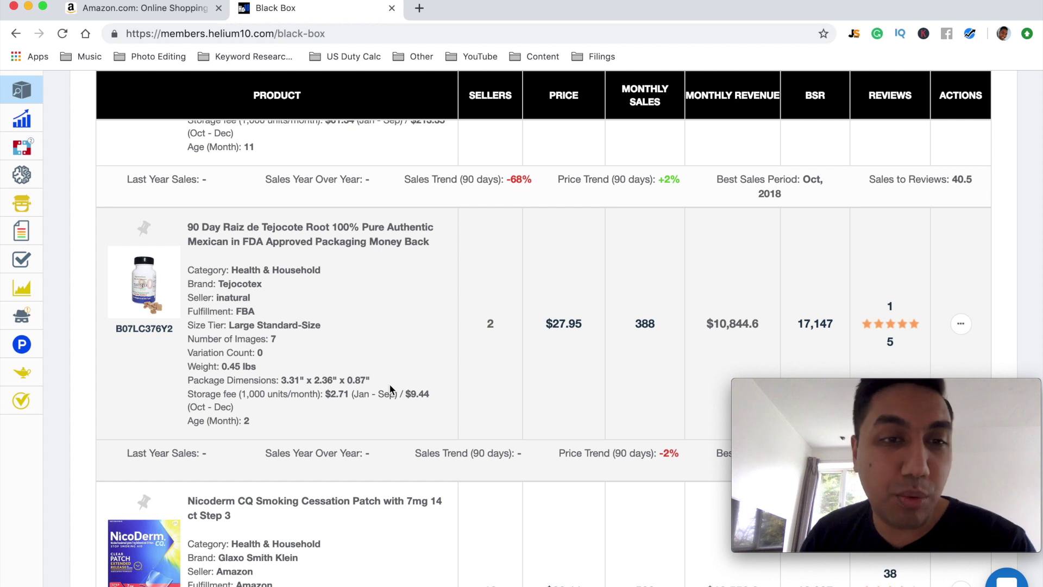
{"action": "scroll", "coordinate": [390, 388], "scroll_direction": "down", "scroll_amount": 5}
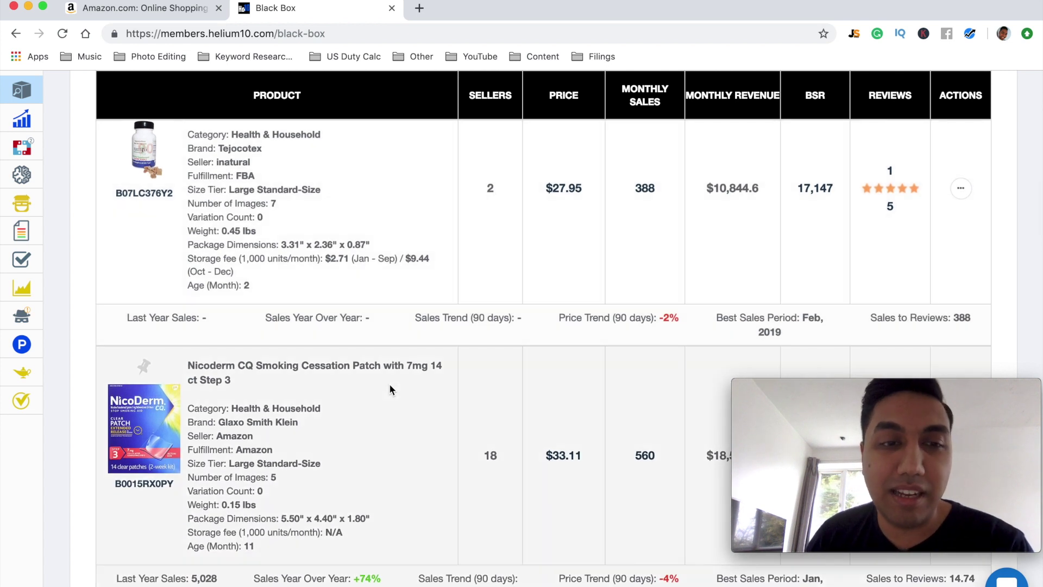
{"action": "scroll", "coordinate": [390, 389], "scroll_direction": "down", "scroll_amount": 3}
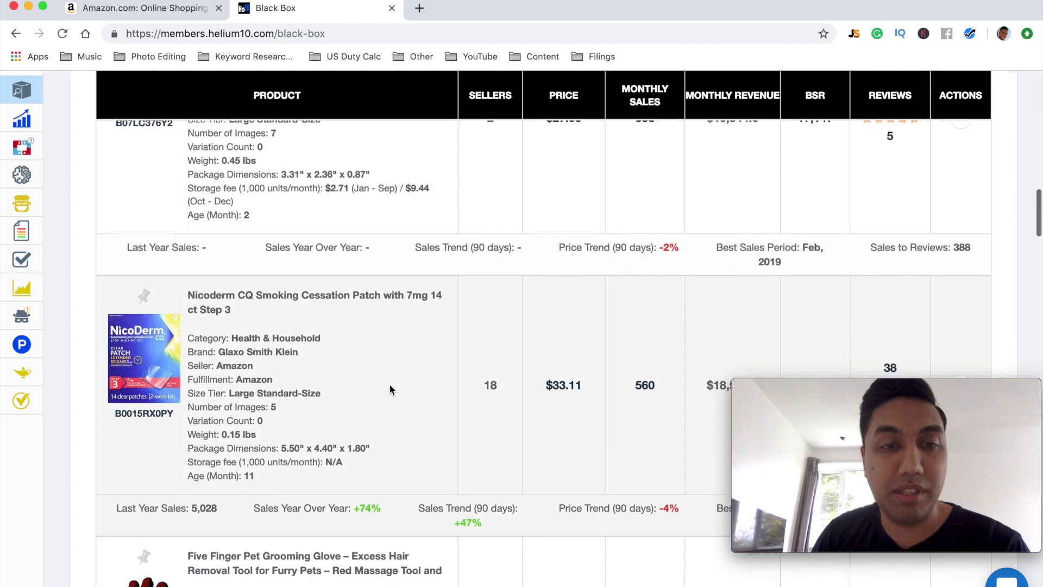
{"action": "scroll", "coordinate": [389, 383], "scroll_direction": "down", "scroll_amount": 3}
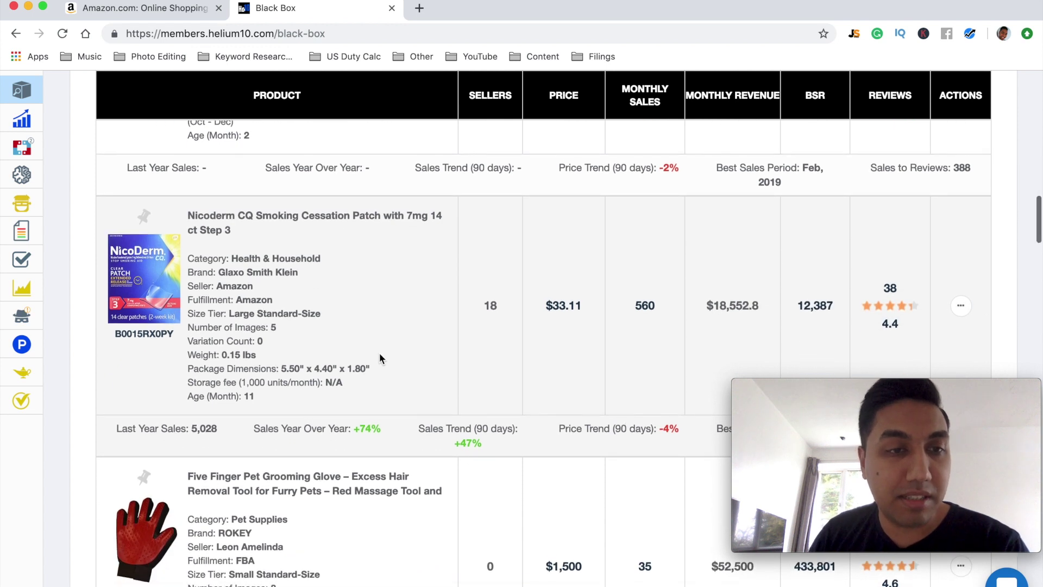
{"action": "scroll", "coordinate": [379, 359], "scroll_direction": "down", "scroll_amount": 8}
{"action": "scroll", "coordinate": [380, 354], "scroll_direction": "down", "scroll_amount": 3}
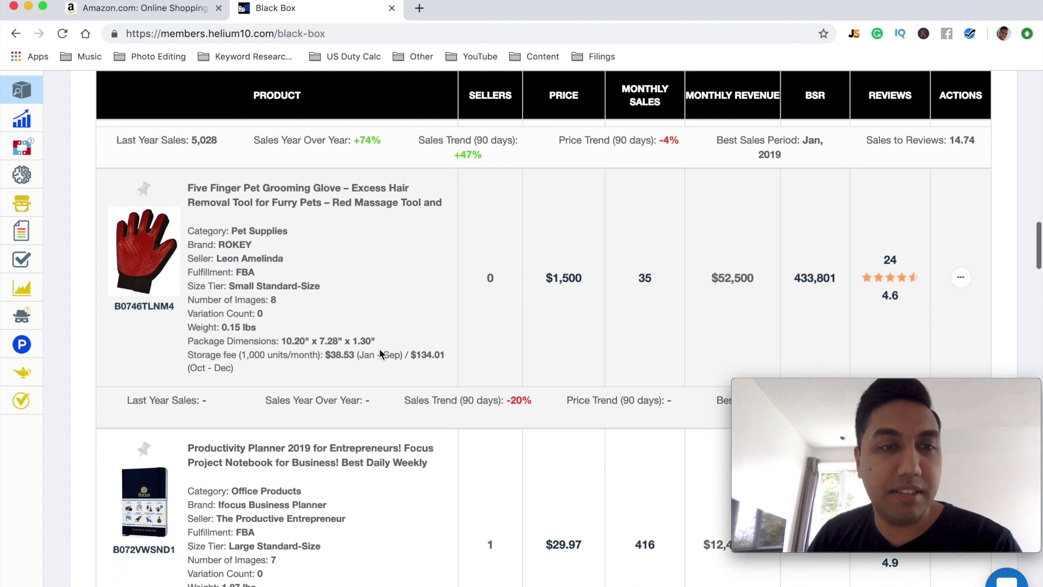
{"action": "scroll", "coordinate": [379, 353], "scroll_direction": "down", "scroll_amount": 1}
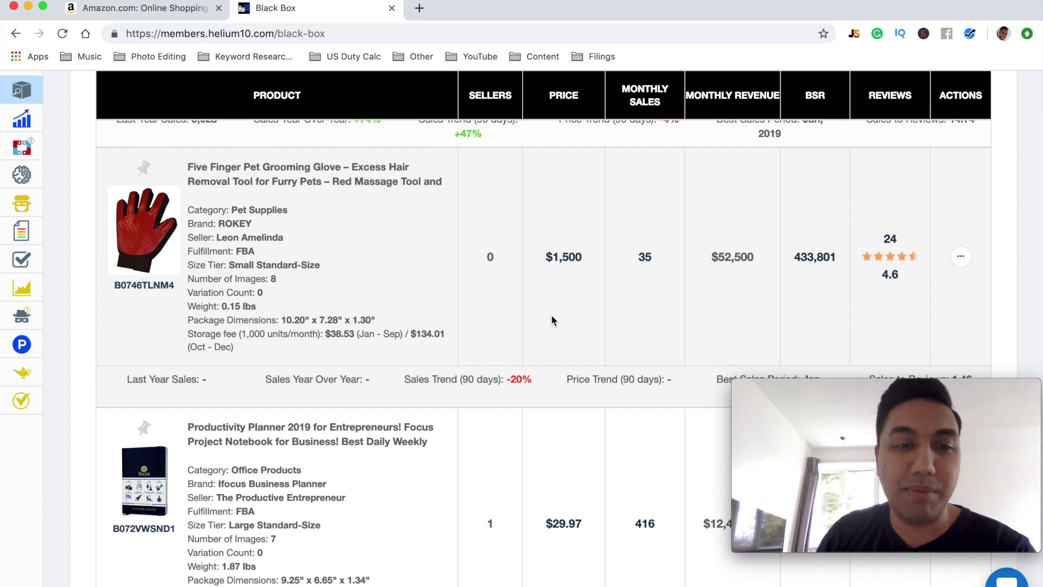
{"action": "scroll", "coordinate": [552, 317], "scroll_direction": "down", "scroll_amount": 5}
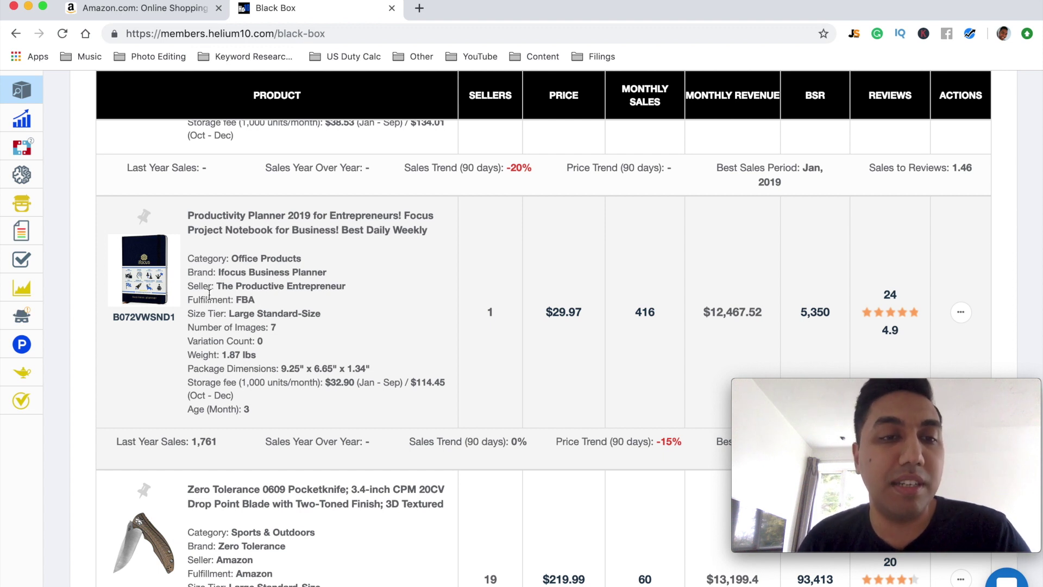
Examine the Productivity Planner's fulfillment, size tier, number of images, variation count and weight
{"action": "left_click", "coordinate": [237, 300]}
{"action": "left_click_drag", "start_coordinate": [237, 300], "coordinate": [257, 300]}
{"action": "left_click", "coordinate": [259, 302]}
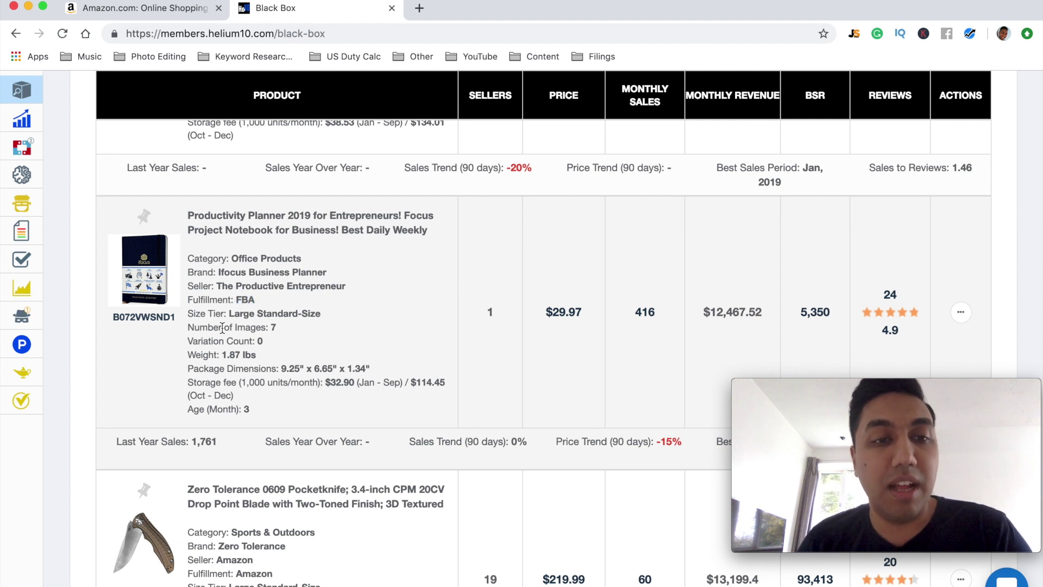
{"action": "left_click_drag", "start_coordinate": [229, 314], "coordinate": [254, 327]}
{"action": "left_click", "coordinate": [301, 328]}
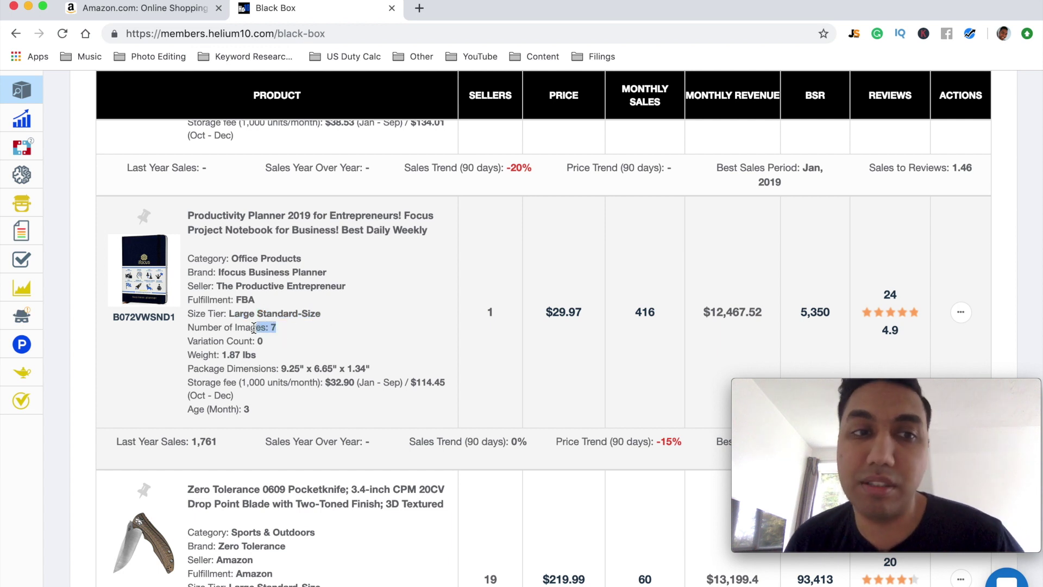
{"action": "left_click_drag", "start_coordinate": [254, 328], "coordinate": [291, 328]}
{"action": "left_click", "coordinate": [292, 327]}
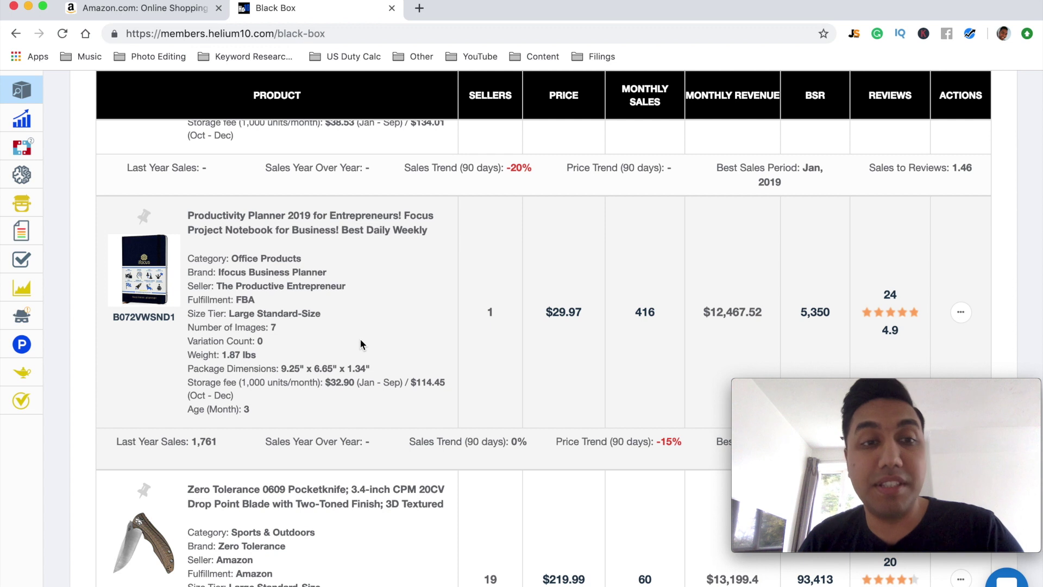
{"action": "mouse_move", "coordinate": [186, 354]}
{"action": "left_mouse_down"}
{"action": "mouse_move", "coordinate": [255, 353]}
{"action": "mouse_move", "coordinate": [188, 352]}
{"action": "left_mouse_up"}
{"action": "left_click", "coordinate": [187, 352]}
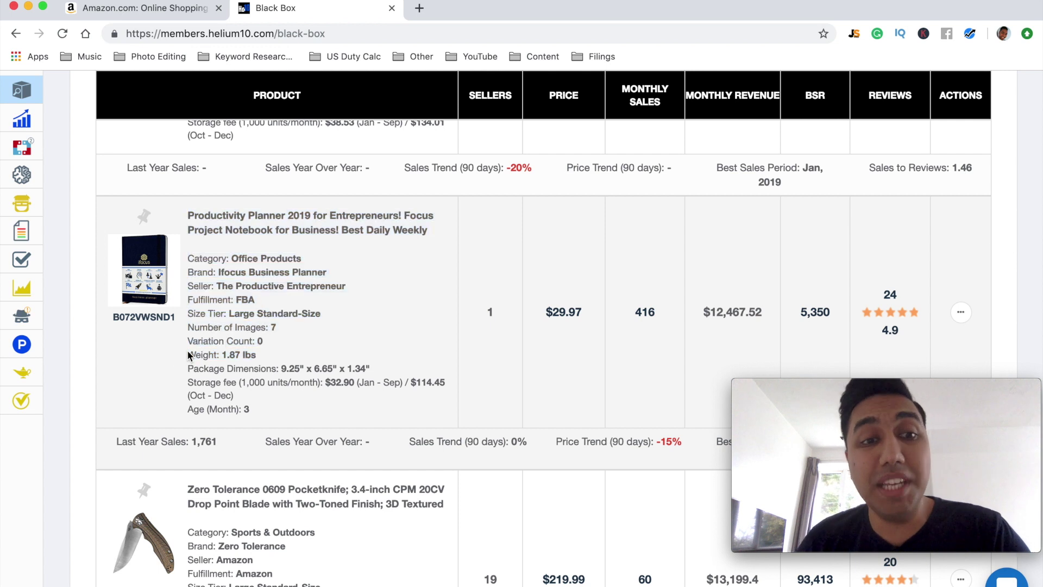
Examine the Productivity Planner's package dimensions and its storage fees for January–September and October–December
{"action": "scroll", "coordinate": [188, 351], "scroll_direction": "down", "scroll_amount": 1}
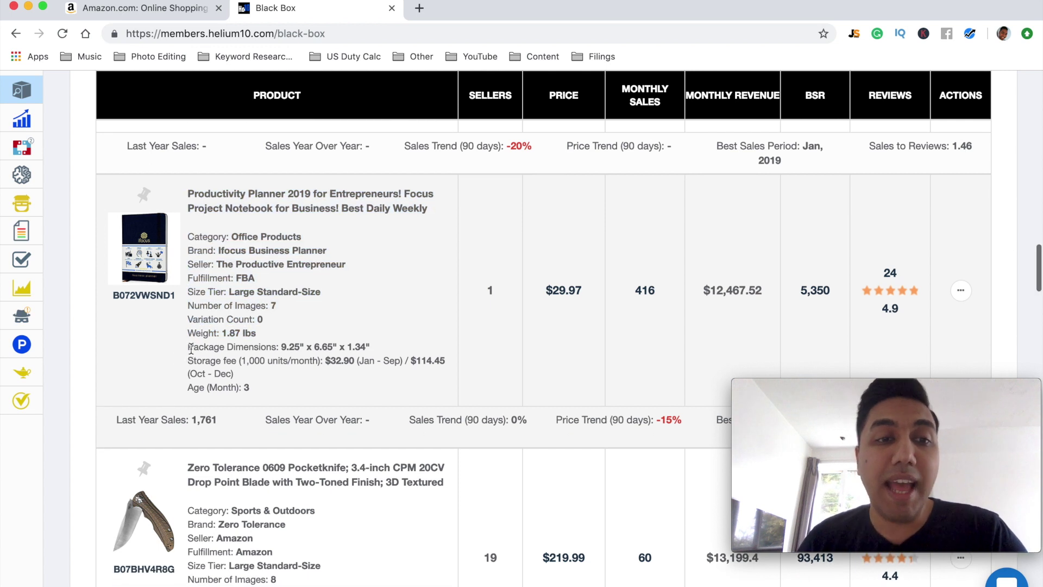
{"action": "left_click_drag", "start_coordinate": [188, 347], "coordinate": [369, 342]}
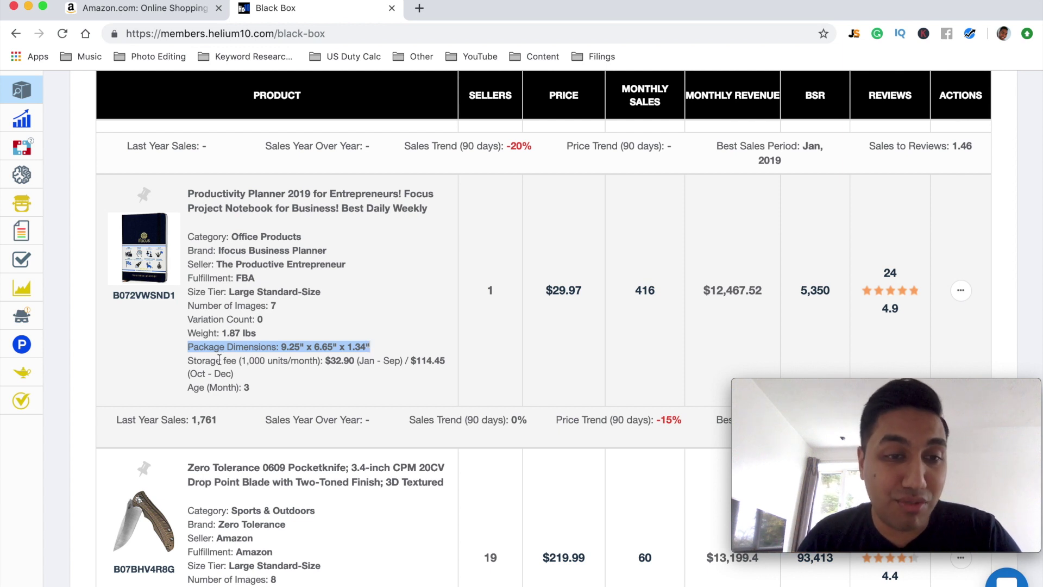
{"action": "left_click_drag", "start_coordinate": [187, 362], "coordinate": [400, 361]}
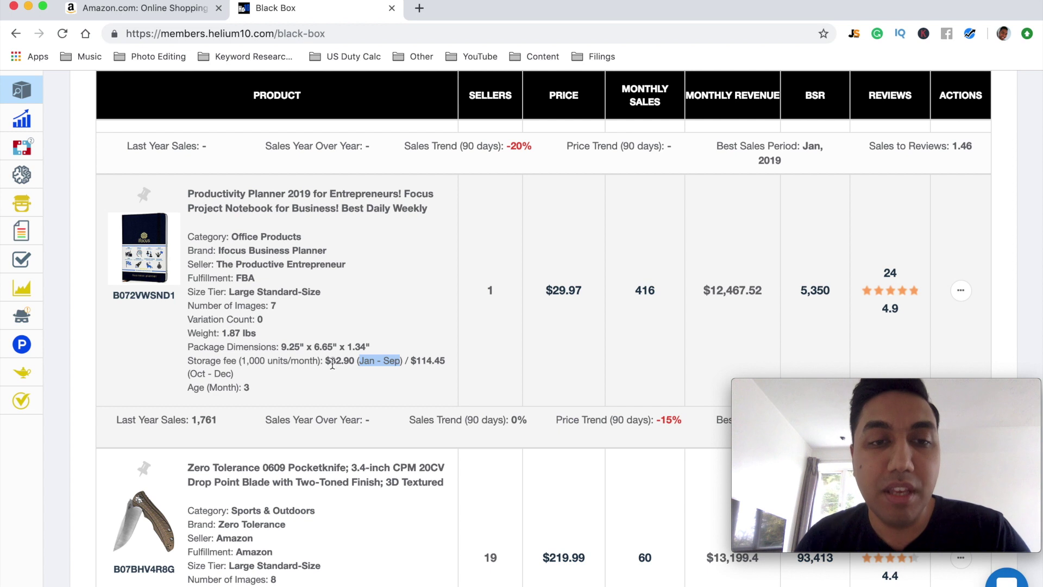
{"action": "left_click_drag", "start_coordinate": [325, 361], "coordinate": [354, 361]}
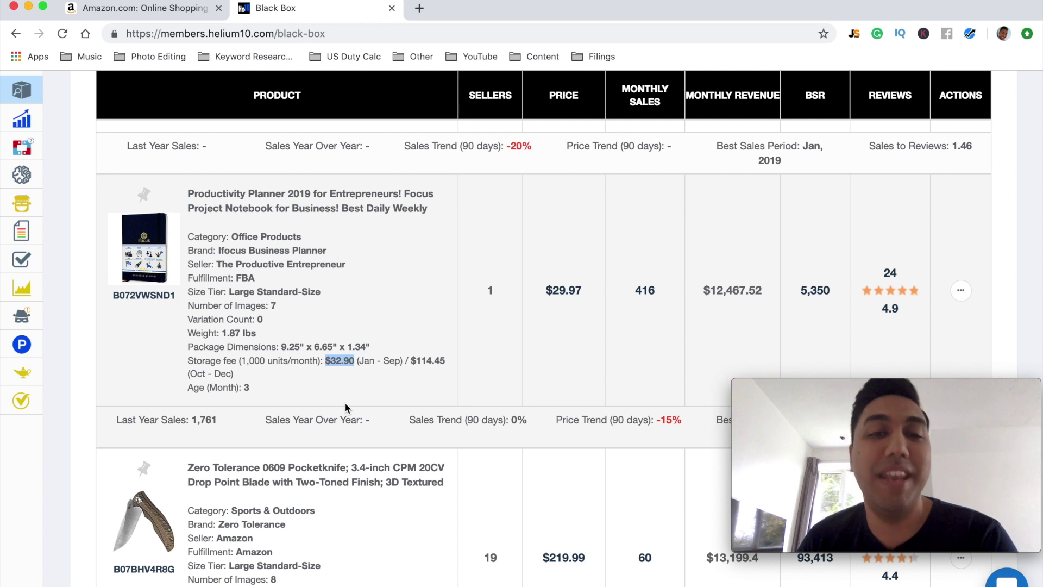
{"action": "left_click", "coordinate": [371, 380]}
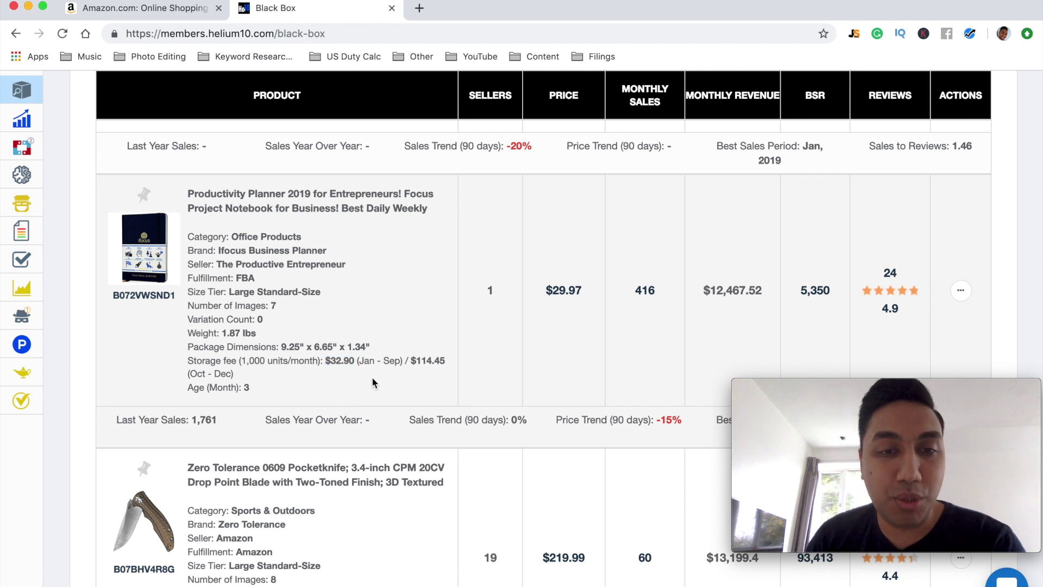
{"action": "left_click_drag", "start_coordinate": [192, 372], "coordinate": [233, 375]}
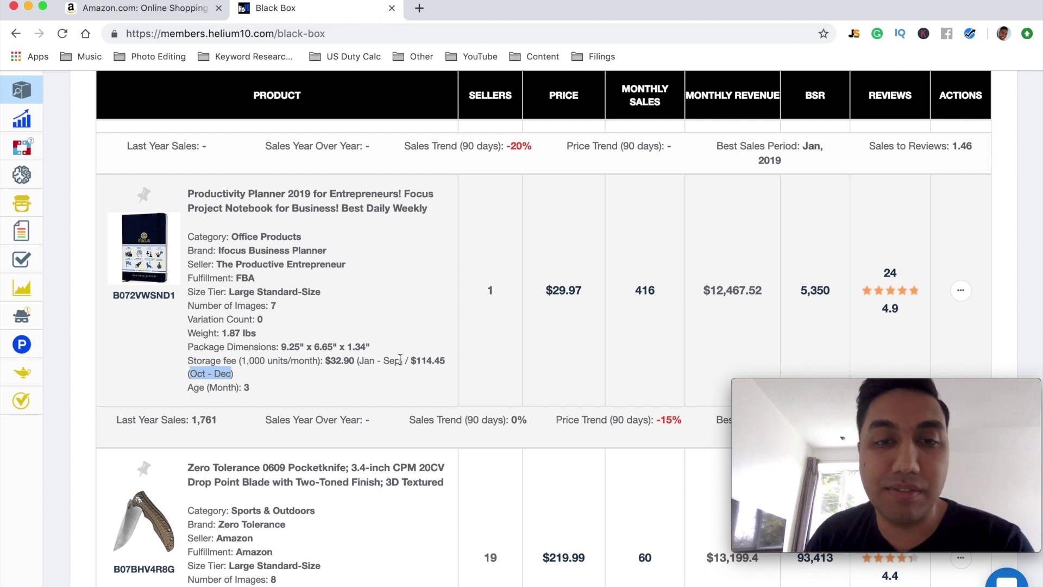
{"action": "left_click_drag", "start_coordinate": [411, 360], "coordinate": [445, 361]}
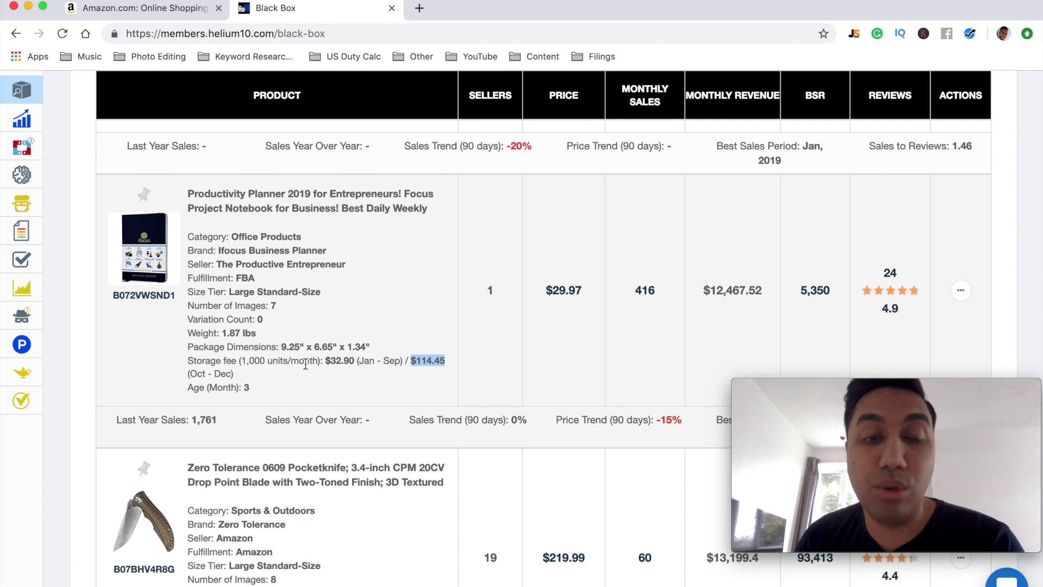
{"action": "left_click_drag", "start_coordinate": [412, 362], "coordinate": [447, 363]}
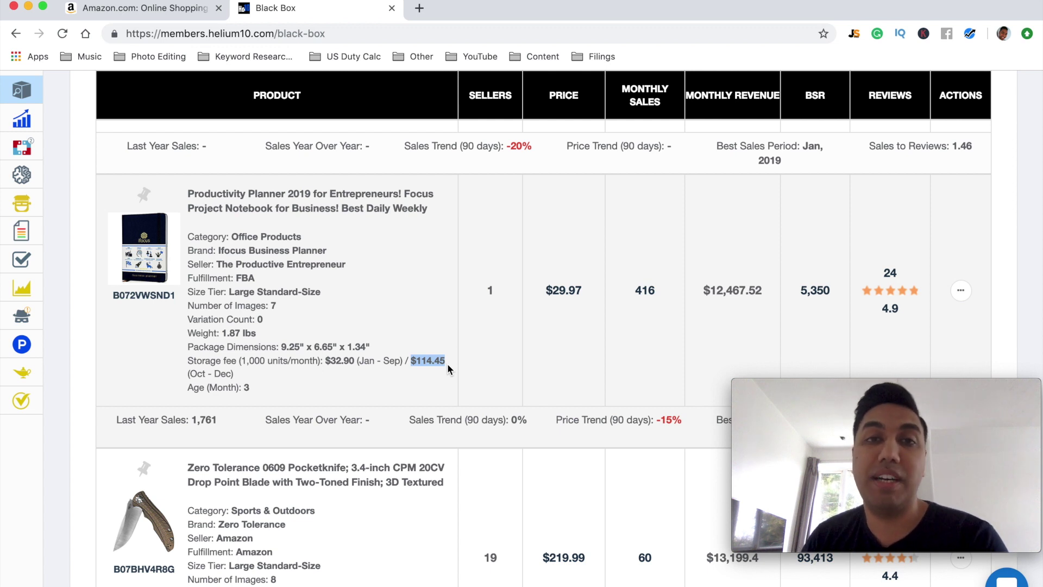
{"action": "left_click", "coordinate": [448, 365]}
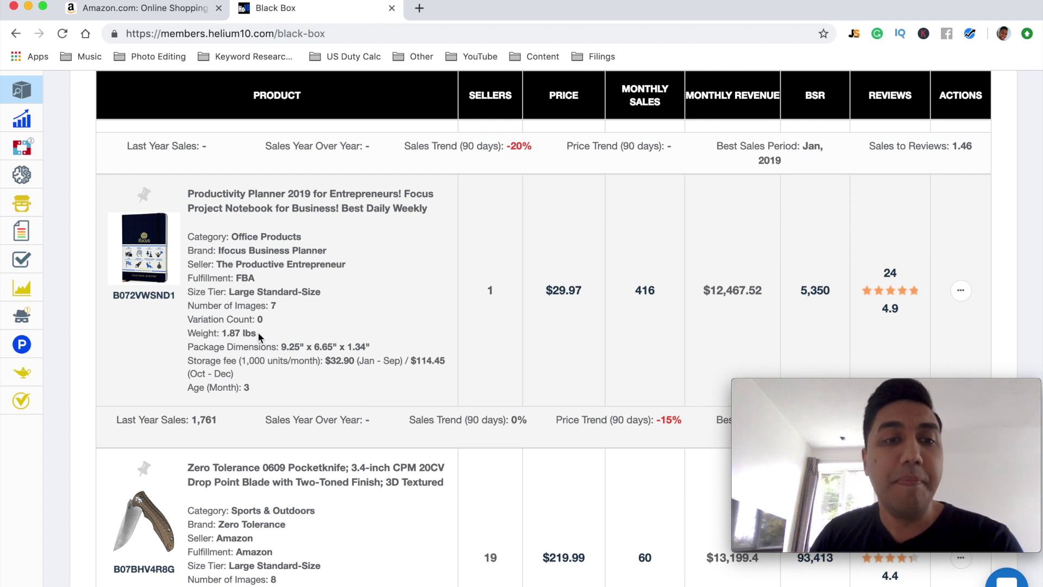
Review the Productivity Planner's weight and category details, along with its BSR and review figures
{"action": "left_click_drag", "start_coordinate": [257, 334], "coordinate": [218, 333]}
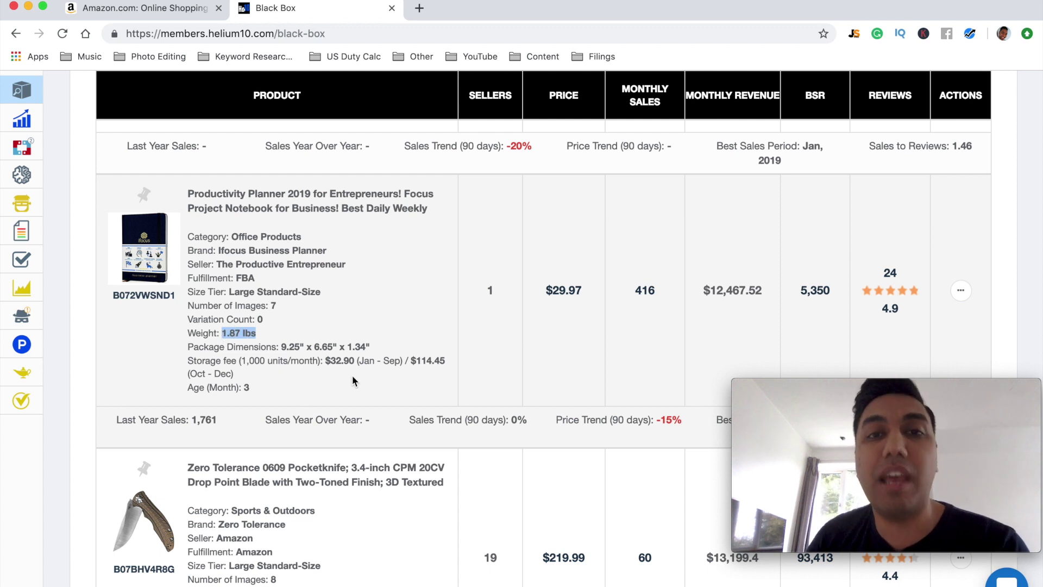
{"action": "scroll", "coordinate": [353, 377], "scroll_direction": "down", "scroll_amount": 2}
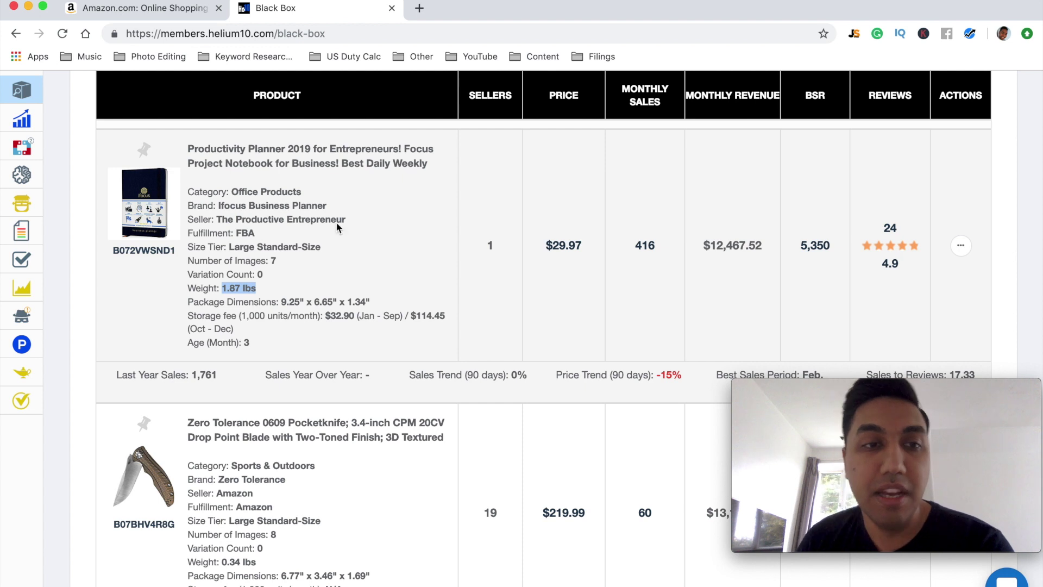
{"action": "left_click_drag", "start_coordinate": [232, 192], "coordinate": [302, 192]}
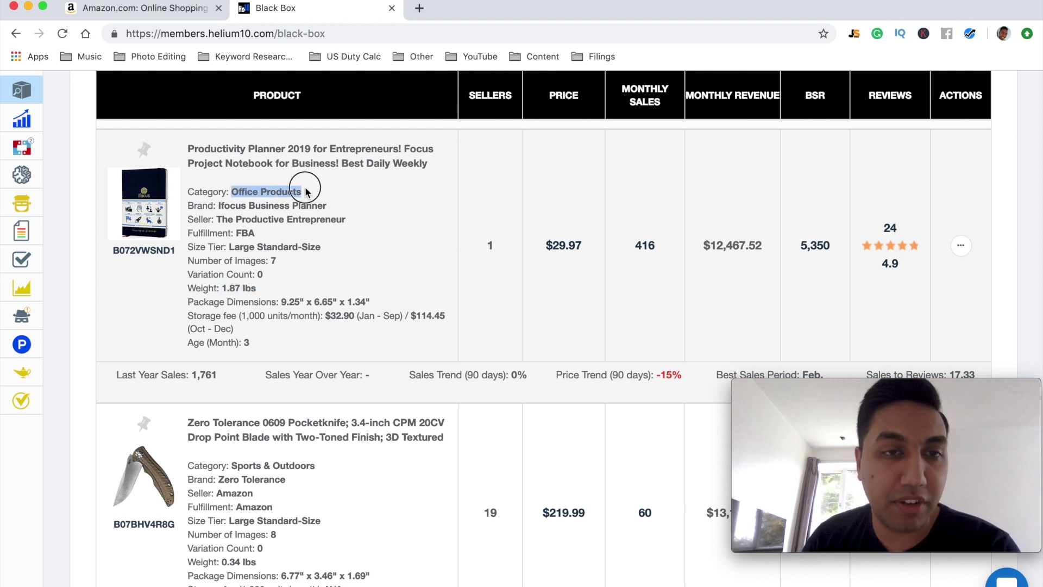
{"action": "left_click", "coordinate": [815, 267]}
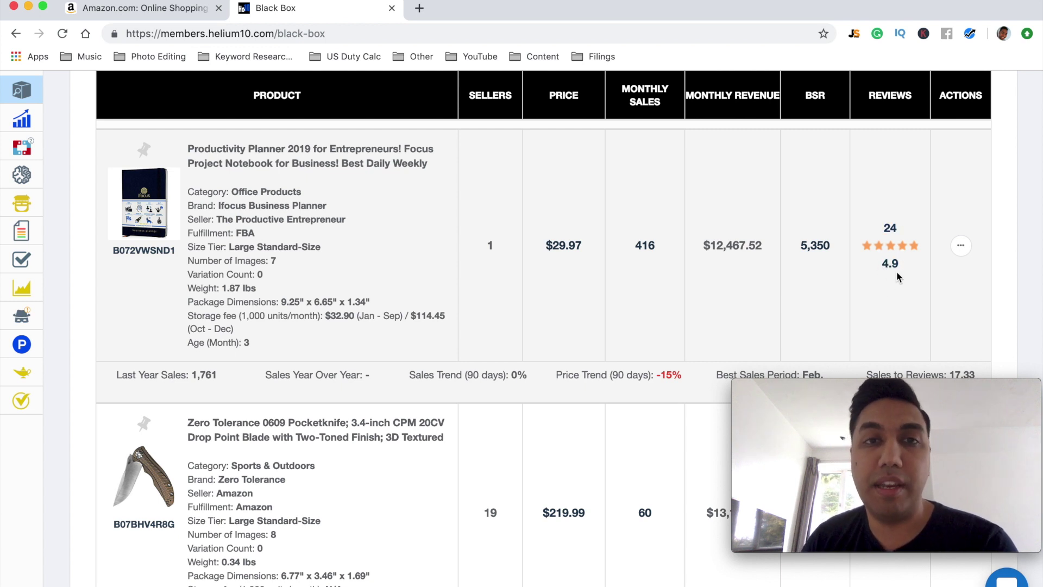
Open the Productivity Planner's Amazon listing in a separate browser tab and return to the Black Box results
{"action": "left_click", "coordinate": [153, 213]}
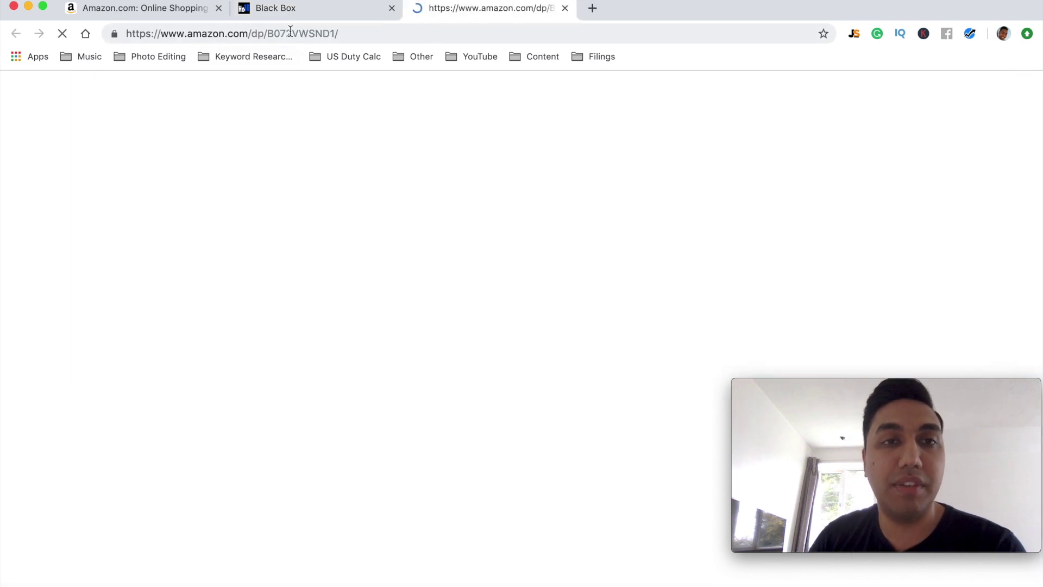
{"action": "left_click", "coordinate": [296, 13]}
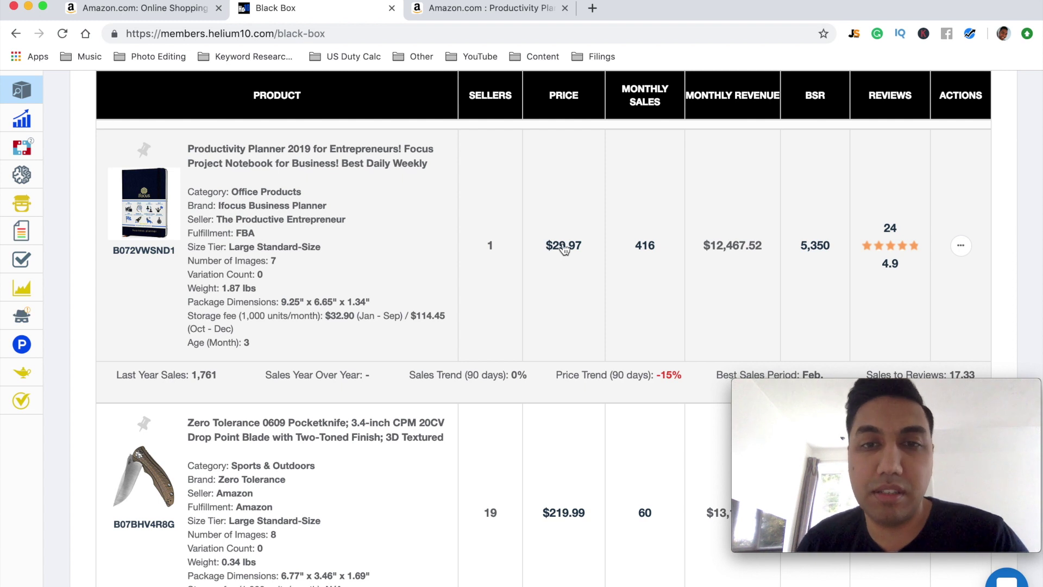
Open the Productivity Planner's price history chart and inspect the price over the last 30 days
{"action": "left_click", "coordinate": [565, 249]}
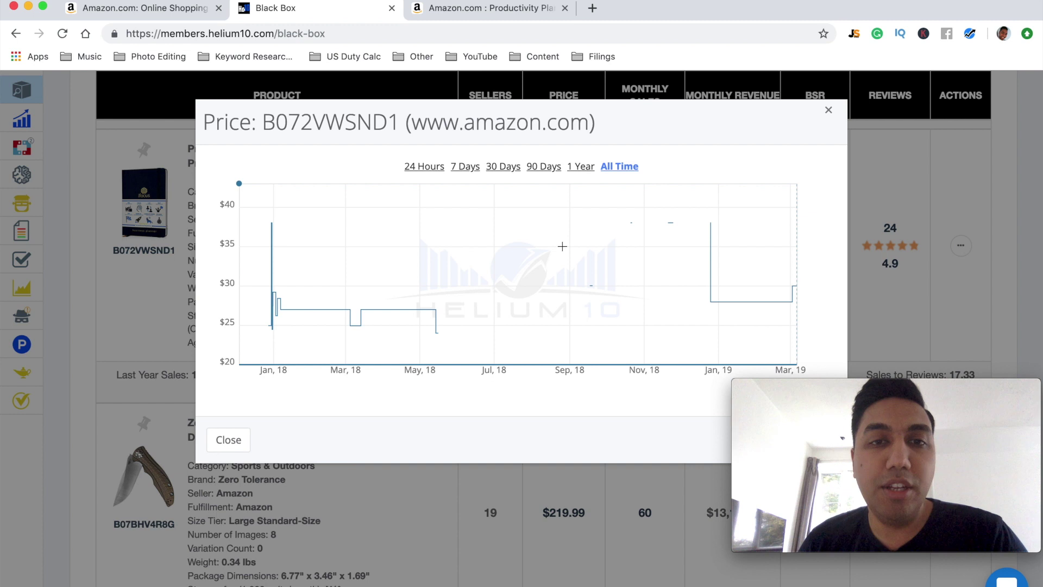
{"action": "left_click", "coordinate": [506, 172]}
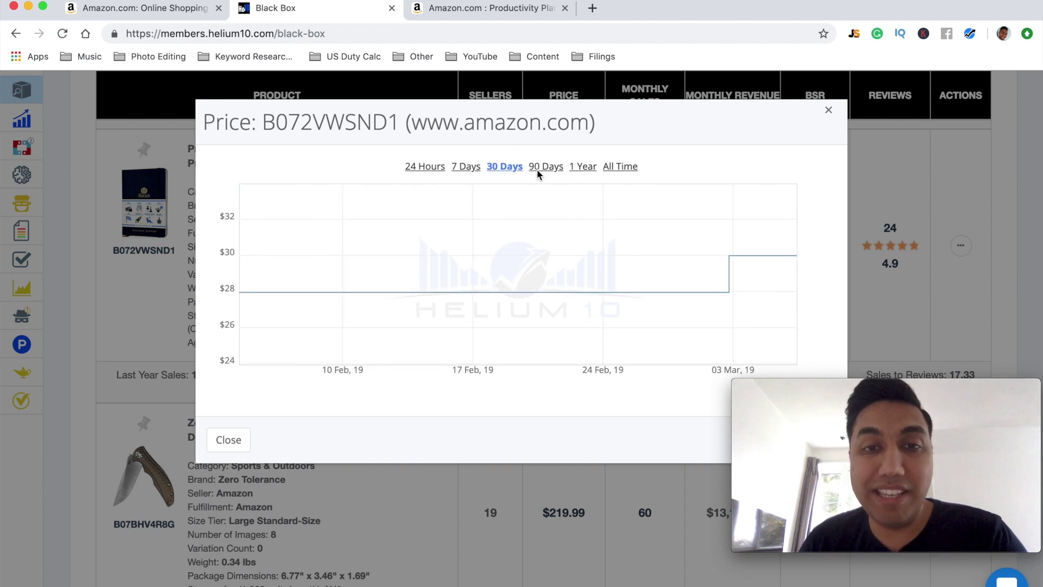
{"action": "mouse_move", "coordinate": [240, 280]}
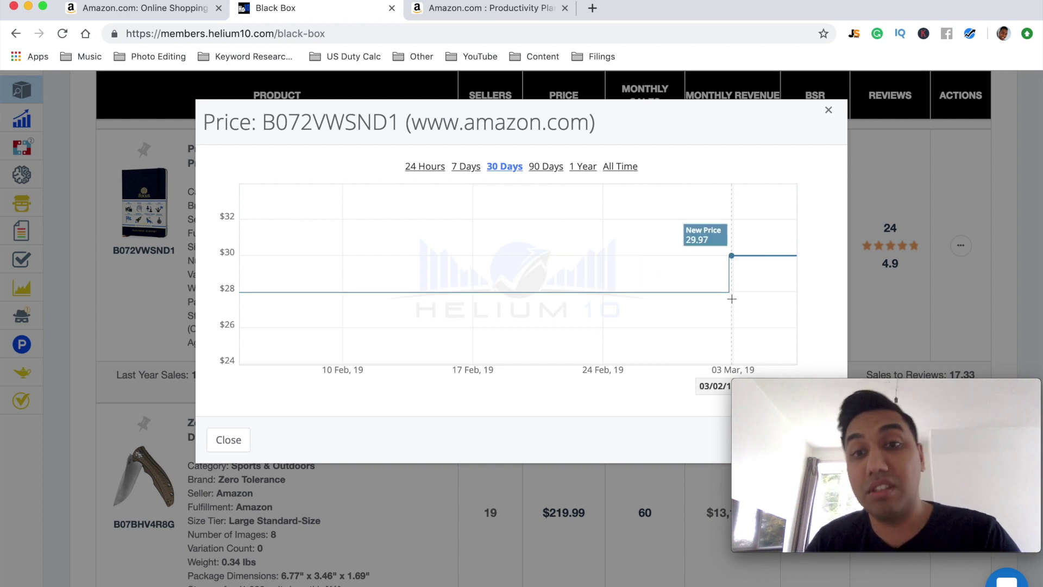
View the Productivity Planner's price history over the last 90 days and close the price chart
{"action": "left_click", "coordinate": [552, 168]}
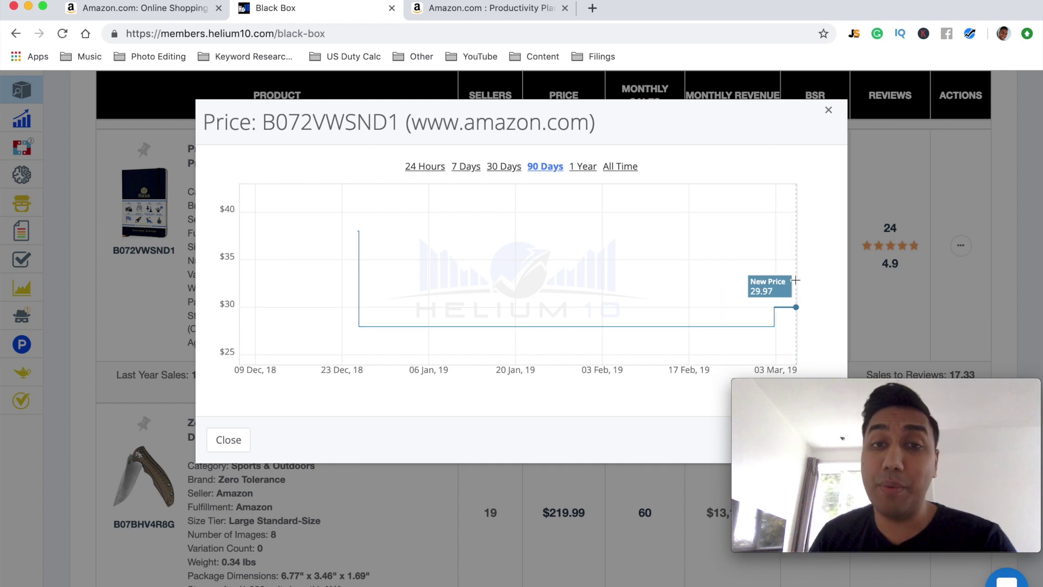
{"action": "left_click", "coordinate": [829, 112]}
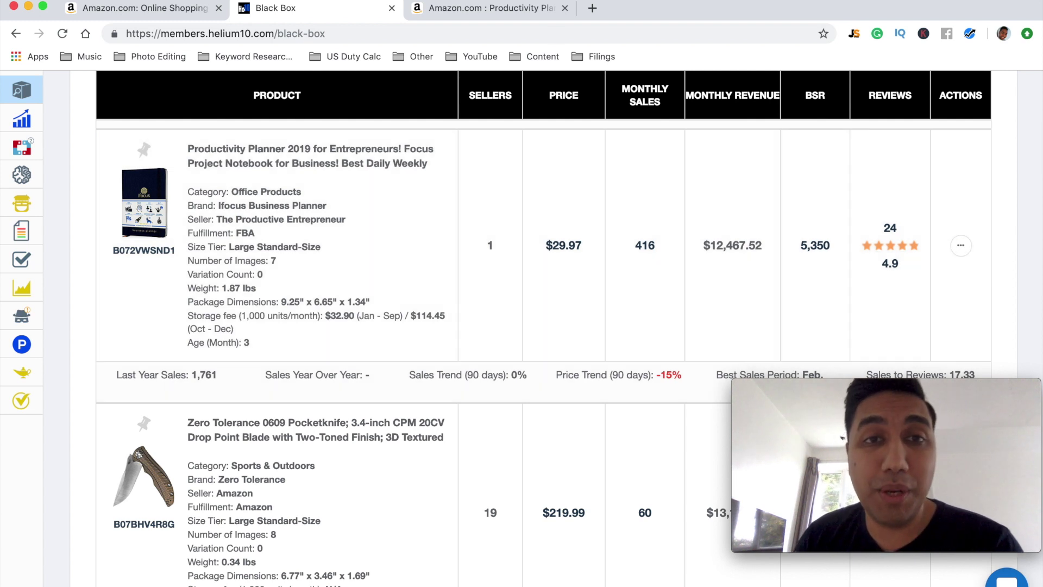
Switch to the Productivity Planner's Amazon listing and review its title, price, rating and bullet points
{"action": "left_click", "coordinate": [500, 14]}
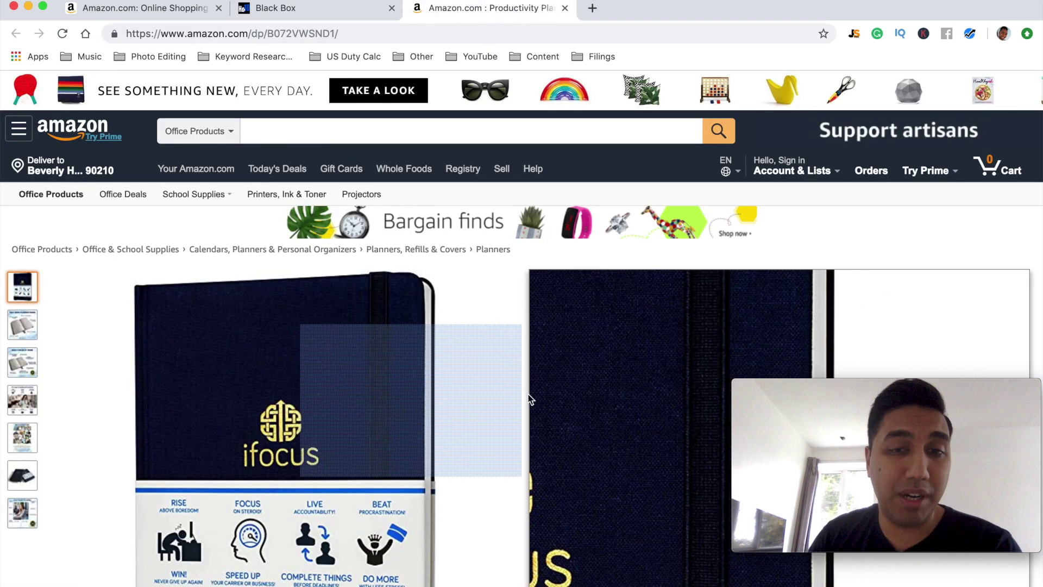
{"action": "scroll", "coordinate": [637, 372], "scroll_direction": "down", "scroll_amount": 3}
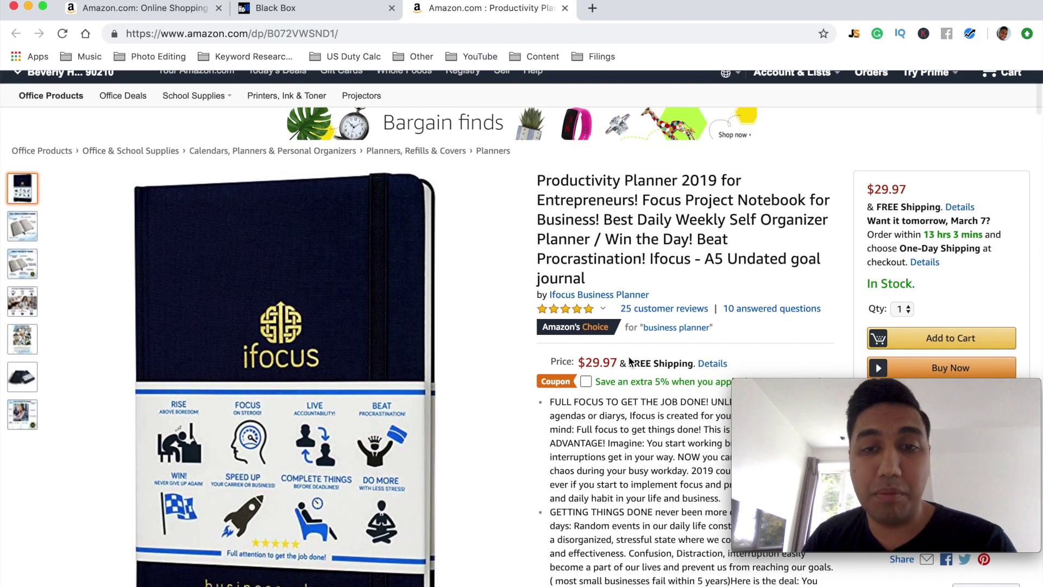
{"action": "scroll", "coordinate": [631, 361], "scroll_direction": "down", "scroll_amount": 3}
{"action": "scroll", "coordinate": [629, 357], "scroll_direction": "up", "scroll_amount": 2}
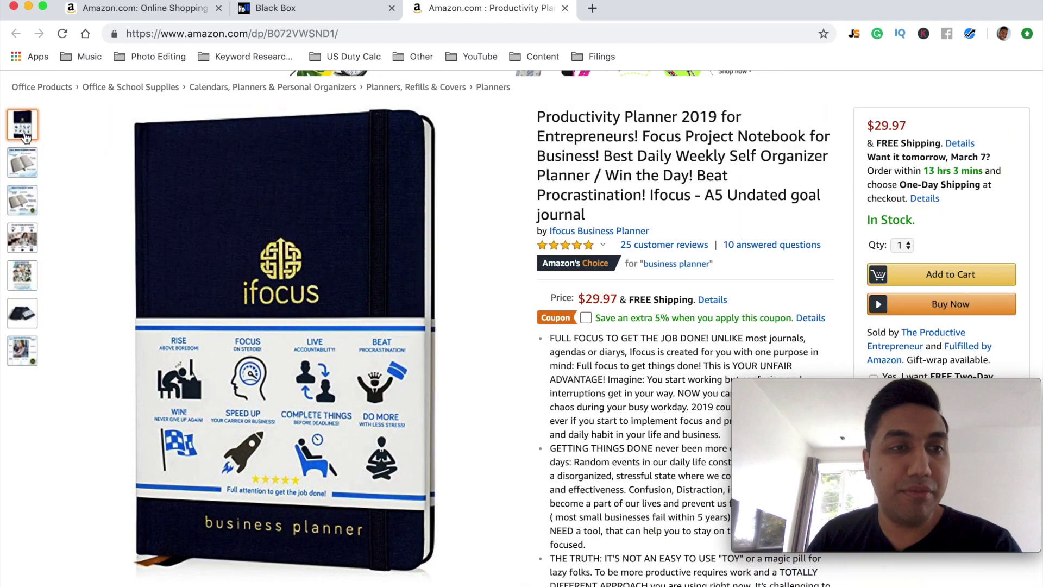
Look through the listing's product images, from the full week planner pages to the easy project planning image
{"action": "mouse_move", "coordinate": [30, 174]}
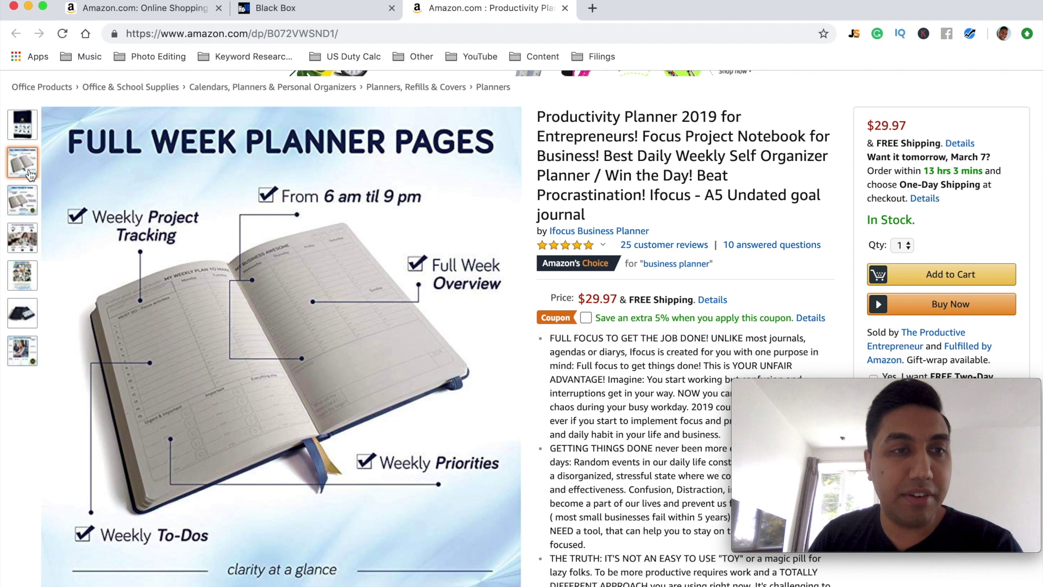
{"action": "mouse_move", "coordinate": [24, 209]}
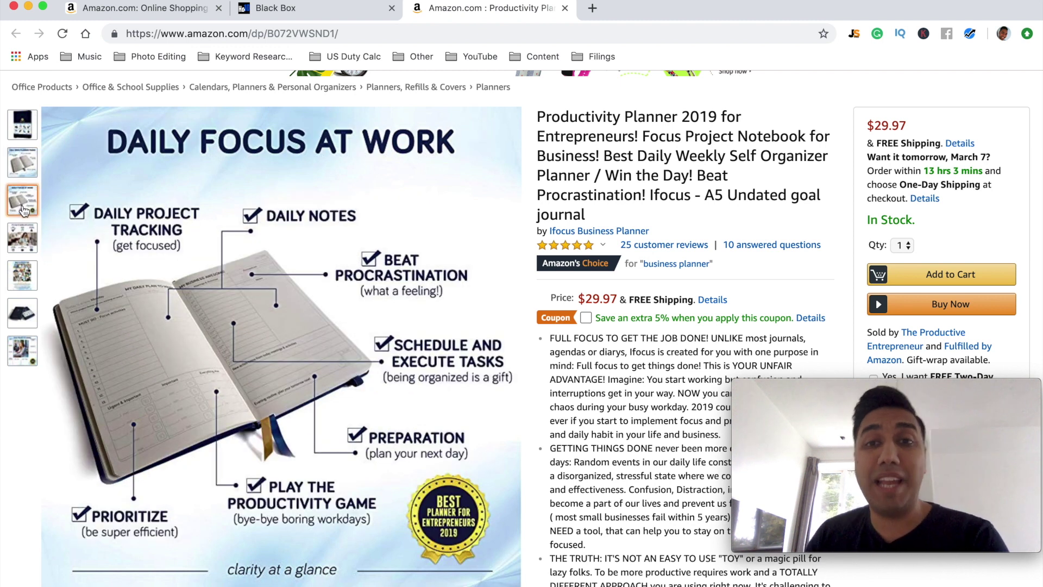
{"action": "mouse_move", "coordinate": [21, 242]}
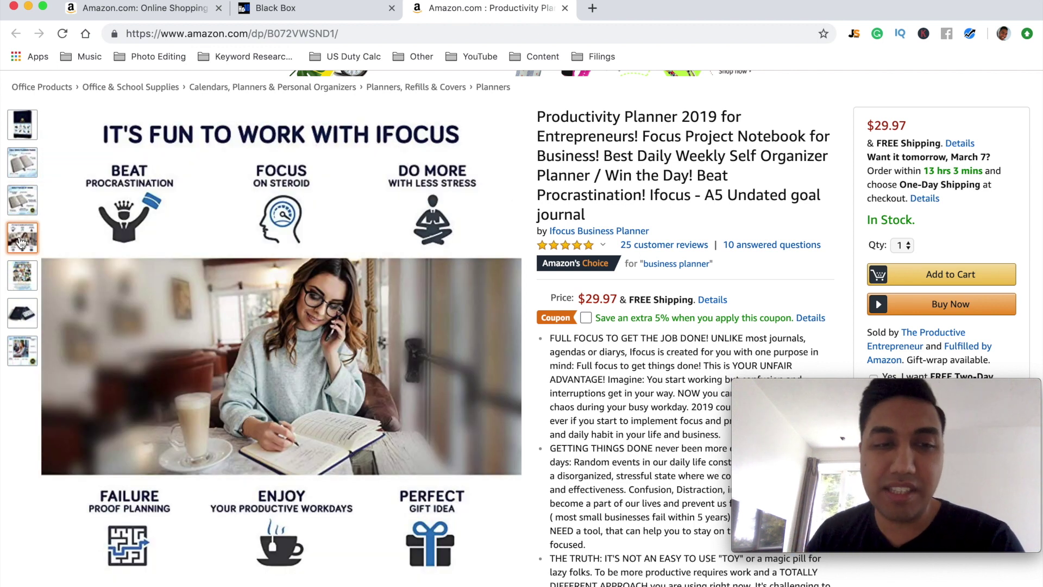
{"action": "mouse_move", "coordinate": [25, 281]}
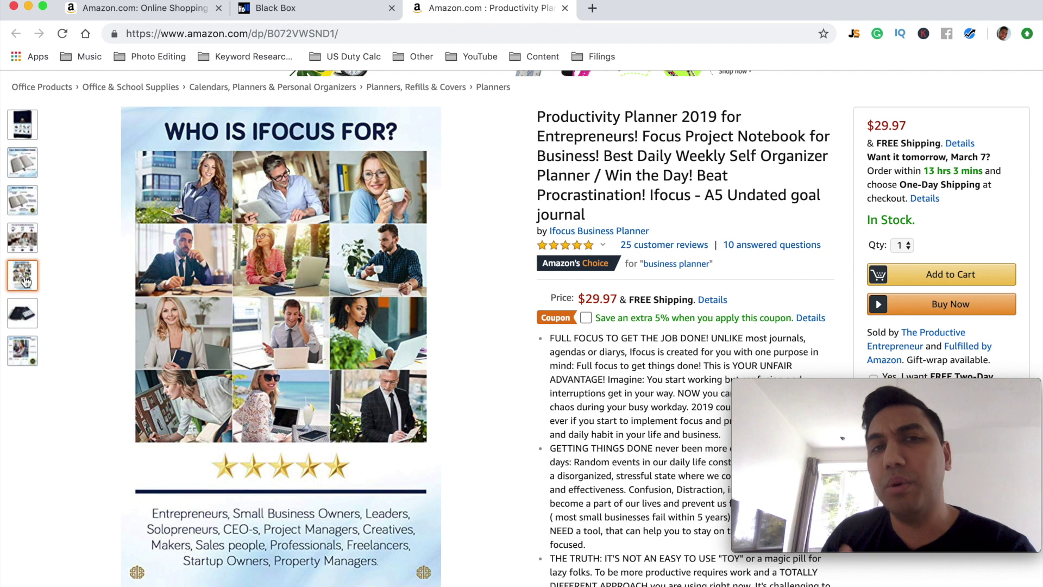
{"action": "mouse_move", "coordinate": [24, 313]}
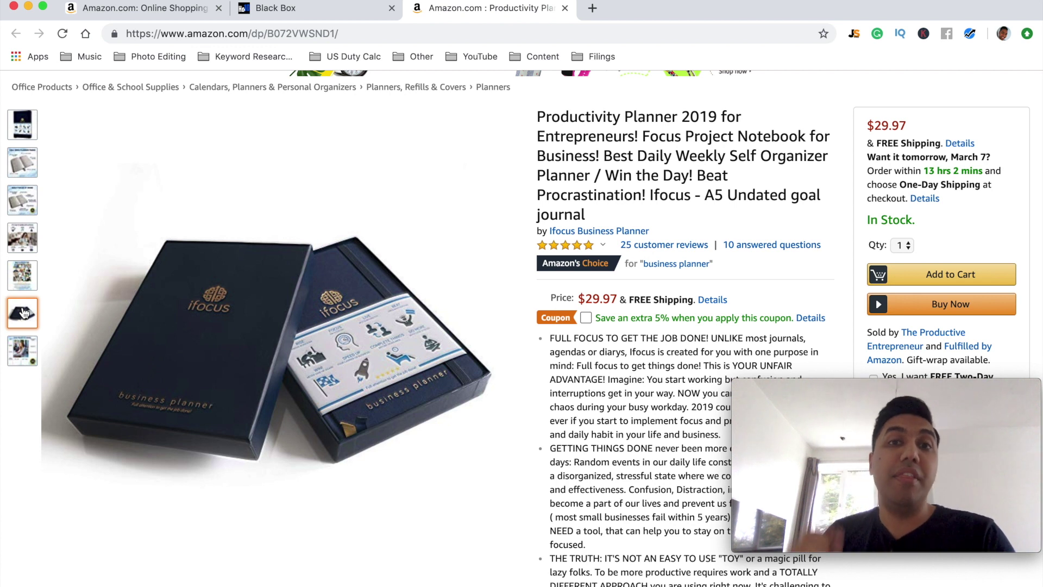
{"action": "left_click", "coordinate": [24, 353]}
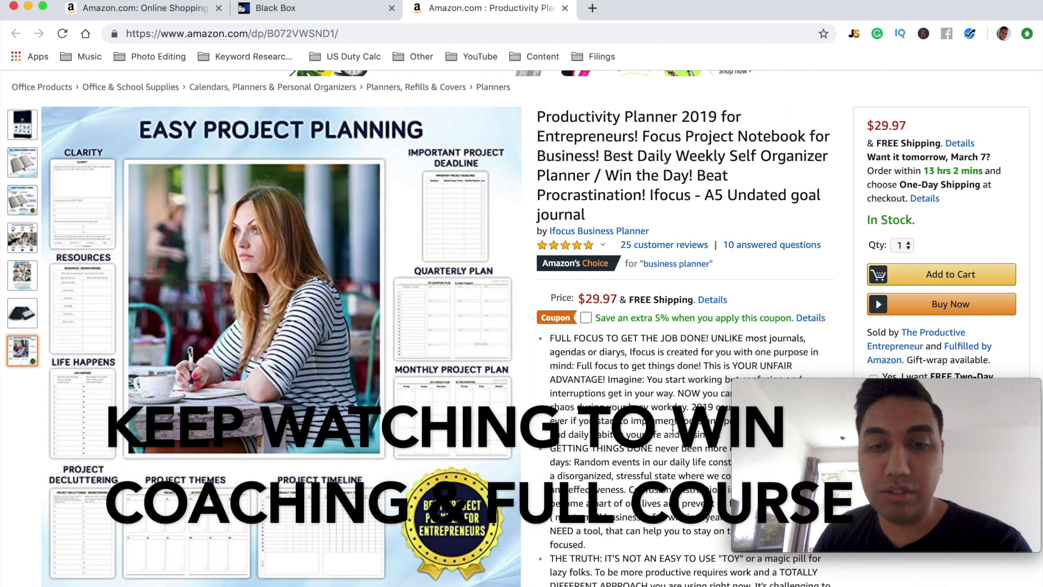
{"action": "scroll", "coordinate": [634, 419], "scroll_direction": "down", "scroll_amount": 1}
{"action": "scroll", "coordinate": [634, 418], "scroll_direction": "up", "scroll_amount": 3}
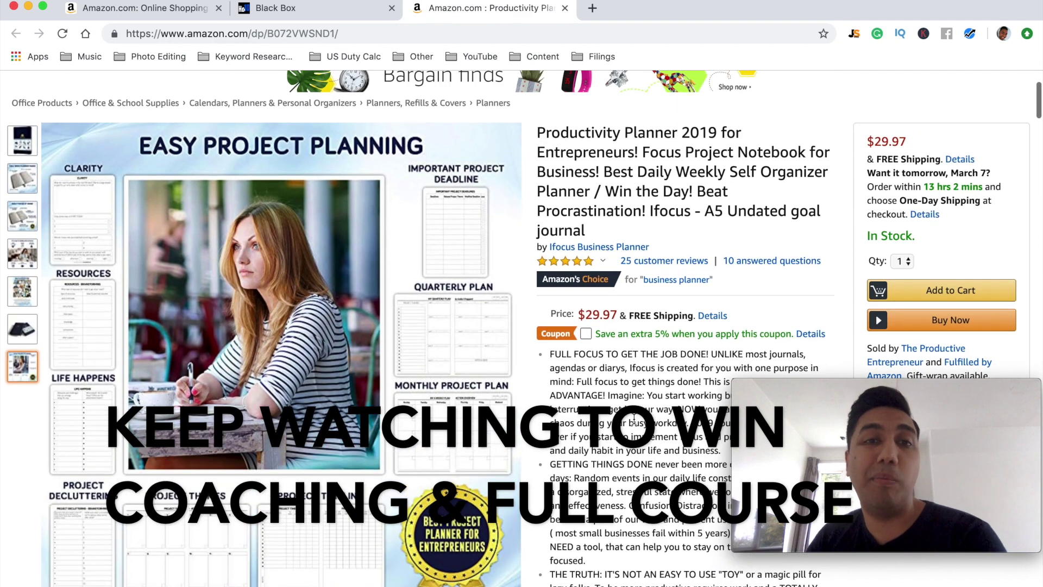
{"action": "scroll", "coordinate": [634, 420], "scroll_direction": "down", "scroll_amount": 1}
{"action": "key", "text": "ctrl+Up"}
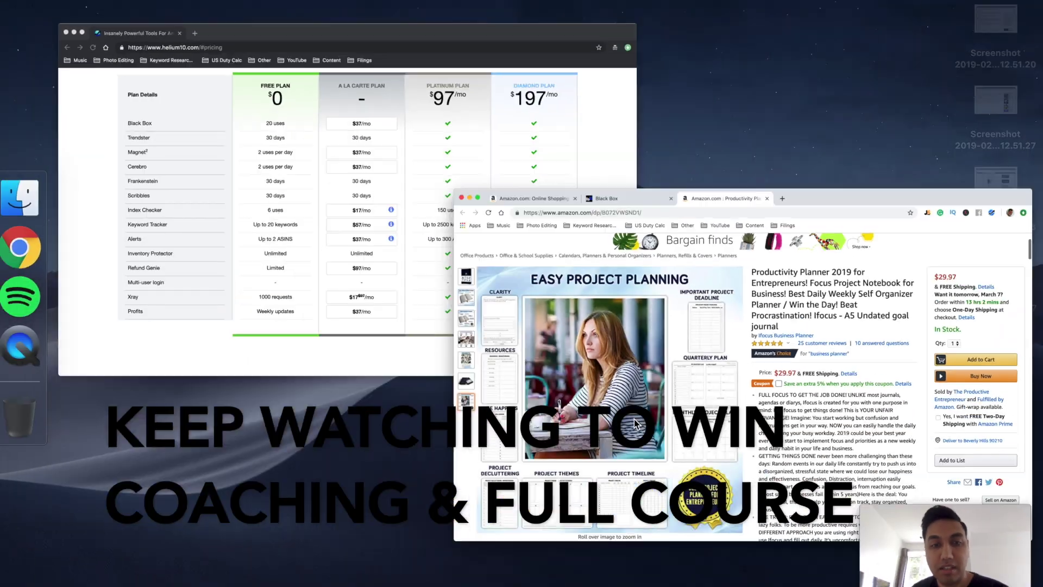
{"action": "left_click", "coordinate": [826, 421]}
Examine the Helium 10 price and sales rank chart on the listing, comparing the 30-day and 90-day ranges
{"action": "scroll", "coordinate": [523, 295], "scroll_direction": "down", "scroll_amount": 10}
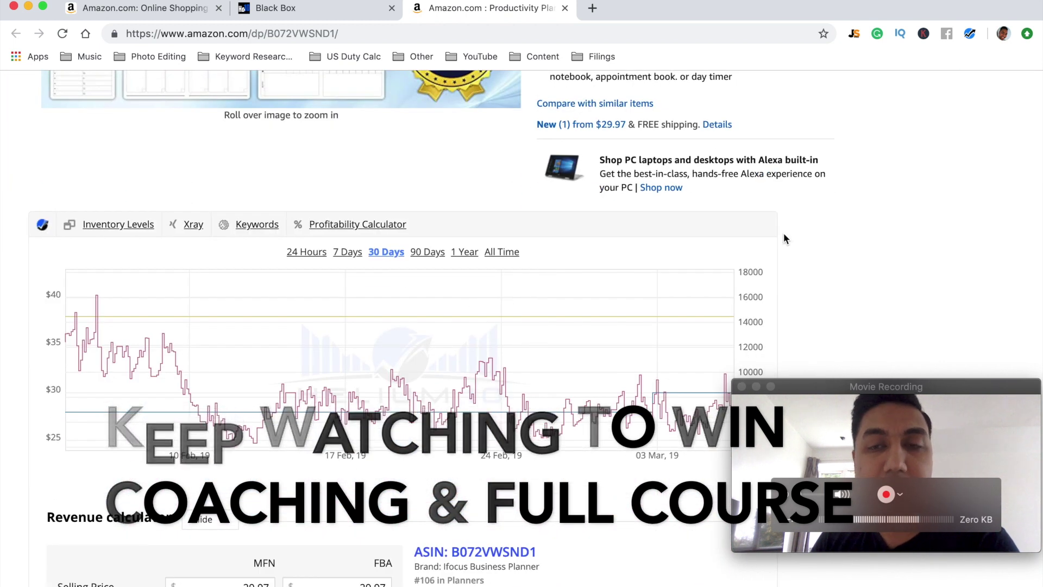
{"action": "scroll", "coordinate": [784, 234], "scroll_direction": "down", "scroll_amount": 2}
{"action": "scroll", "coordinate": [783, 238], "scroll_direction": "down", "scroll_amount": 1}
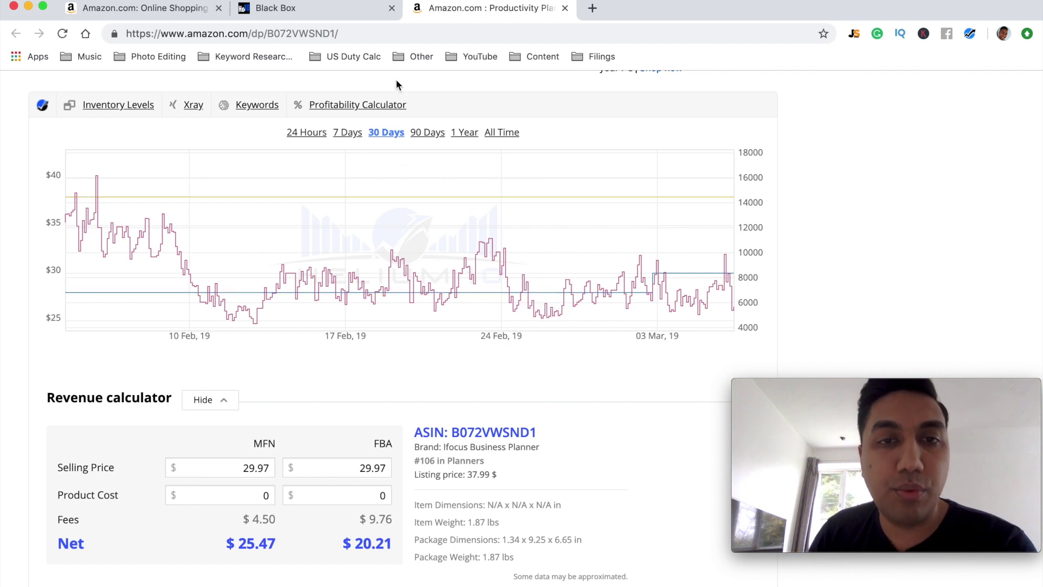
{"action": "left_click", "coordinate": [420, 136]}
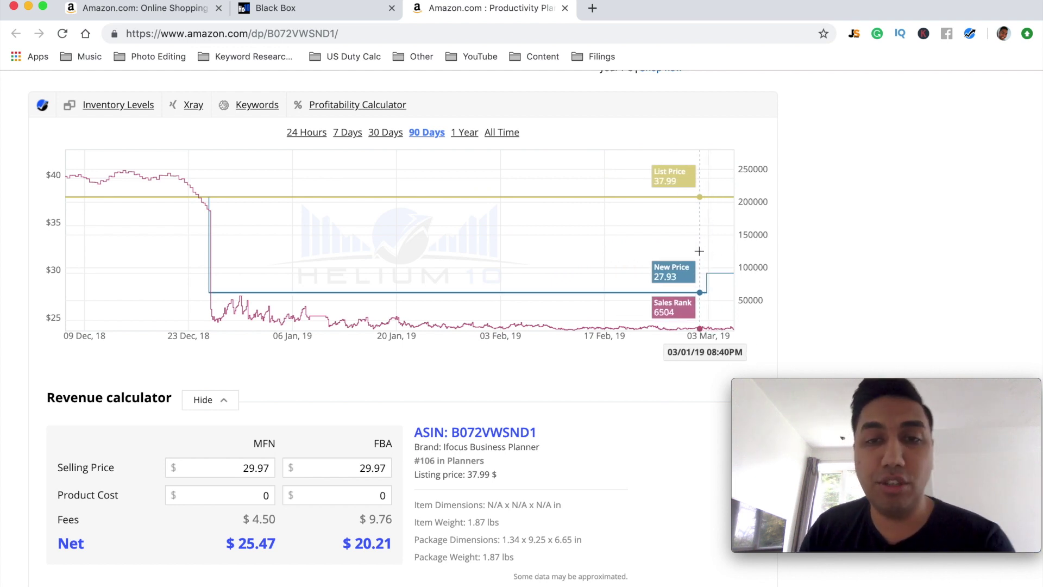
{"action": "left_click", "coordinate": [386, 132]}
{"action": "left_click", "coordinate": [428, 135]}
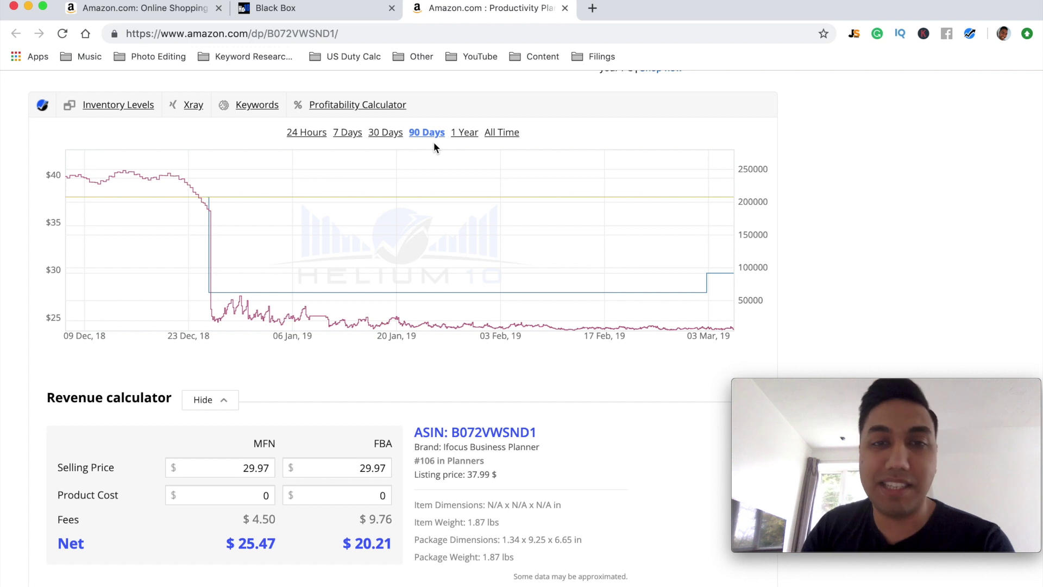
Re-examine the planner's weekly and daily page images and zoom in on the daily focus pages
{"action": "scroll", "coordinate": [433, 143], "scroll_direction": "up", "scroll_amount": 15}
{"action": "mouse_move", "coordinate": [23, 219]}
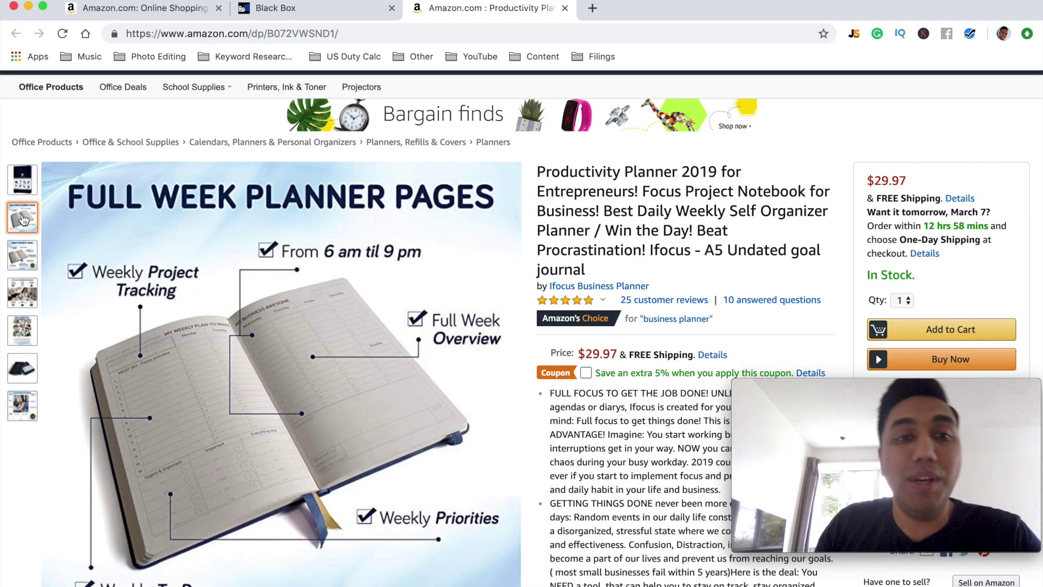
{"action": "mouse_move", "coordinate": [153, 261]}
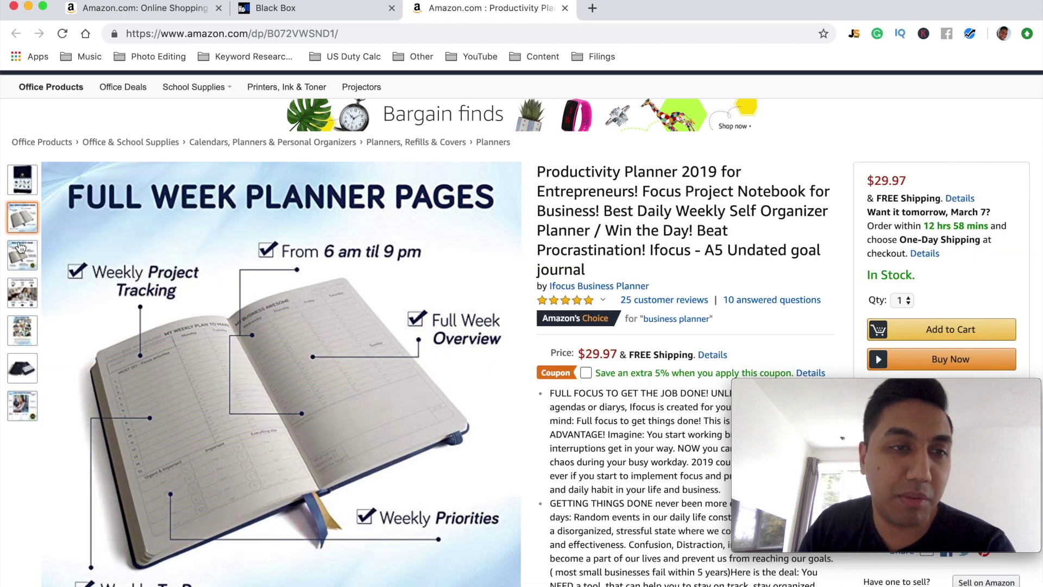
{"action": "mouse_move", "coordinate": [21, 259]}
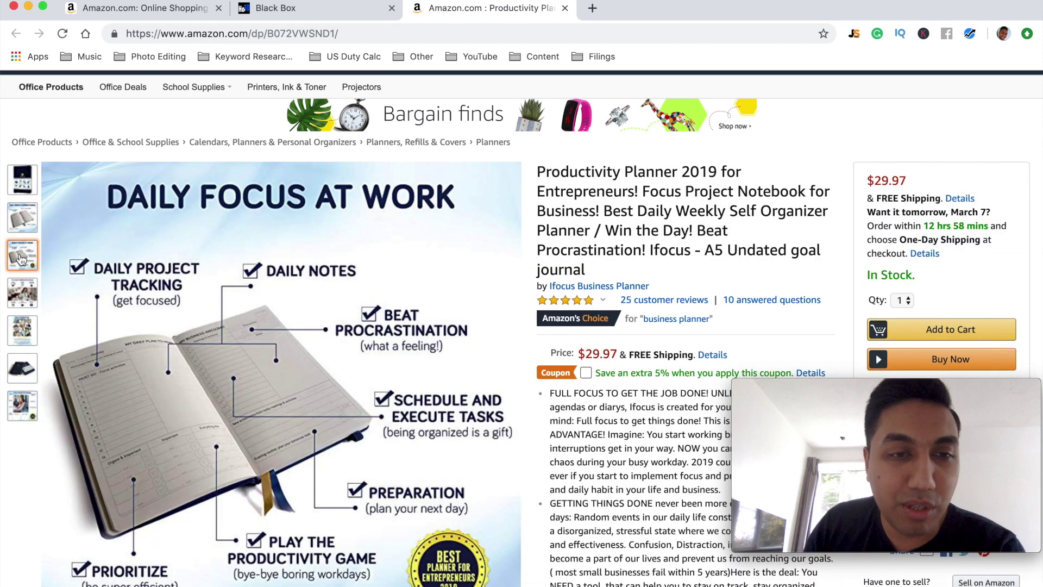
{"action": "mouse_move", "coordinate": [163, 396]}
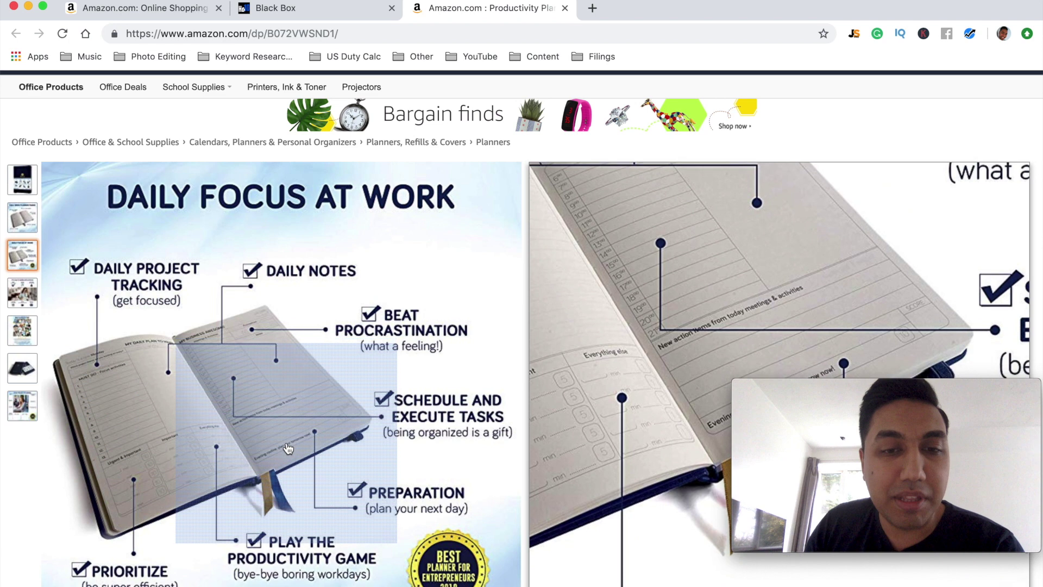
Examine the listing's Frequently bought together section, highlighting its heading and the planner's own price
{"action": "scroll", "coordinate": [288, 449], "scroll_direction": "down", "scroll_amount": 3}
{"action": "scroll", "coordinate": [288, 448], "scroll_direction": "down", "scroll_amount": 10}
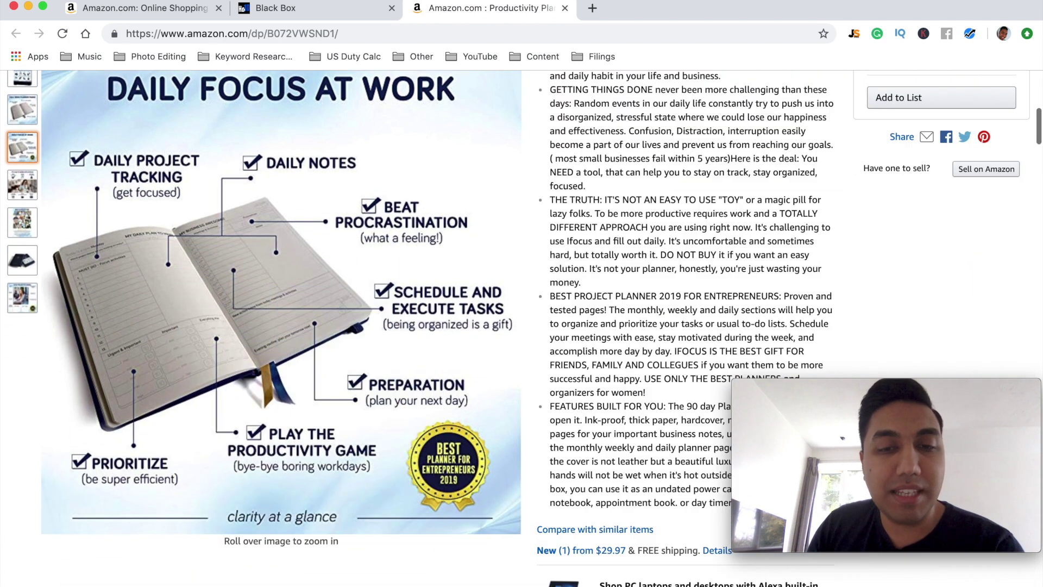
{"action": "scroll", "coordinate": [421, 580], "scroll_direction": "down", "scroll_amount": 20}
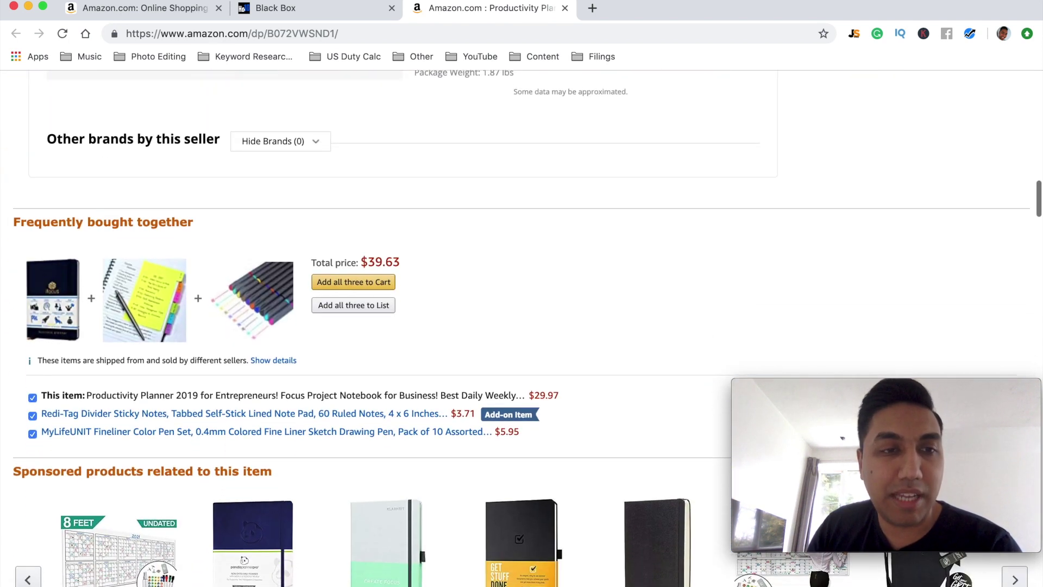
{"action": "scroll", "coordinate": [659, 329], "scroll_direction": "down", "scroll_amount": 3}
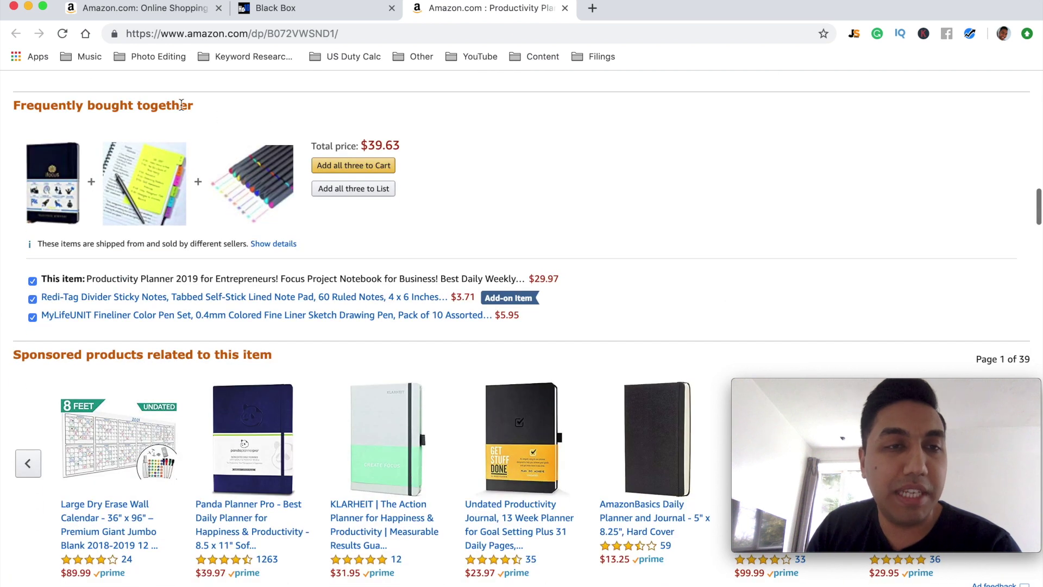
{"action": "left_click_drag", "start_coordinate": [15, 105], "coordinate": [212, 111]}
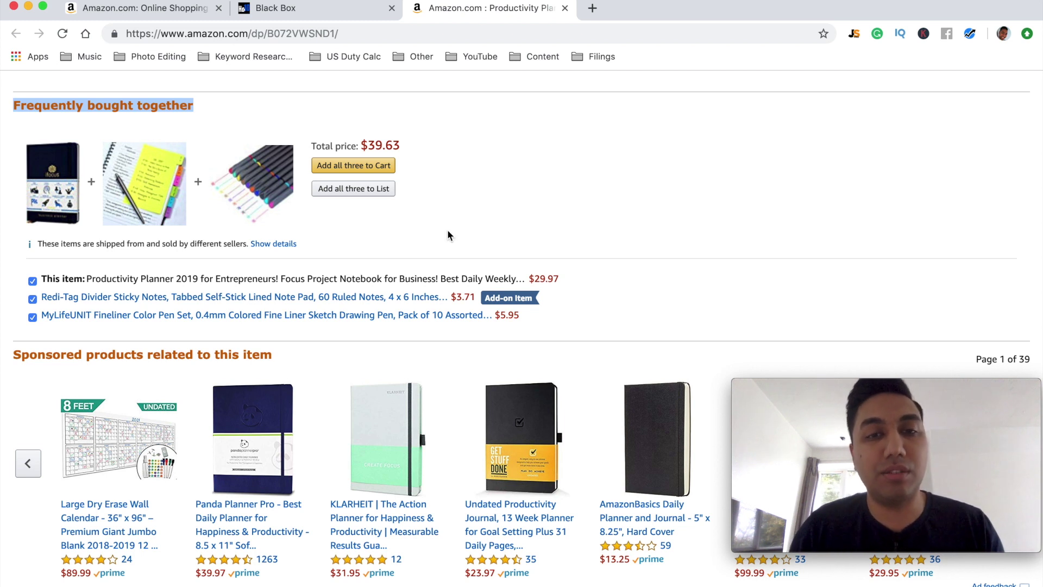
{"action": "left_click", "coordinate": [566, 278]}
{"action": "left_click_drag", "start_coordinate": [566, 279], "coordinate": [534, 279]}
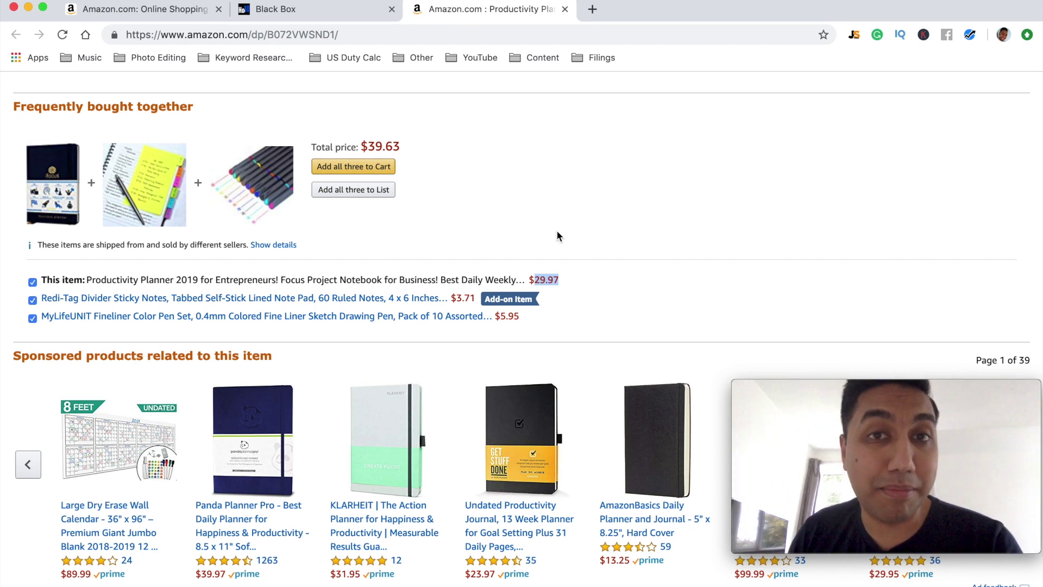
Return to the Black Box results, skim the other products and review the marketplace and advanced search filters
{"action": "left_click", "coordinate": [317, 15]}
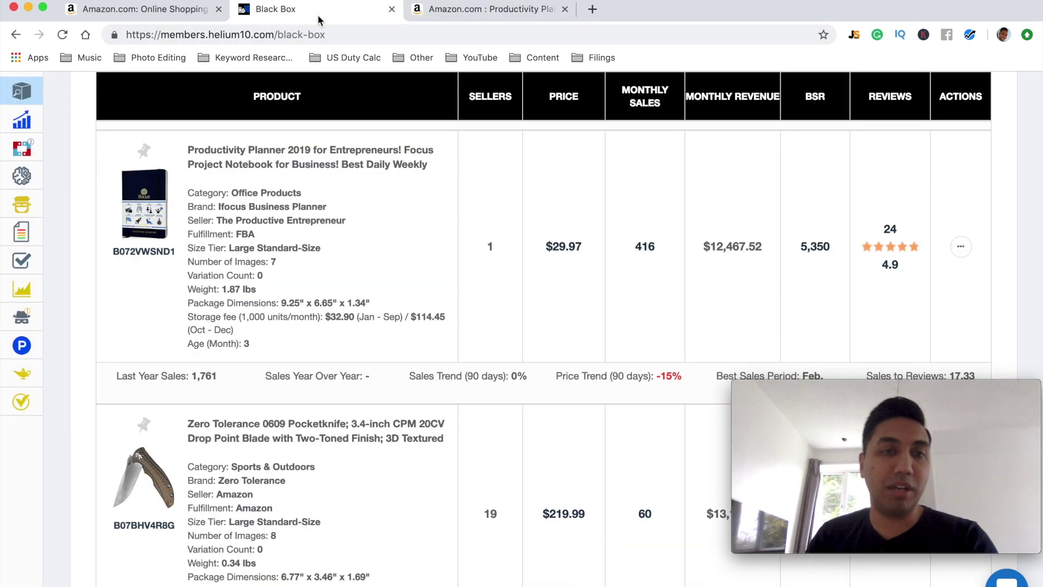
{"action": "scroll", "coordinate": [377, 249], "scroll_direction": "down", "scroll_amount": 10}
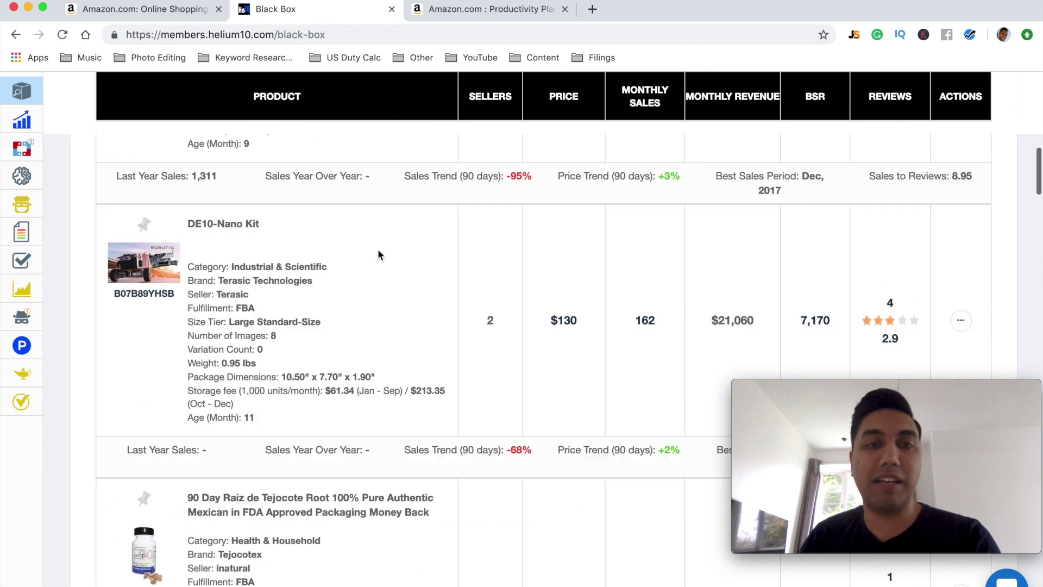
{"action": "scroll", "coordinate": [378, 254], "scroll_direction": "up", "scroll_amount": 12}
{"action": "scroll", "coordinate": [378, 250], "scroll_direction": "down", "scroll_amount": 1}
{"action": "scroll", "coordinate": [378, 250], "scroll_direction": "up", "scroll_amount": 1}
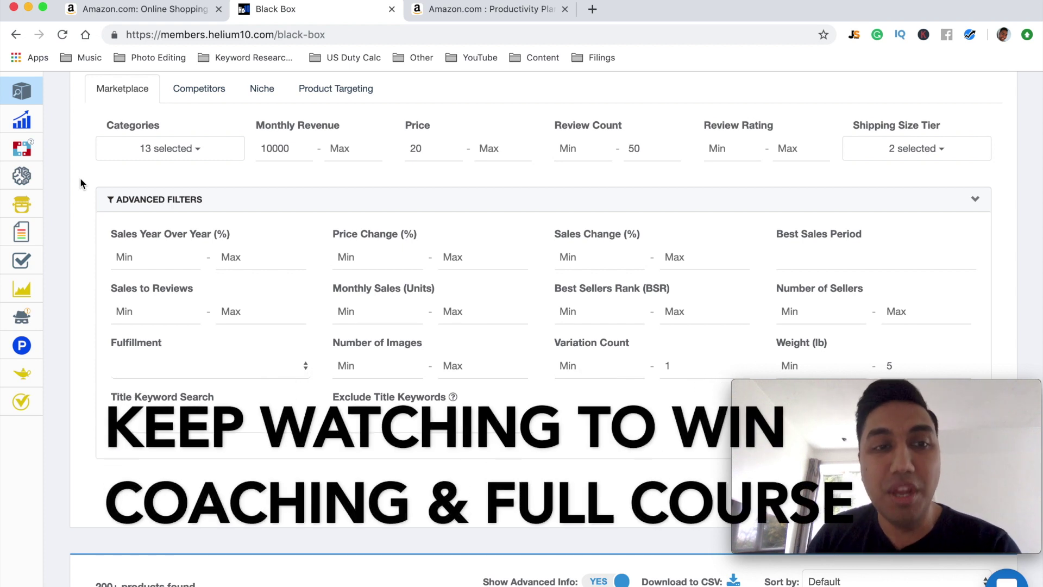
{"action": "scroll", "coordinate": [80, 179], "scroll_direction": "down", "scroll_amount": 1}
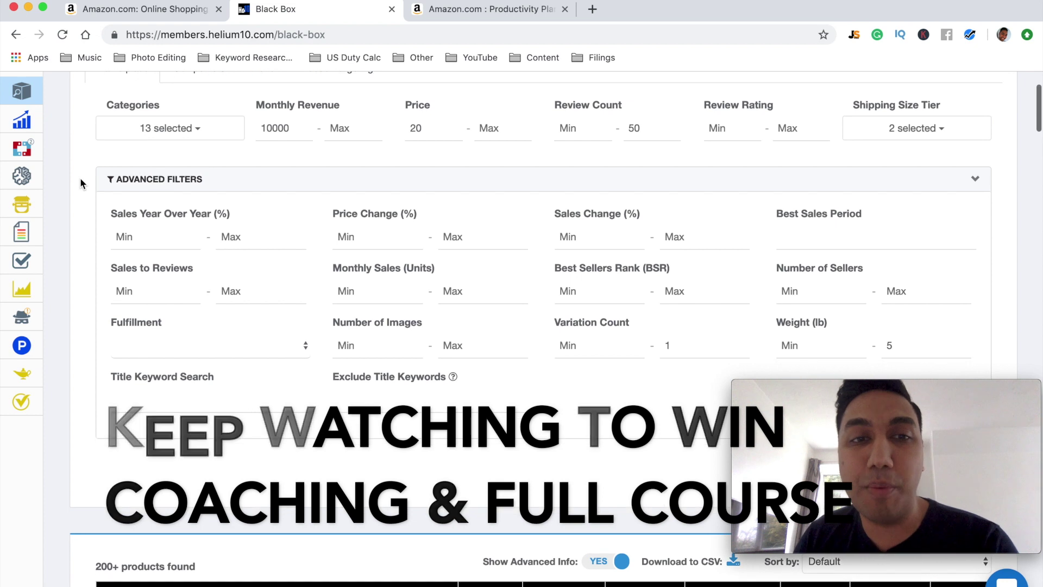
{"action": "scroll", "coordinate": [81, 183], "scroll_direction": "up", "scroll_amount": 2}
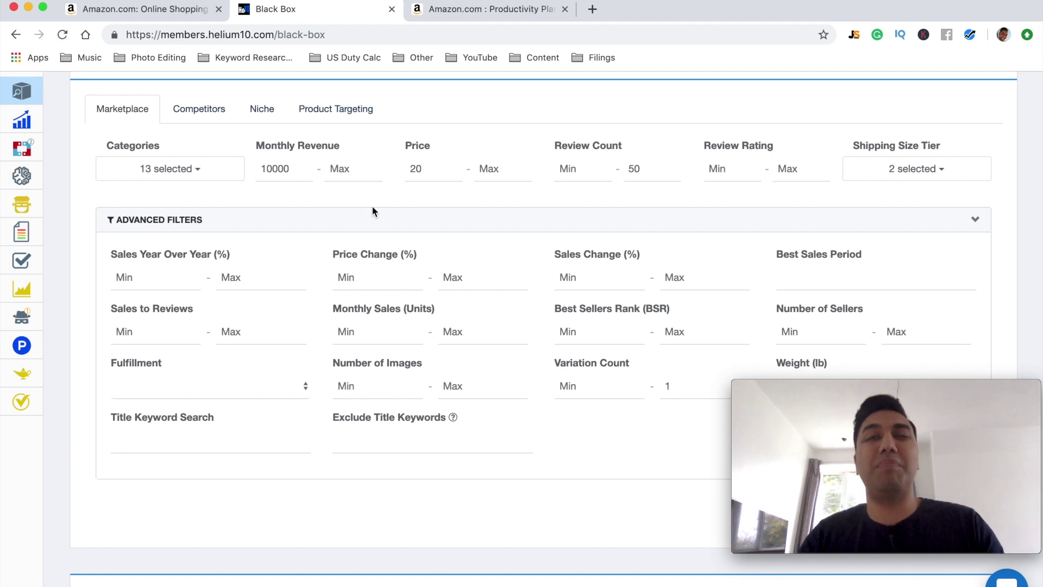
Clear the minimum price in the Black Box filters and set the maximum price to 19.92
{"action": "left_click", "coordinate": [427, 173]}
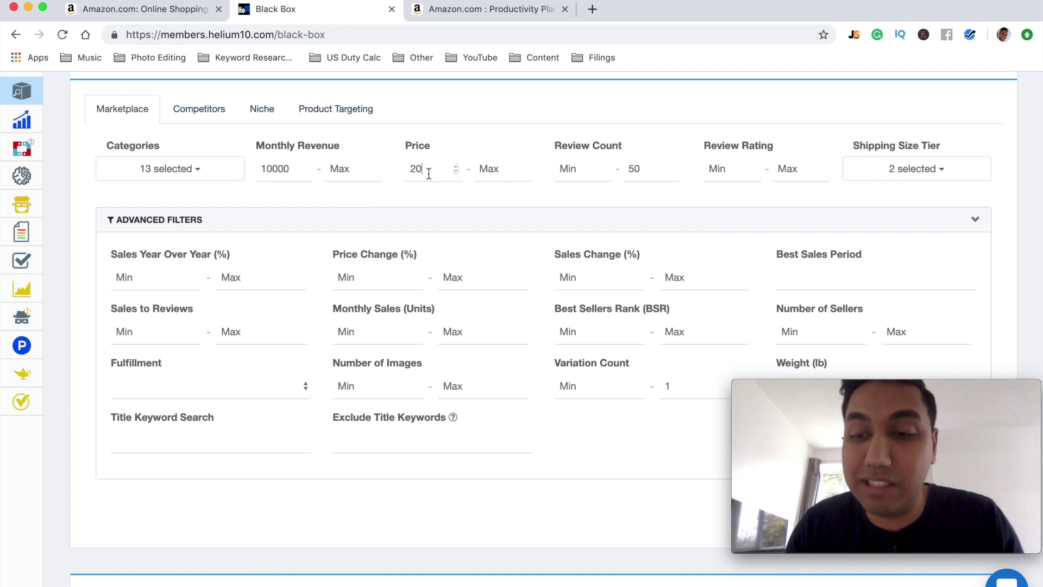
{"action": "key", "text": "BackSpace"}
{"action": "key", "text": "BackSpace"}
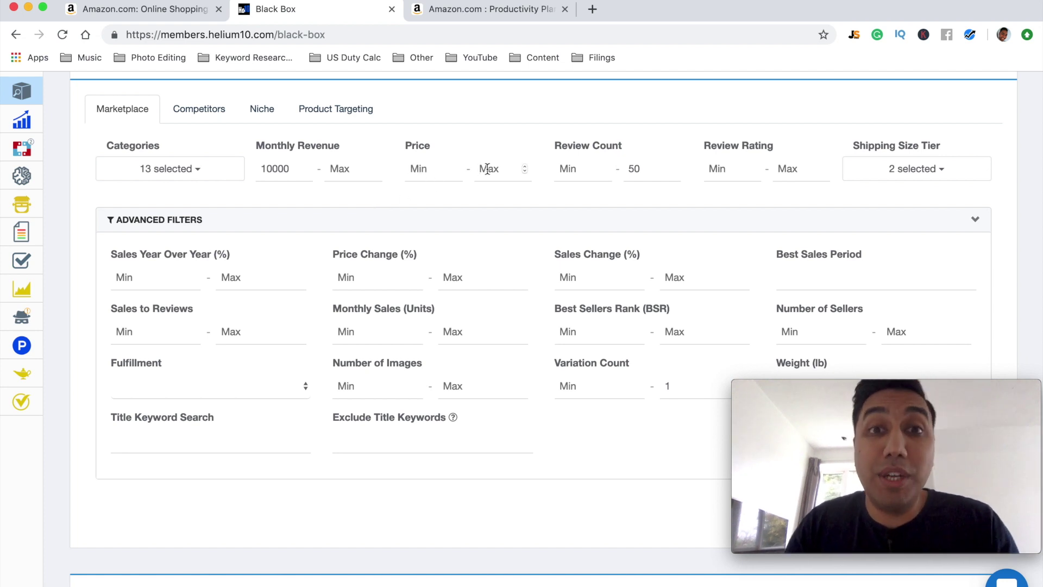
{"action": "left_click", "coordinate": [488, 170]}
{"action": "type", "text": "19."}
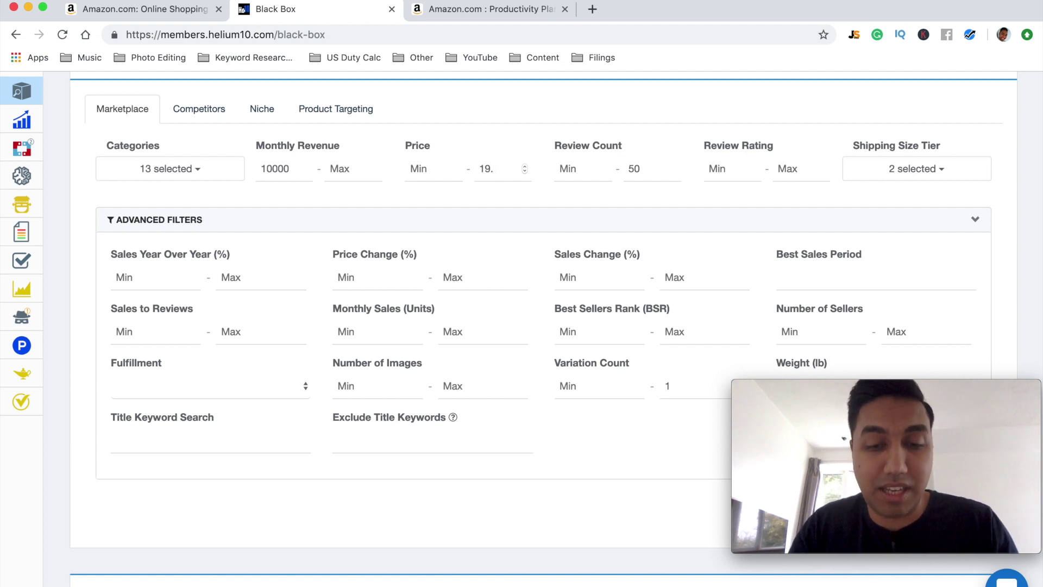
{"action": "type", "text": "9"}
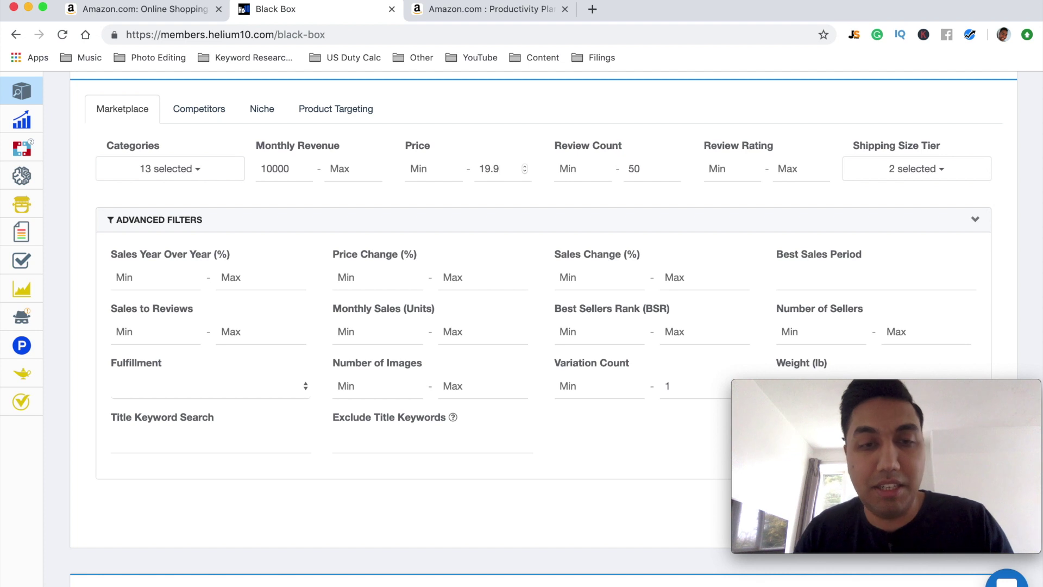
{"action": "type", "text": "2"}
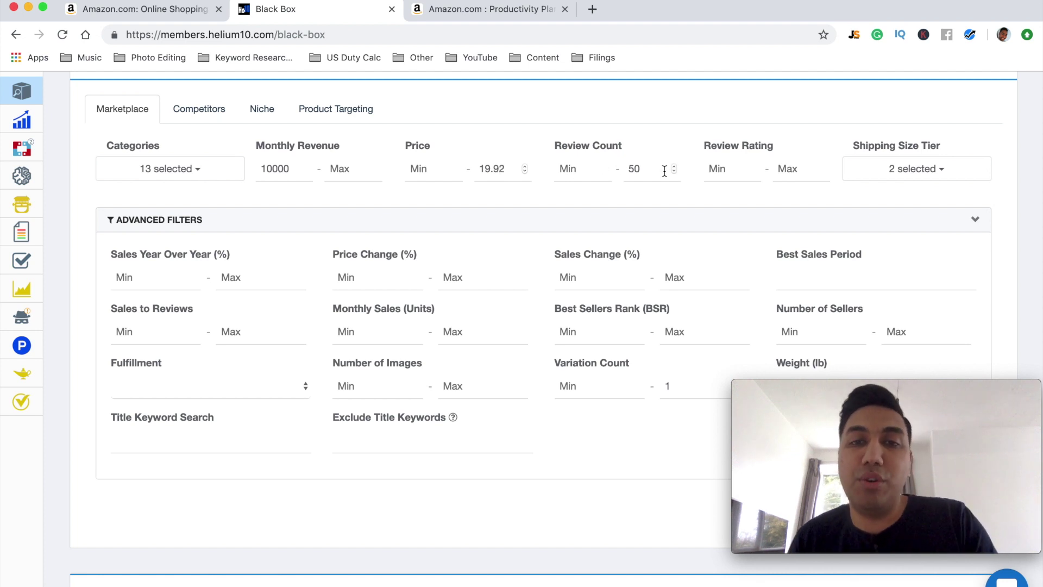
Set the maximum weight in the advanced filters to 2 lb
{"action": "scroll", "coordinate": [691, 221], "scroll_direction": "down", "scroll_amount": 2}
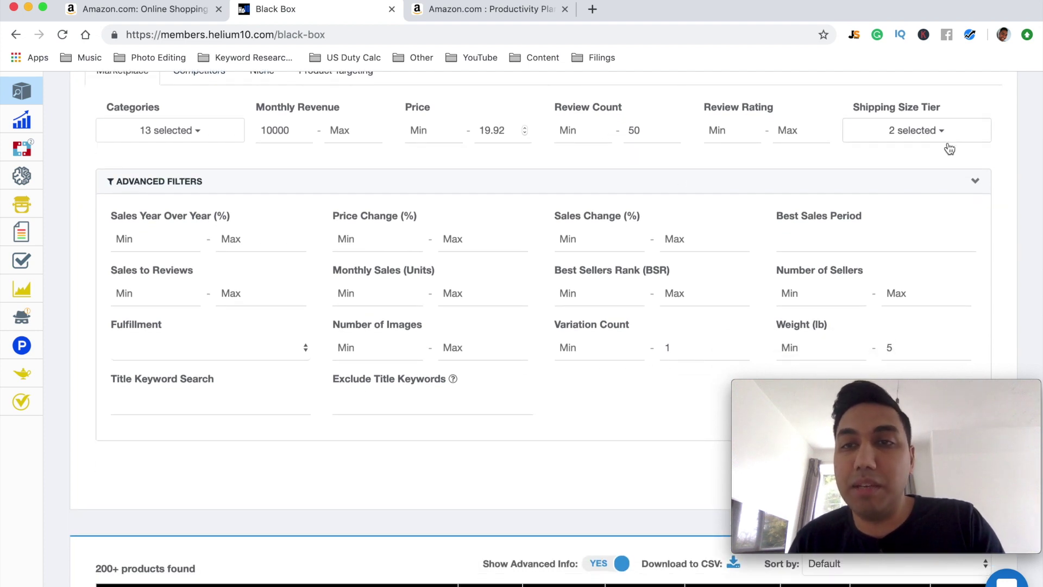
{"action": "scroll", "coordinate": [935, 152], "scroll_direction": "down", "scroll_amount": 2}
{"action": "scroll", "coordinate": [936, 157], "scroll_direction": "down", "scroll_amount": 2}
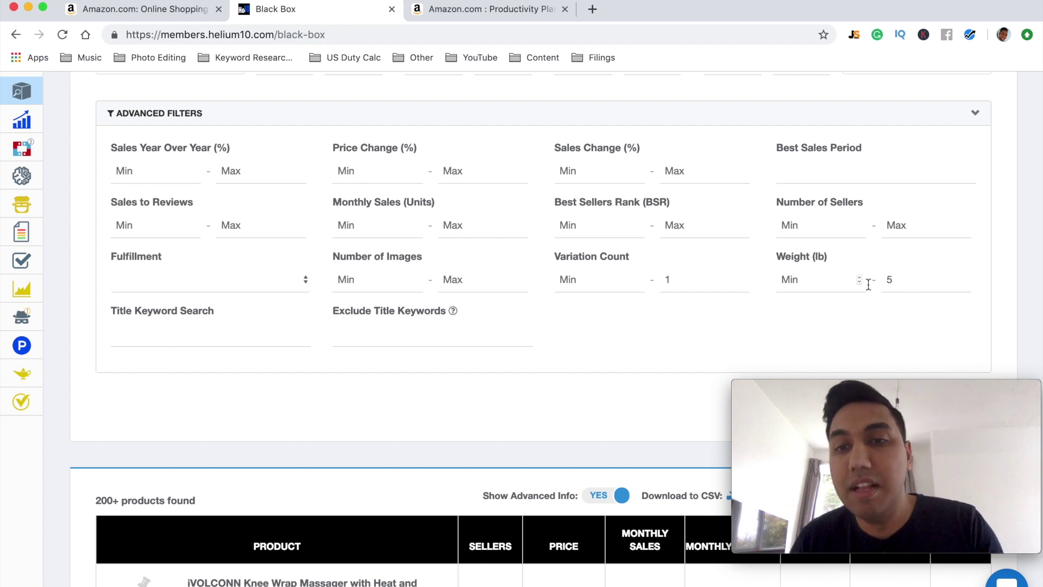
{"action": "scroll", "coordinate": [899, 312], "scroll_direction": "down", "scroll_amount": 1}
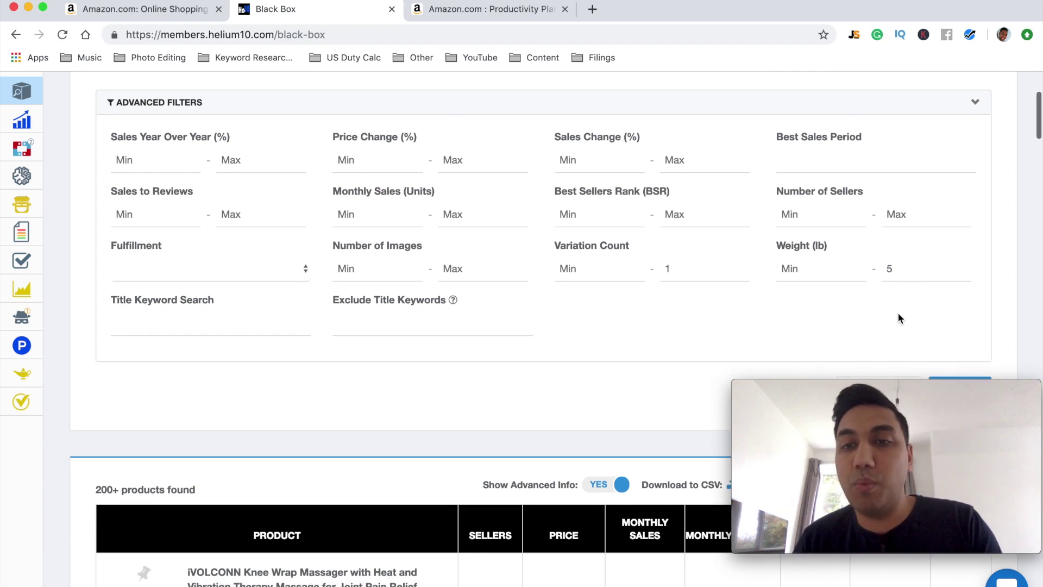
{"action": "left_click", "coordinate": [898, 273]}
{"action": "key", "text": "BackSpace"}
{"action": "type", "text": "2"}
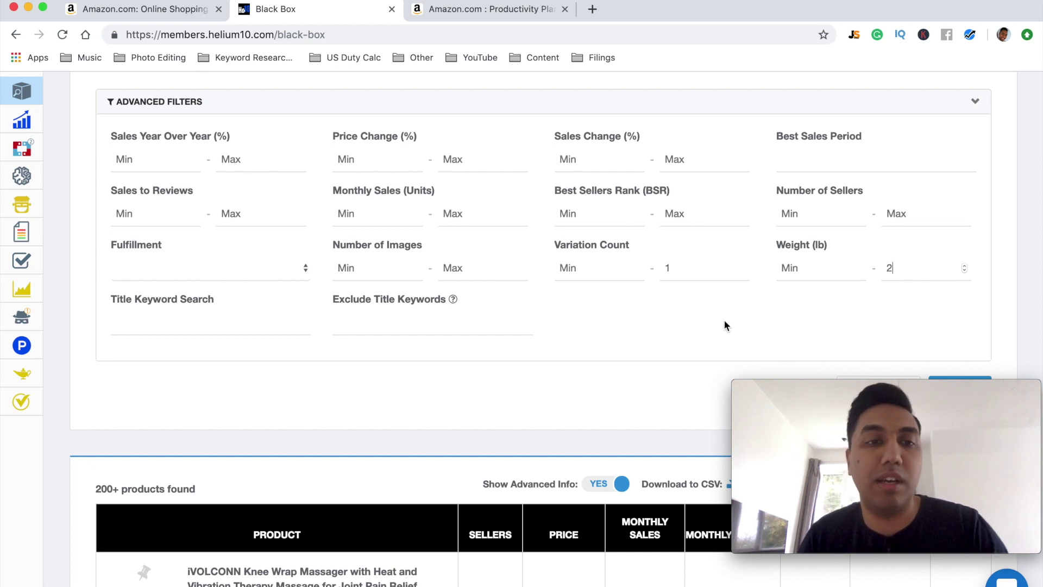
Review the marketplace and advanced filter settings and run the Black Box product search with them
{"action": "scroll", "coordinate": [725, 326], "scroll_direction": "up", "scroll_amount": 3}
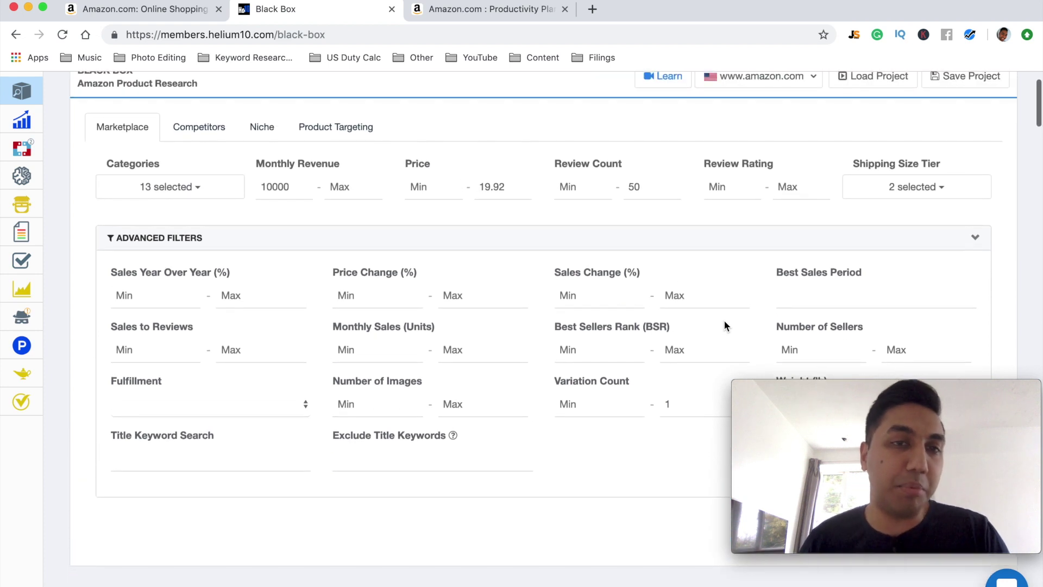
{"action": "scroll", "coordinate": [726, 325], "scroll_direction": "down", "scroll_amount": 3}
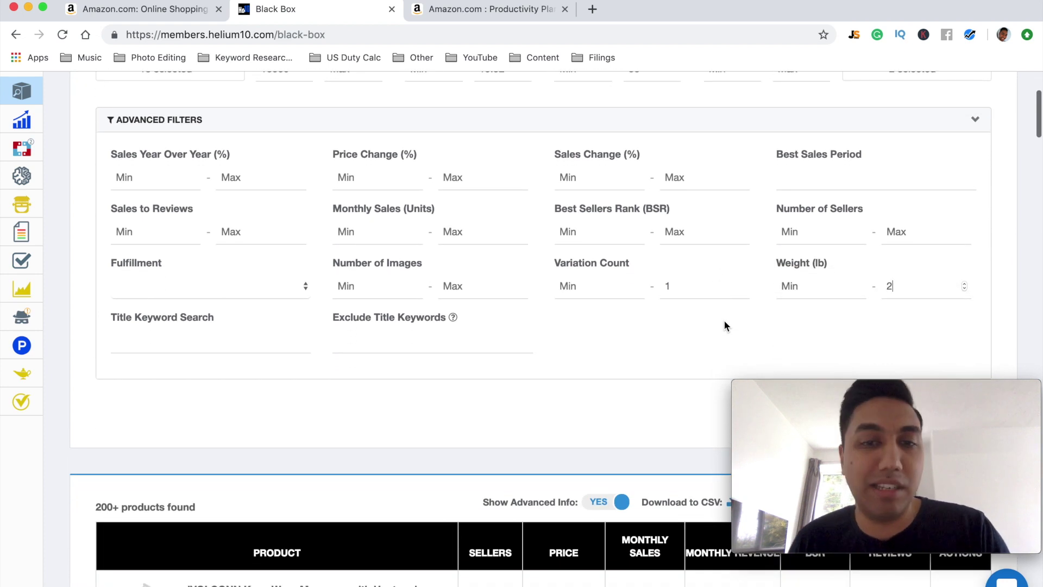
{"action": "scroll", "coordinate": [725, 325], "scroll_direction": "down", "scroll_amount": 2}
{"action": "scroll", "coordinate": [725, 325], "scroll_direction": "up", "scroll_amount": 3}
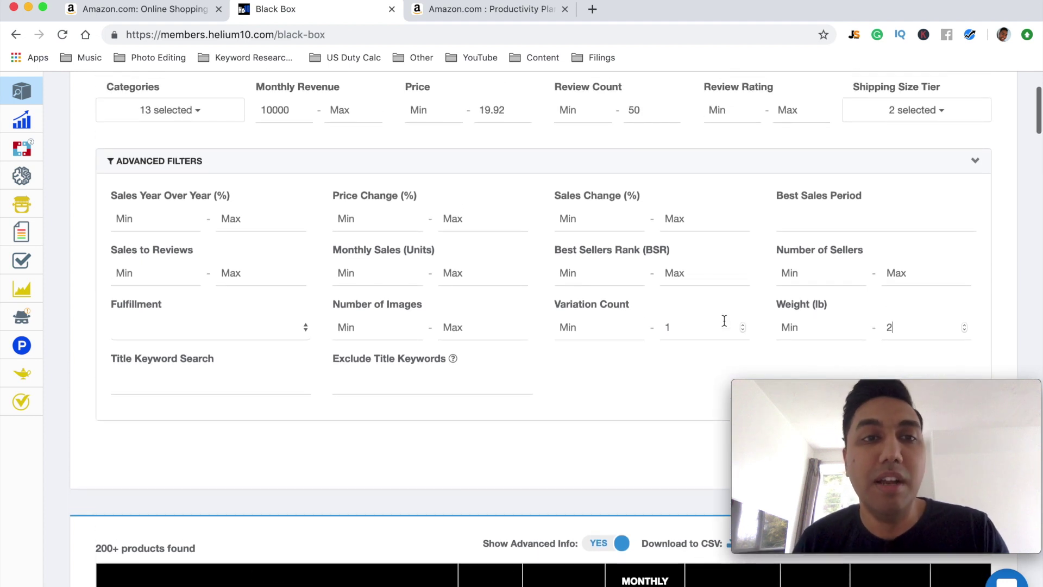
{"action": "scroll", "coordinate": [725, 321], "scroll_direction": "down", "scroll_amount": 3}
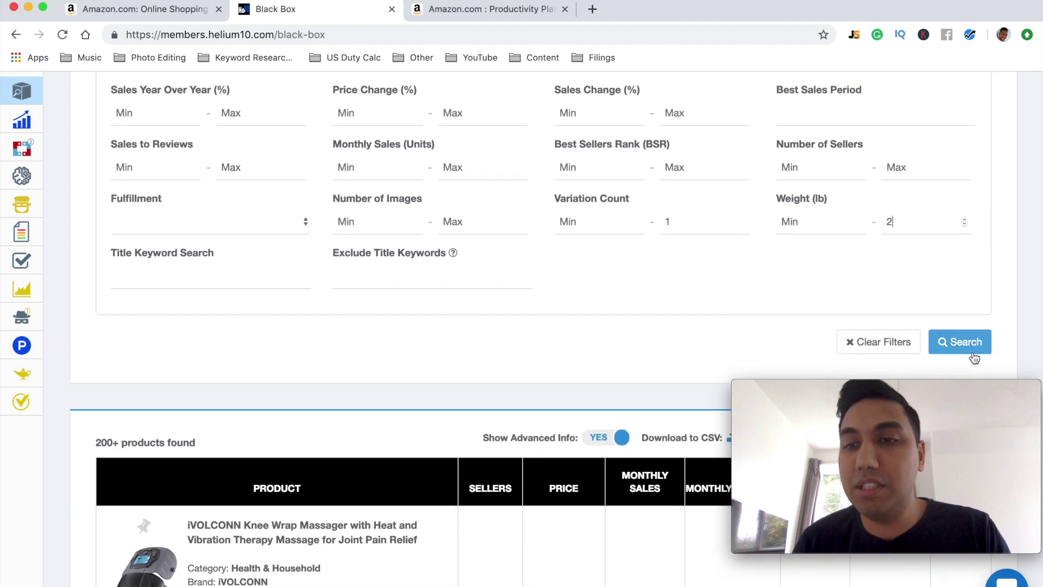
{"action": "left_click", "coordinate": [974, 358]}
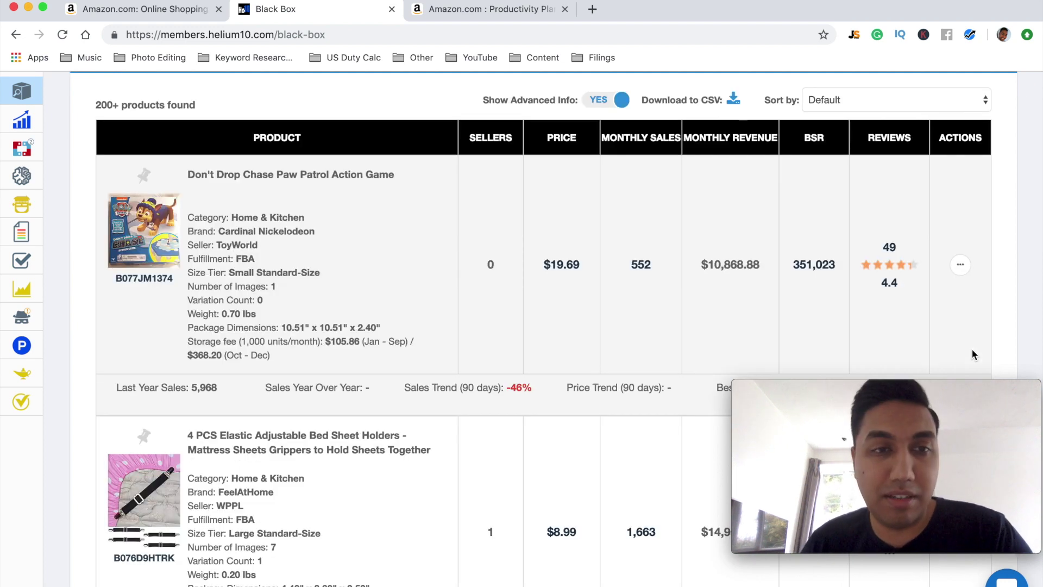
Skim the new results from the Paw Patrol action game to the elastic bed sheet holders
{"action": "scroll", "coordinate": [971, 350], "scroll_direction": "down", "scroll_amount": 1}
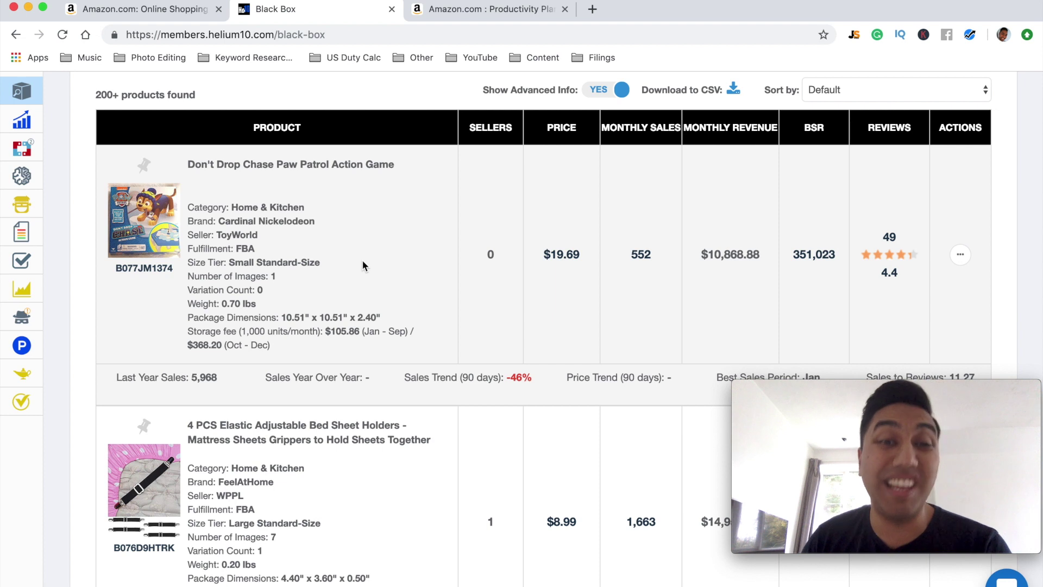
{"action": "scroll", "coordinate": [363, 265], "scroll_direction": "down", "scroll_amount": 1}
{"action": "scroll", "coordinate": [363, 266], "scroll_direction": "down", "scroll_amount": 1}
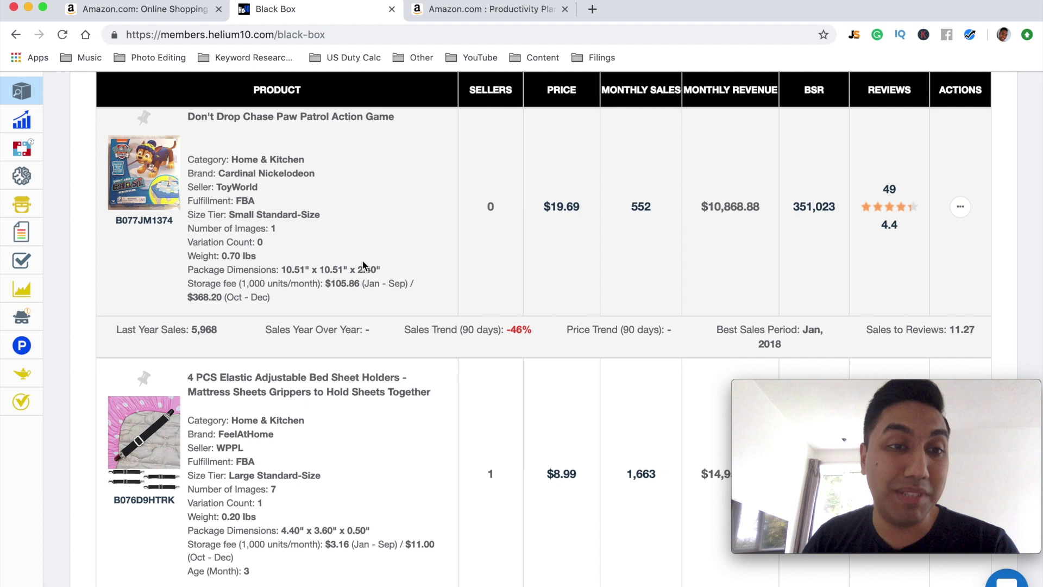
{"action": "scroll", "coordinate": [362, 265], "scroll_direction": "down", "scroll_amount": 5}
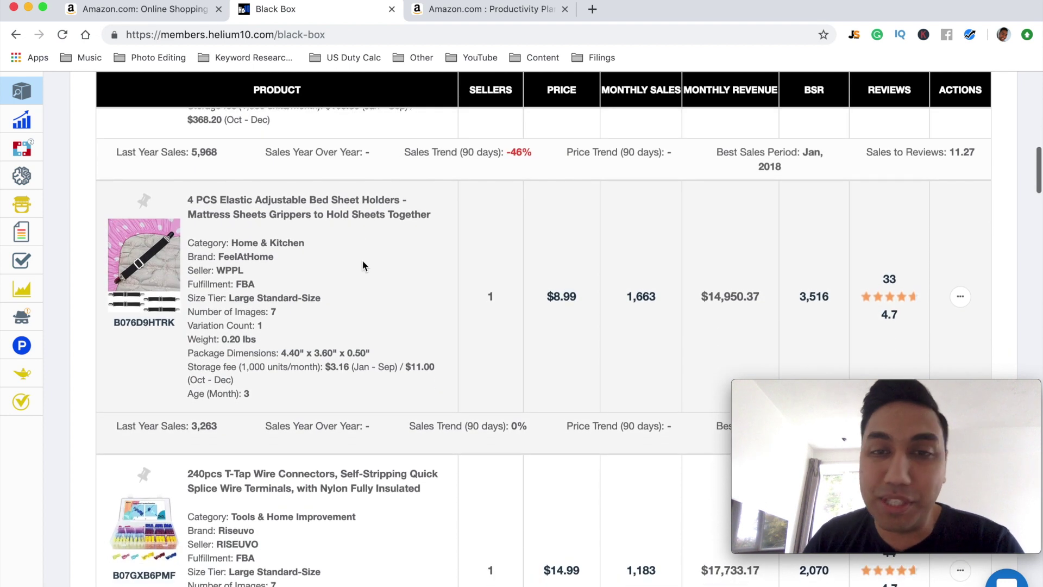
{"action": "scroll", "coordinate": [363, 265], "scroll_direction": "down", "scroll_amount": 1}
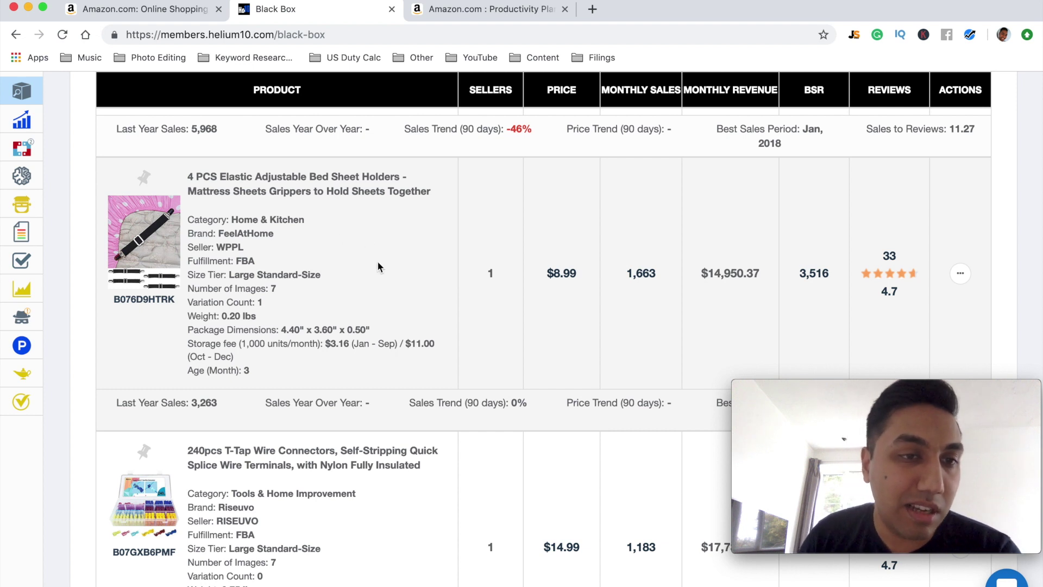
{"action": "scroll", "coordinate": [379, 267], "scroll_direction": "down", "scroll_amount": 1}
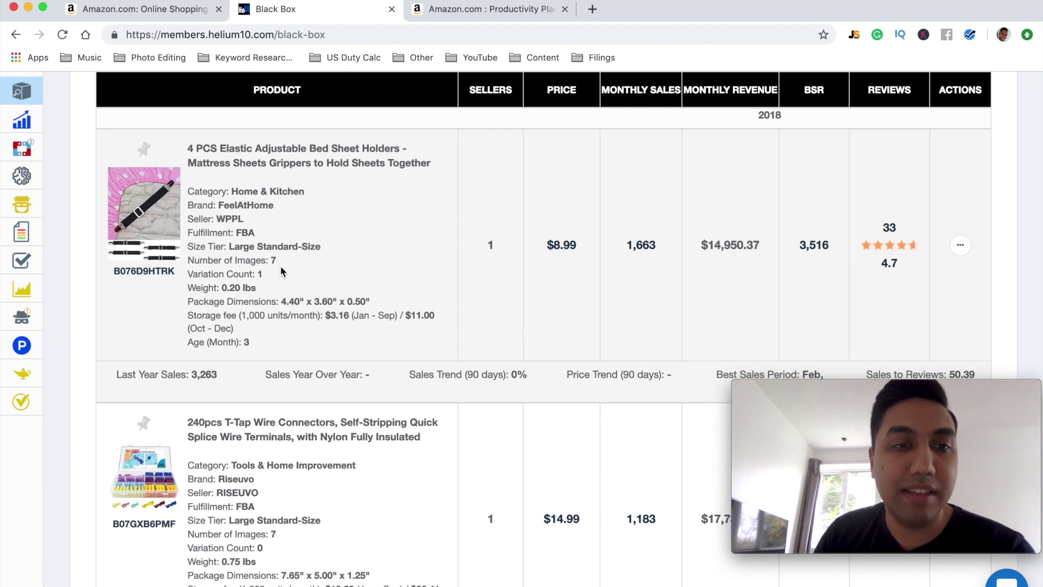
Examine the bed sheet holders' weight and package dimensions, highlighting each value
{"action": "left_click_drag", "start_coordinate": [263, 274], "coordinate": [222, 291]}
{"action": "left_click", "coordinate": [307, 287]}
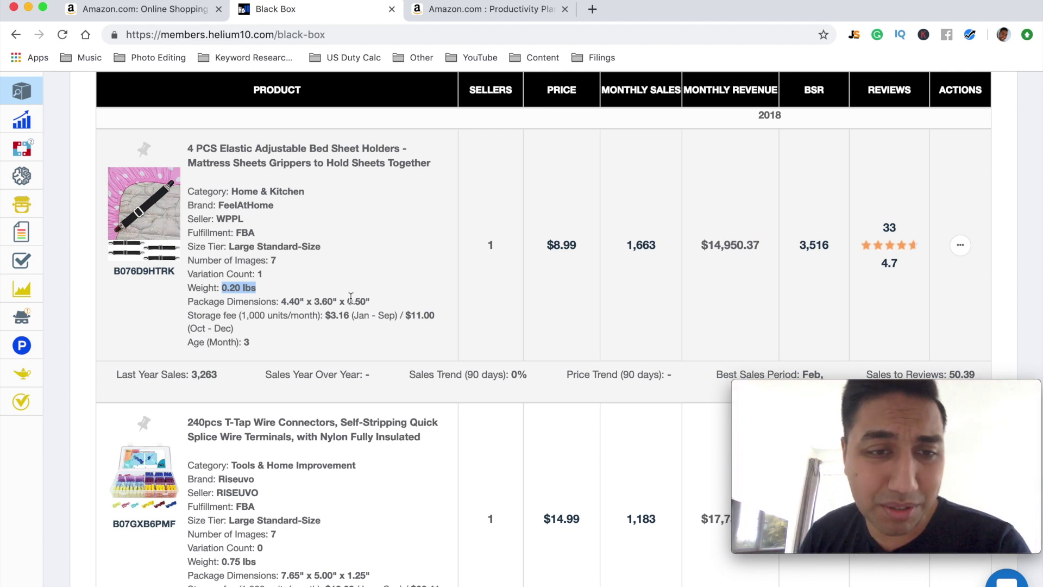
{"action": "left_click_drag", "start_coordinate": [287, 302], "coordinate": [373, 302]}
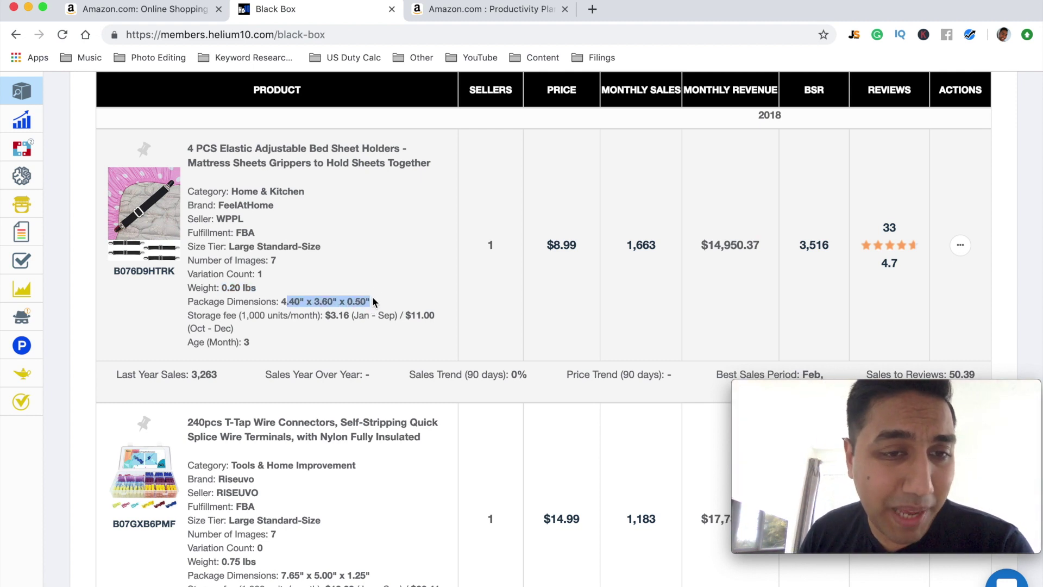
{"action": "left_click", "coordinate": [373, 297]}
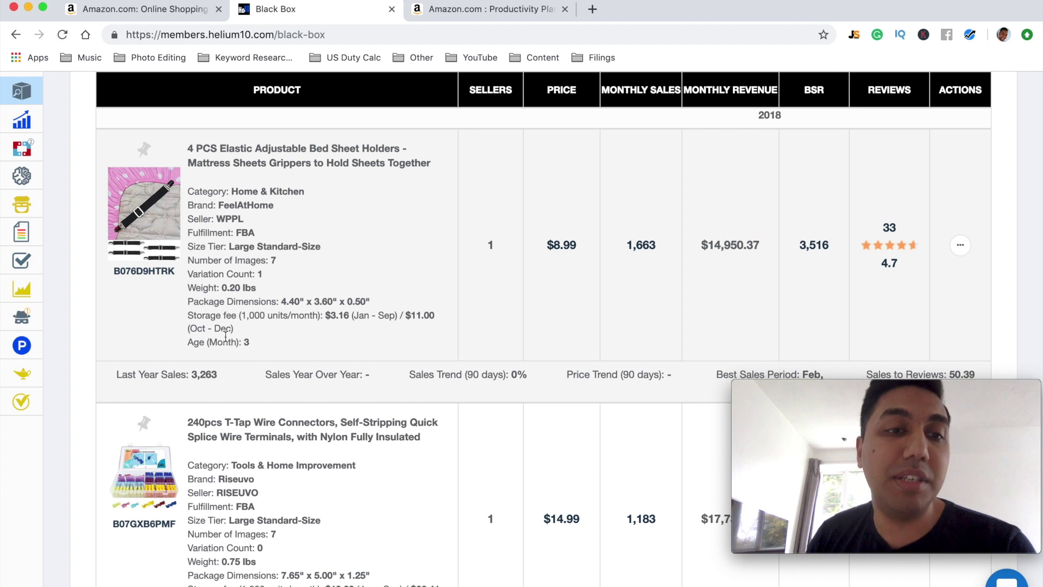
Examine the bed sheet holders' storage fee, highlighting its label and the January–September and October–December amounts
{"action": "left_click_drag", "start_coordinate": [188, 315], "coordinate": [306, 315]}
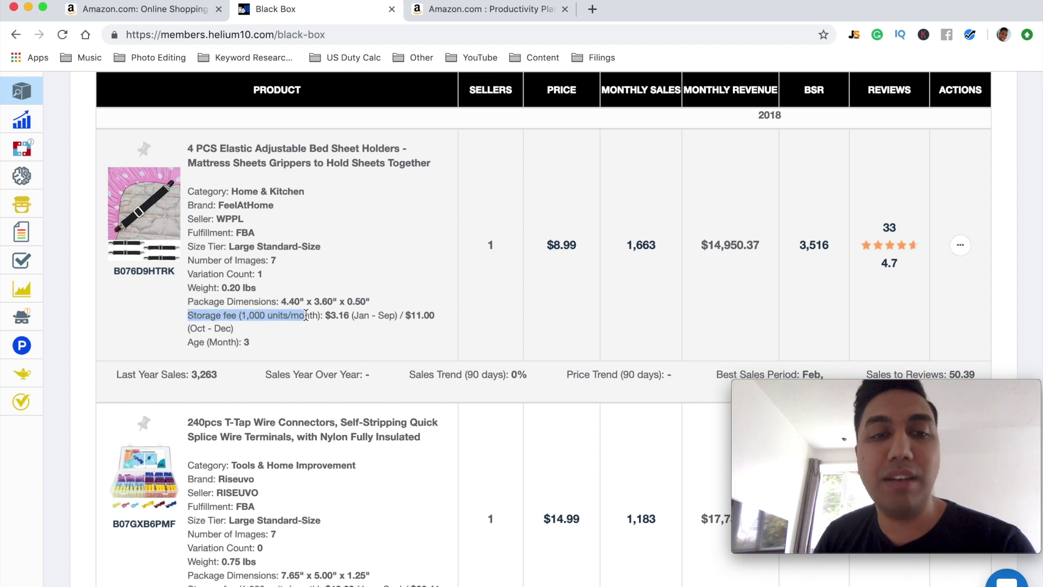
{"action": "left_click", "coordinate": [337, 325]}
{"action": "left_click", "coordinate": [349, 311]}
{"action": "left_click_drag", "start_coordinate": [349, 312], "coordinate": [323, 312]}
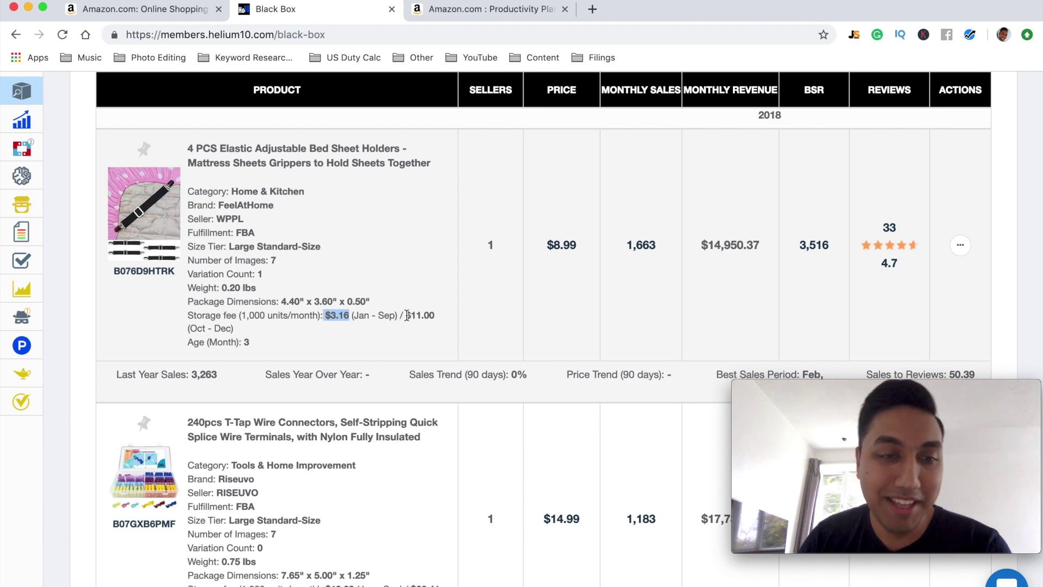
{"action": "left_click_drag", "start_coordinate": [407, 315], "coordinate": [435, 315]}
{"action": "left_click", "coordinate": [443, 317]}
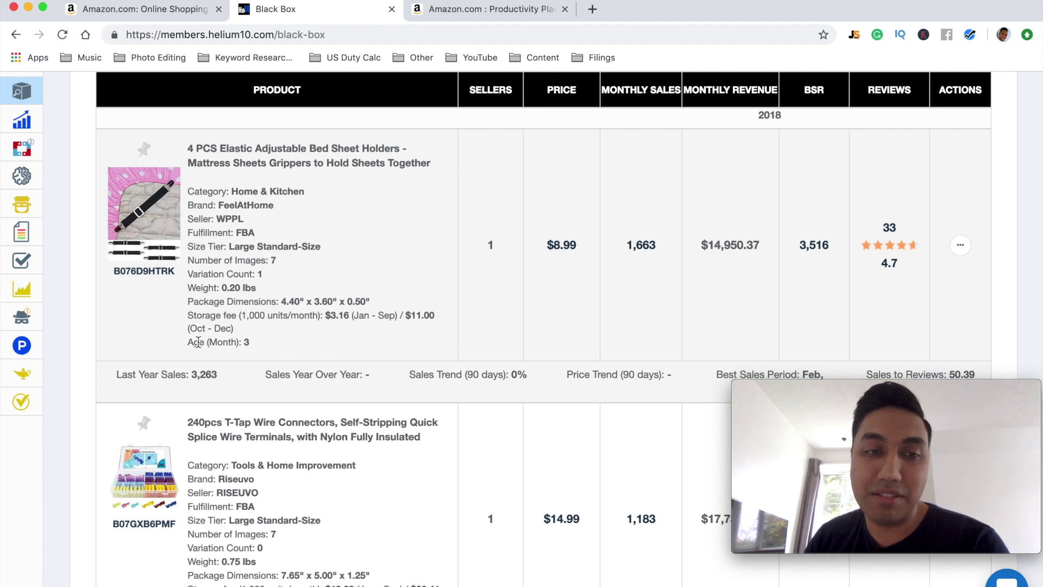
{"action": "left_click_drag", "start_coordinate": [404, 314], "coordinate": [433, 314]}
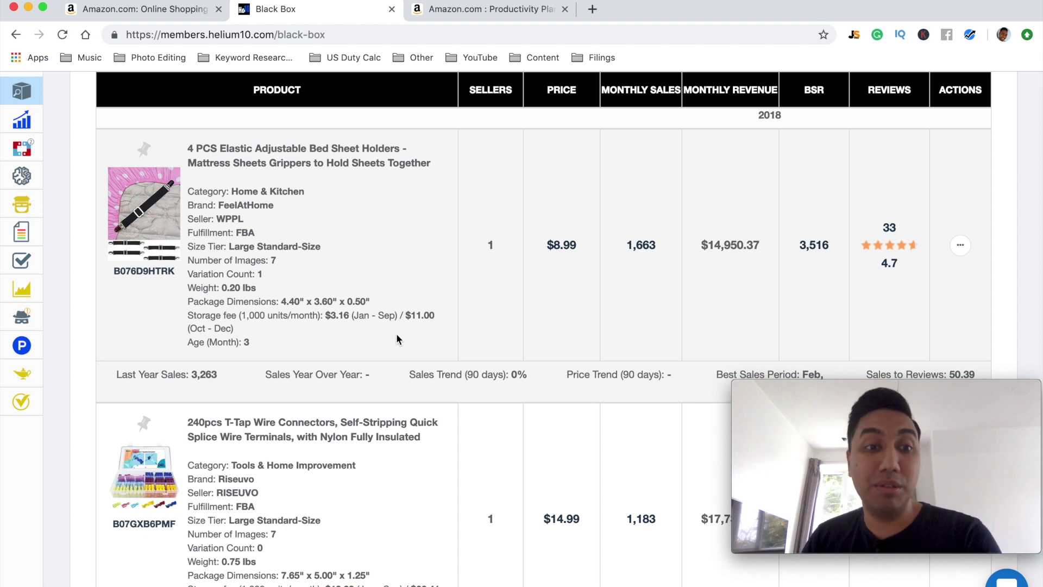
Check the bed sheet holders' age in months, highlighting that line of the product details
{"action": "scroll", "coordinate": [396, 339], "scroll_direction": "down", "scroll_amount": 1}
{"action": "left_click_drag", "start_coordinate": [187, 324], "coordinate": [294, 327]}
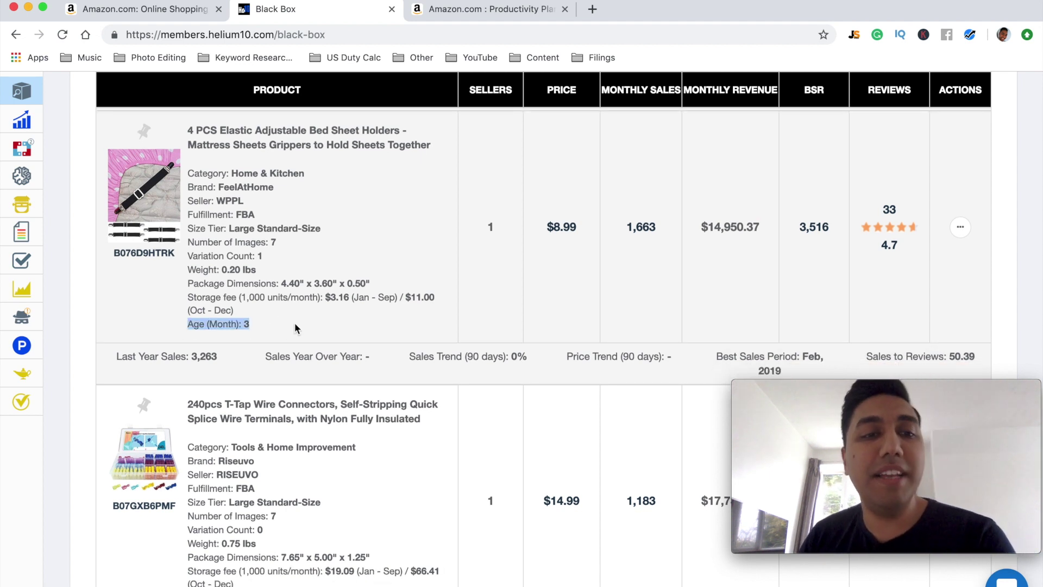
{"action": "scroll", "coordinate": [300, 325], "scroll_direction": "up", "scroll_amount": 1}
{"action": "left_click", "coordinate": [393, 324]}
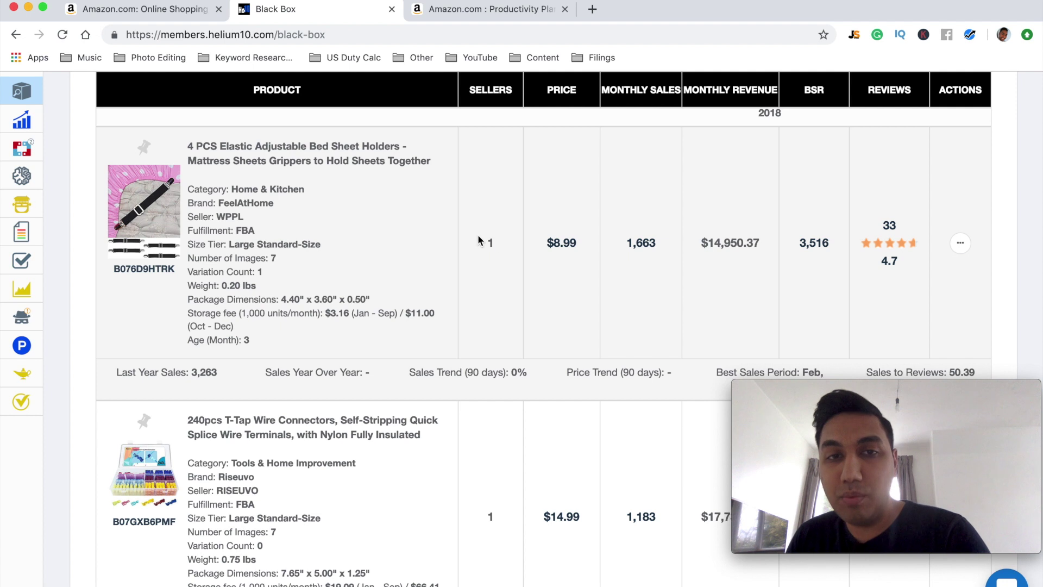
Inspect the bed sheet holders' all-time price history and compare their 30-day and 90-day sales charts
{"action": "left_click", "coordinate": [560, 243]}
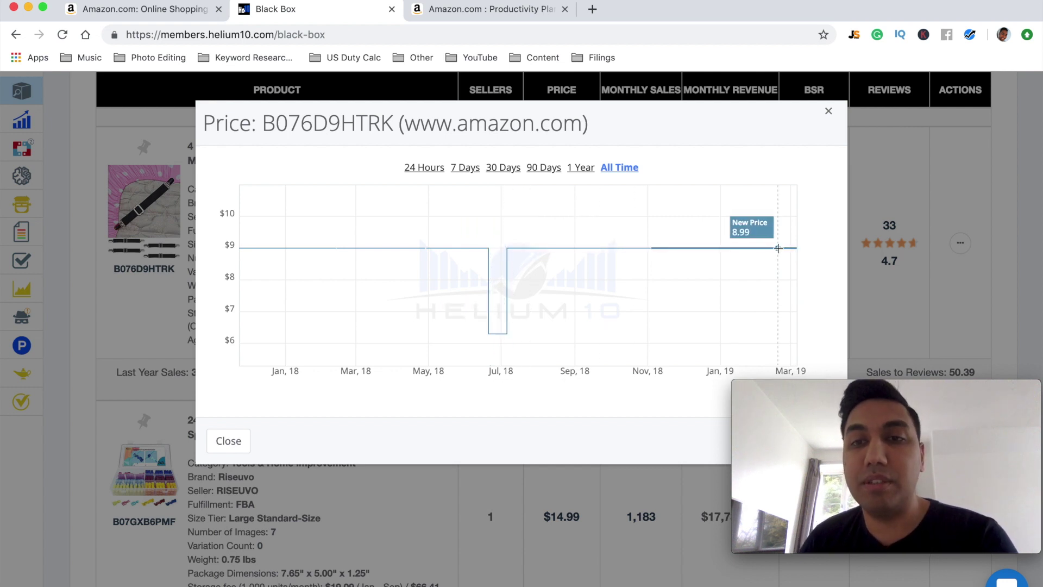
{"action": "left_click", "coordinate": [828, 115]}
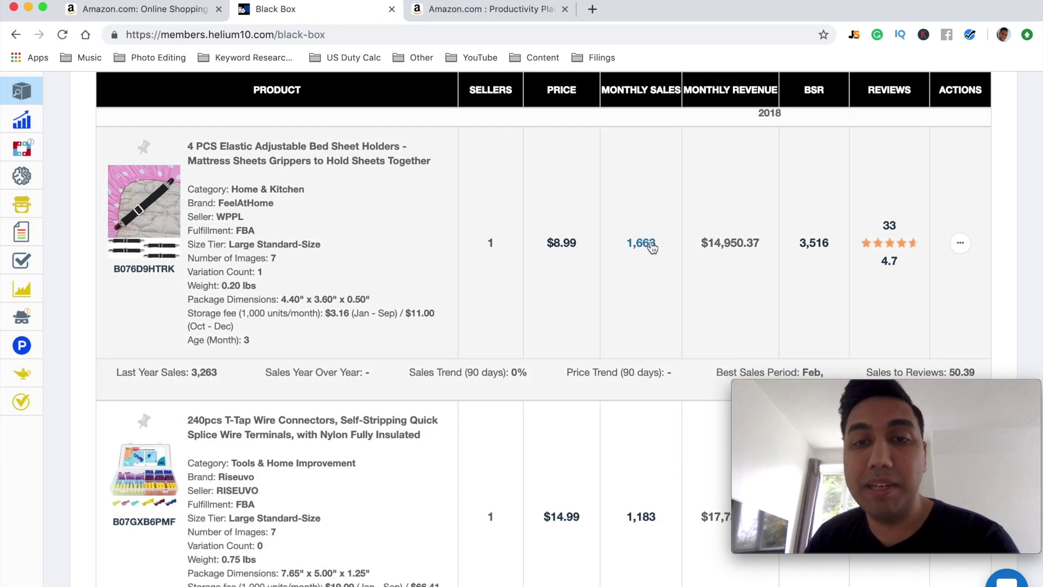
{"action": "left_click", "coordinate": [652, 248]}
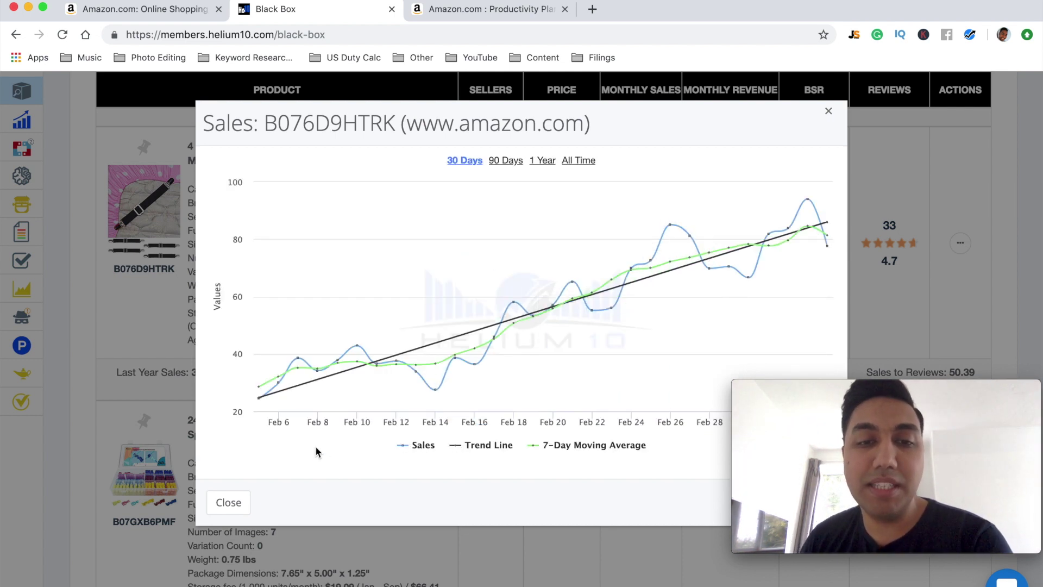
{"action": "mouse_move", "coordinate": [267, 391]}
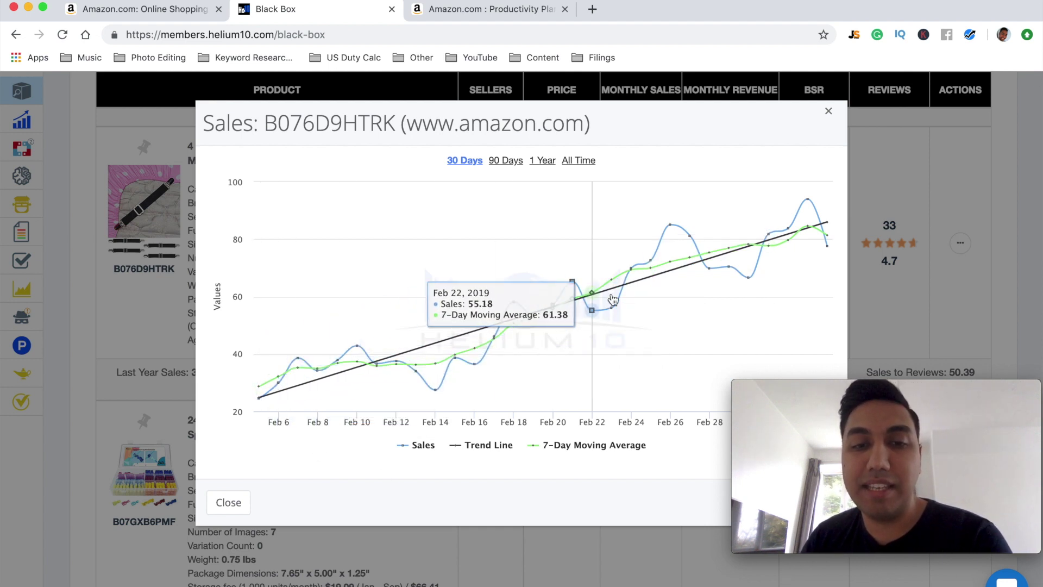
{"action": "left_click", "coordinate": [503, 162]}
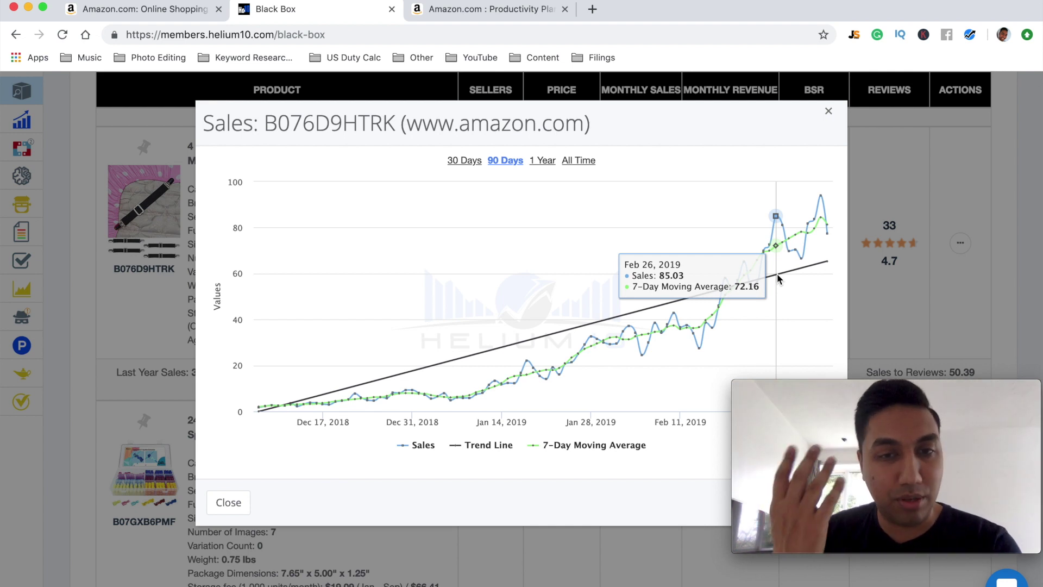
{"action": "left_click", "coordinate": [829, 112]}
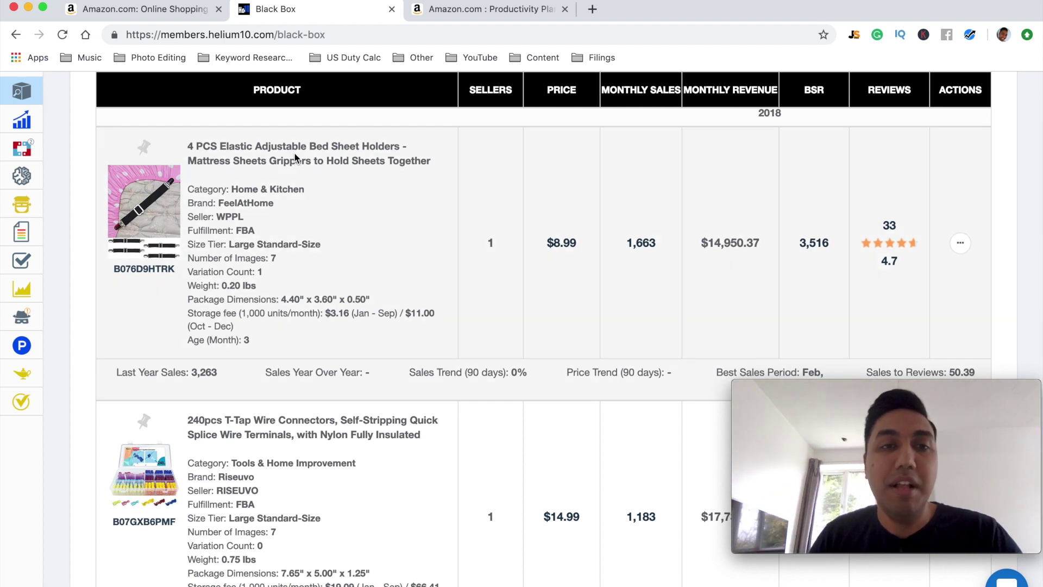
Open the Amazon listing of the 4-piece elastic adjustable bed sheet holders from the Black Box results
{"action": "left_click", "coordinate": [148, 228]}
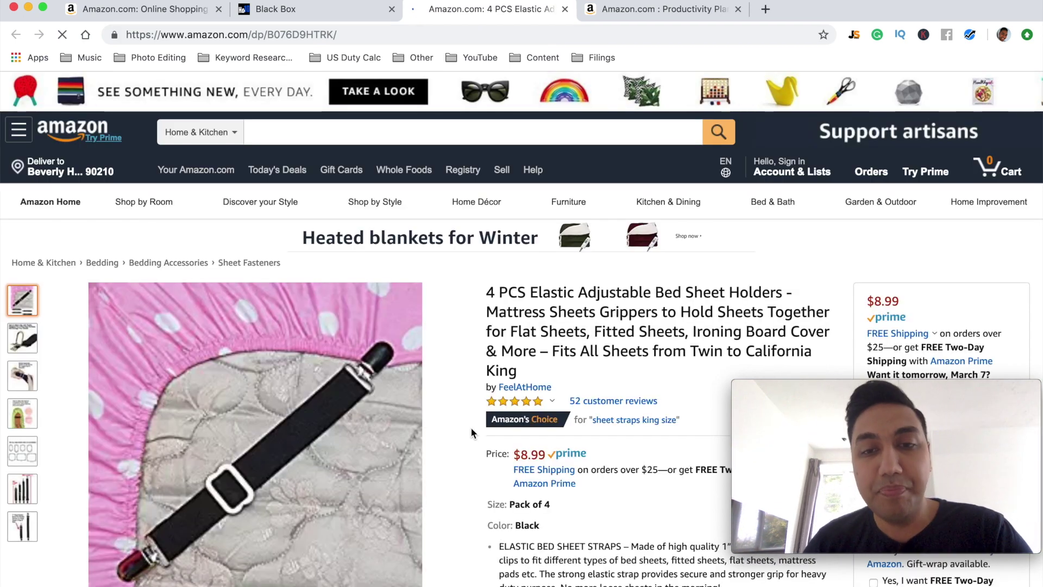
Look through all the product images on the bed sheet holders' Amazon listing and return to the main image
{"action": "scroll", "coordinate": [470, 427], "scroll_direction": "down", "scroll_amount": 5}
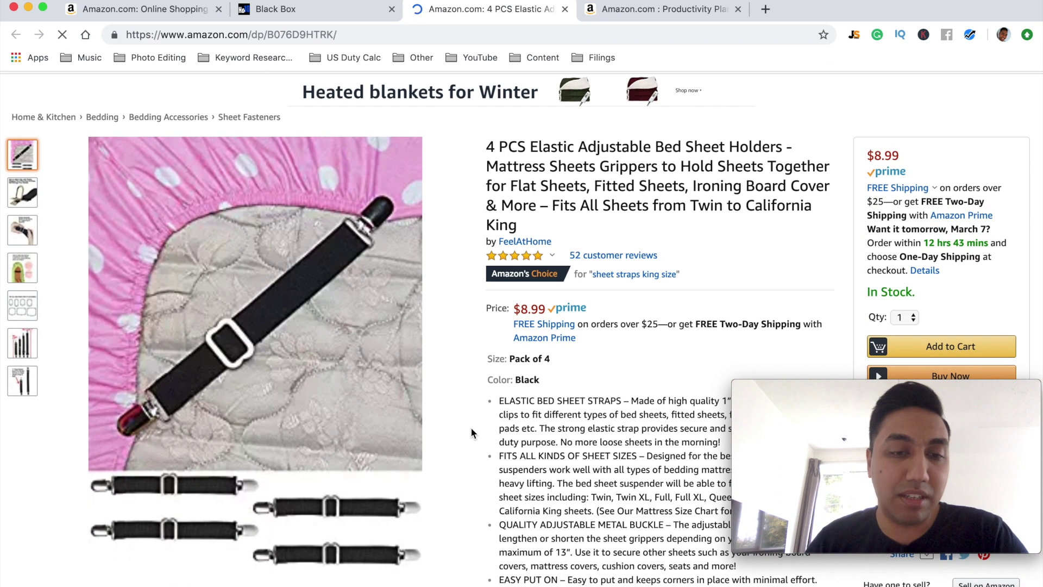
{"action": "mouse_move", "coordinate": [207, 462]}
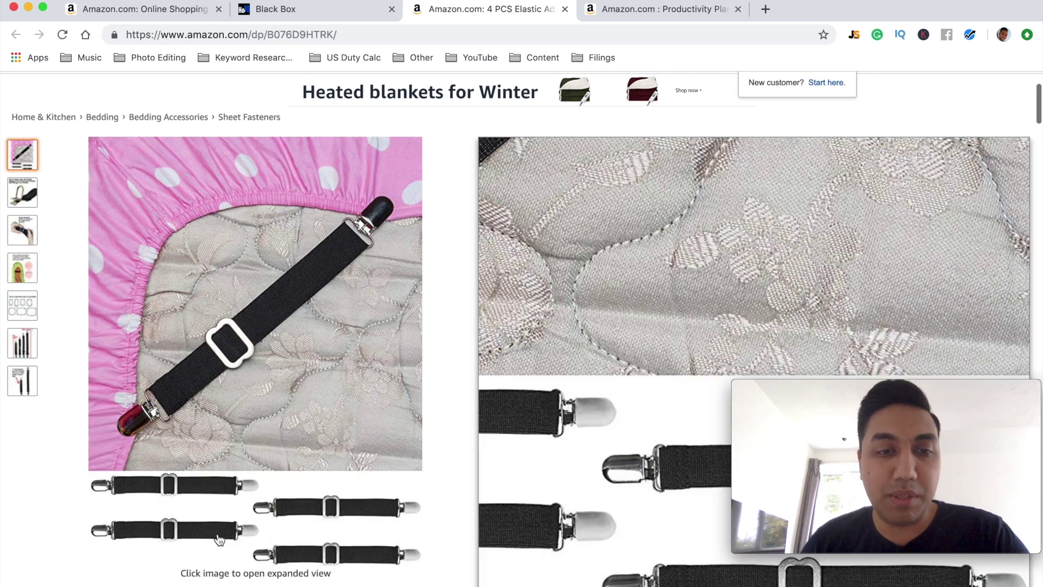
{"action": "scroll", "coordinate": [130, 391], "scroll_direction": "down", "scroll_amount": 2}
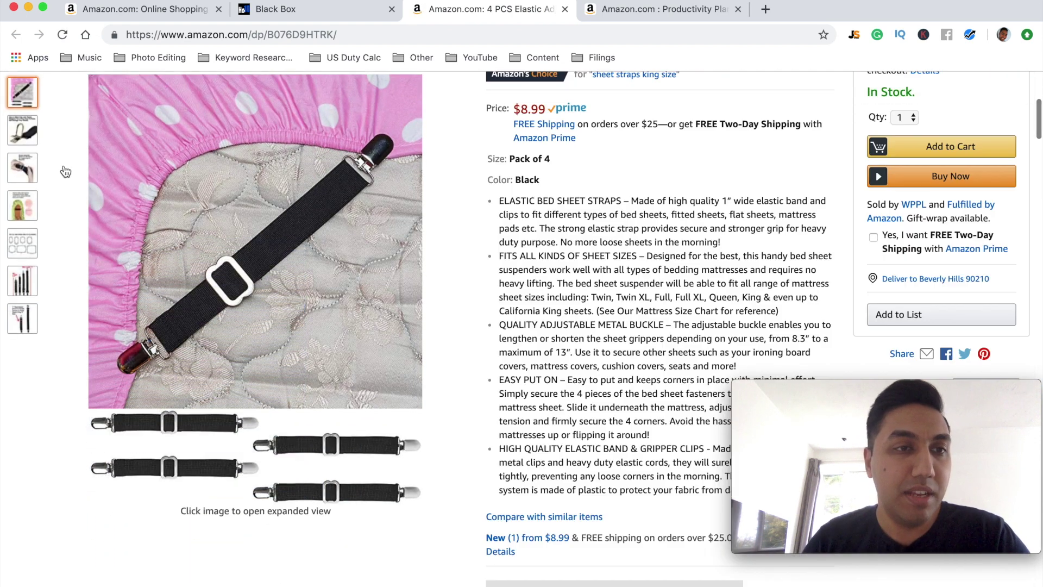
{"action": "left_click", "coordinate": [28, 129]}
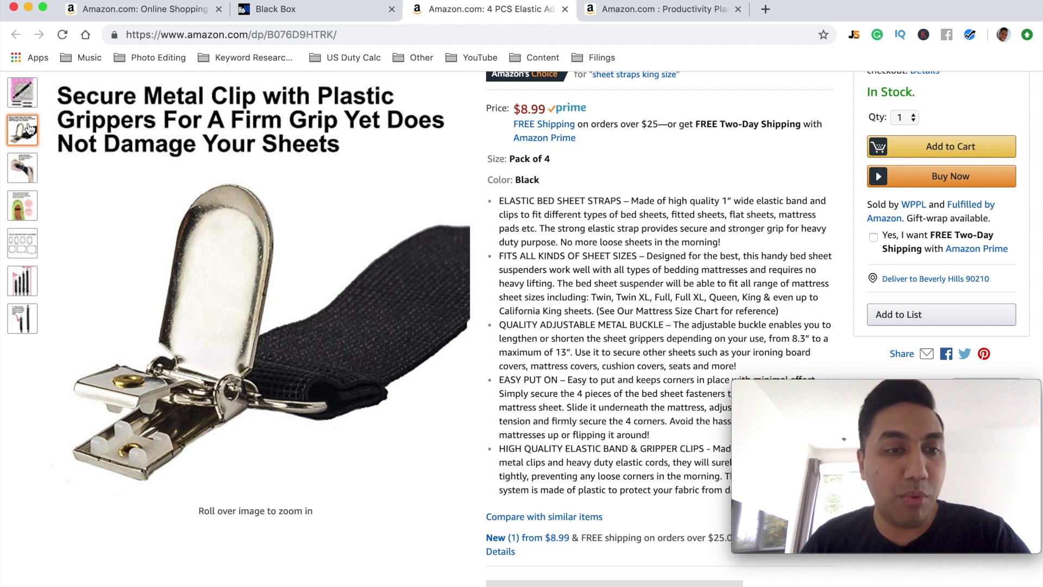
{"action": "left_click", "coordinate": [25, 171]}
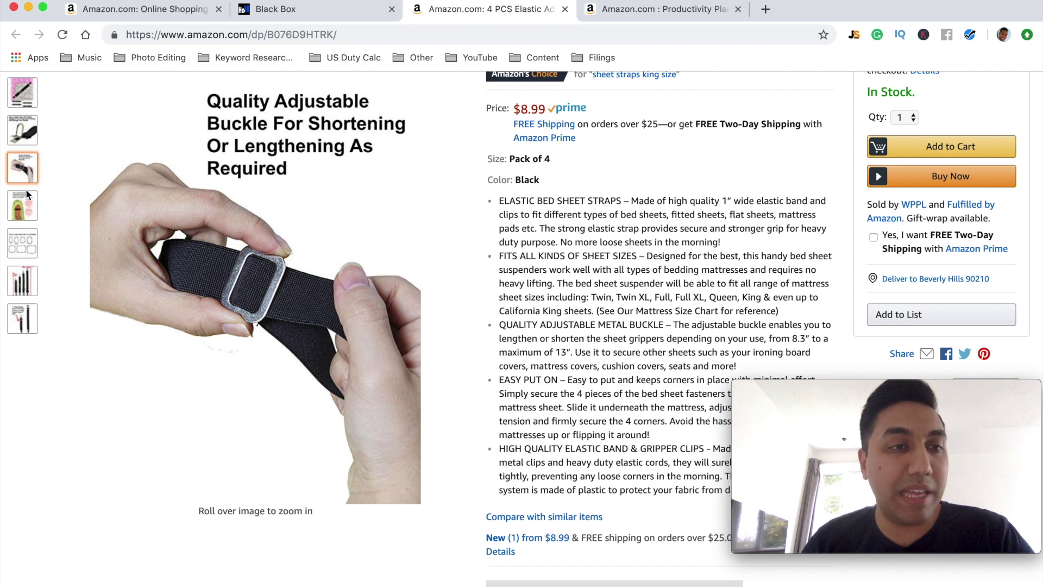
{"action": "left_click", "coordinate": [28, 210]}
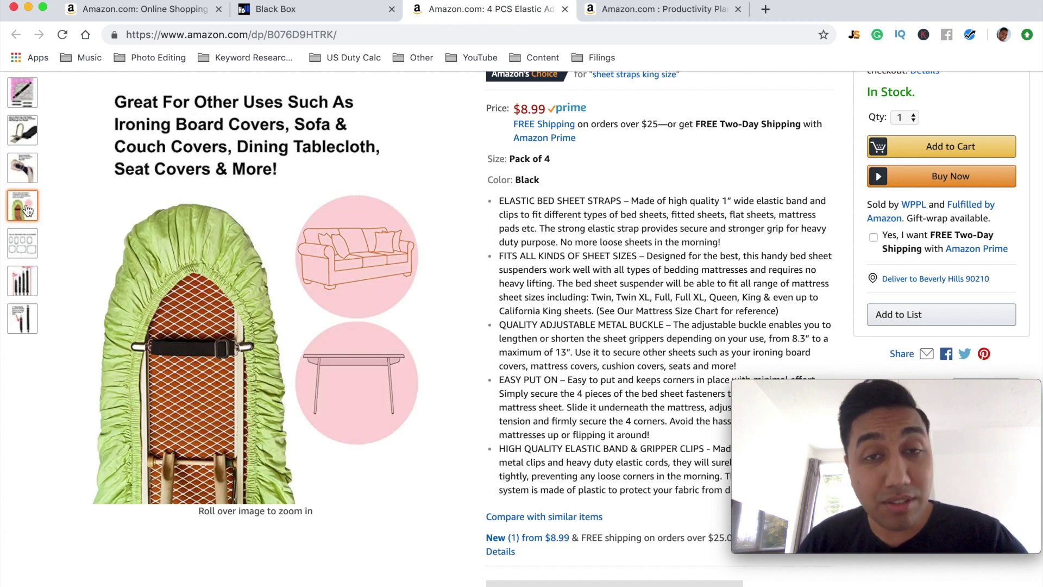
{"action": "left_click", "coordinate": [27, 254]}
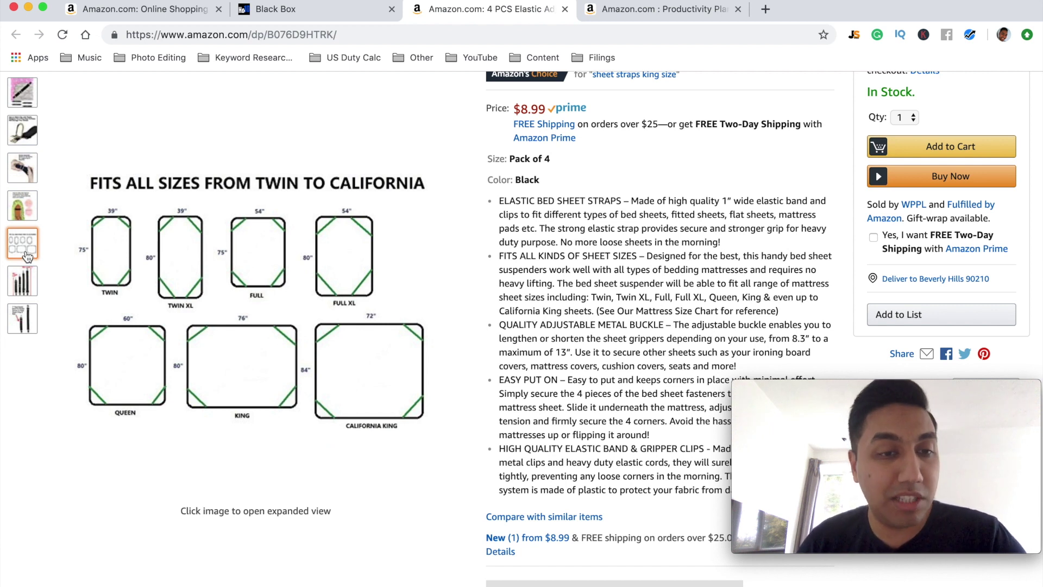
{"action": "left_click", "coordinate": [31, 280]}
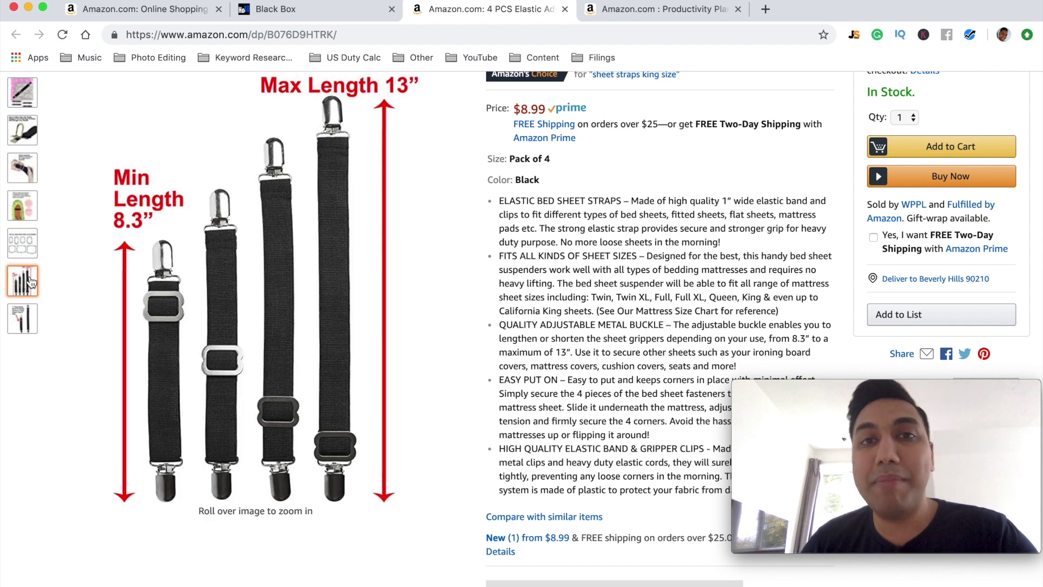
{"action": "left_click", "coordinate": [24, 319]}
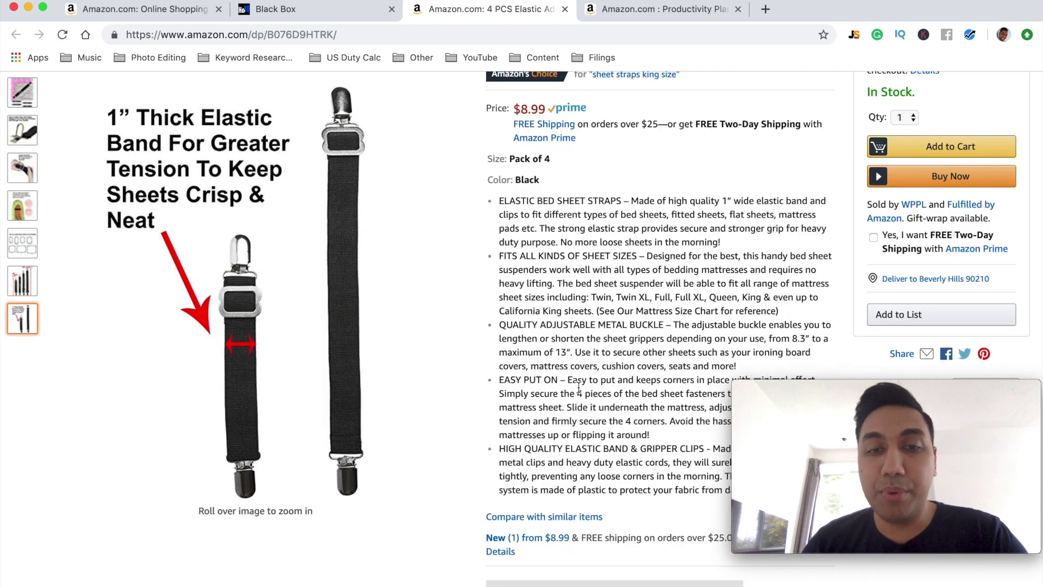
{"action": "scroll", "coordinate": [580, 391], "scroll_direction": "up", "scroll_amount": 3}
{"action": "scroll", "coordinate": [581, 390], "scroll_direction": "up", "scroll_amount": 3}
{"action": "left_click", "coordinate": [24, 146]}
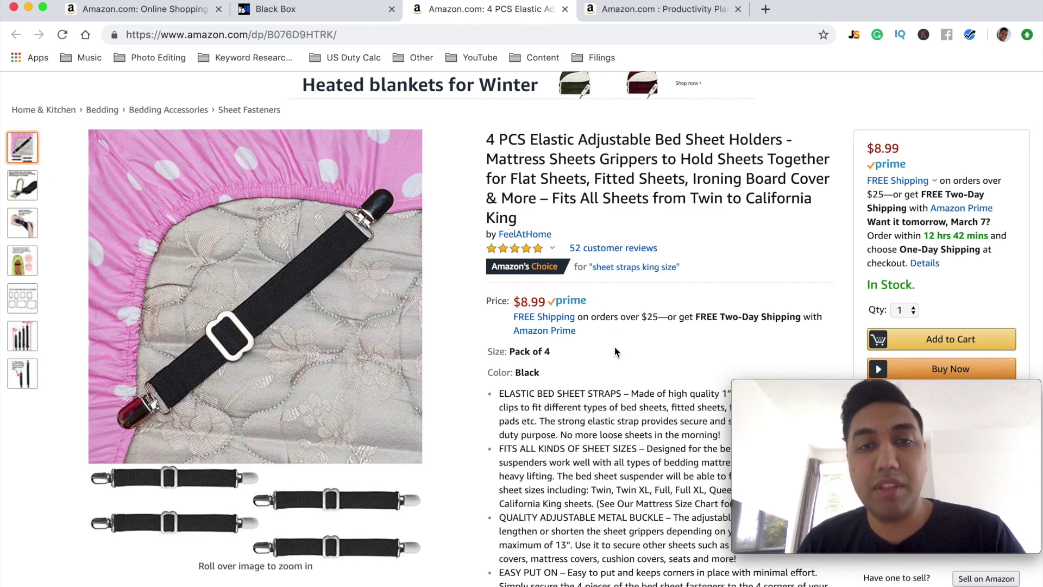
Compare the bed sheet holders' 30-day, 90-day and 1-year price and sales rank charts on the listing, and check the revenue calculator
{"action": "scroll", "coordinate": [611, 355], "scroll_direction": "down", "scroll_amount": 5}
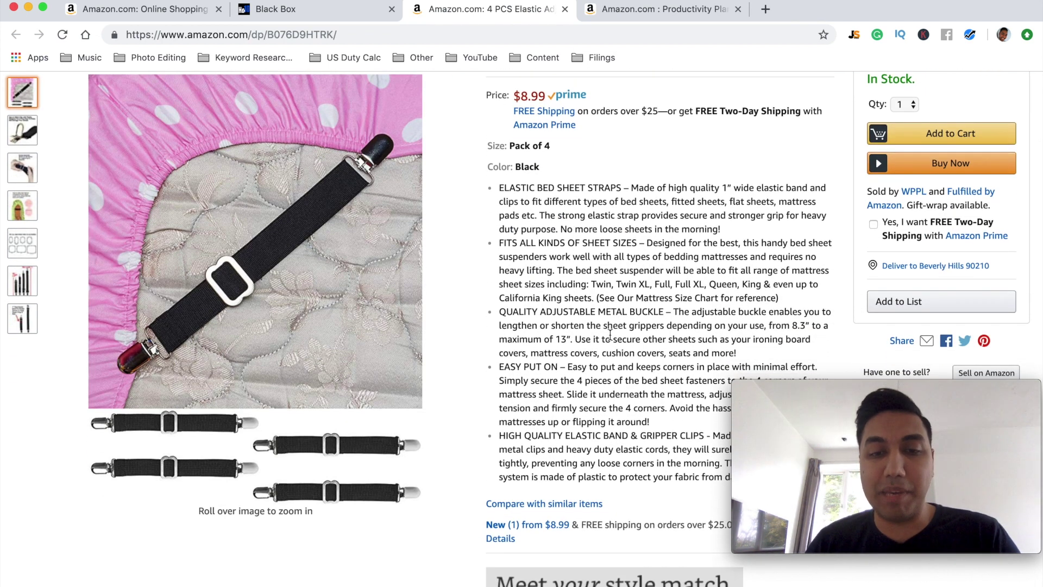
{"action": "scroll", "coordinate": [610, 335], "scroll_direction": "down", "scroll_amount": 10}
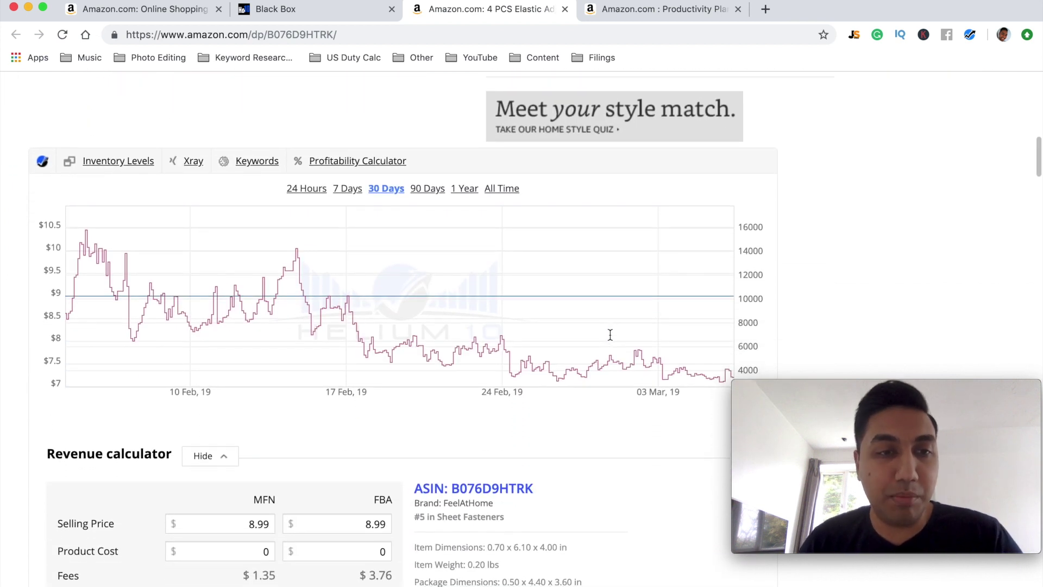
{"action": "scroll", "coordinate": [610, 335], "scroll_direction": "down", "scroll_amount": 1}
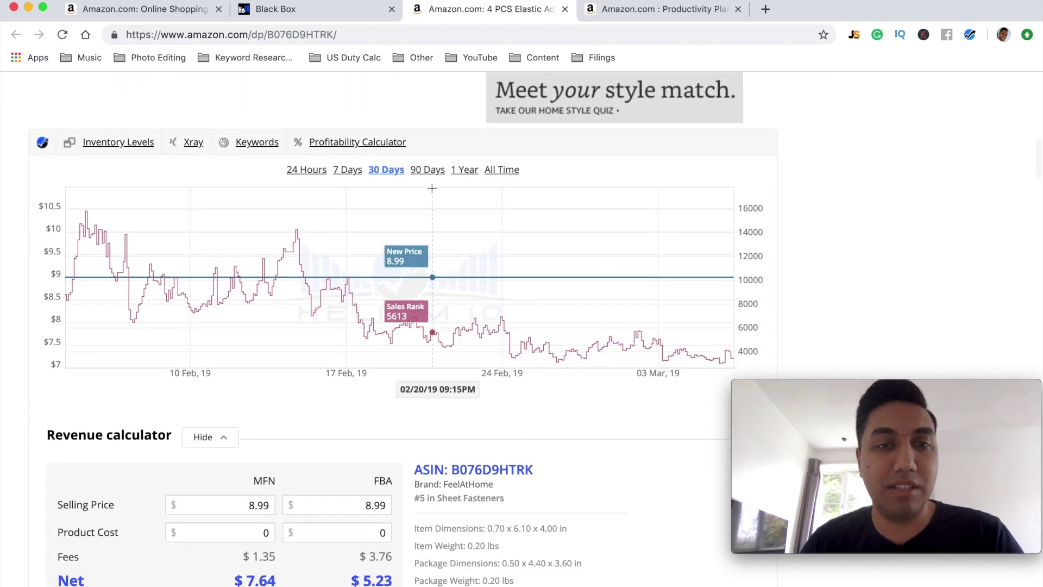
{"action": "left_click", "coordinate": [423, 173]}
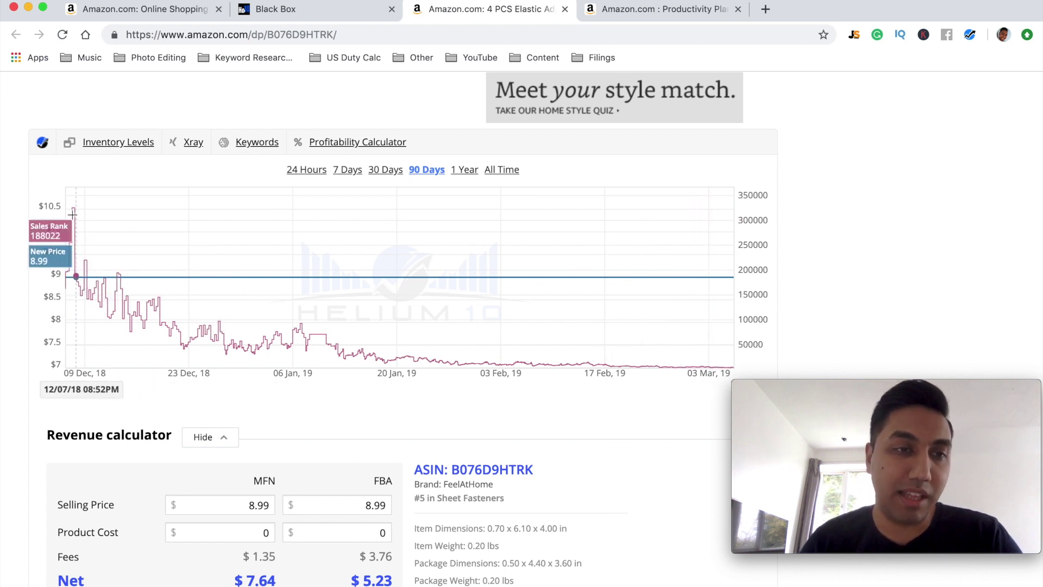
{"action": "left_click", "coordinate": [473, 170]}
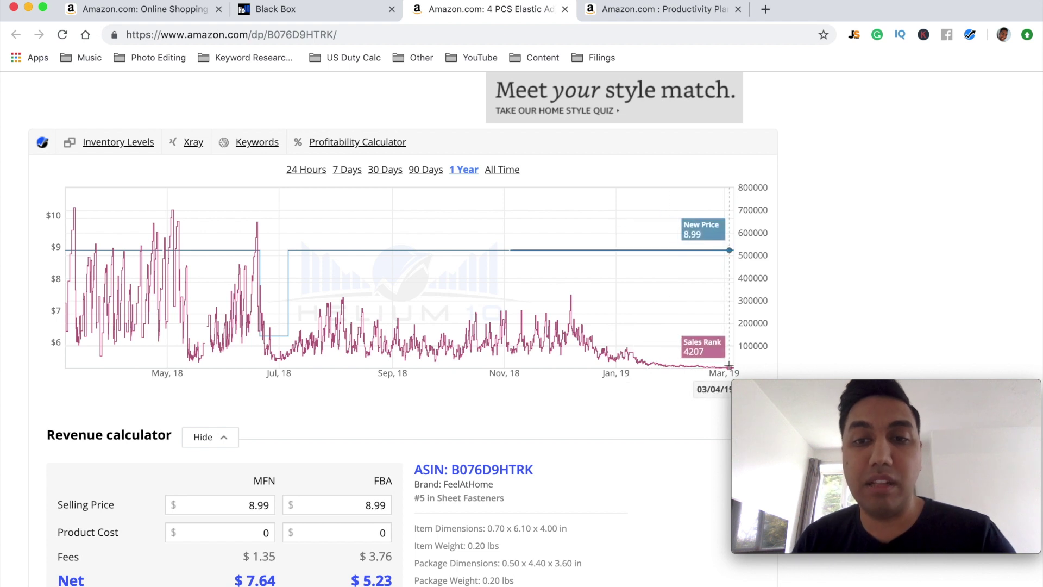
{"action": "scroll", "coordinate": [619, 352], "scroll_direction": "down", "scroll_amount": 4}
{"action": "scroll", "coordinate": [619, 352], "scroll_direction": "up", "scroll_amount": 3}
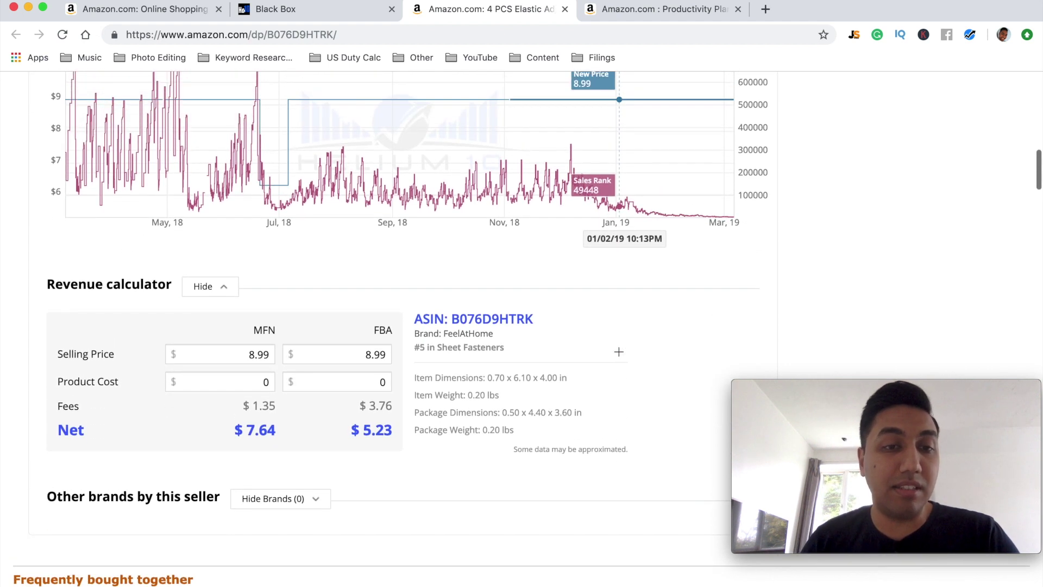
{"action": "scroll", "coordinate": [619, 352], "scroll_direction": "down", "scroll_amount": 1}
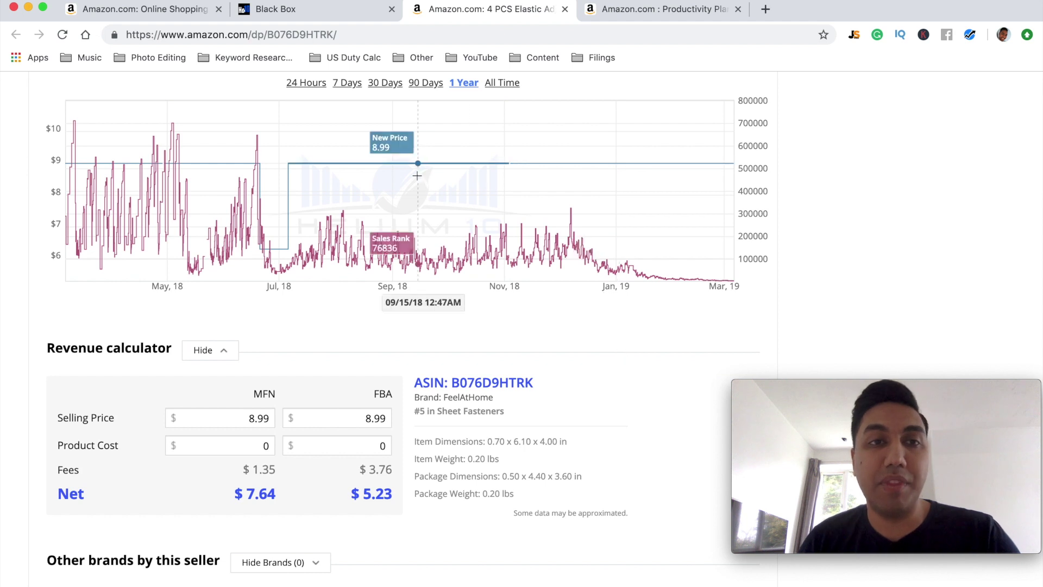
Return to the Black Box results and highlight the bed sheet holders' price
{"action": "left_click", "coordinate": [356, 15]}
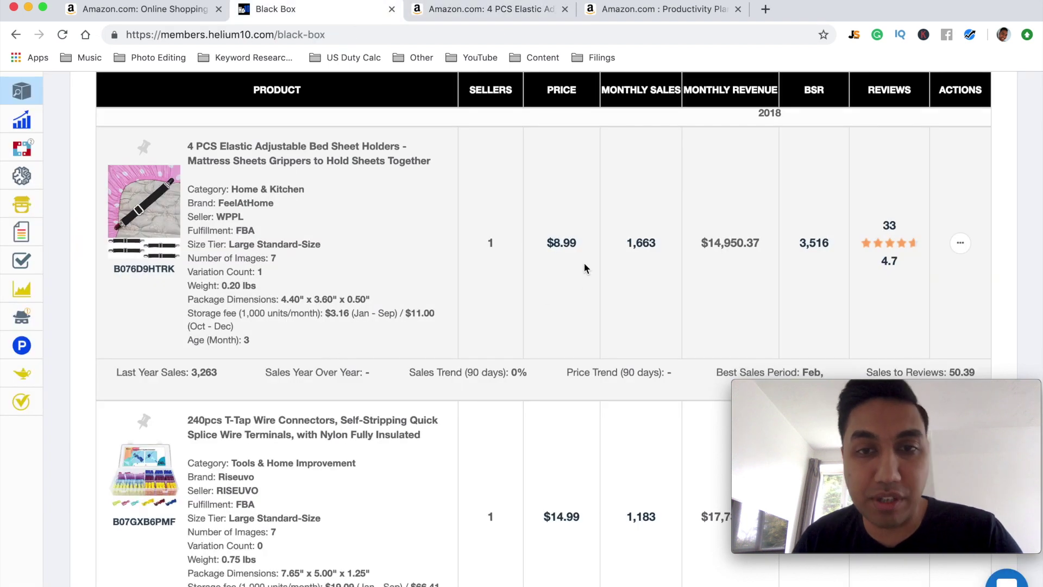
{"action": "left_click_drag", "start_coordinate": [580, 244], "coordinate": [542, 242]}
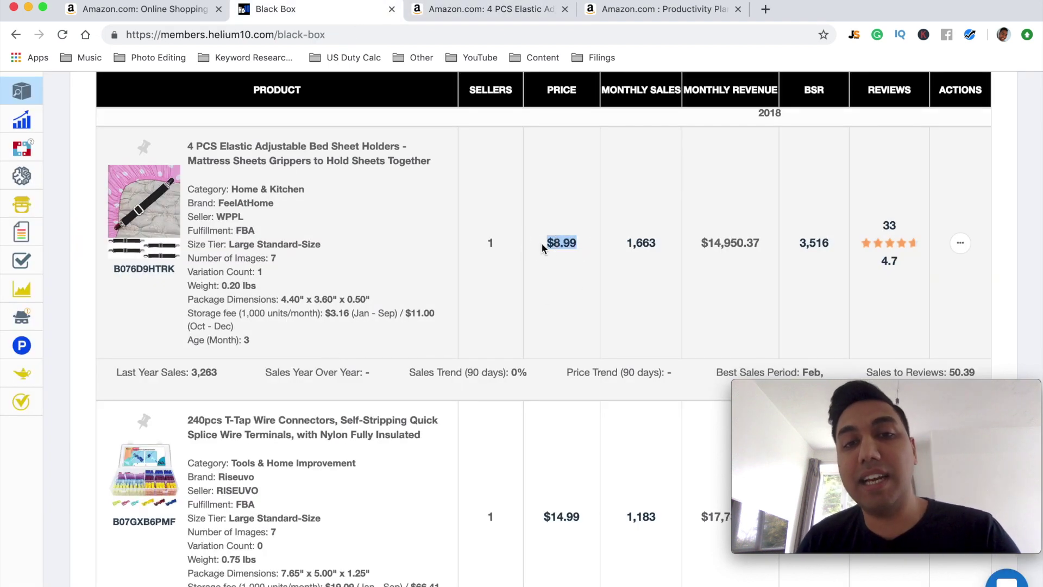
{"action": "left_click", "coordinate": [557, 286]}
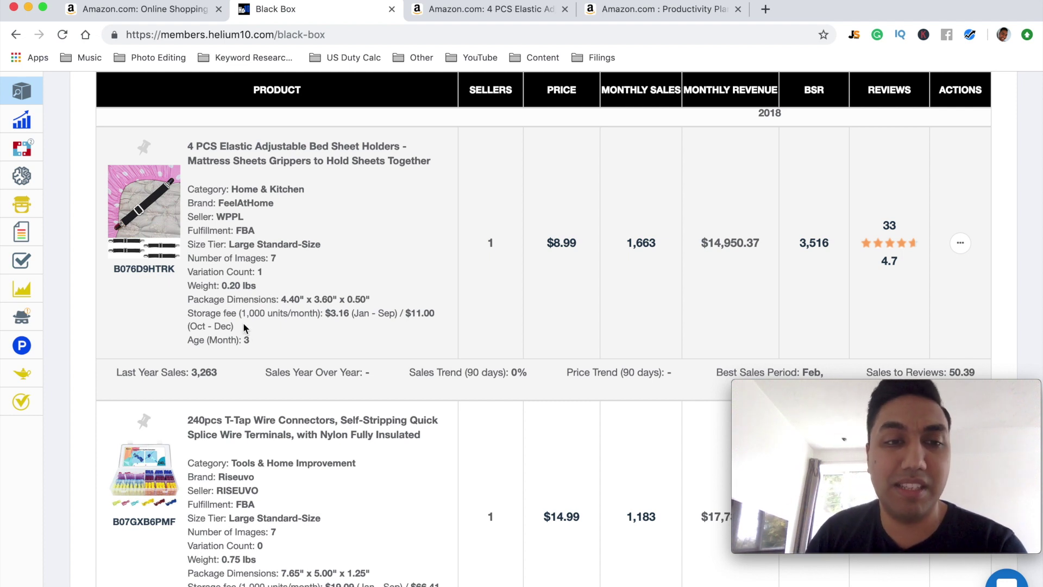
Review the bed sheet holders' storage fee and package dimensions, highlighting these lines of the product details
{"action": "left_click", "coordinate": [190, 313]}
{"action": "left_click_drag", "start_coordinate": [190, 313], "coordinate": [248, 313]}
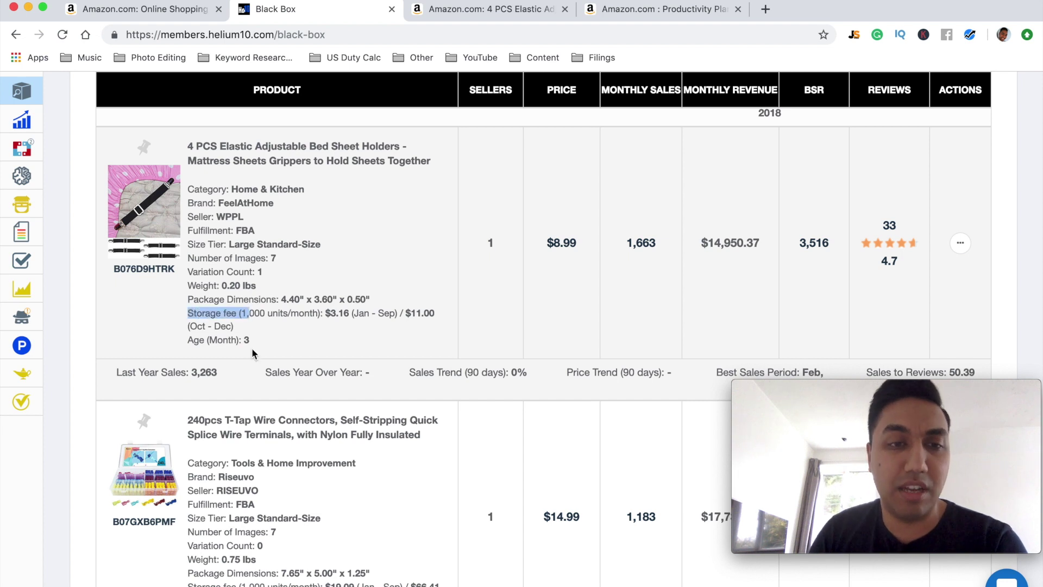
{"action": "left_click_drag", "start_coordinate": [188, 300], "coordinate": [267, 286]}
{"action": "left_click_drag", "start_coordinate": [188, 299], "coordinate": [442, 301]}
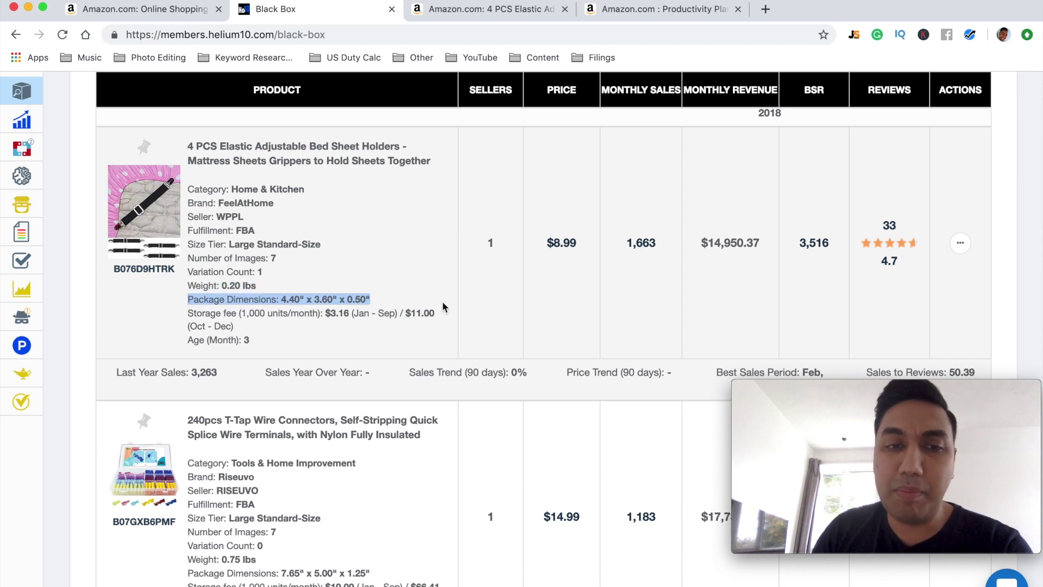
{"action": "left_click", "coordinate": [356, 343]}
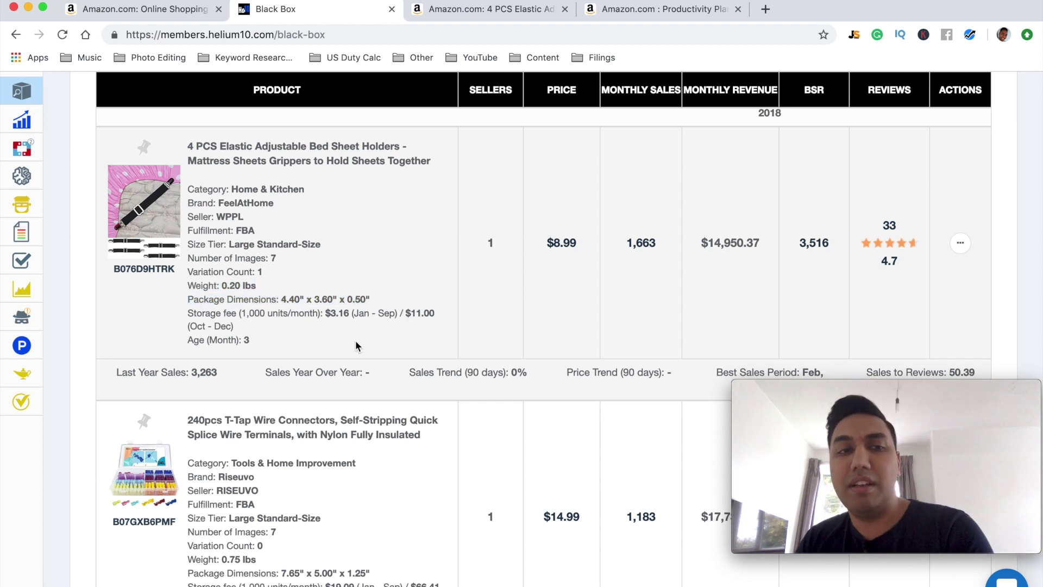
Clear the maximum price filter and set the minimum price to 19.97
{"action": "scroll", "coordinate": [700, 298], "scroll_direction": "down", "scroll_amount": 10}
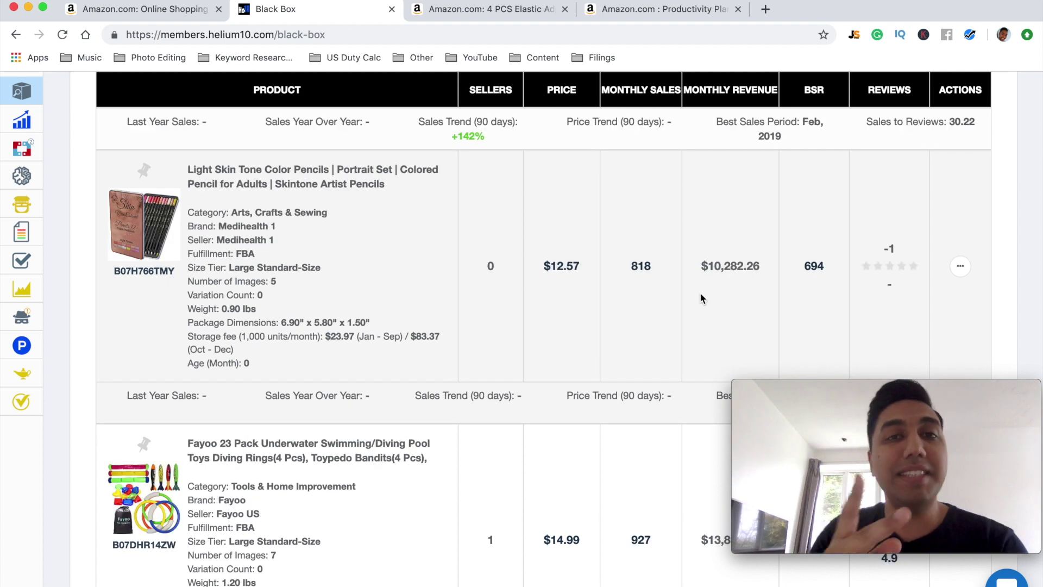
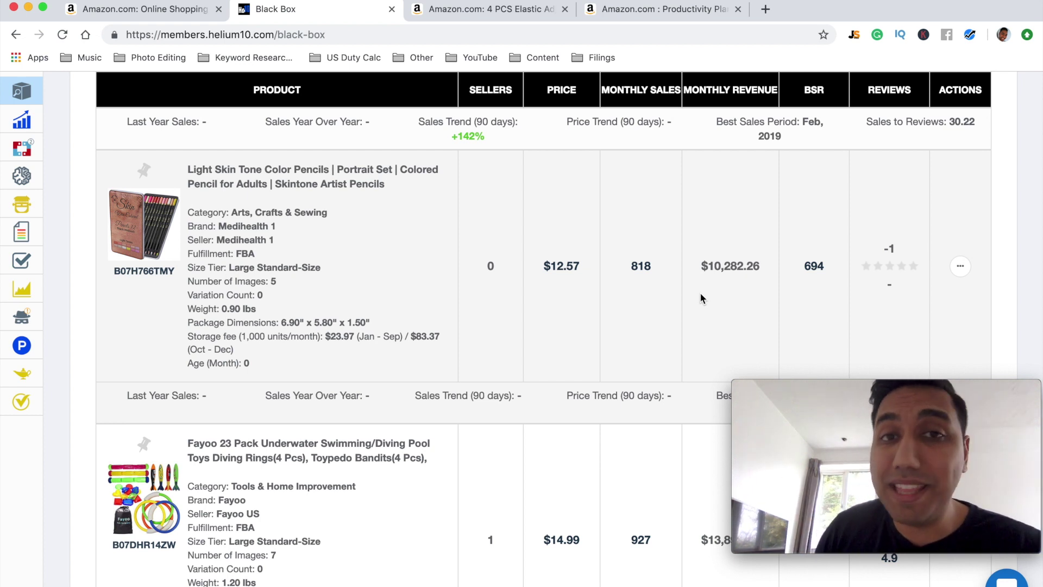
{"action": "scroll", "coordinate": [701, 299], "scroll_direction": "up", "scroll_amount": 15}
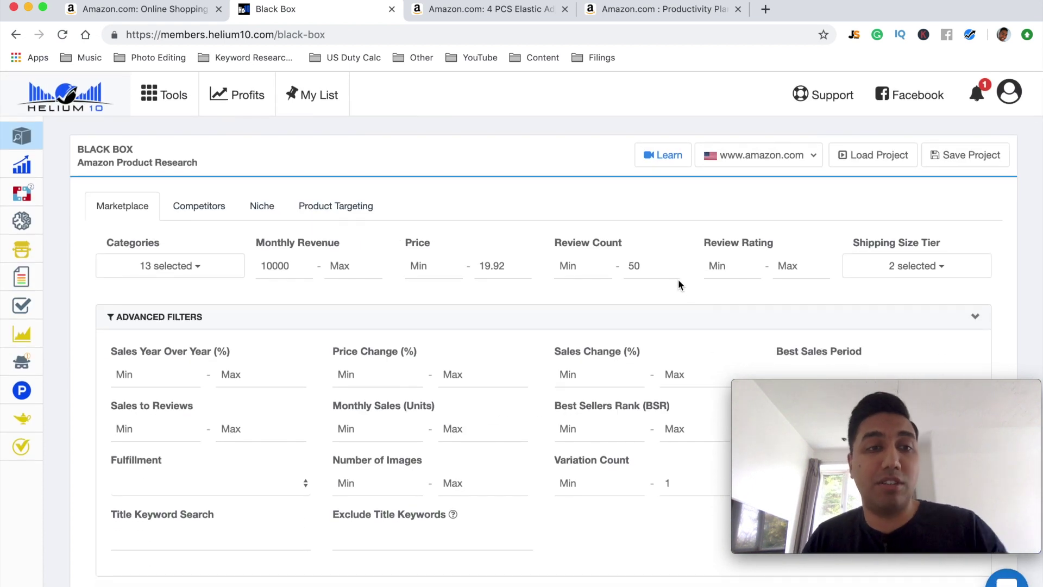
{"action": "scroll", "coordinate": [678, 282], "scroll_direction": "down", "scroll_amount": 3}
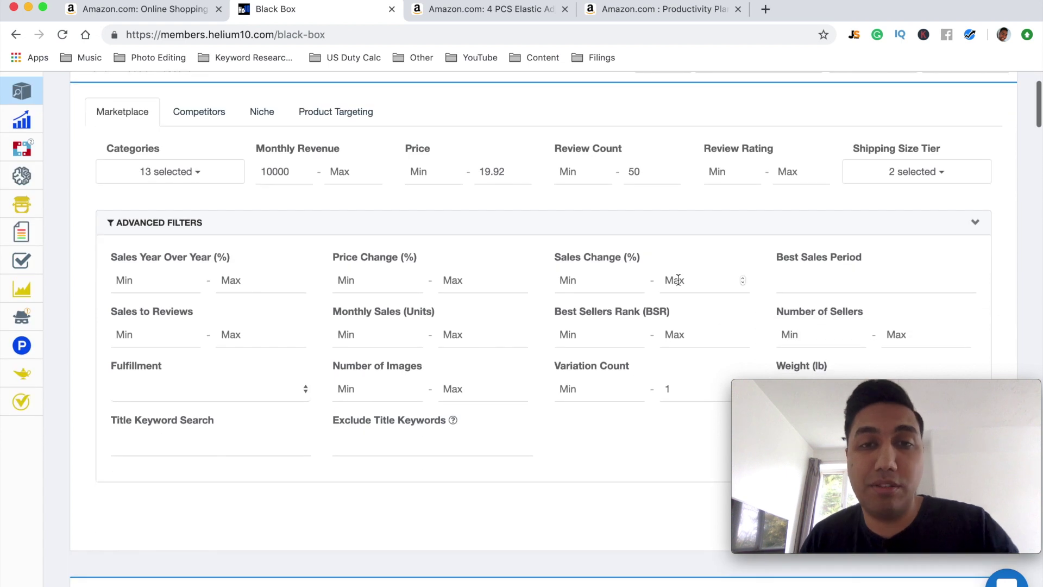
{"action": "double_click", "coordinate": [510, 175]}
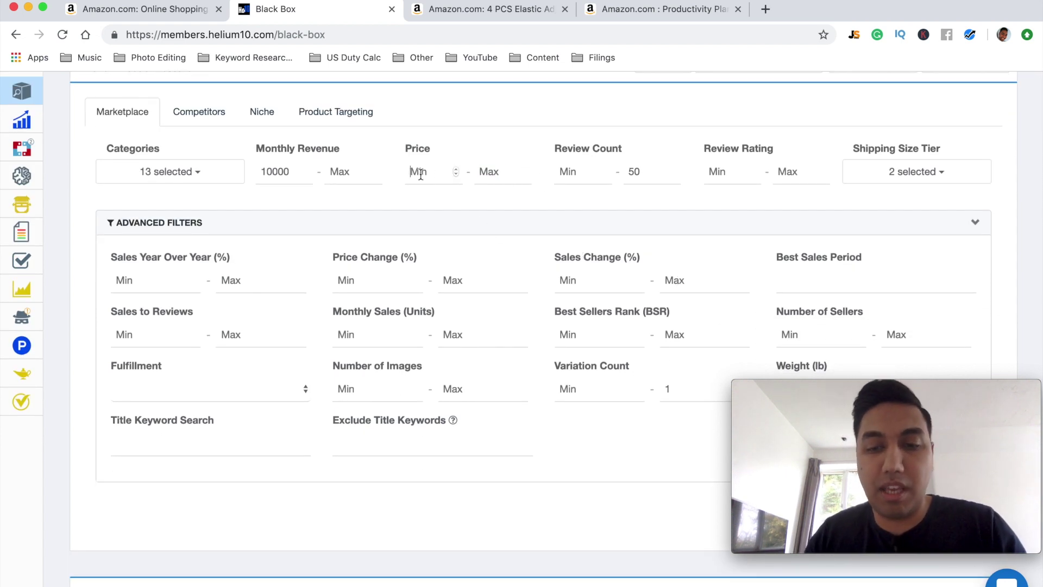
{"action": "key", "text": "BackSpace"}
{"action": "key", "text": "BackSpace"}
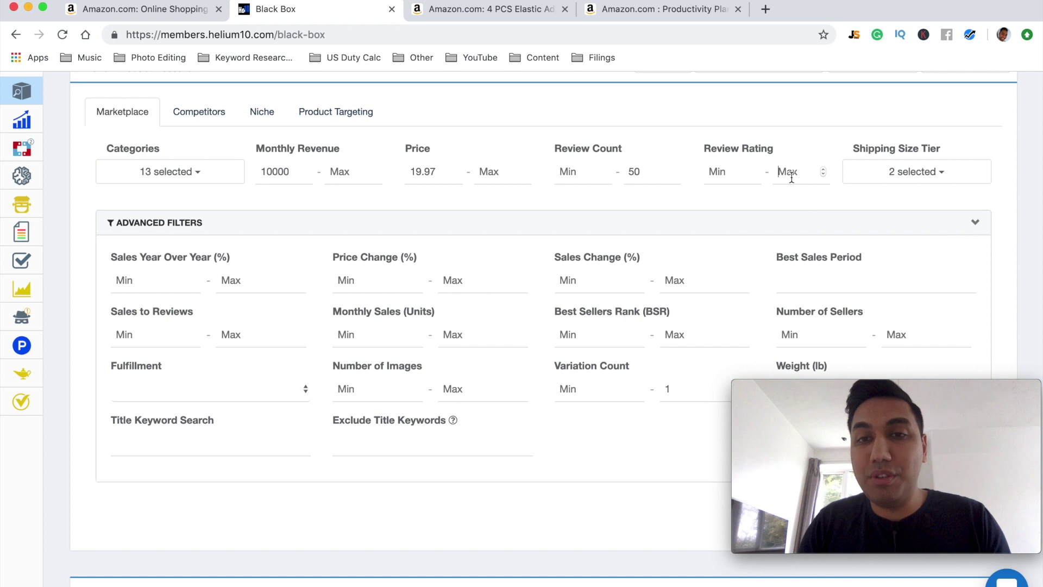
Set the maximum review rating to 3.5 and the maximum weight to 5 lb
{"action": "type", "text": "3."}
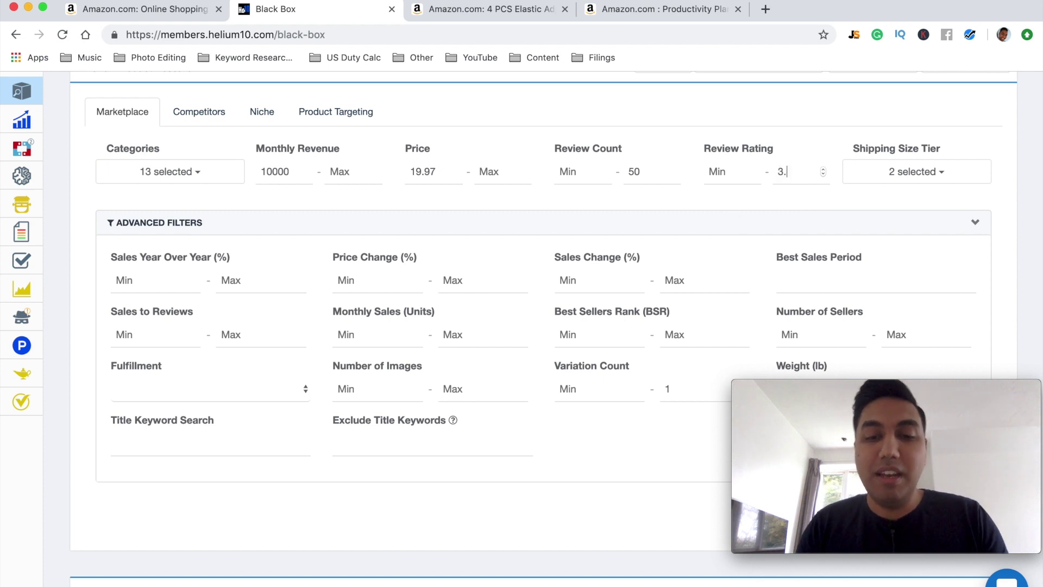
{"action": "type", "text": "5"}
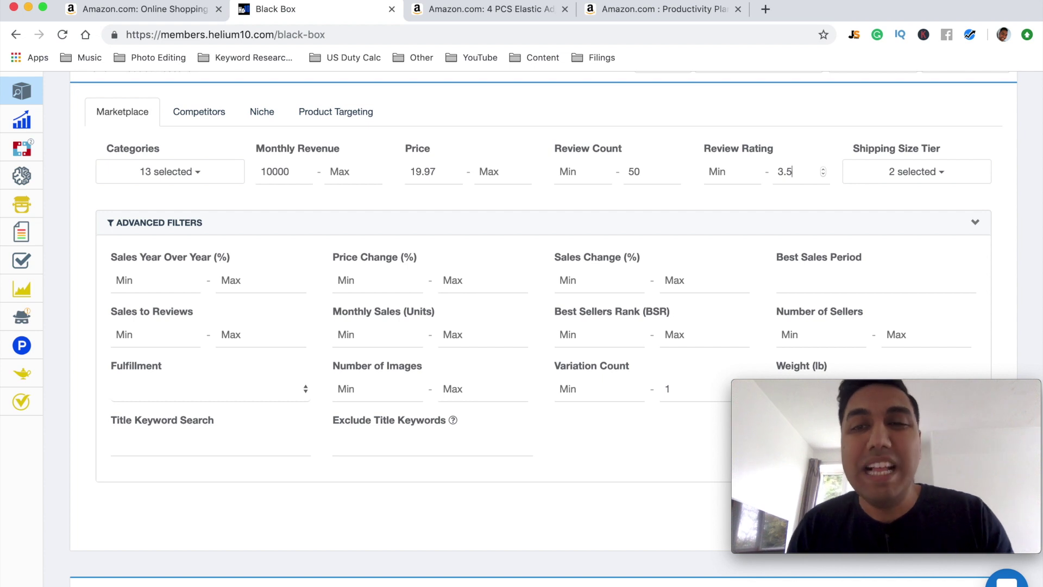
{"action": "scroll", "coordinate": [544, 326], "scroll_direction": "down", "scroll_amount": 1}
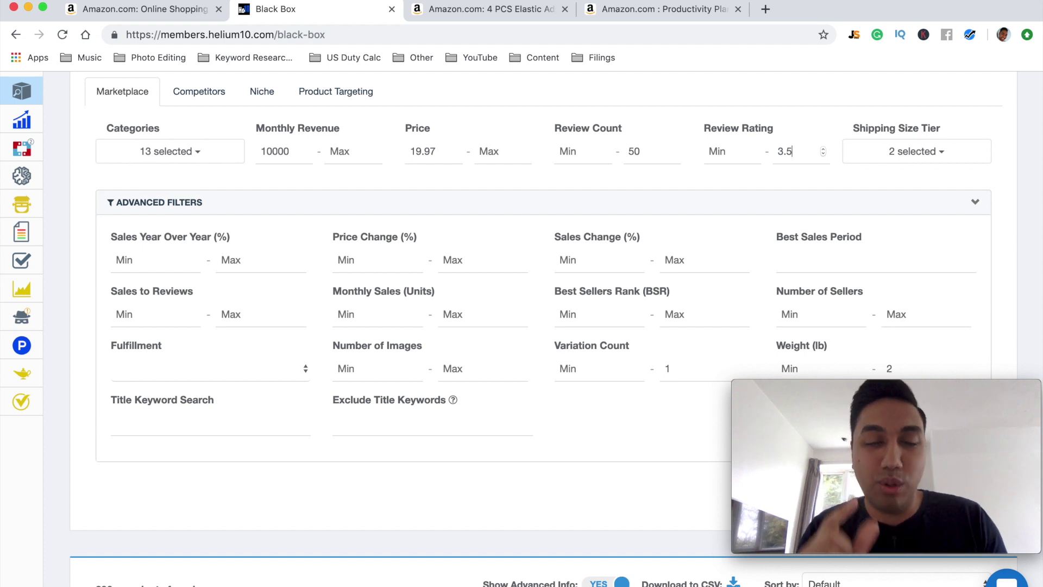
{"action": "scroll", "coordinate": [544, 326], "scroll_direction": "down", "scroll_amount": 3}
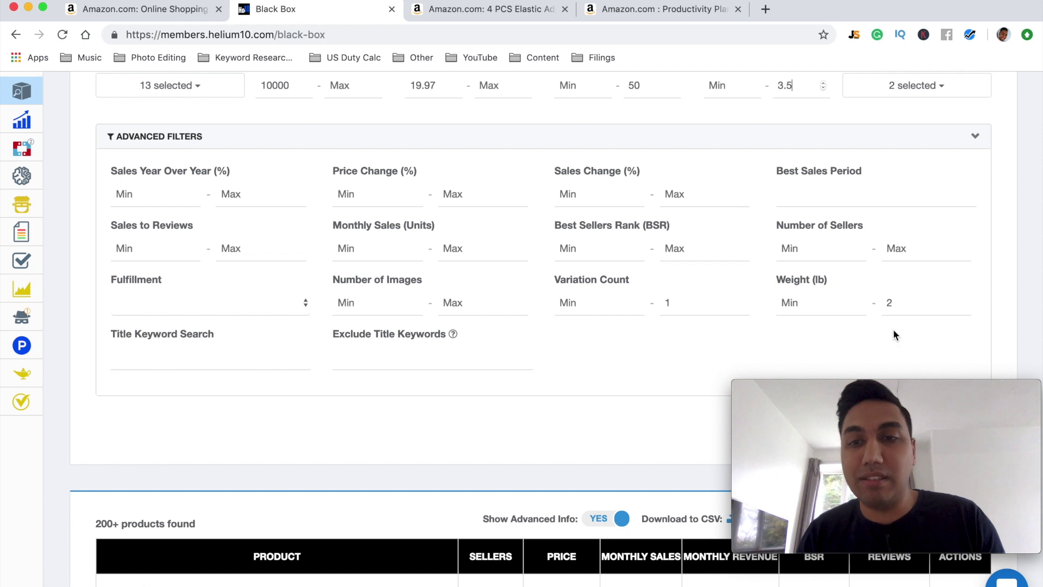
{"action": "left_click", "coordinate": [895, 303]}
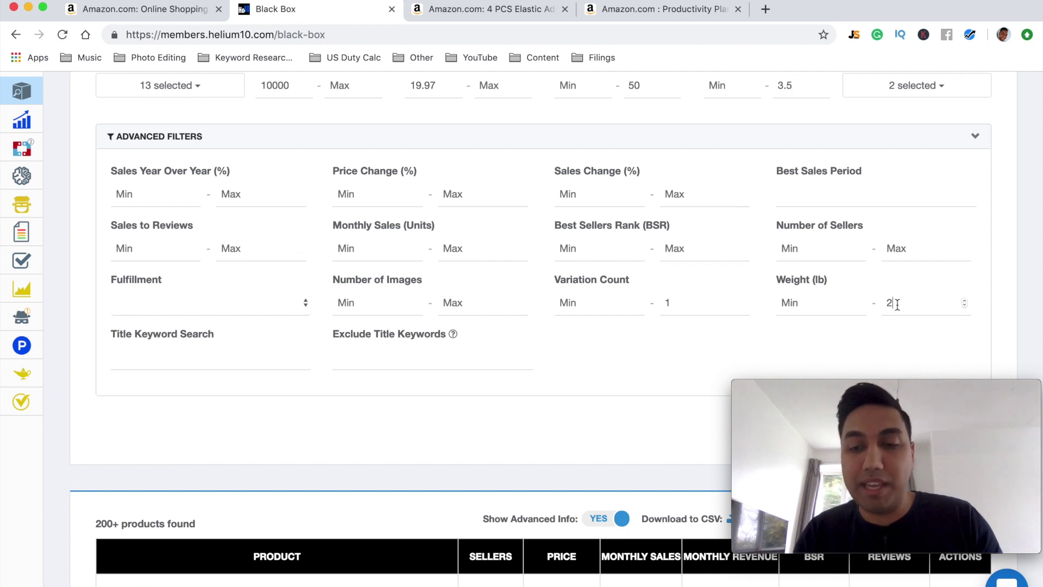
{"action": "key", "text": "BackSpace"}
{"action": "type", "text": "5"}
{"action": "scroll", "coordinate": [543, 326], "scroll_direction": "down", "scroll_amount": 1}
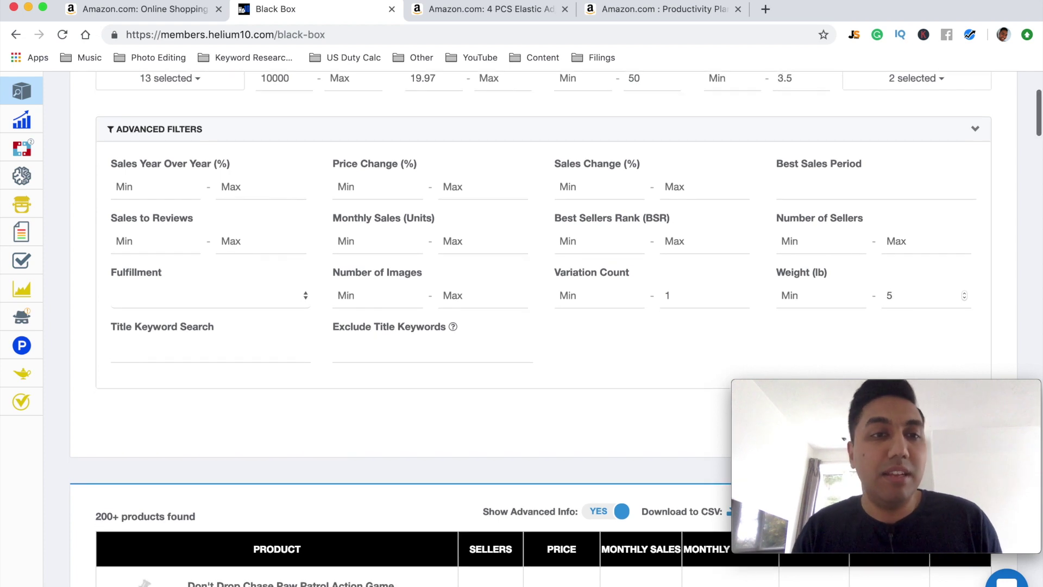
Run the Black Box product search with the updated price, review rating and weight filters
{"action": "scroll", "coordinate": [544, 326], "scroll_direction": "up", "scroll_amount": 2}
{"action": "scroll", "coordinate": [951, 303], "scroll_direction": "down", "scroll_amount": 3}
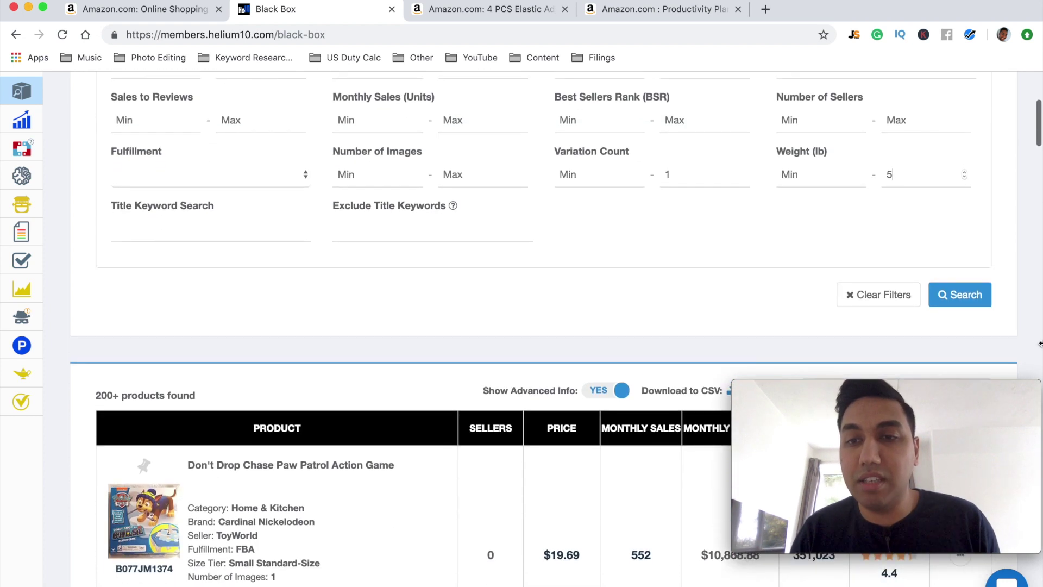
{"action": "scroll", "coordinate": [703, 236], "scroll_direction": "up", "scroll_amount": 4}
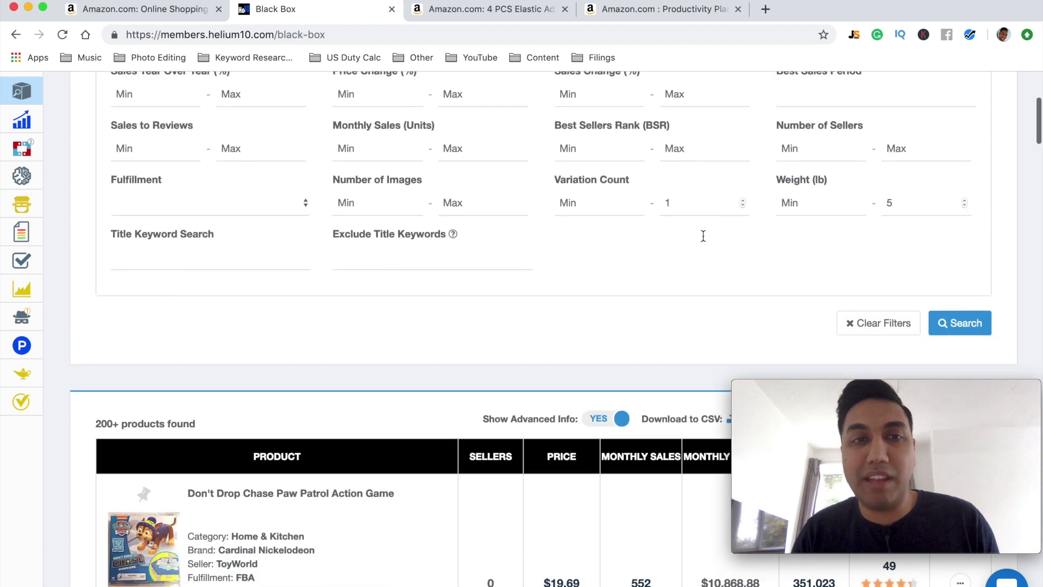
{"action": "scroll", "coordinate": [704, 235], "scroll_direction": "down", "scroll_amount": 3}
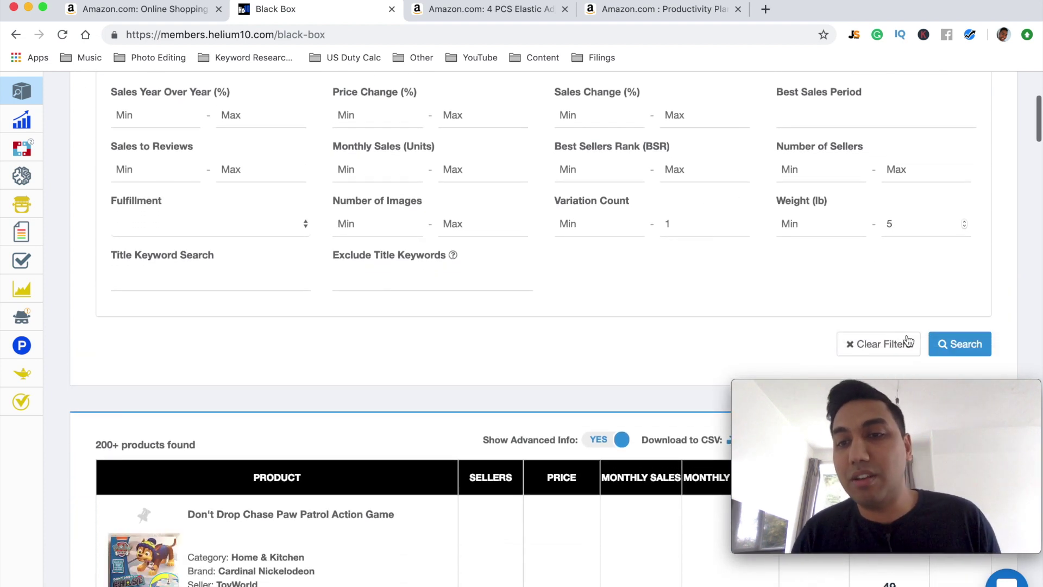
{"action": "left_click", "coordinate": [959, 344]}
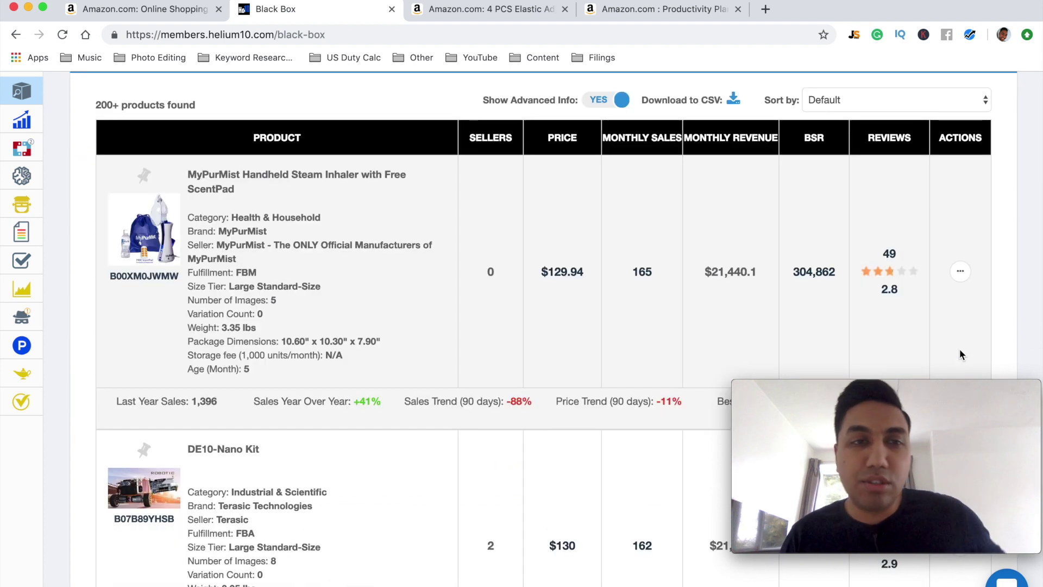
Browse the first page of results to its end, reviewing each product's price, monthly sales, revenue and reviews
{"action": "scroll", "coordinate": [960, 351], "scroll_direction": "down", "scroll_amount": 2}
{"action": "scroll", "coordinate": [959, 354], "scroll_direction": "down", "scroll_amount": 7}
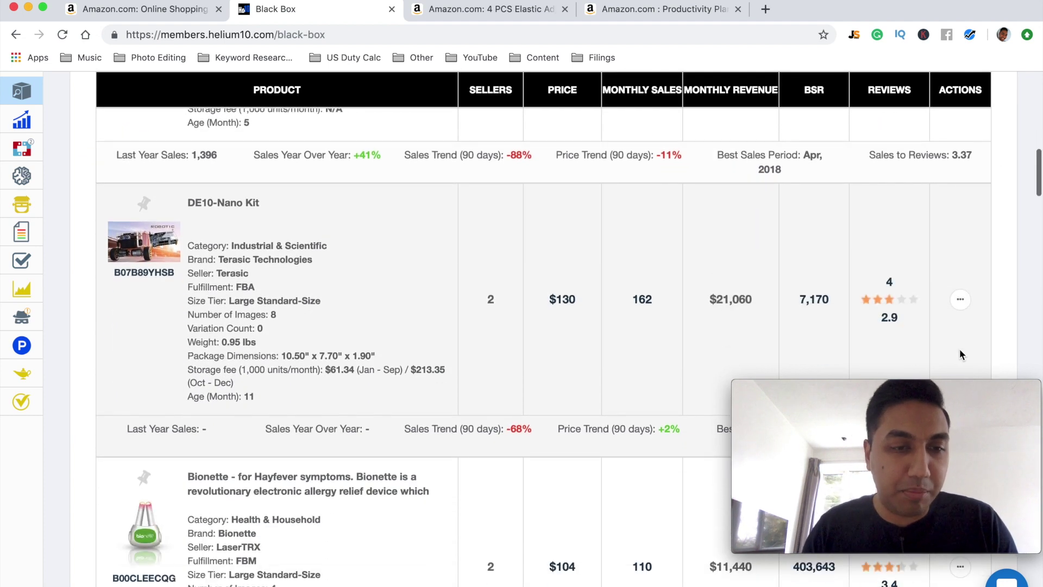
{"action": "scroll", "coordinate": [959, 354], "scroll_direction": "down", "scroll_amount": 1}
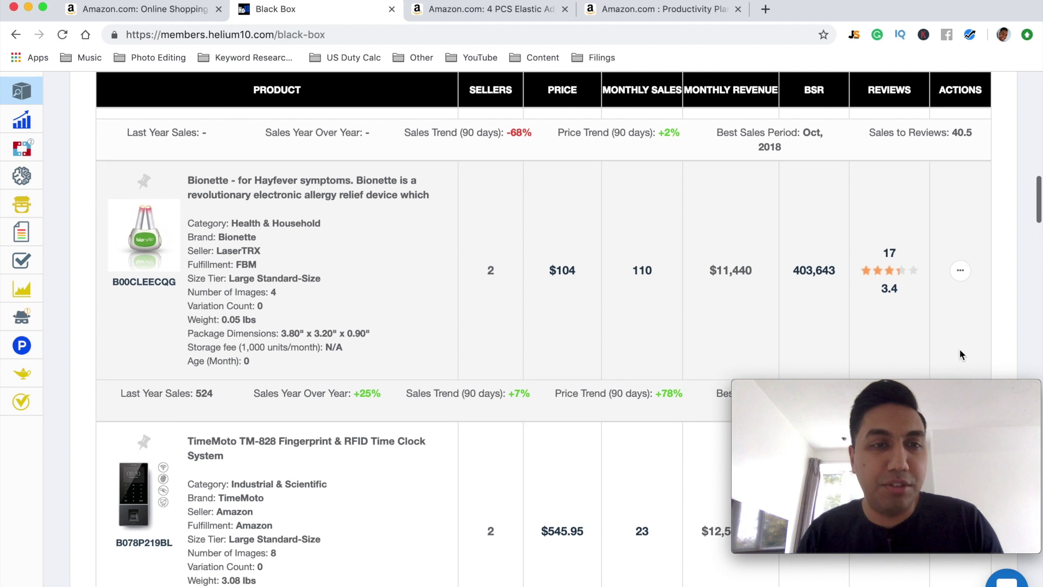
{"action": "scroll", "coordinate": [960, 354], "scroll_direction": "down", "scroll_amount": 3}
{"action": "scroll", "coordinate": [961, 354], "scroll_direction": "down", "scroll_amount": 8}
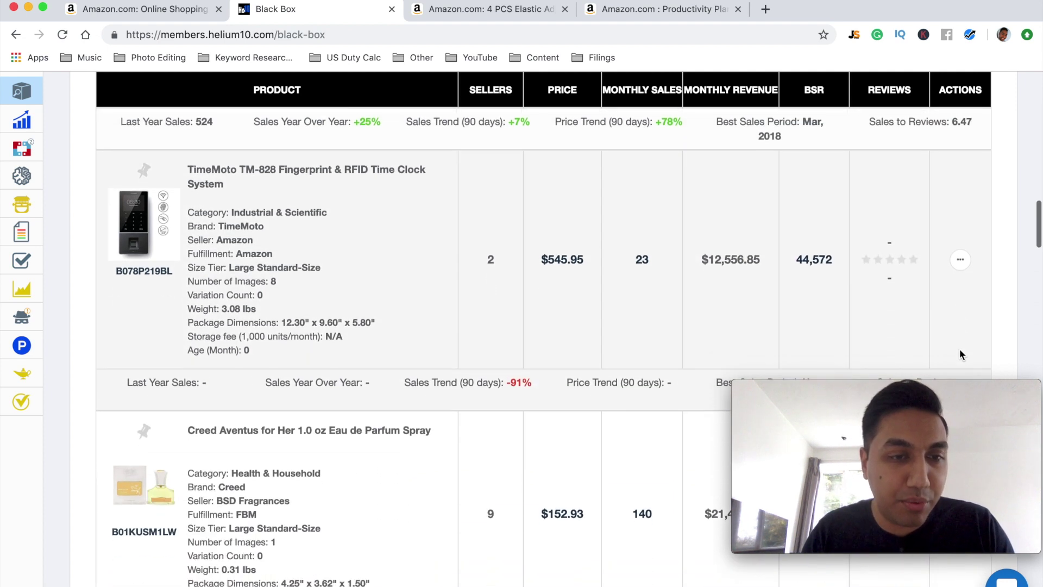
{"action": "scroll", "coordinate": [961, 356], "scroll_direction": "down", "scroll_amount": 8}
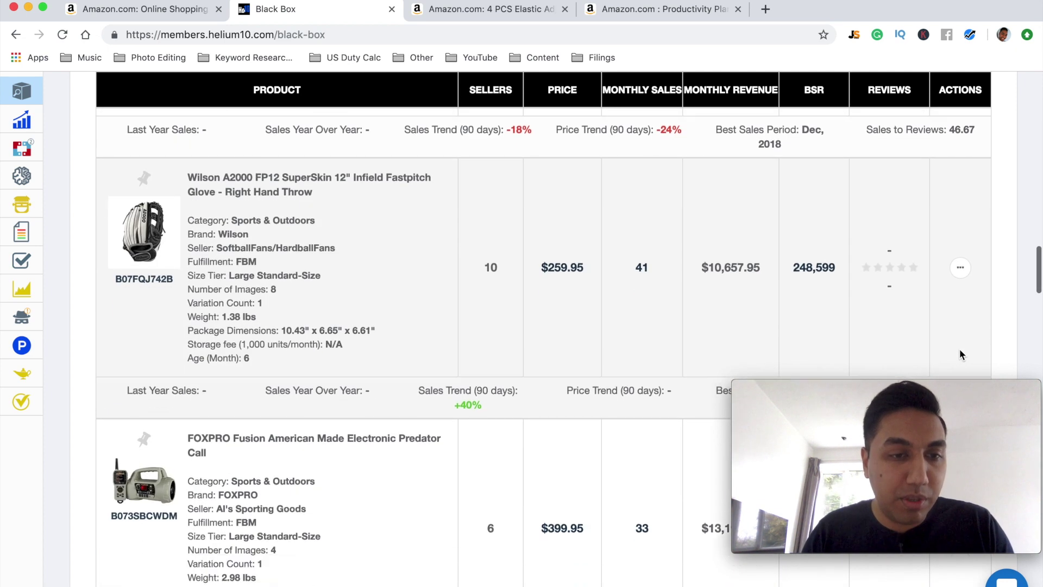
{"action": "scroll", "coordinate": [960, 354], "scroll_direction": "down", "scroll_amount": 8}
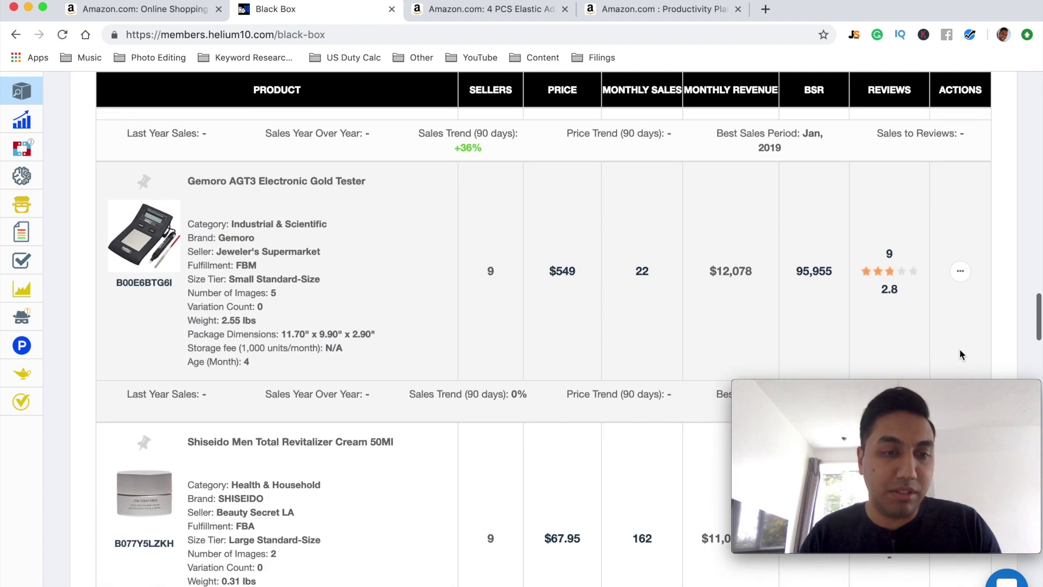
{"action": "scroll", "coordinate": [959, 355], "scroll_direction": "down", "scroll_amount": 6}
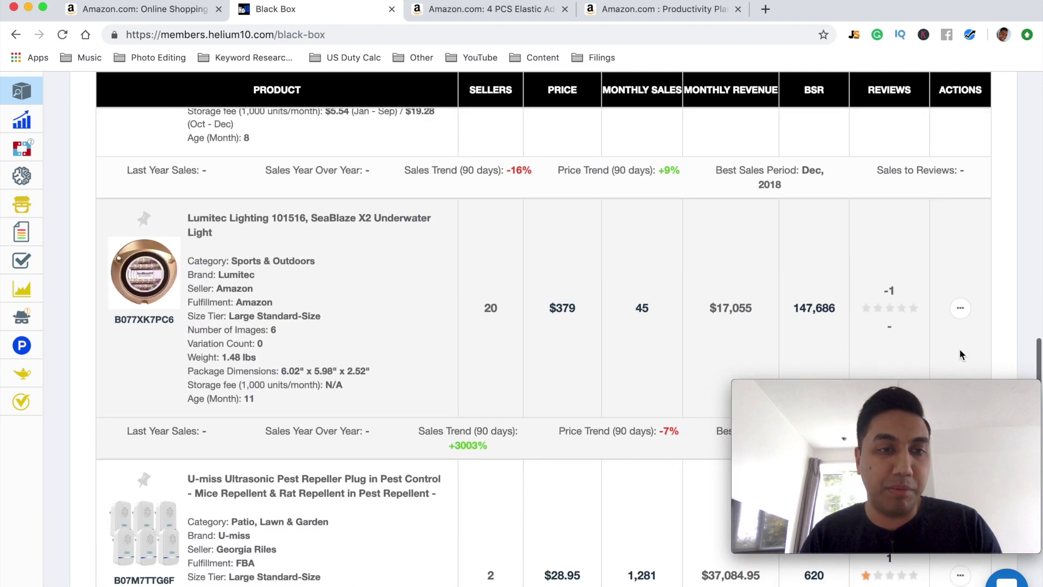
{"action": "scroll", "coordinate": [959, 353], "scroll_direction": "down", "scroll_amount": 14}
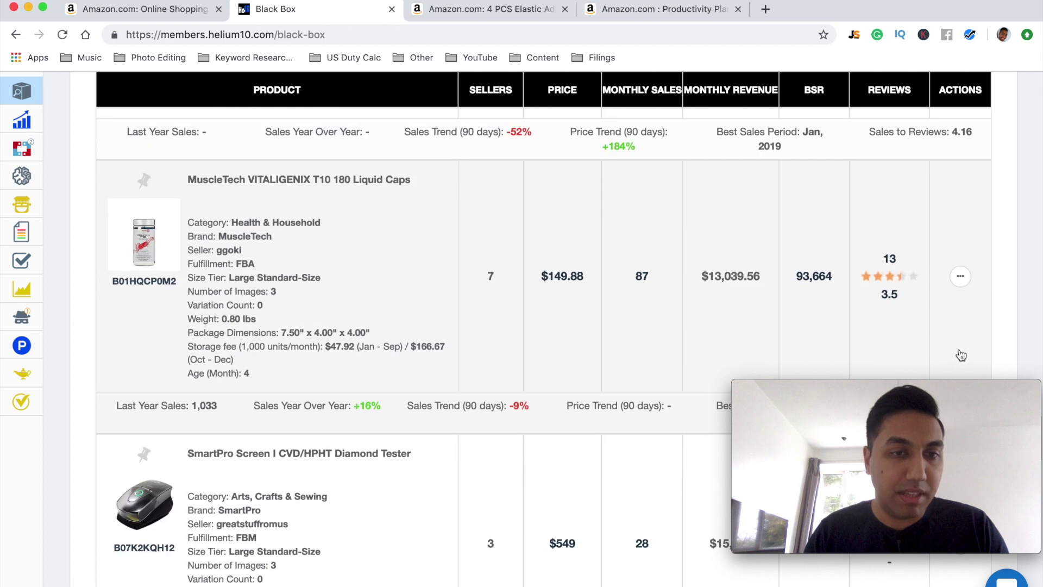
{"action": "scroll", "coordinate": [960, 354], "scroll_direction": "down", "scroll_amount": 10}
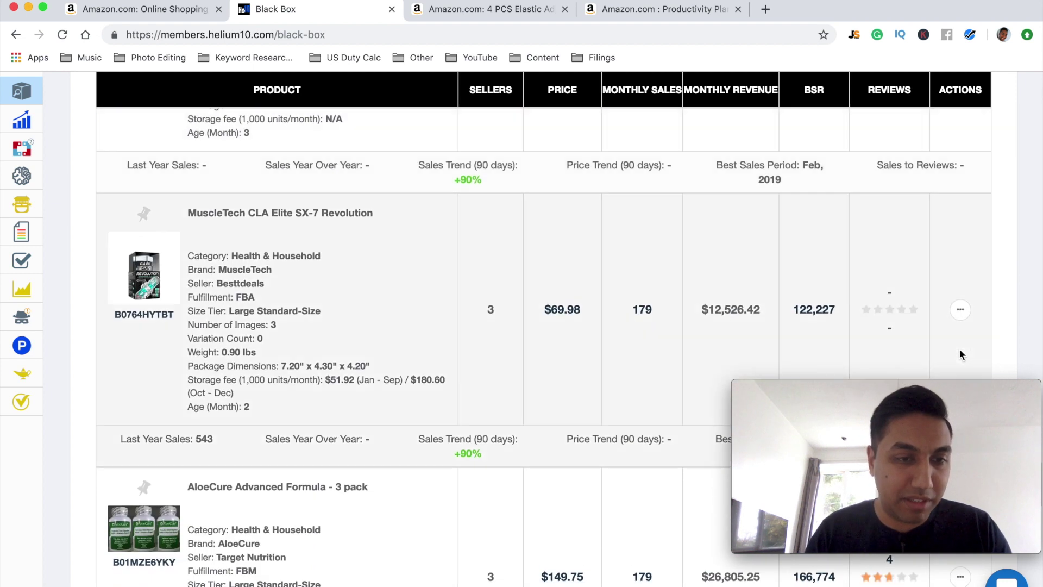
{"action": "scroll", "coordinate": [960, 352], "scroll_direction": "down", "scroll_amount": 8}
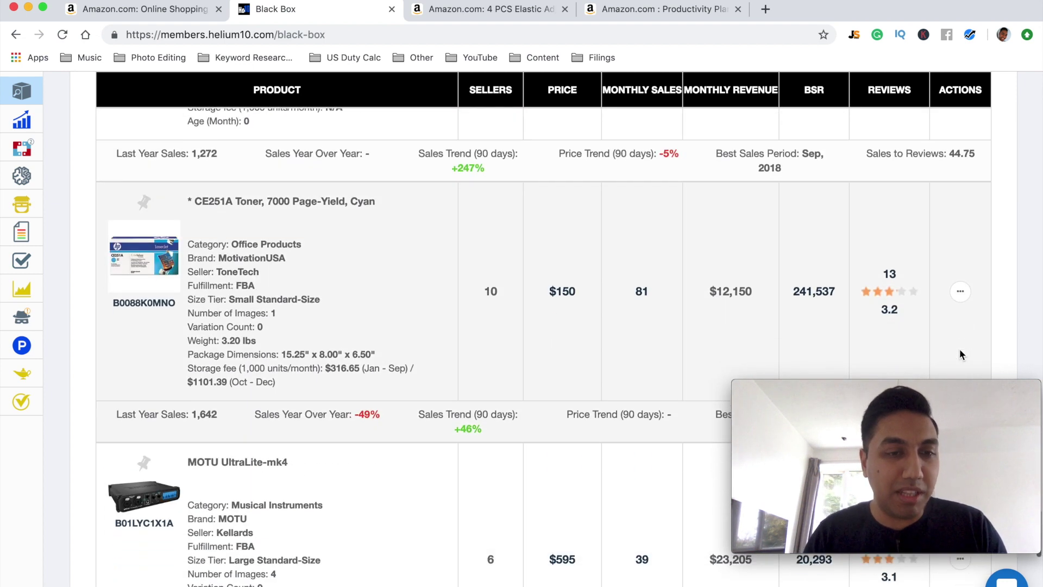
{"action": "scroll", "coordinate": [960, 354], "scroll_direction": "down", "scroll_amount": 9}
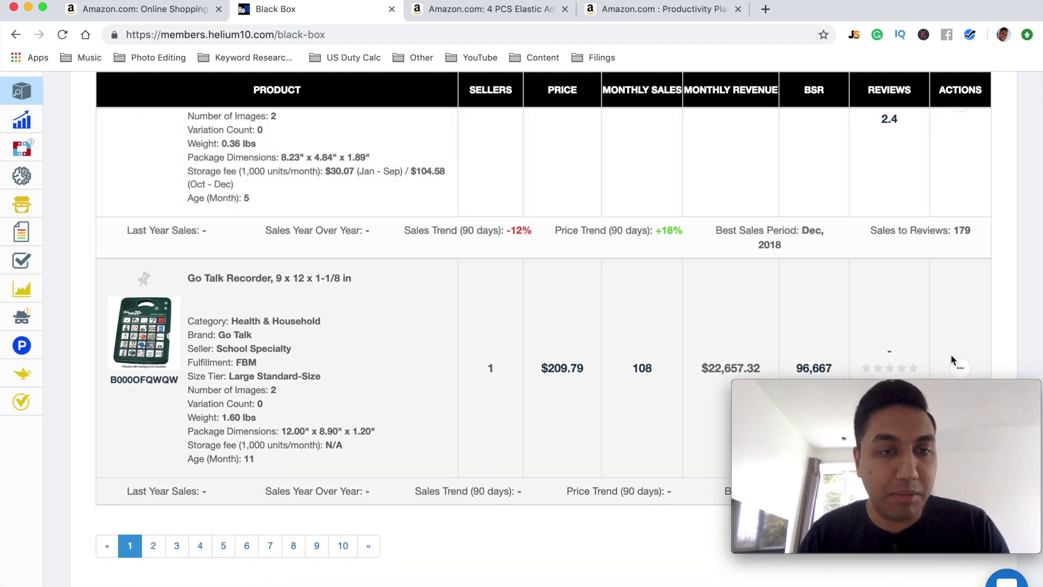
Open the second page of results and review its products, focusing on the Dreamslink baby bib's sellers, price, monthly sales and reviews
{"action": "left_click", "coordinate": [153, 545]}
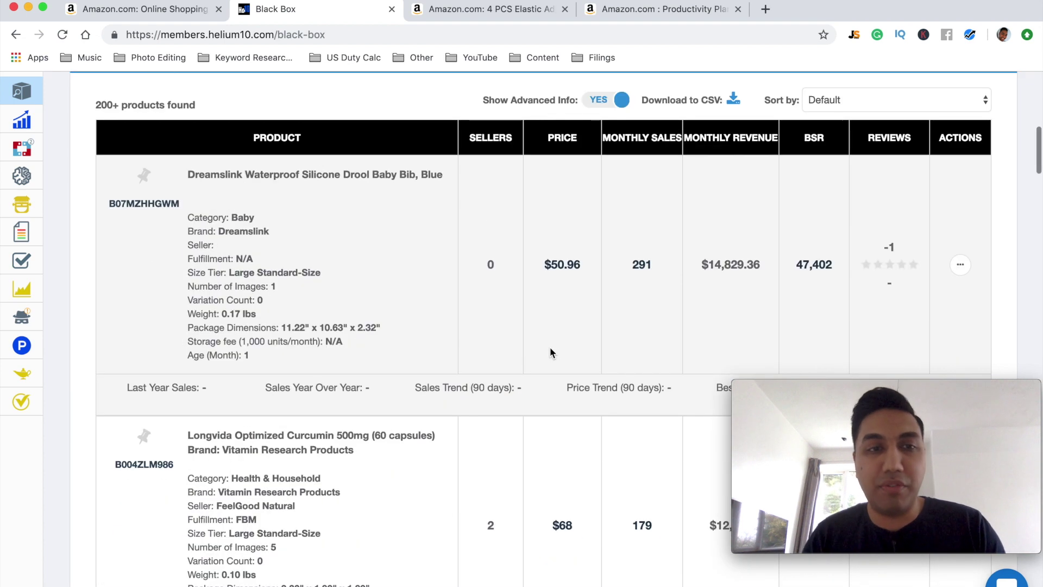
{"action": "scroll", "coordinate": [550, 346], "scroll_direction": "down", "scroll_amount": 1}
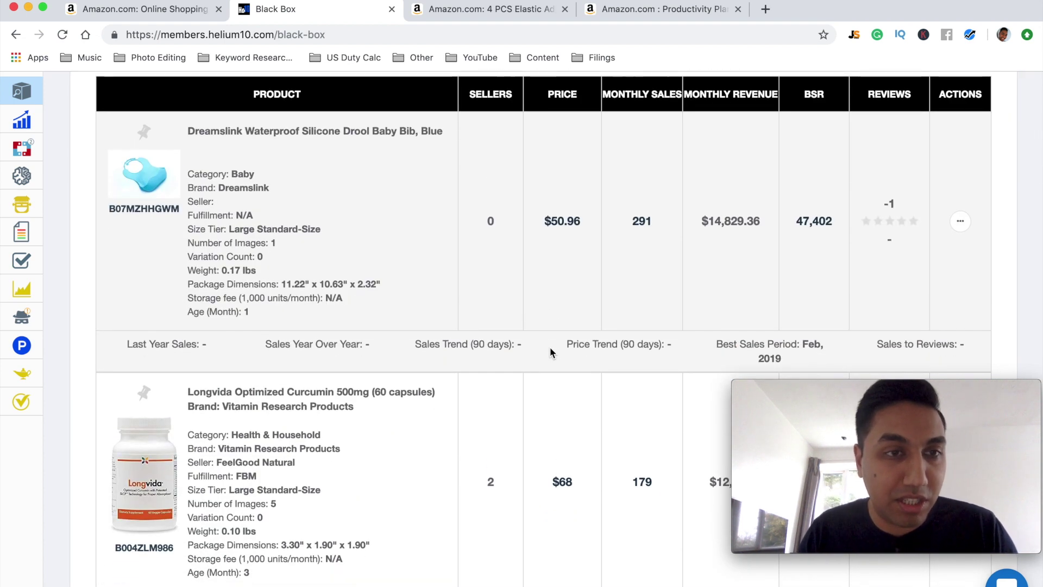
{"action": "scroll", "coordinate": [550, 352], "scroll_direction": "down", "scroll_amount": 1}
{"action": "scroll", "coordinate": [550, 348], "scroll_direction": "up", "scroll_amount": 2}
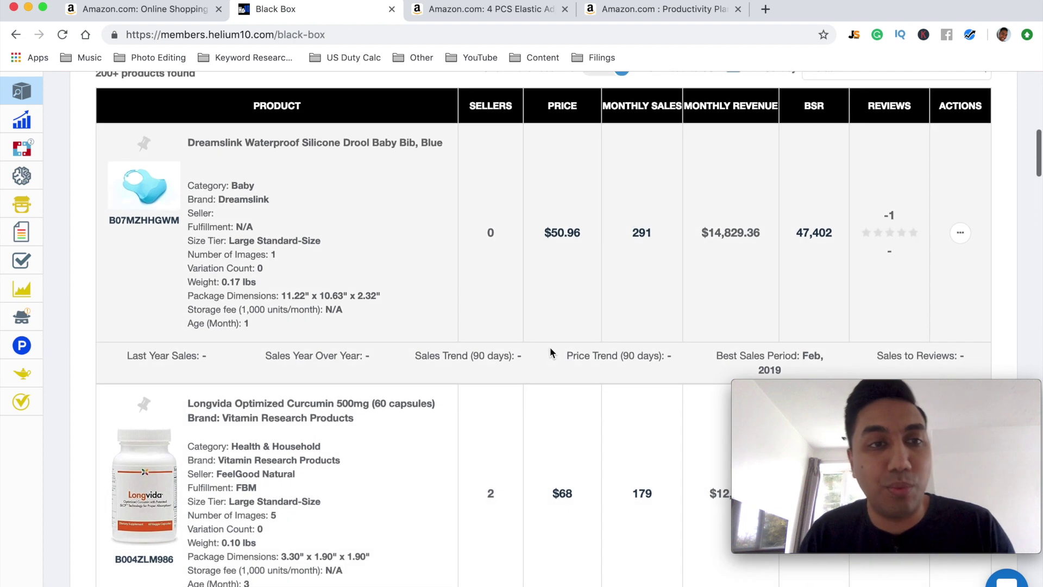
{"action": "scroll", "coordinate": [550, 353], "scroll_direction": "down", "scroll_amount": 1}
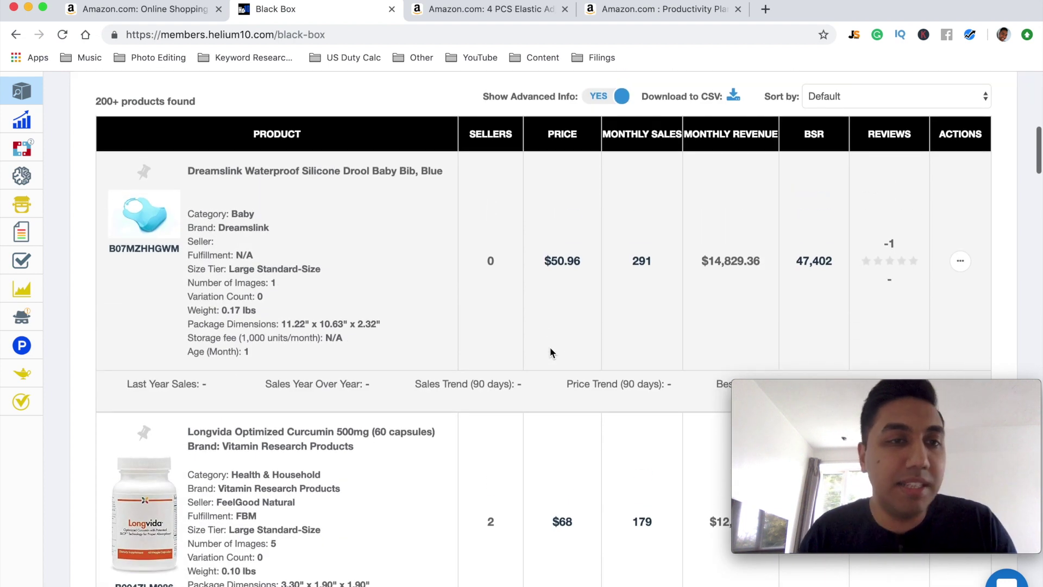
{"action": "scroll", "coordinate": [549, 352], "scroll_direction": "down", "scroll_amount": 2}
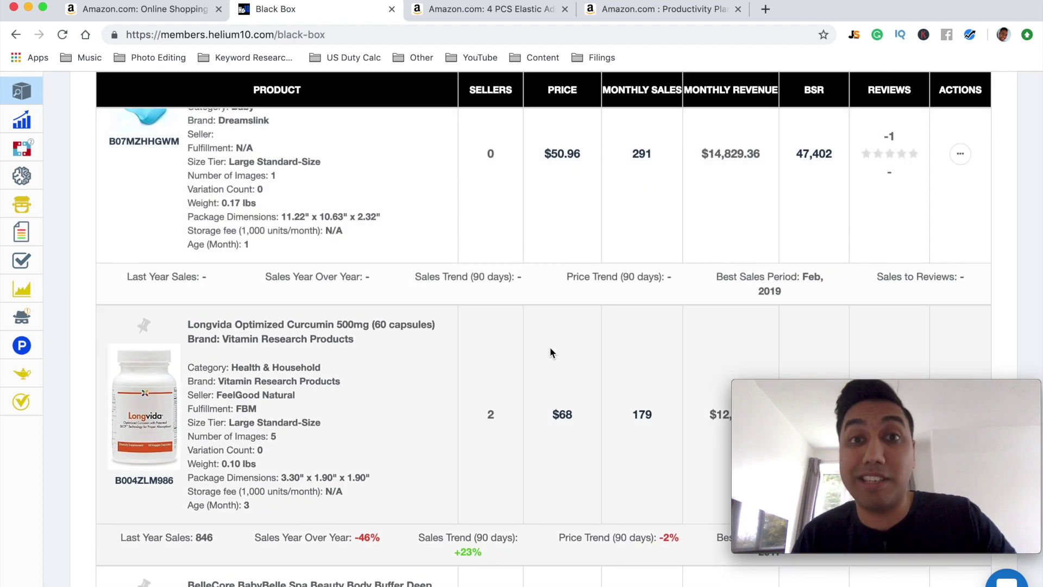
{"action": "scroll", "coordinate": [550, 352], "scroll_direction": "up", "scroll_amount": 1}
{"action": "scroll", "coordinate": [549, 348], "scroll_direction": "up", "scroll_amount": 1}
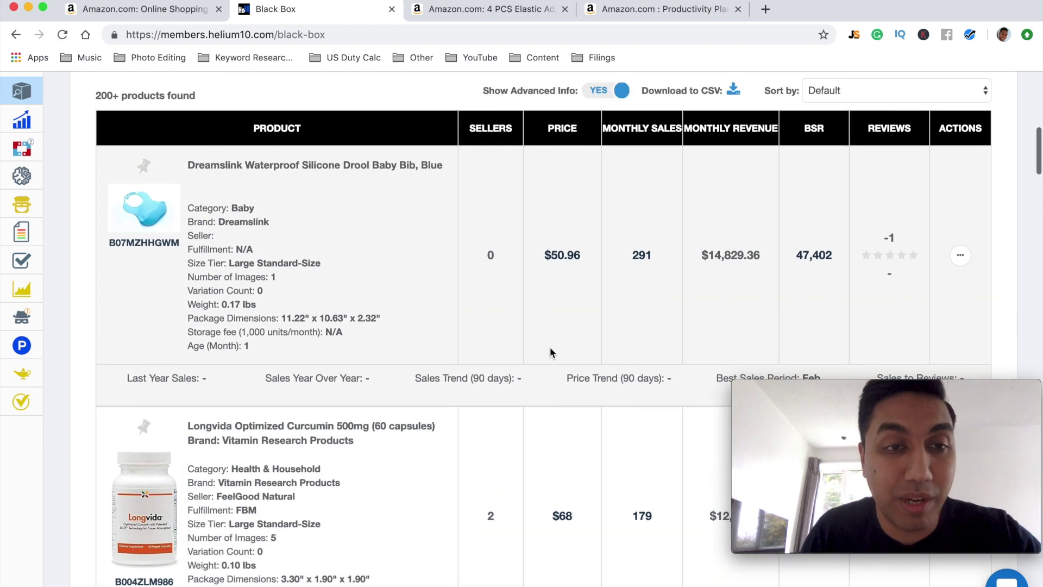
{"action": "scroll", "coordinate": [550, 348], "scroll_direction": "down", "scroll_amount": 1}
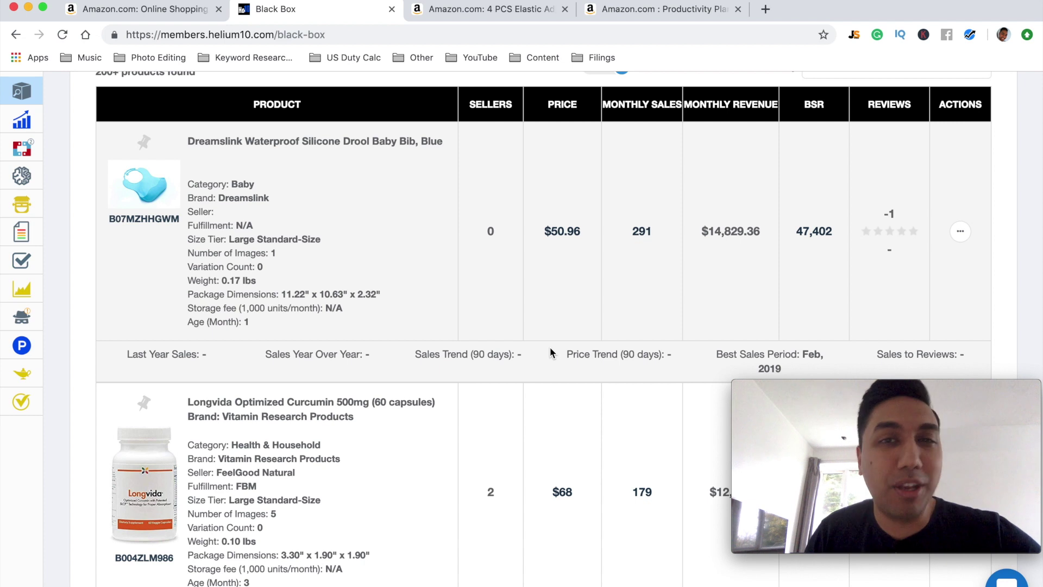
{"action": "scroll", "coordinate": [551, 350], "scroll_direction": "up", "scroll_amount": 1}
{"action": "scroll", "coordinate": [550, 350], "scroll_direction": "down", "scroll_amount": 2}
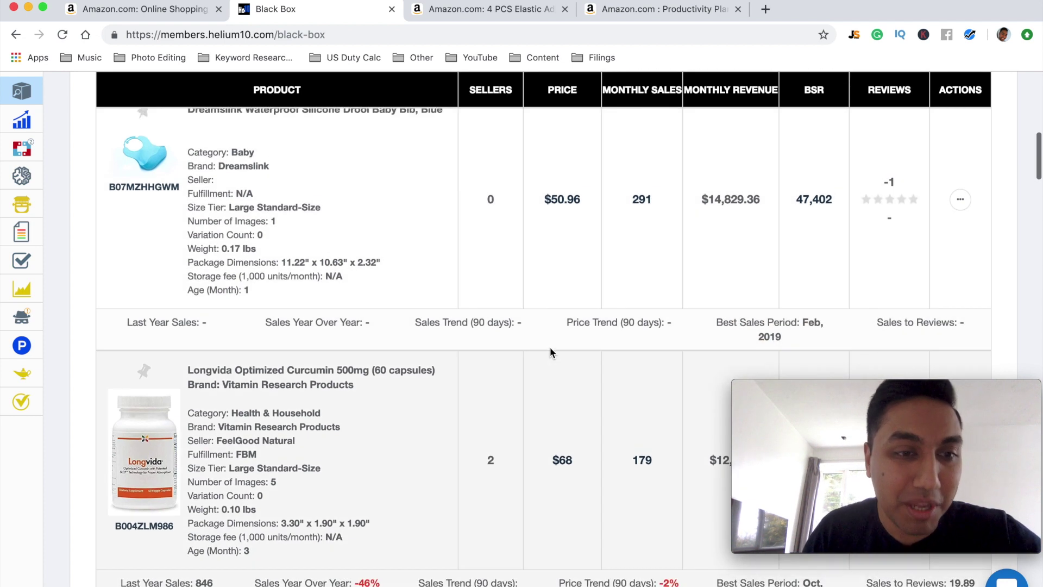
{"action": "scroll", "coordinate": [315, 170], "scroll_direction": "up", "scroll_amount": 1}
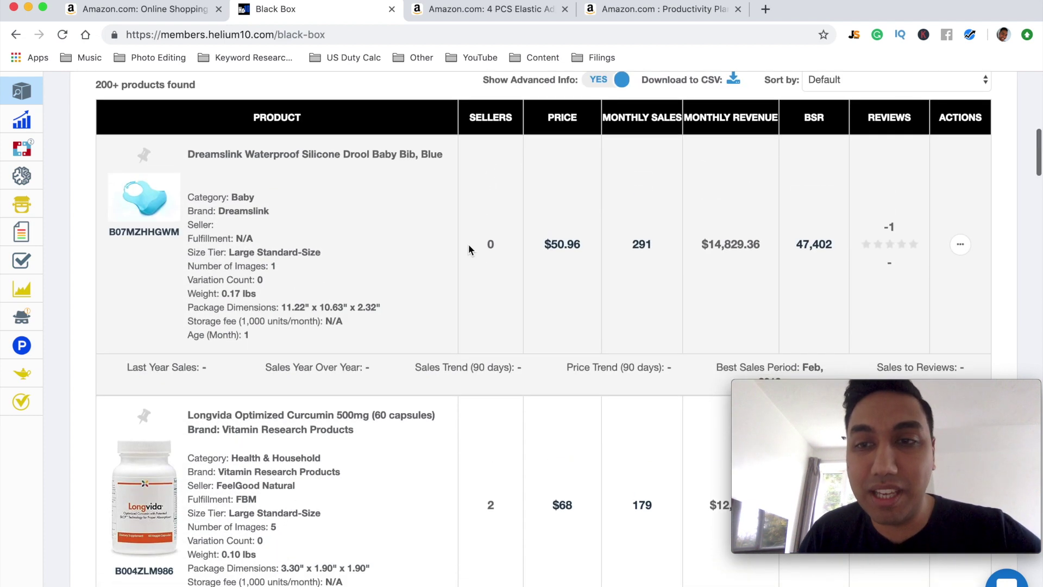
{"action": "scroll", "coordinate": [468, 244], "scroll_direction": "down", "scroll_amount": 1}
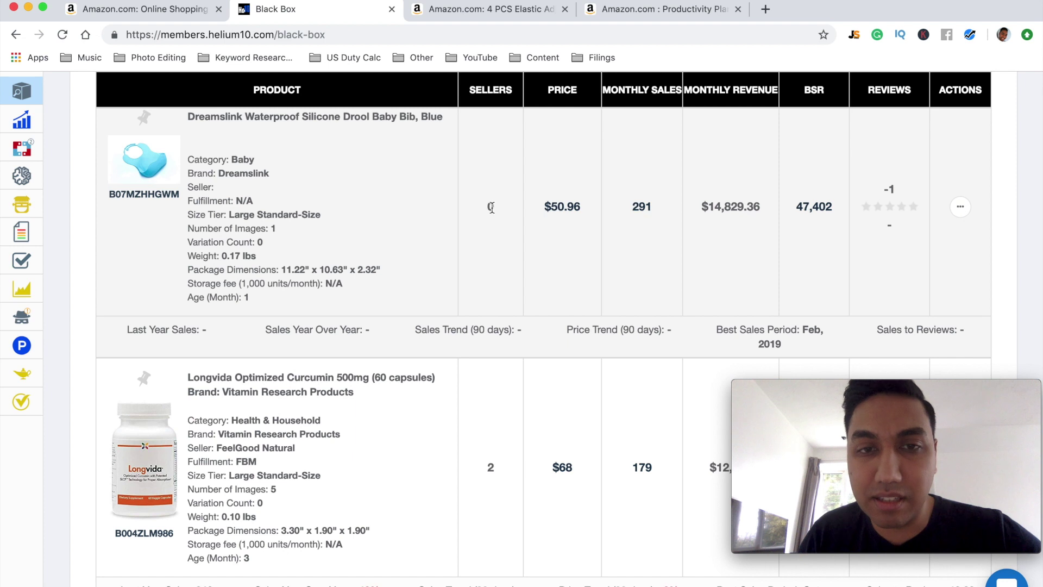
{"action": "left_click", "coordinate": [557, 219]}
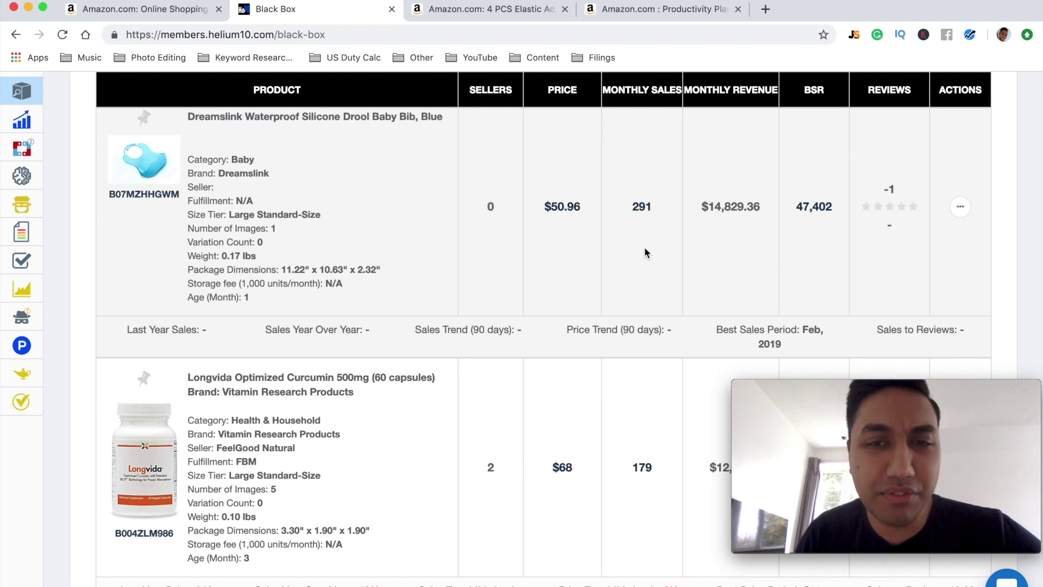
{"action": "scroll", "coordinate": [645, 255], "scroll_direction": "down", "scroll_amount": 3}
{"action": "scroll", "coordinate": [658, 277], "scroll_direction": "up", "scroll_amount": 5}
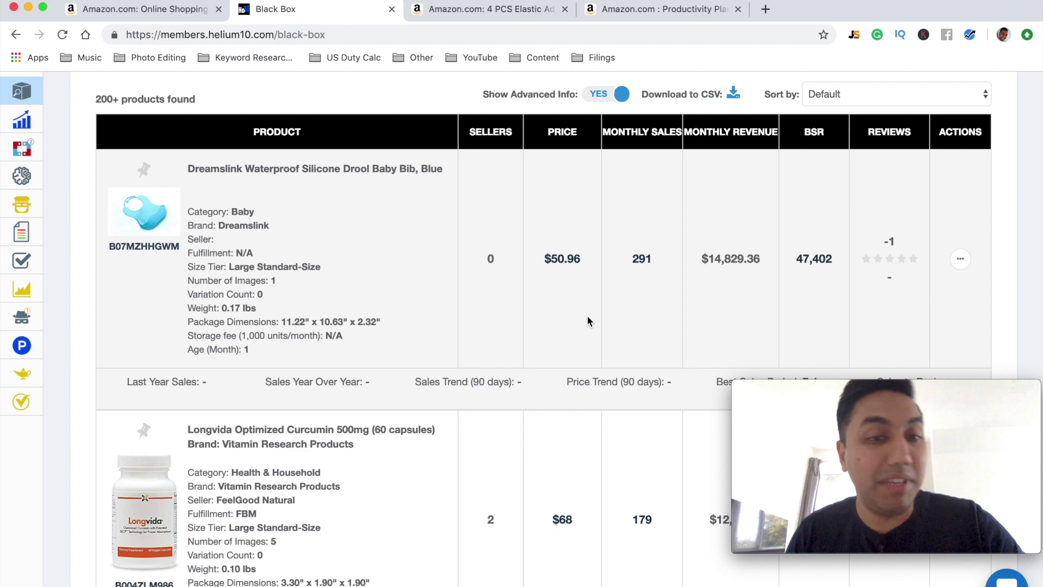
{"action": "scroll", "coordinate": [589, 321], "scroll_direction": "down", "scroll_amount": 10}
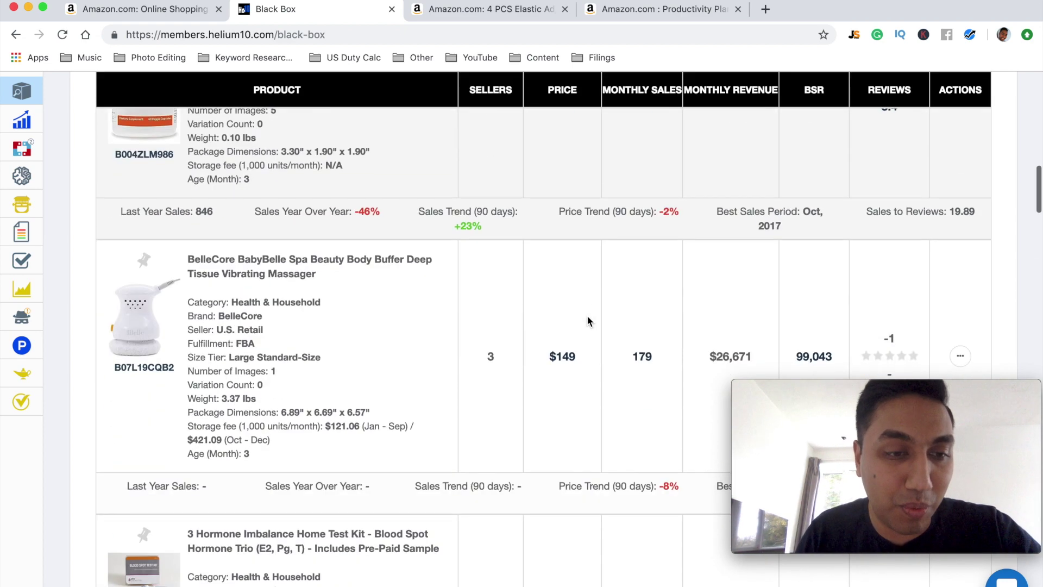
{"action": "scroll", "coordinate": [588, 321], "scroll_direction": "down", "scroll_amount": 20}
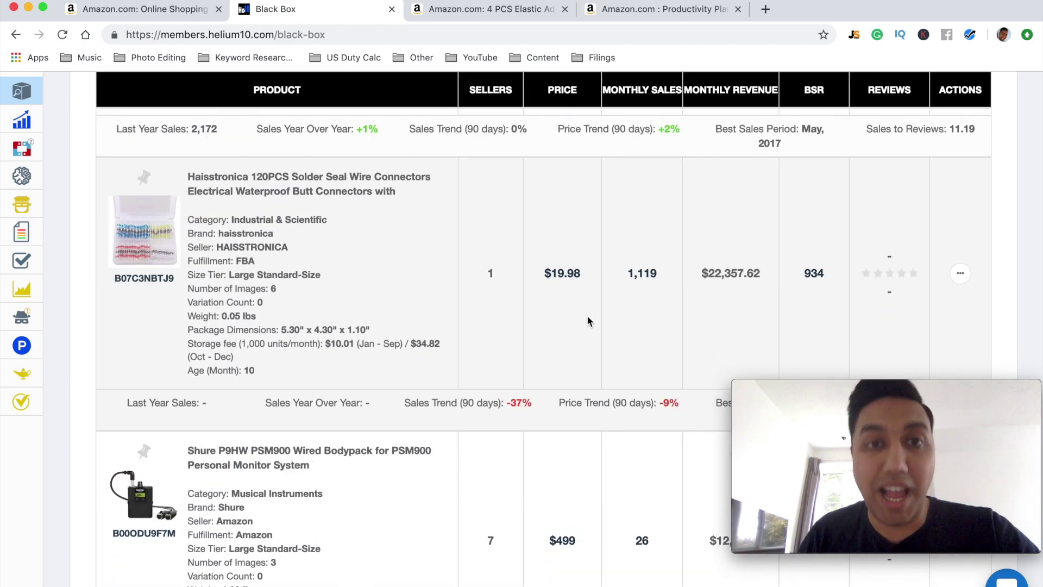
Set the minimum review count to 1 and run the product search again
{"action": "scroll", "coordinate": [588, 321], "scroll_direction": "up", "scroll_amount": 20}
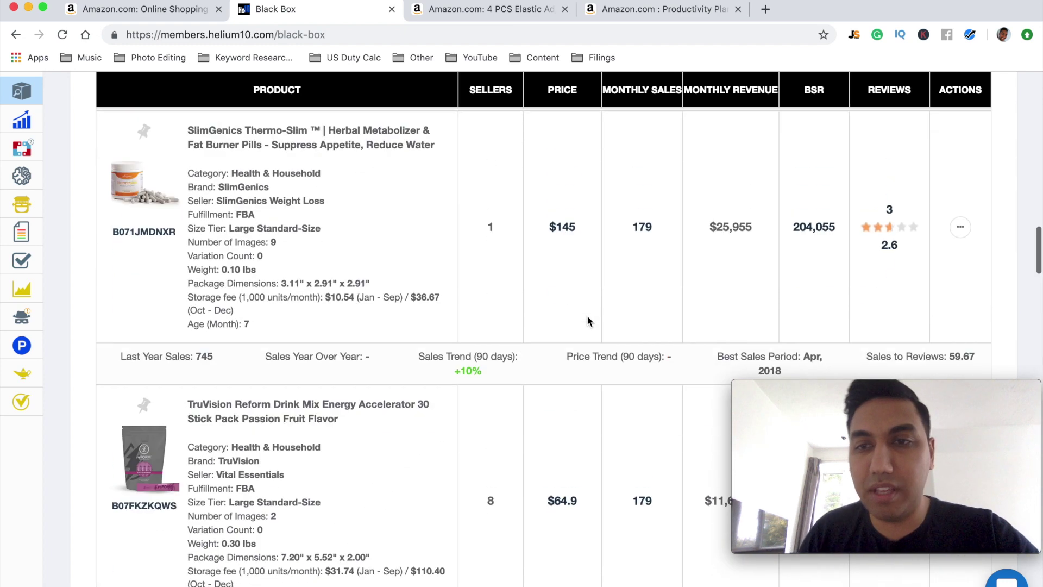
{"action": "scroll", "coordinate": [588, 321], "scroll_direction": "up", "scroll_amount": 10}
{"action": "scroll", "coordinate": [587, 315], "scroll_direction": "down", "scroll_amount": 3}
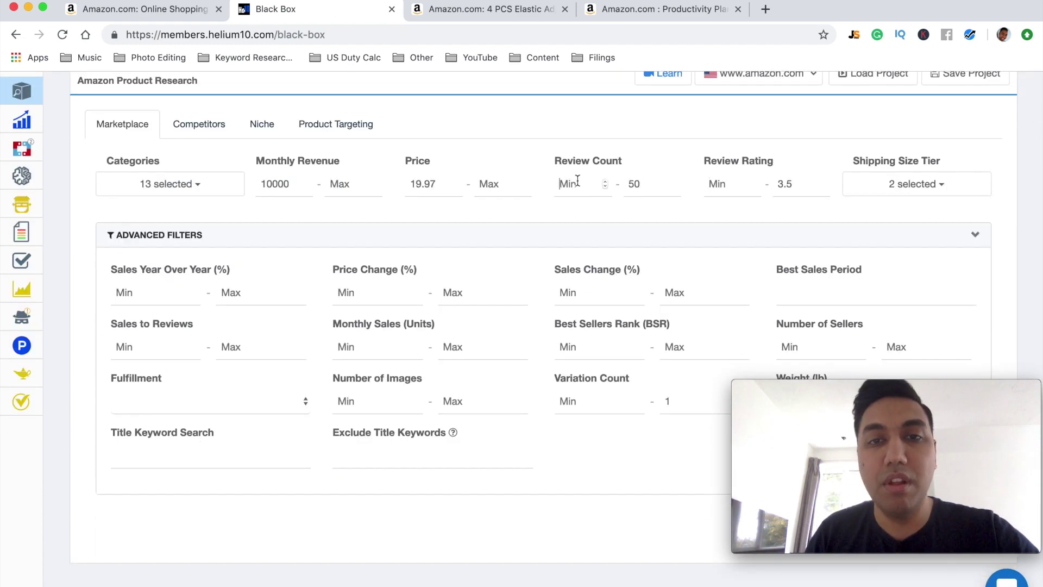
{"action": "scroll", "coordinate": [812, 236], "scroll_direction": "down", "scroll_amount": 5}
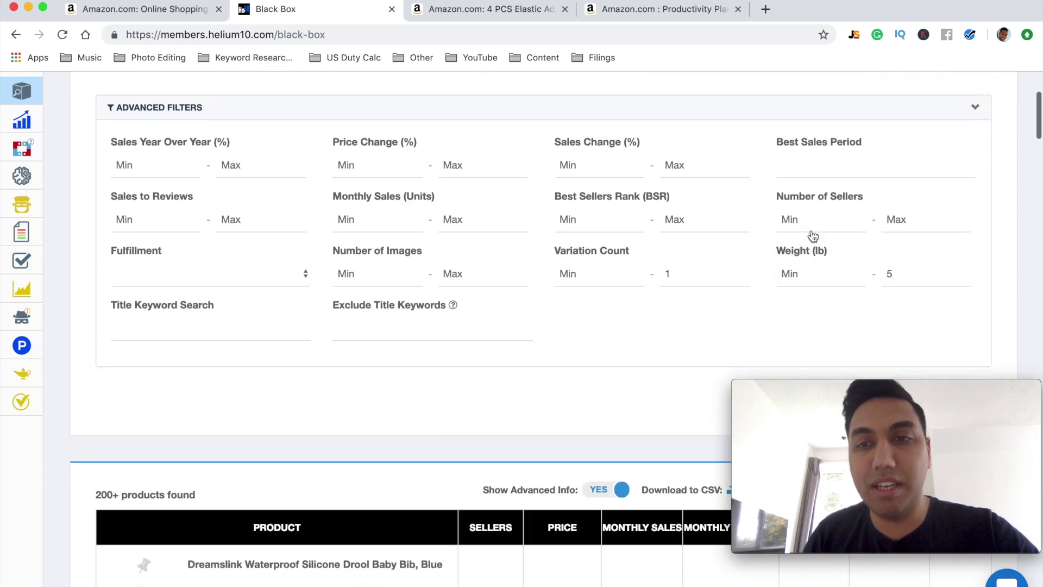
{"action": "left_click", "coordinate": [970, 228]}
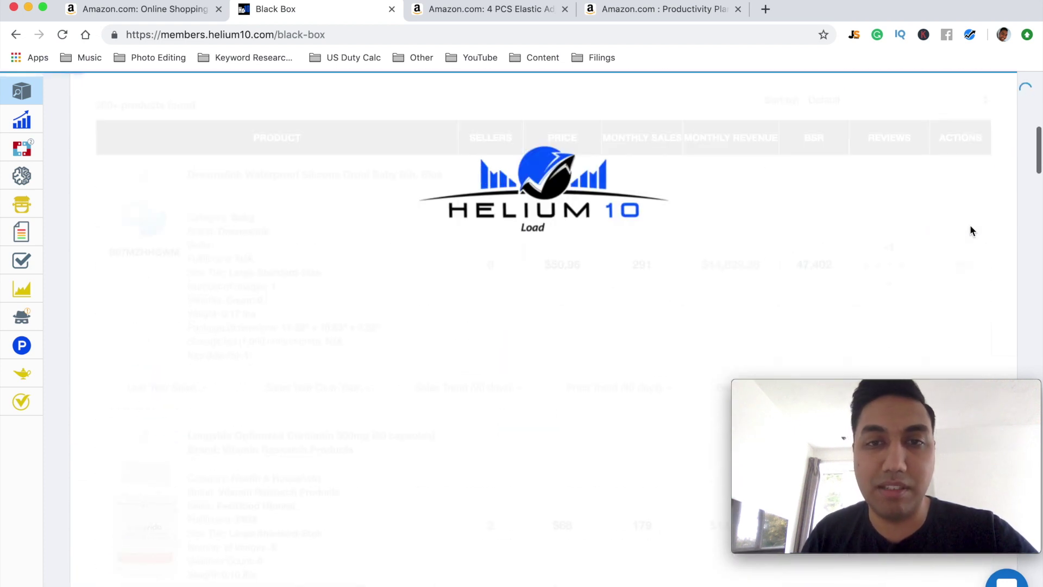
Browse the new search results for their reviews, prices and monthly sales, and return to the search filters
{"action": "scroll", "coordinate": [315, 435], "scroll_direction": "down", "scroll_amount": 15}
{"action": "scroll", "coordinate": [316, 440], "scroll_direction": "down", "scroll_amount": 20}
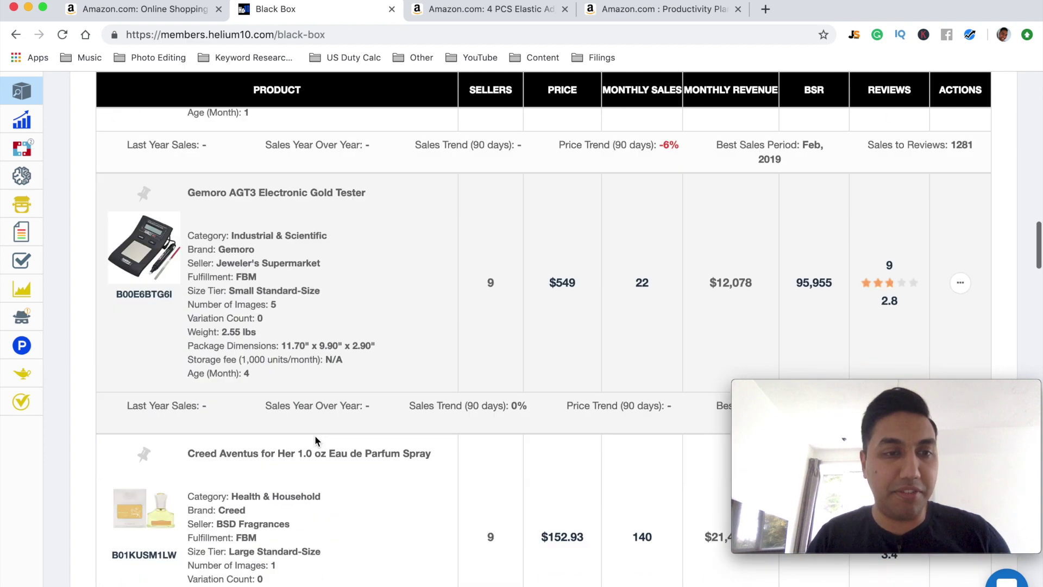
{"action": "scroll", "coordinate": [317, 440], "scroll_direction": "down", "scroll_amount": 20}
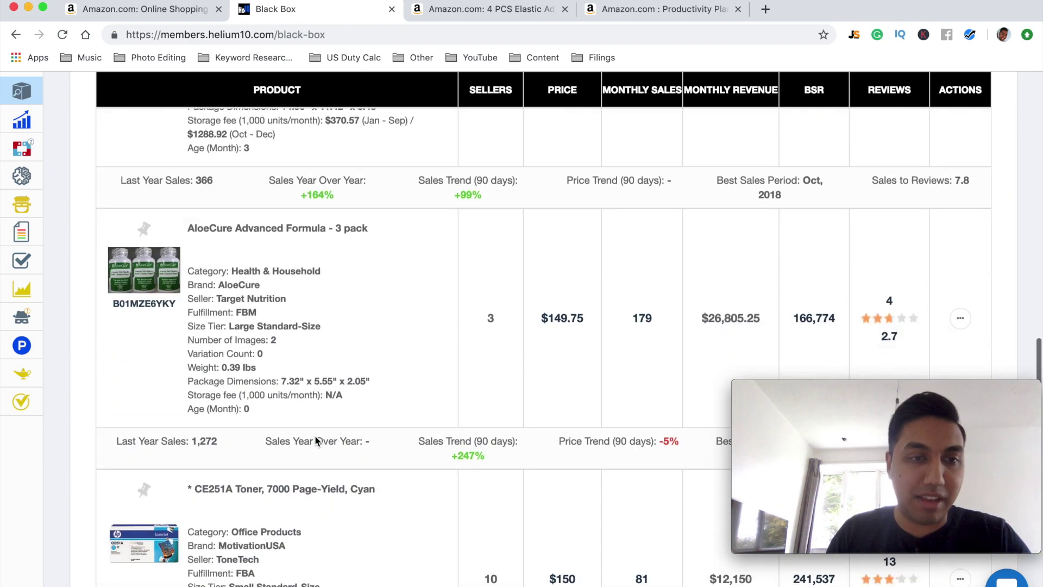
{"action": "scroll", "coordinate": [315, 440], "scroll_direction": "down", "scroll_amount": 3}
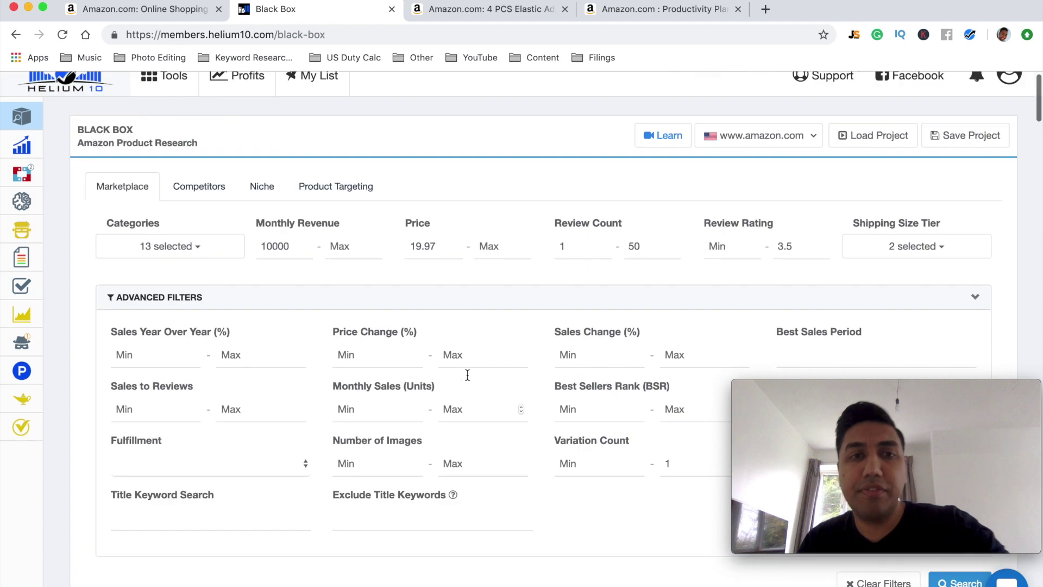
Set the maximum price to 51.94 and the maximum review rating to 3.8 in the search filters
{"action": "scroll", "coordinate": [467, 375], "scroll_direction": "down", "scroll_amount": 12}
{"action": "scroll", "coordinate": [468, 380], "scroll_direction": "up", "scroll_amount": 15}
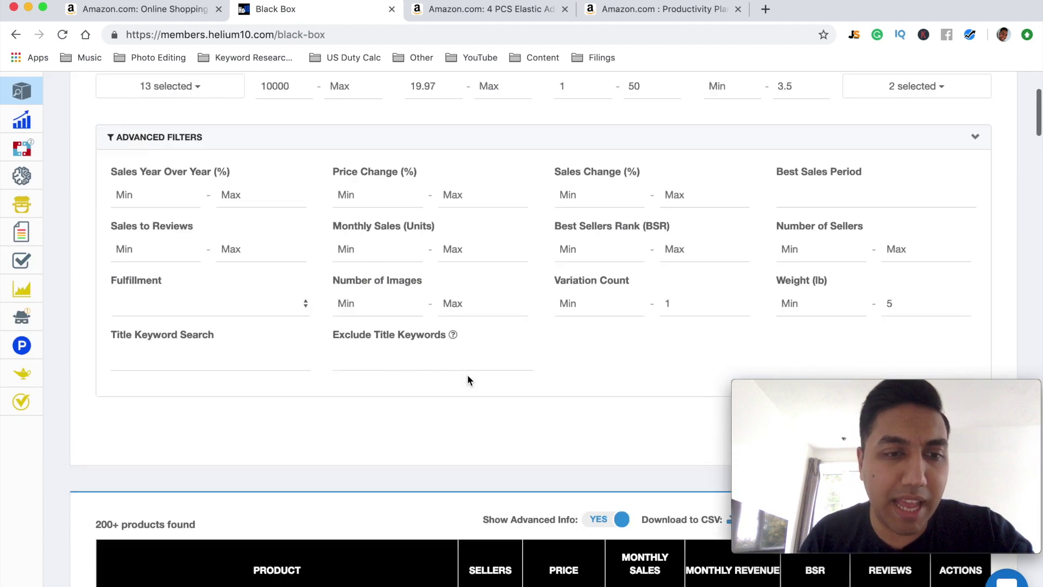
{"action": "scroll", "coordinate": [469, 379], "scroll_direction": "down", "scroll_amount": 1}
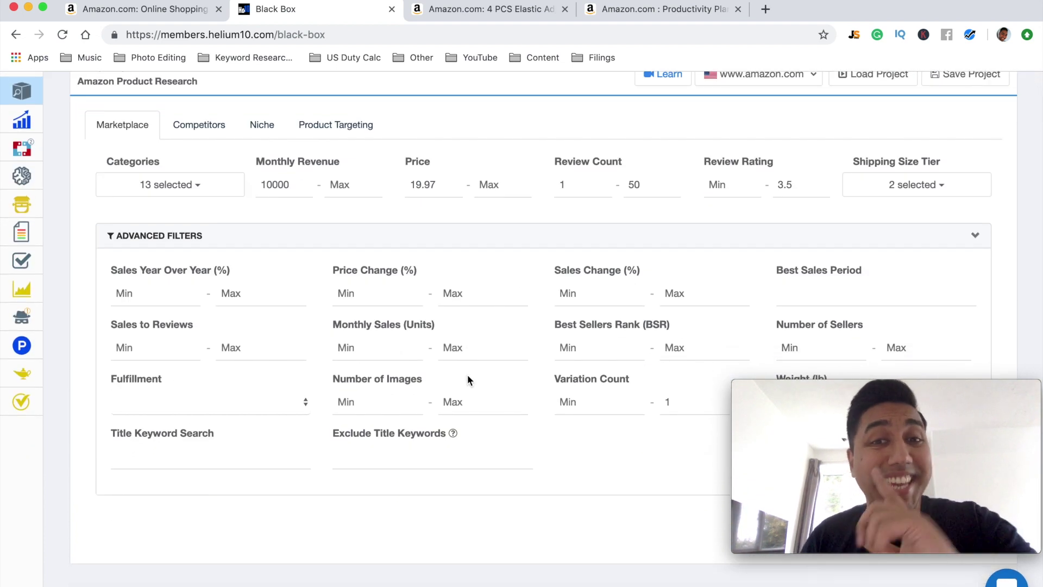
{"action": "scroll", "coordinate": [468, 380], "scroll_direction": "down", "scroll_amount": 2}
{"action": "scroll", "coordinate": [468, 379], "scroll_direction": "up", "scroll_amount": 2}
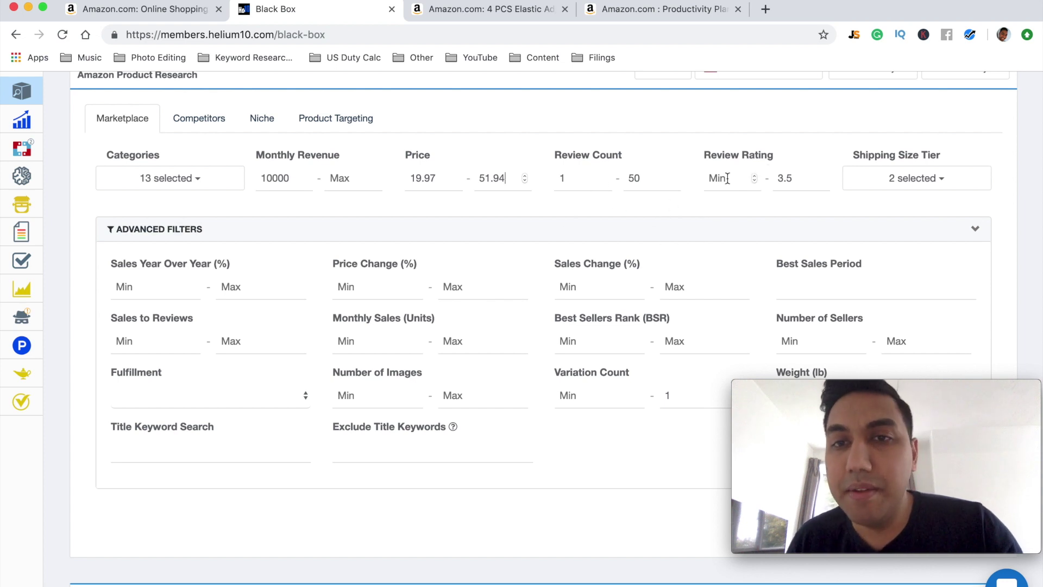
{"action": "left_click", "coordinate": [798, 181]}
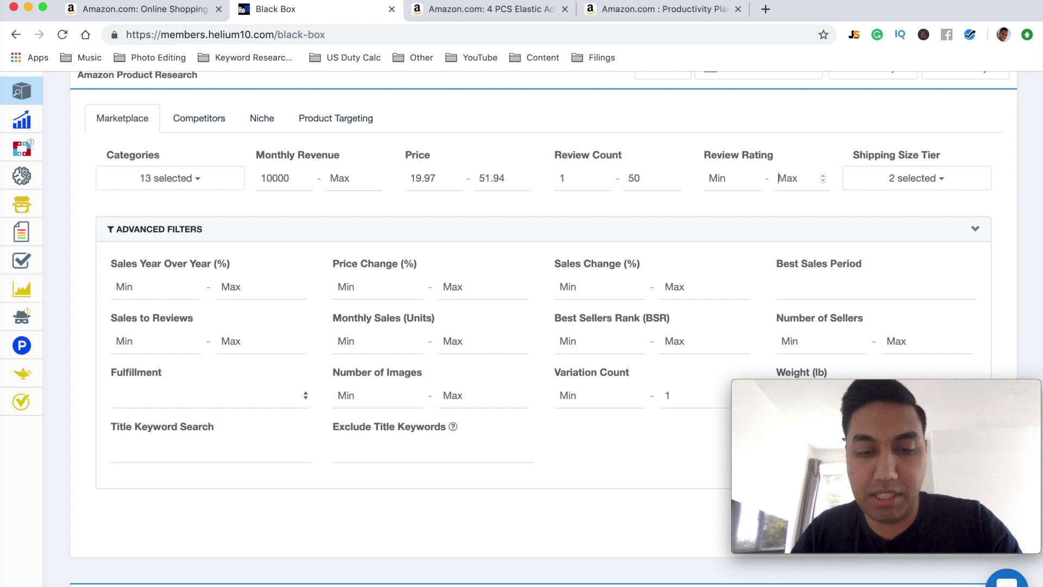
Clear the maximum variation count, set the maximum weight to 7 lb and run the product search again
{"action": "scroll", "coordinate": [543, 328], "scroll_direction": "down", "scroll_amount": 2}
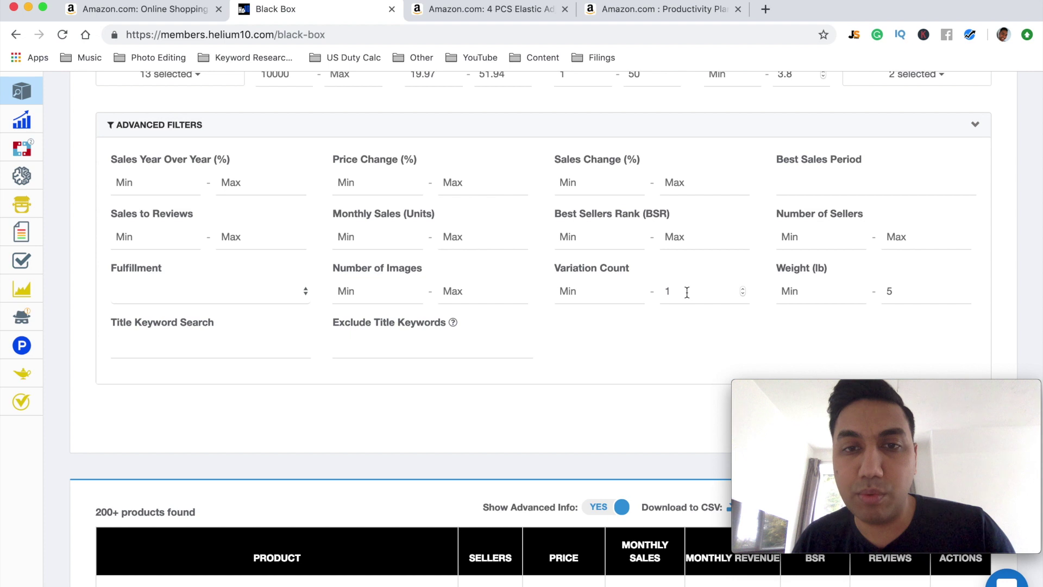
{"action": "key", "text": "BackSpace"}
{"action": "scroll", "coordinate": [702, 349], "scroll_direction": "down", "scroll_amount": 1}
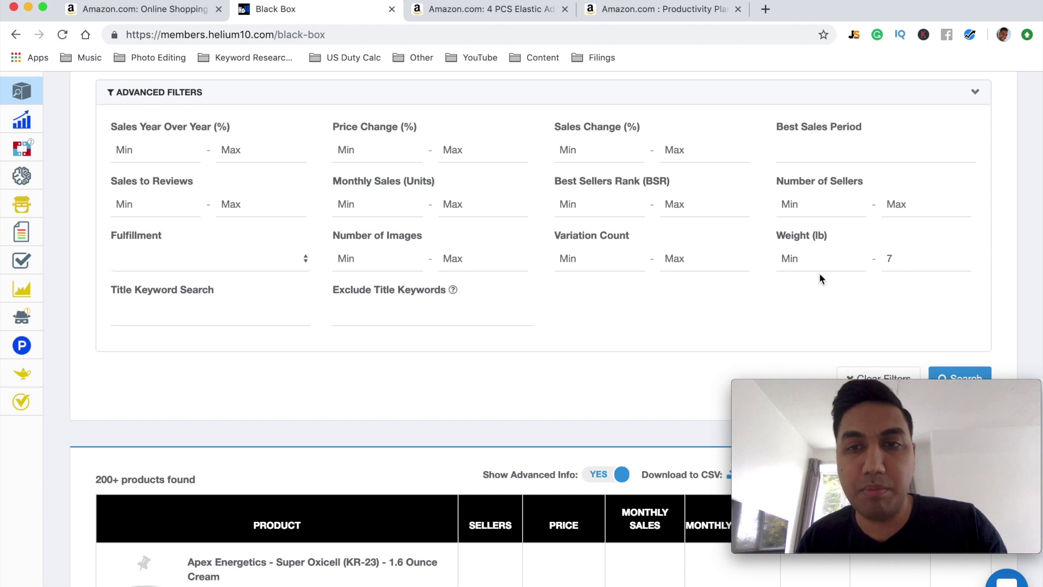
{"action": "scroll", "coordinate": [674, 346], "scroll_direction": "up", "scroll_amount": 5}
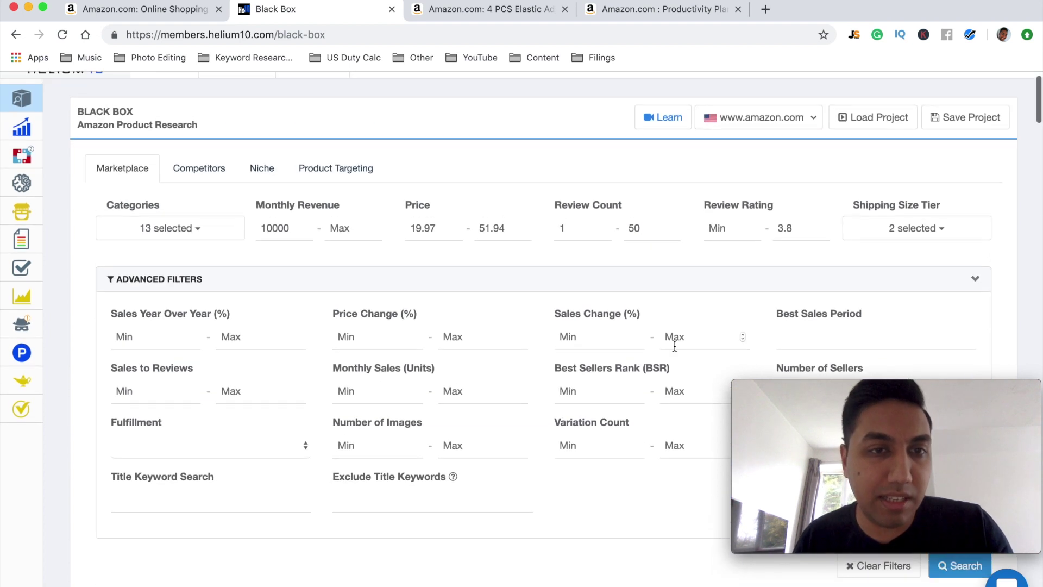
{"action": "scroll", "coordinate": [674, 345], "scroll_direction": "down", "scroll_amount": 6}
{"action": "left_click", "coordinate": [961, 270]}
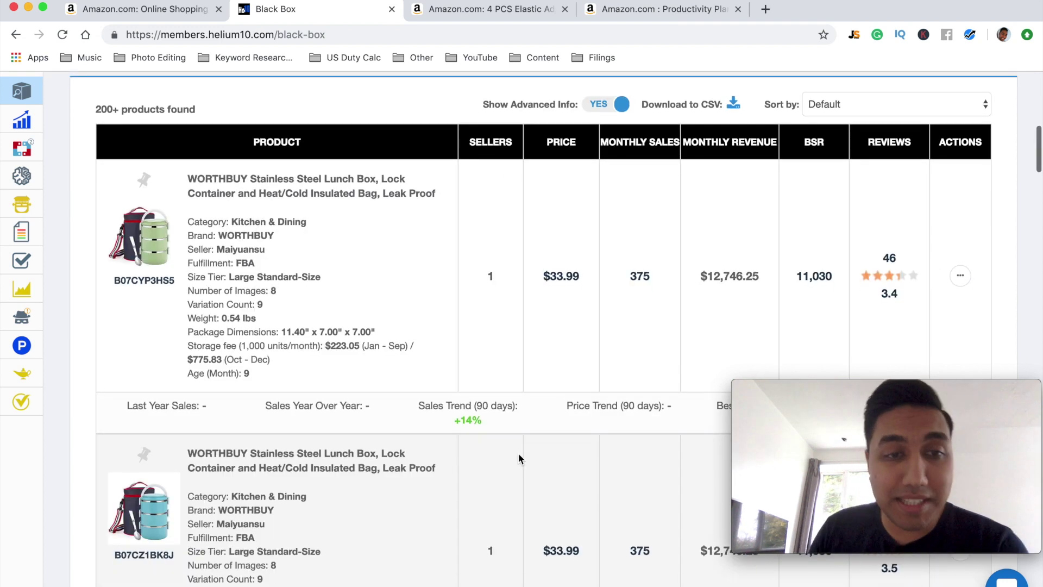
Look over the new search results and compare them with the price, review and weight filters
{"action": "scroll", "coordinate": [445, 371], "scroll_direction": "down", "scroll_amount": 5}
{"action": "scroll", "coordinate": [445, 371], "scroll_direction": "up", "scroll_amount": 5}
{"action": "scroll", "coordinate": [595, 342], "scroll_direction": "up", "scroll_amount": 3}
{"action": "scroll", "coordinate": [565, 363], "scroll_direction": "down", "scroll_amount": 2}
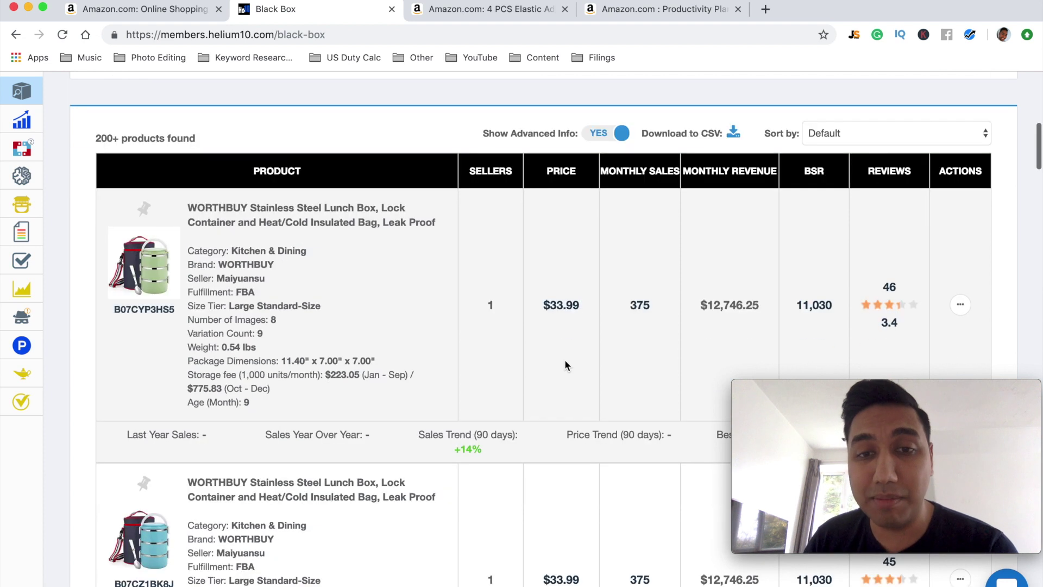
{"action": "scroll", "coordinate": [565, 363], "scroll_direction": "up", "scroll_amount": 10}
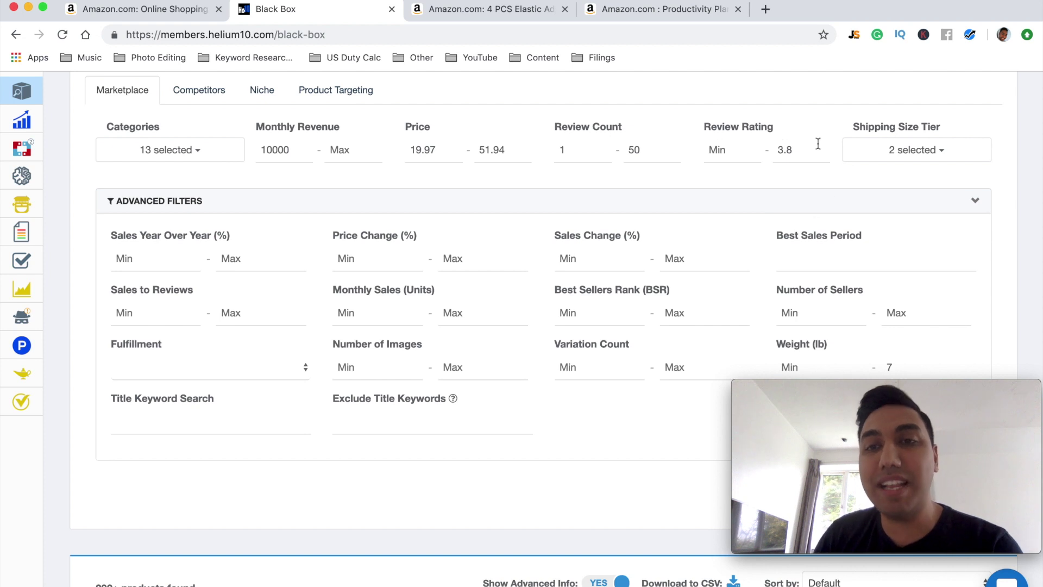
{"action": "scroll", "coordinate": [785, 202], "scroll_direction": "down", "scroll_amount": 1}
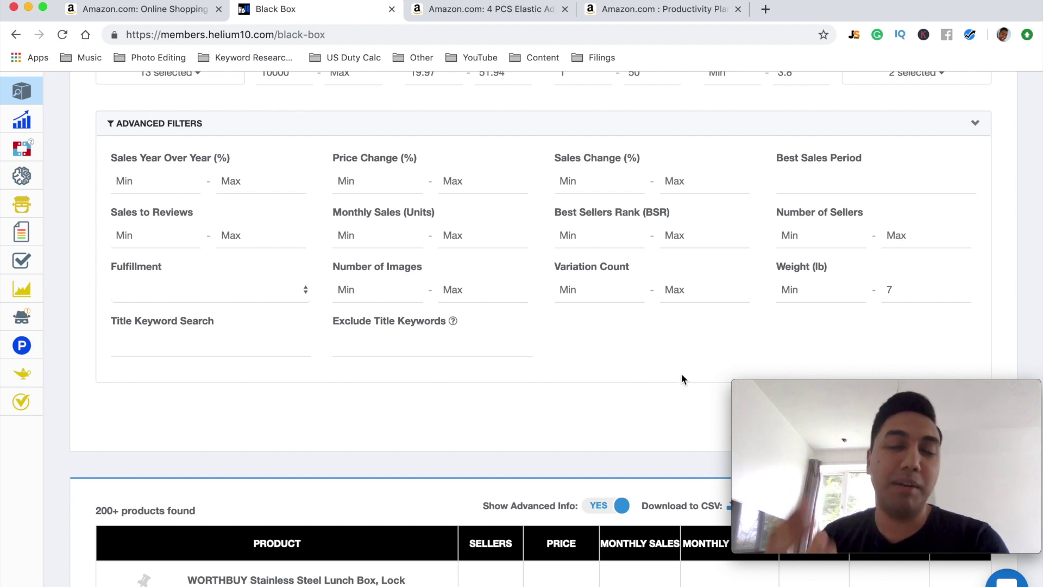
{"action": "scroll", "coordinate": [682, 378], "scroll_direction": "down", "scroll_amount": 2}
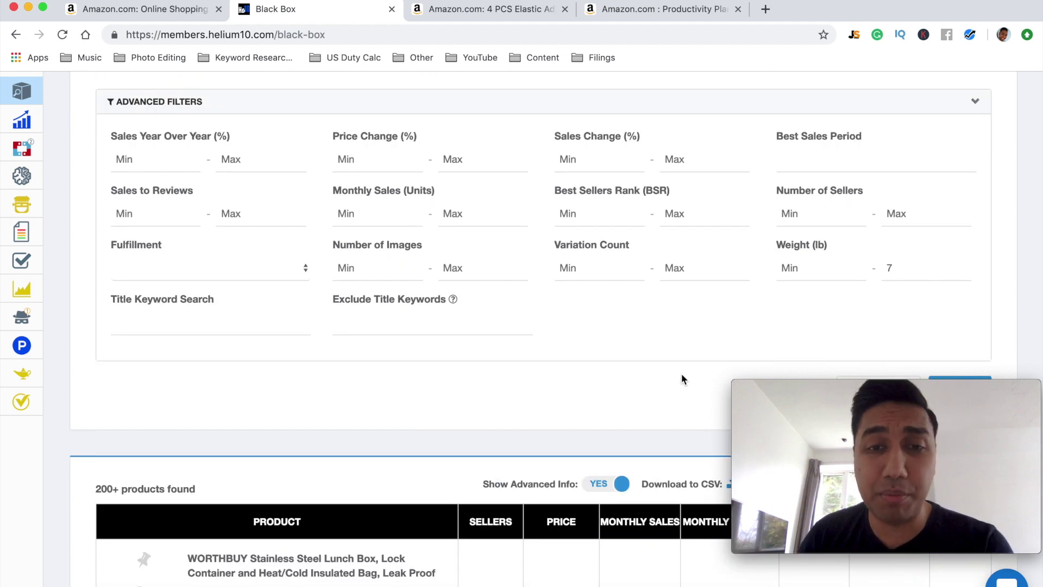
{"action": "scroll", "coordinate": [683, 379], "scroll_direction": "down", "scroll_amount": 5}
{"action": "scroll", "coordinate": [682, 379], "scroll_direction": "down", "scroll_amount": 5}
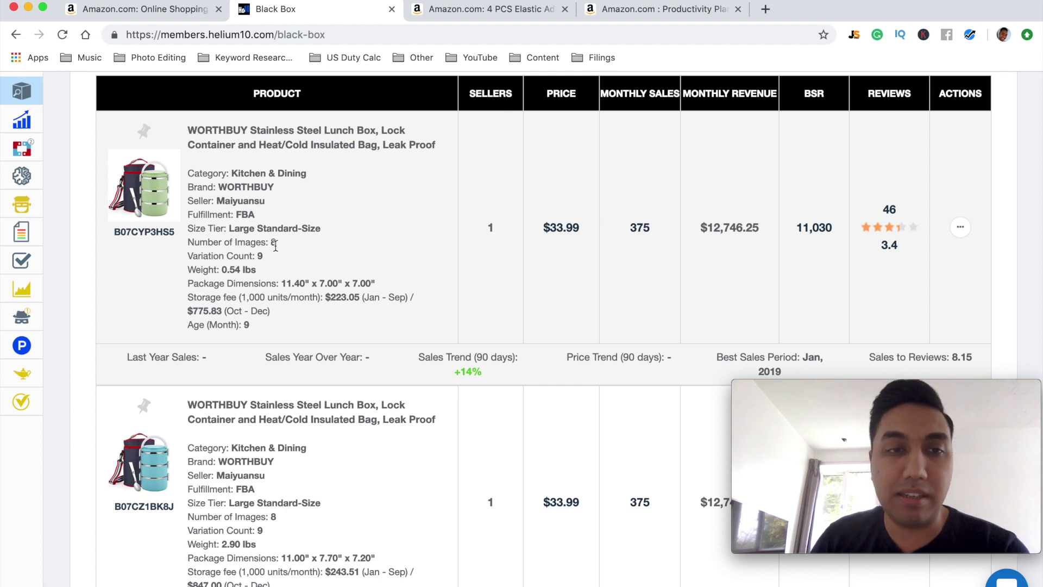
Examine the number of images, variation count and weight of the first WORTHBUY stainless steel lunch box
{"action": "mouse_move", "coordinate": [278, 244]}
{"action": "left_mouse_down"}
{"action": "mouse_move", "coordinate": [207, 256]}
{"action": "mouse_move", "coordinate": [271, 259]}
{"action": "left_mouse_up"}
{"action": "left_click", "coordinate": [259, 257]}
{"action": "left_click", "coordinate": [163, 267]}
{"action": "left_click", "coordinate": [271, 259]}
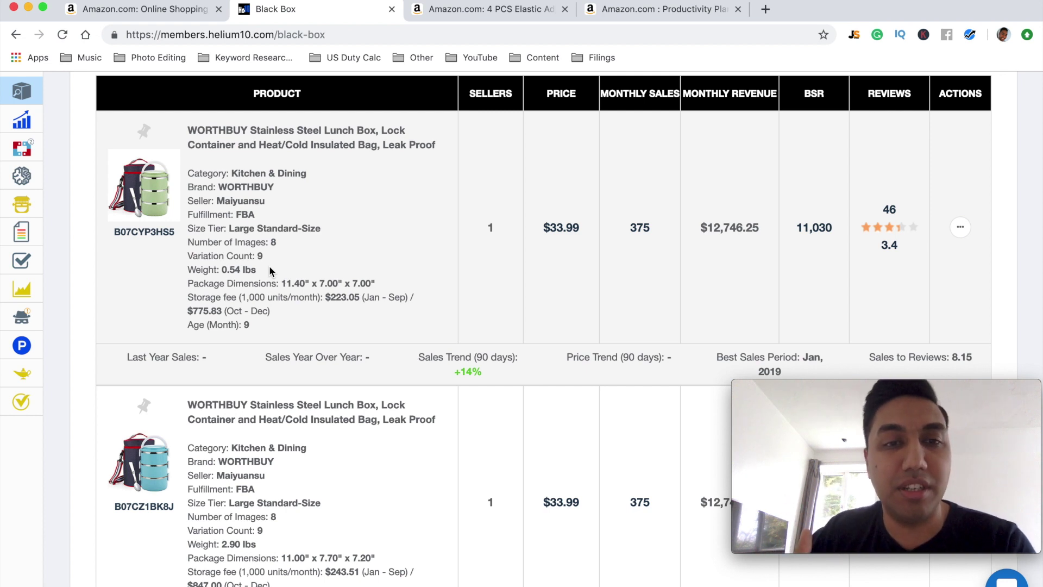
{"action": "left_click_drag", "start_coordinate": [261, 278], "coordinate": [216, 273]}
{"action": "left_click", "coordinate": [266, 271]}
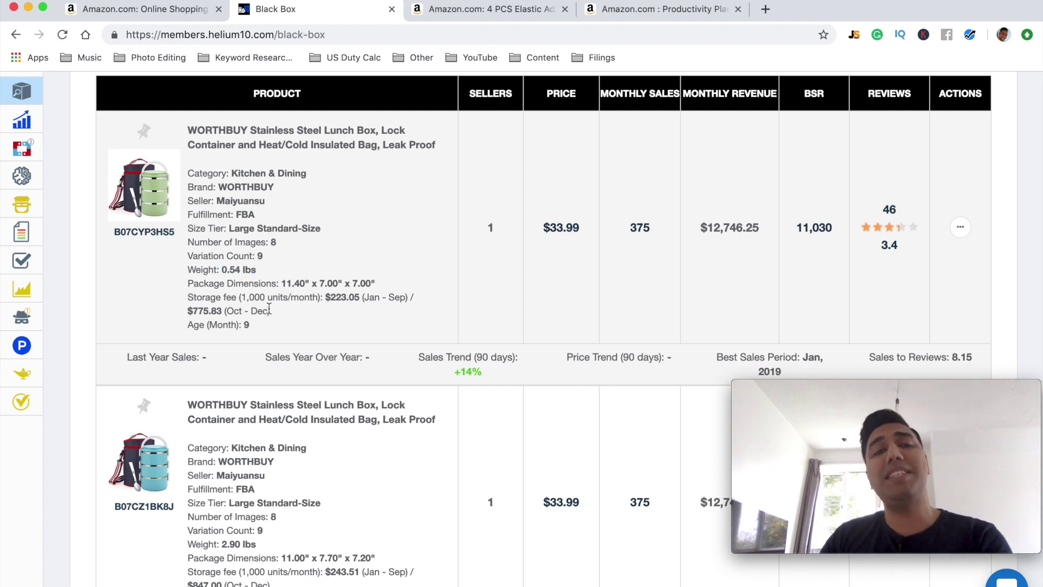
Examine the first lunch box's package dimensions and its storage fees for both parts of the year
{"action": "left_click_drag", "start_coordinate": [279, 284], "coordinate": [377, 278]}
{"action": "left_click", "coordinate": [377, 279]}
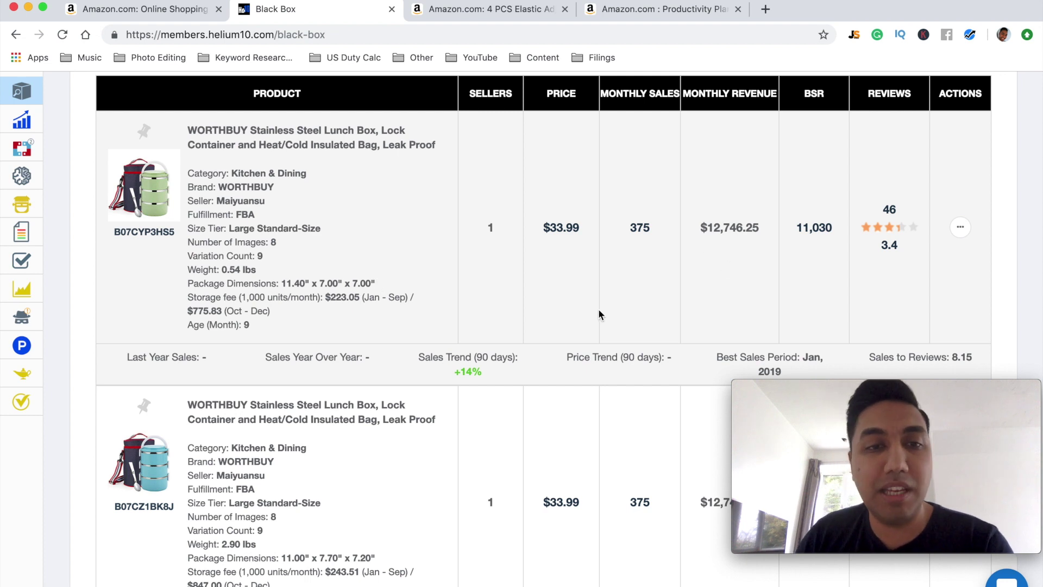
{"action": "left_click_drag", "start_coordinate": [189, 297], "coordinate": [350, 295]}
{"action": "left_click", "coordinate": [351, 328]}
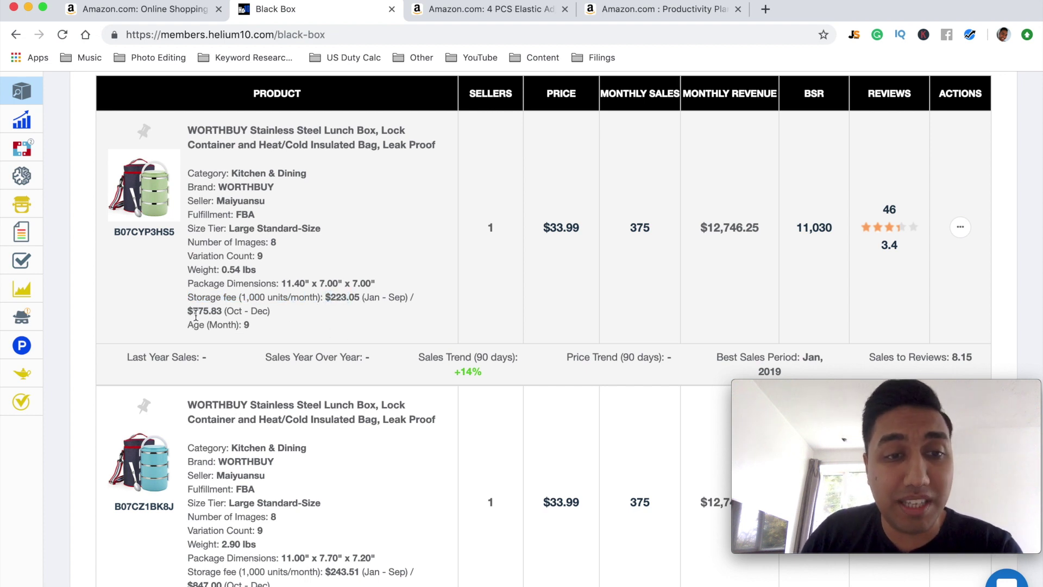
{"action": "left_click_drag", "start_coordinate": [188, 312], "coordinate": [221, 310]}
{"action": "left_click", "coordinate": [273, 320]}
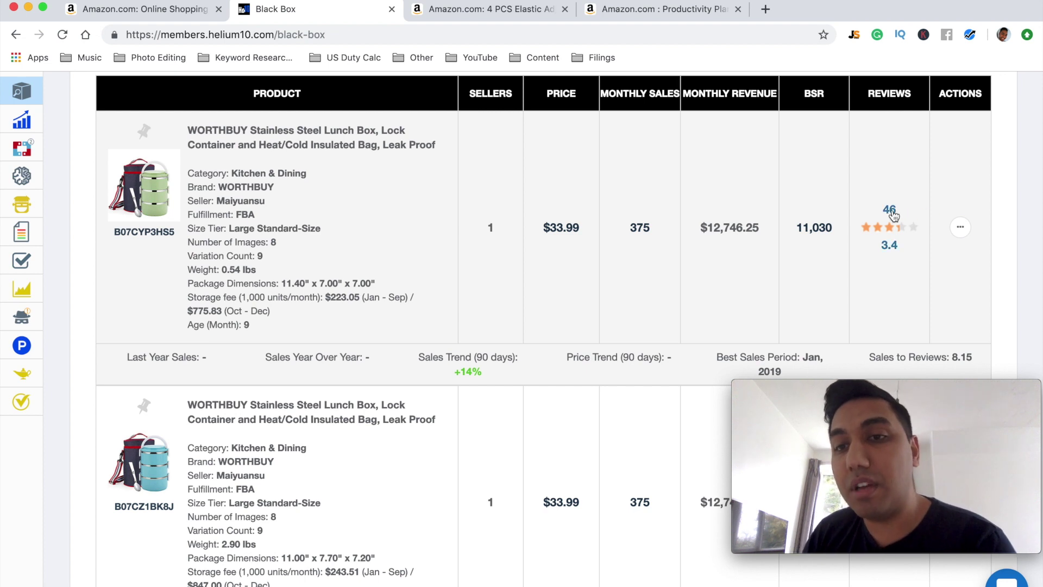
View the first lunch box's review count and rating history over all time, 1 year and 90 days, and close the chart
{"action": "scroll", "coordinate": [894, 218], "scroll_direction": "down", "scroll_amount": 1}
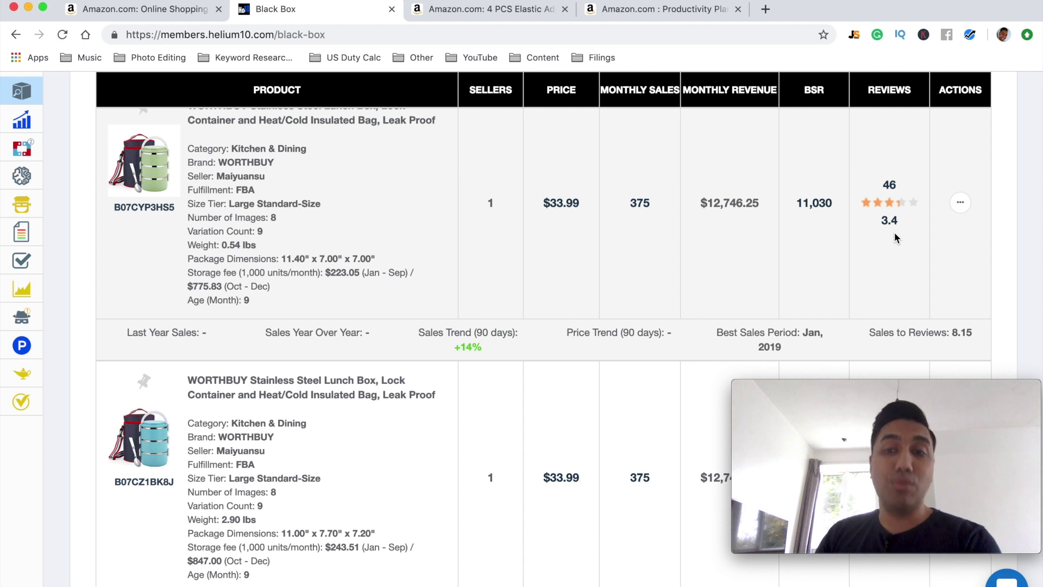
{"action": "scroll", "coordinate": [894, 233], "scroll_direction": "up", "scroll_amount": 1}
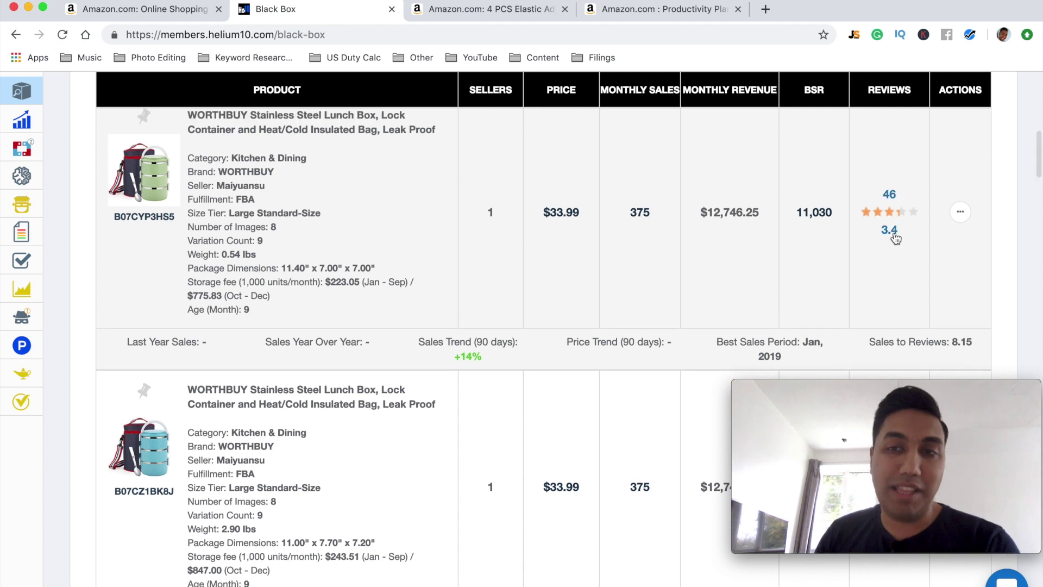
{"action": "scroll", "coordinate": [896, 238], "scroll_direction": "up", "scroll_amount": 1}
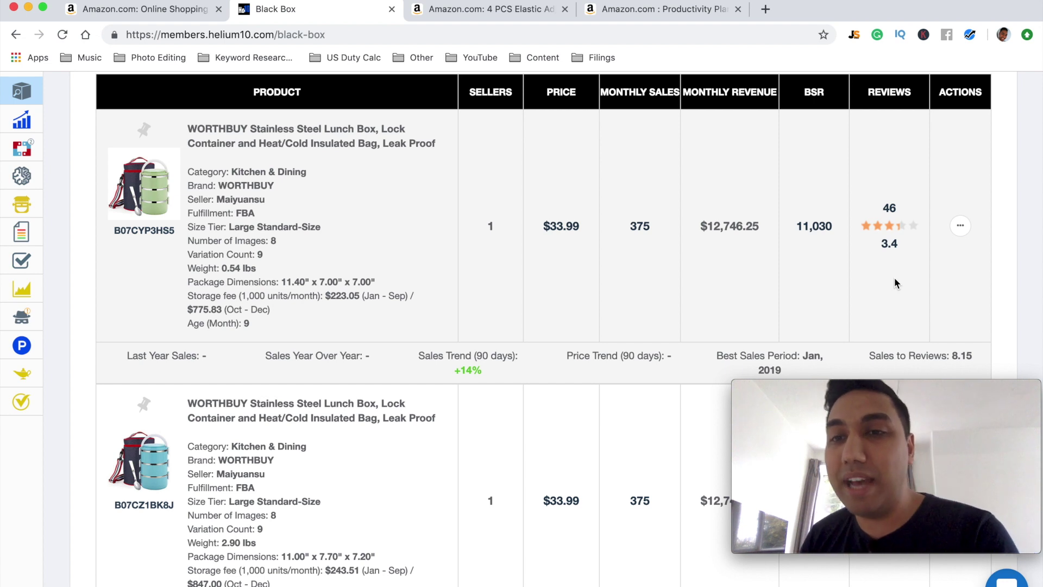
{"action": "left_click", "coordinate": [889, 244]}
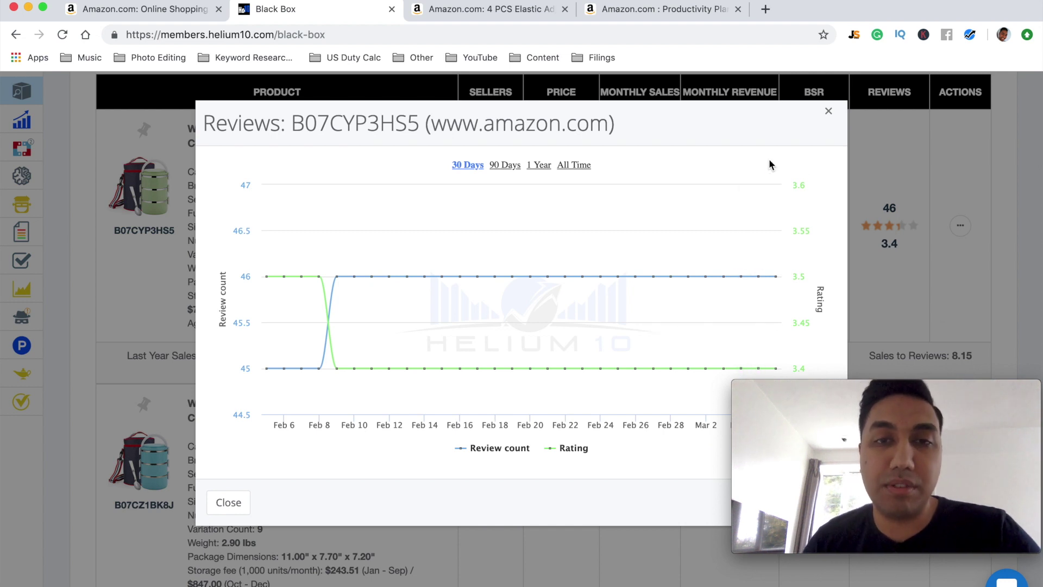
{"action": "left_click", "coordinate": [586, 169]}
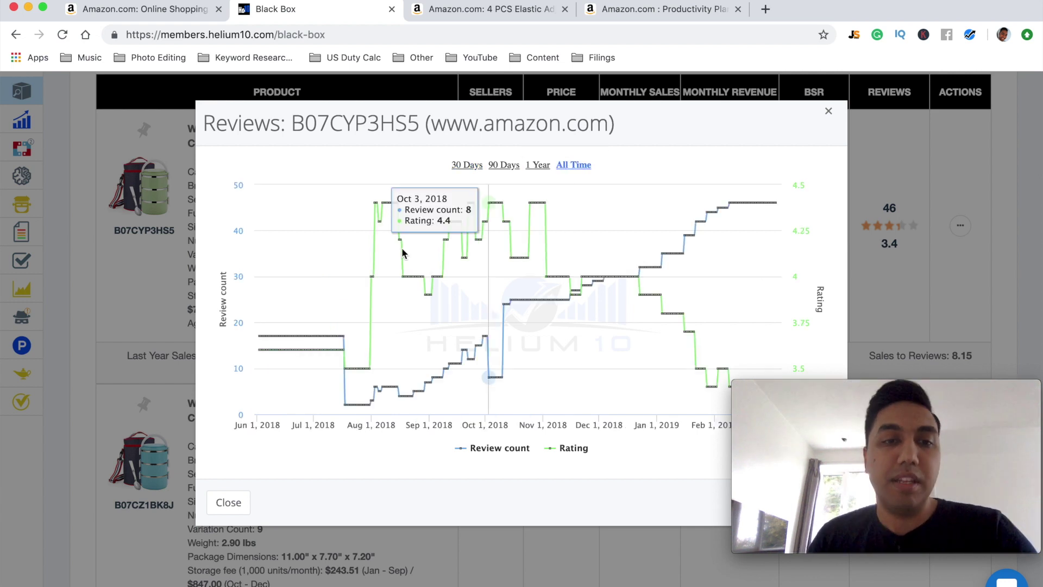
{"action": "mouse_move", "coordinate": [284, 297]}
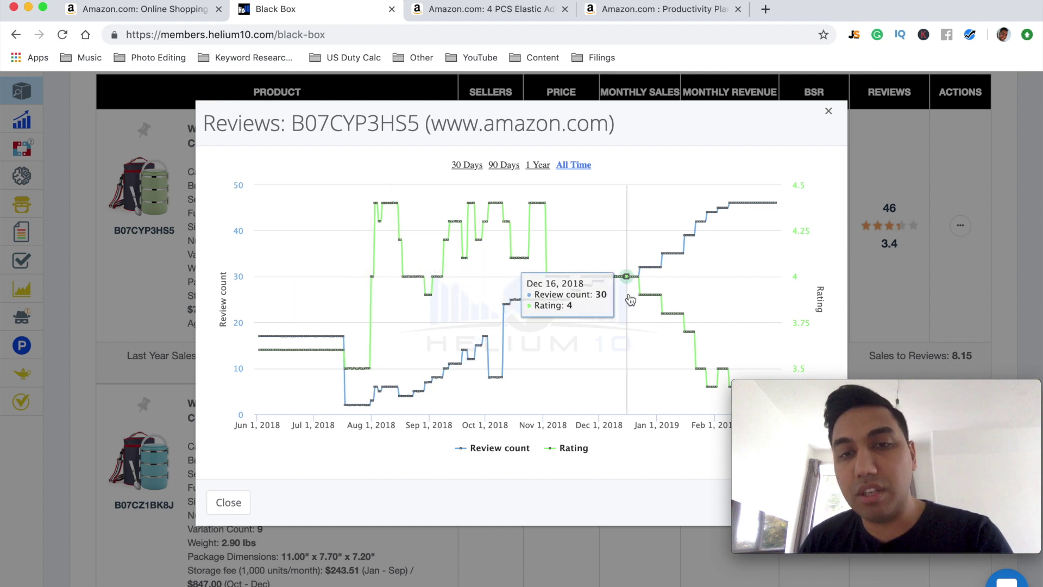
{"action": "left_click", "coordinate": [533, 168]}
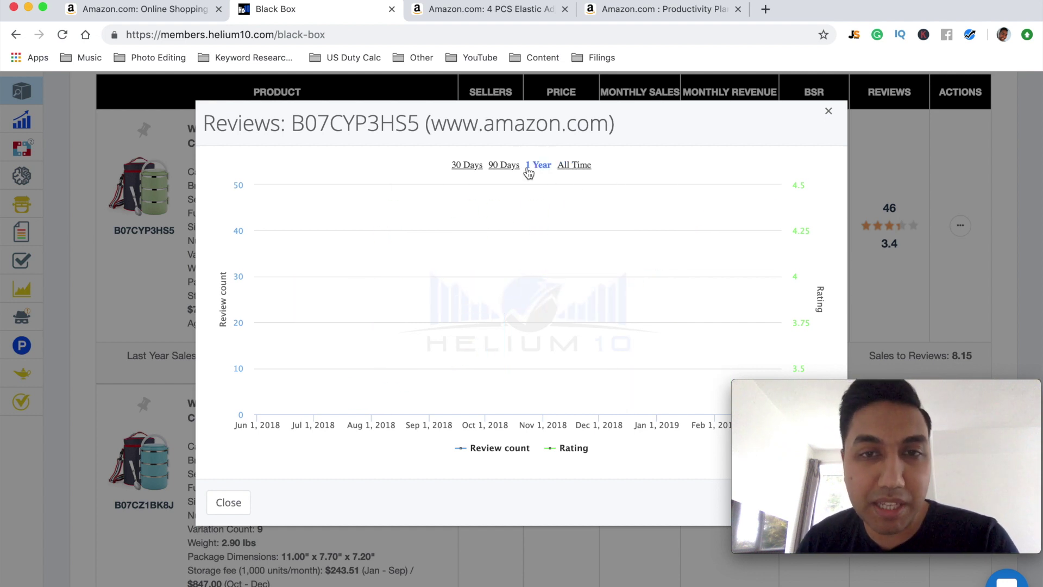
{"action": "left_click", "coordinate": [506, 167]}
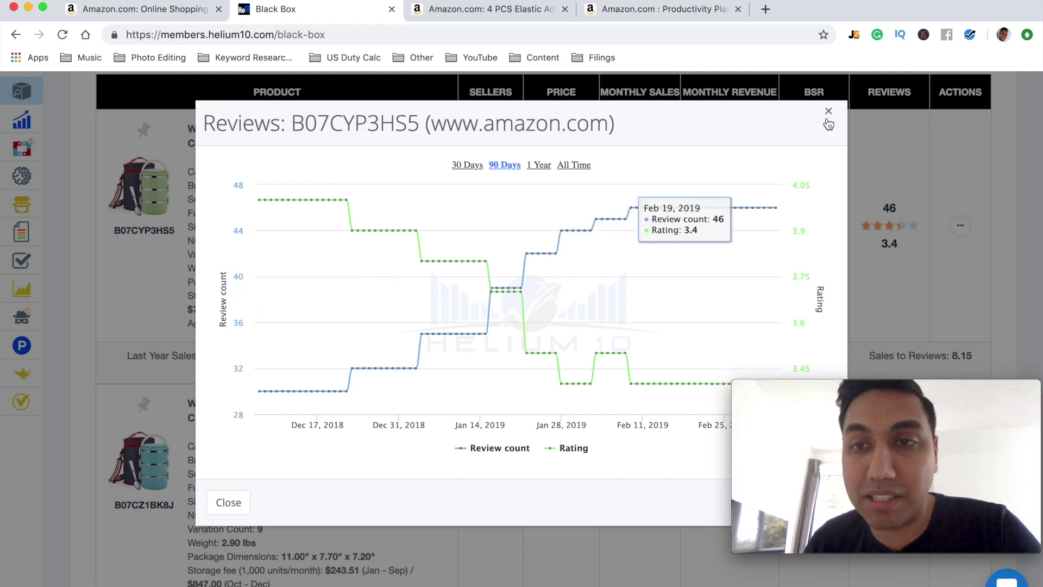
{"action": "key", "text": "Escape"}
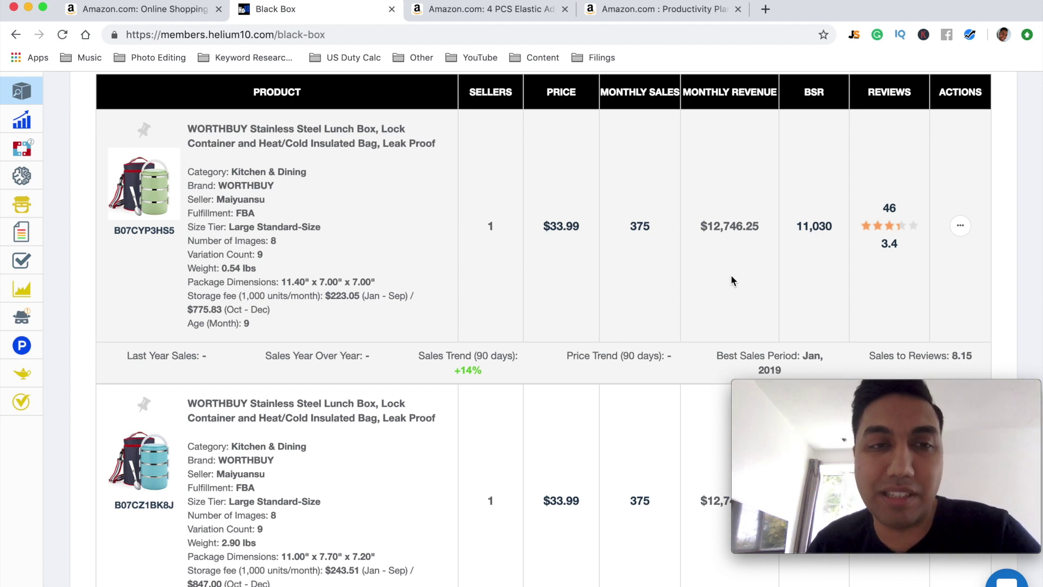
Open the green WORTHBUY lunch box's Amazon listing and look through its product images
{"action": "left_click", "coordinate": [133, 187]}
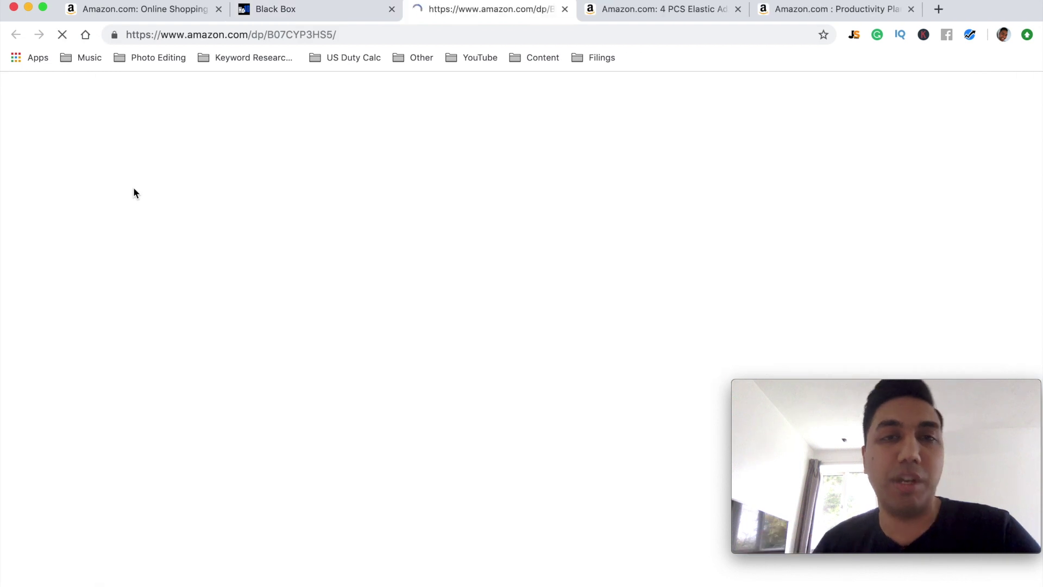
{"action": "scroll", "coordinate": [135, 193], "scroll_direction": "down", "scroll_amount": 5}
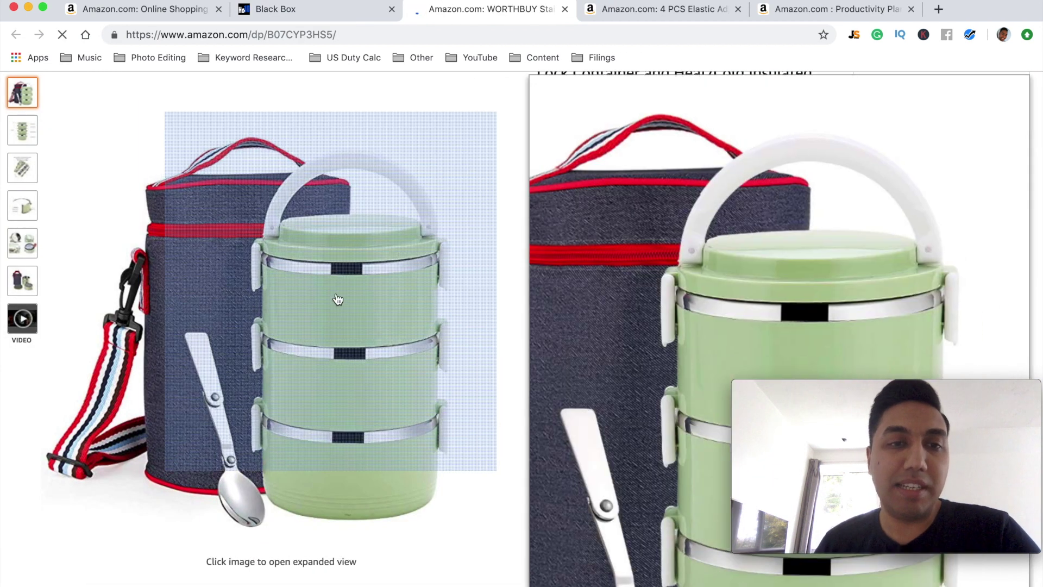
{"action": "mouse_move", "coordinate": [26, 132]}
{"action": "mouse_move", "coordinate": [20, 167]}
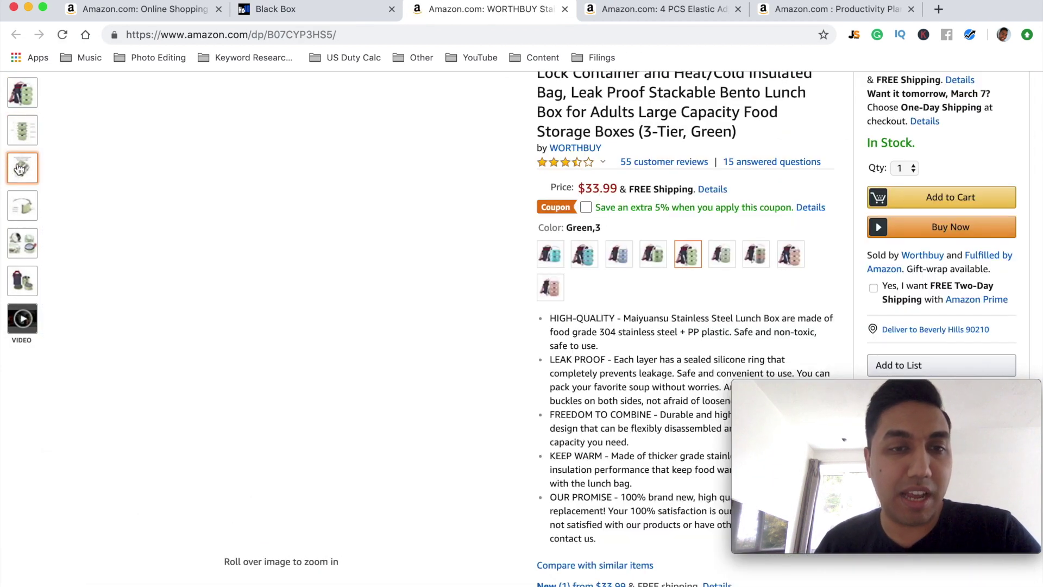
{"action": "mouse_move", "coordinate": [17, 211]}
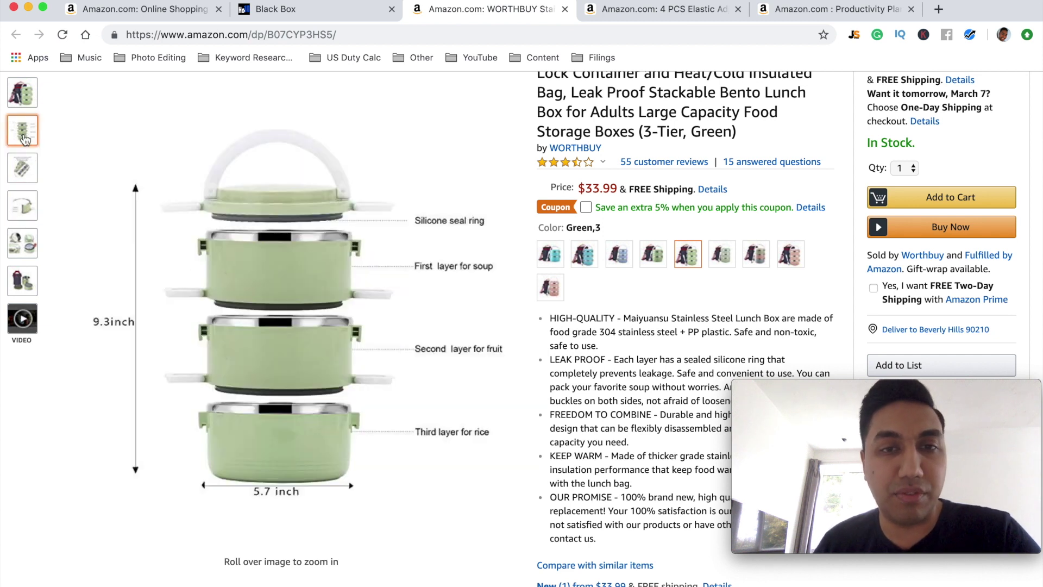
{"action": "mouse_move", "coordinate": [20, 247]}
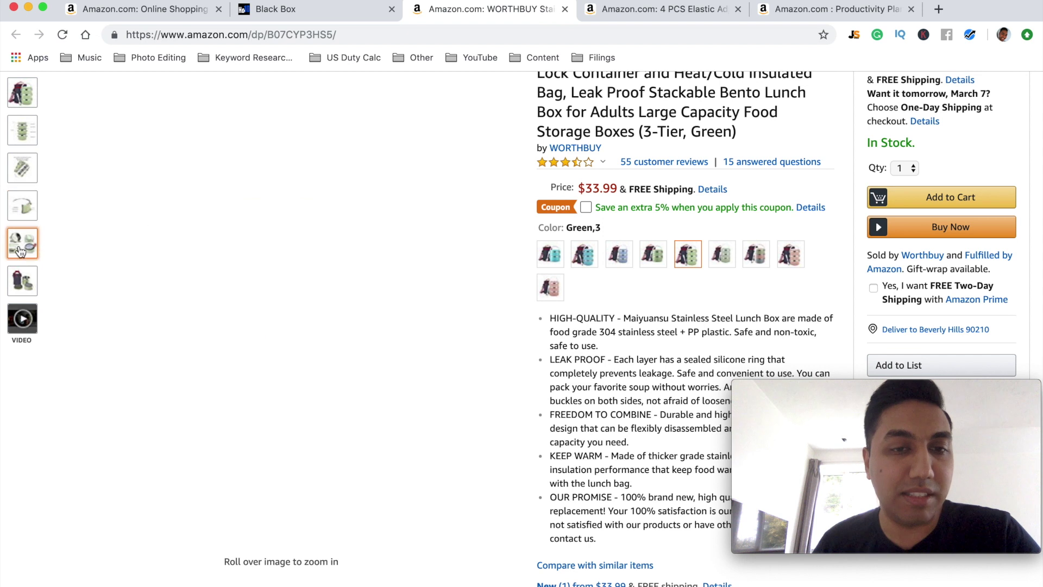
{"action": "mouse_move", "coordinate": [18, 297]}
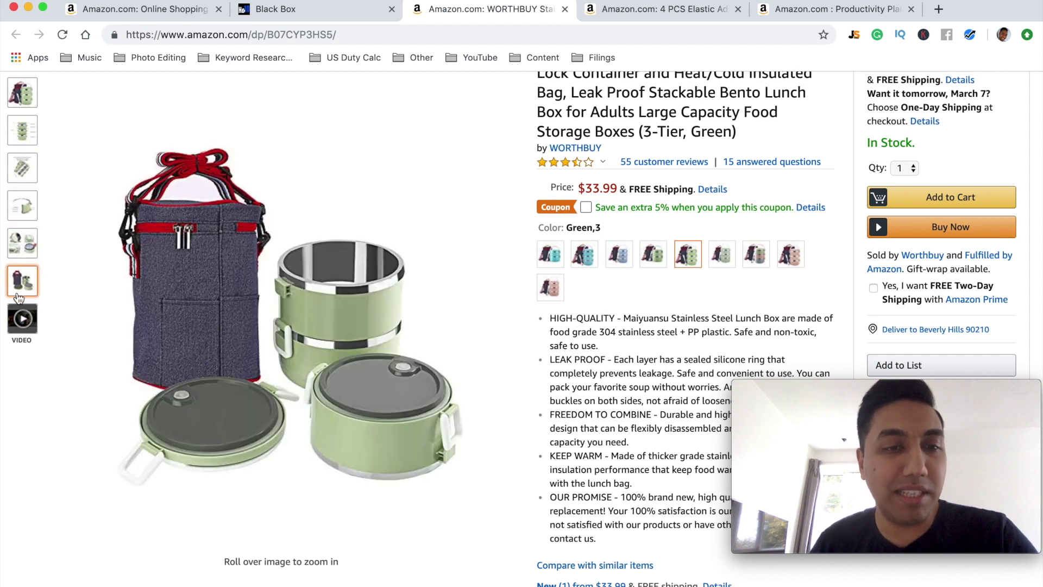
{"action": "mouse_move", "coordinate": [24, 89]}
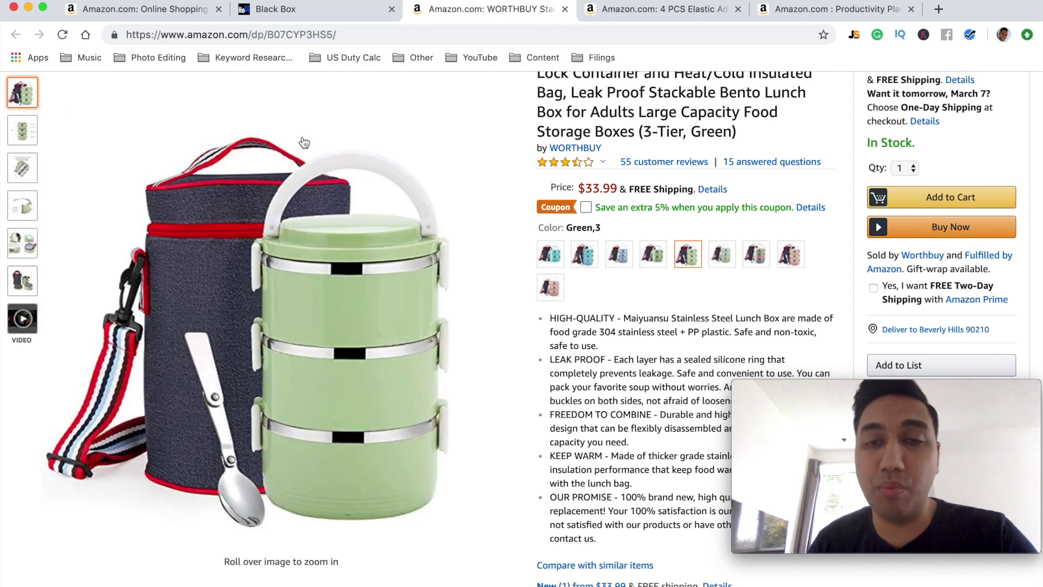
{"action": "scroll", "coordinate": [670, 357], "scroll_direction": "up", "scroll_amount": 1}
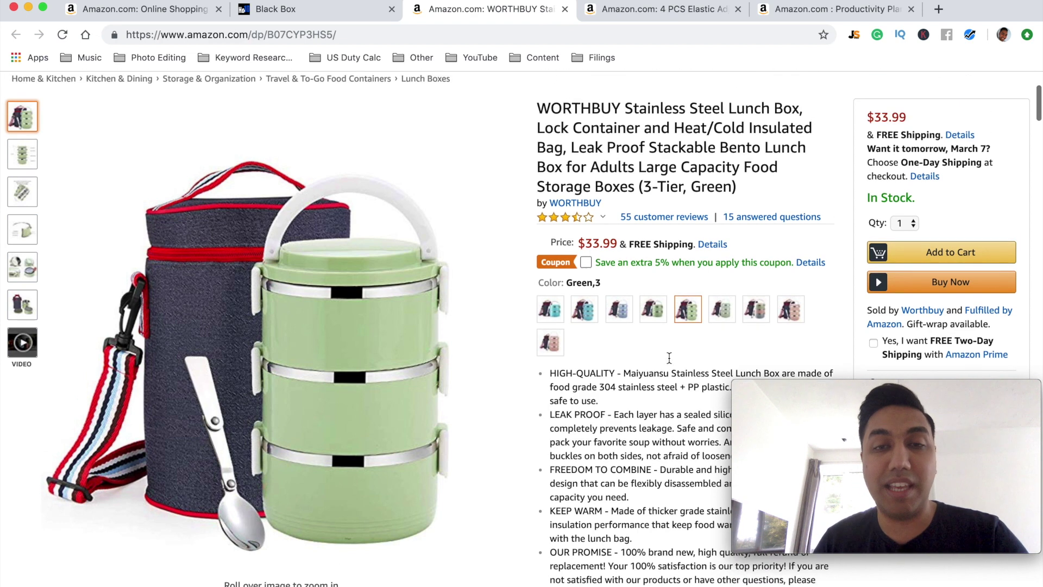
Examine the green WORTHBUY lunch box's price and sales rank history over the last 90 days
{"action": "scroll", "coordinate": [670, 357], "scroll_direction": "down", "scroll_amount": 15}
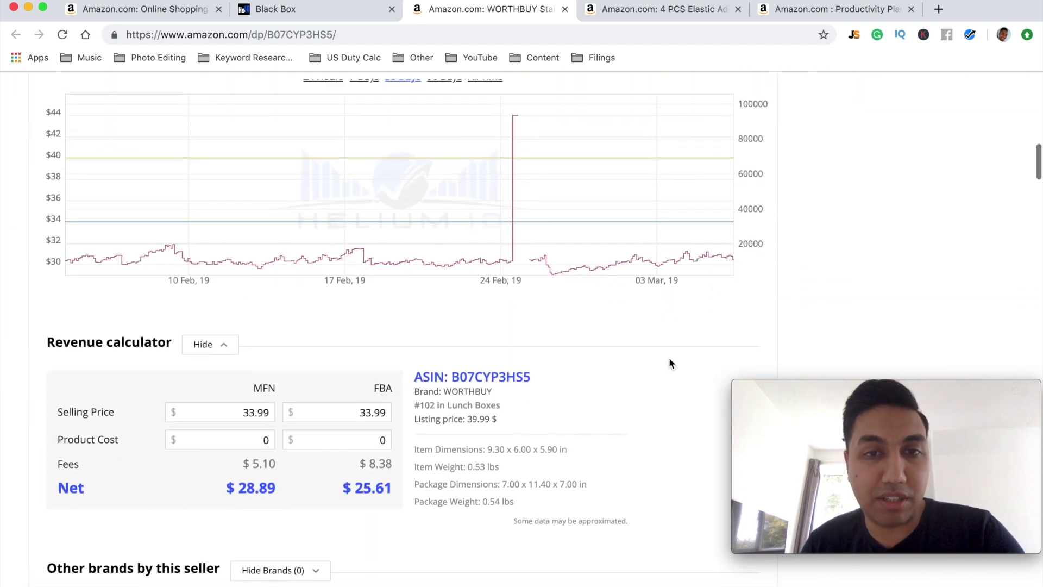
{"action": "scroll", "coordinate": [670, 361], "scroll_direction": "up", "scroll_amount": 3}
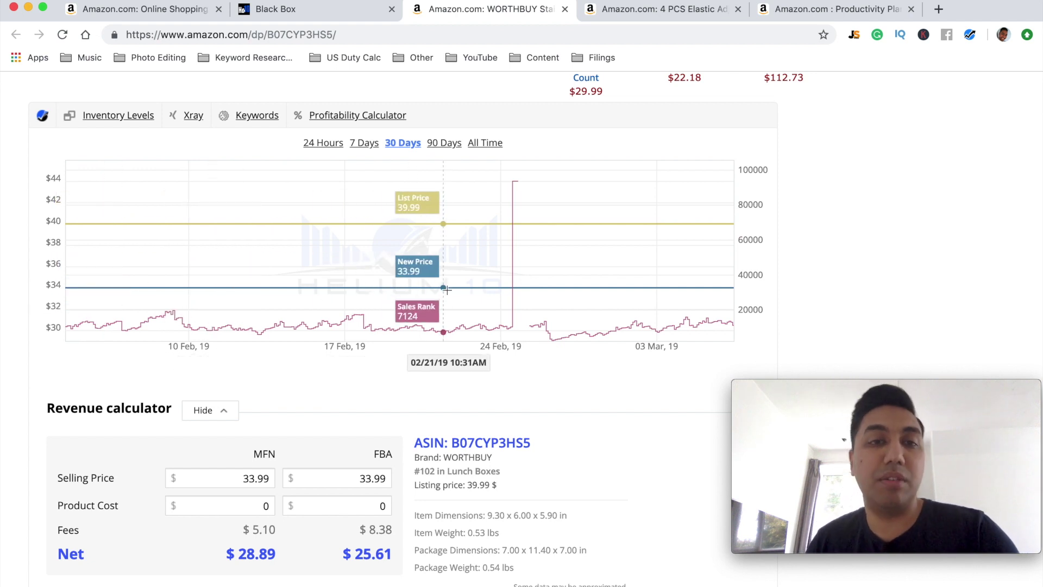
{"action": "left_click", "coordinate": [444, 145]}
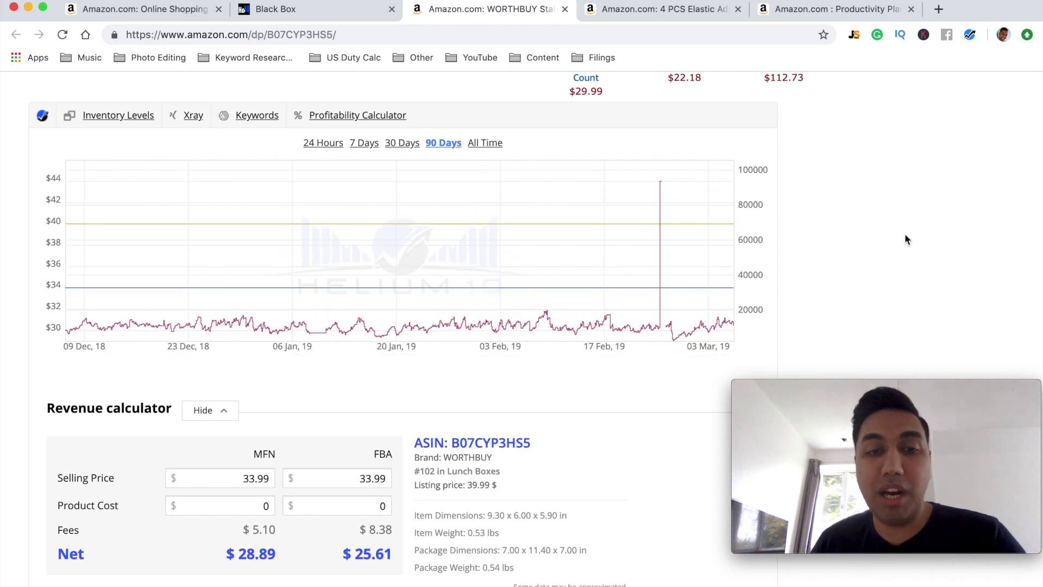
{"action": "scroll", "coordinate": [900, 232], "scroll_direction": "up", "scroll_amount": 1}
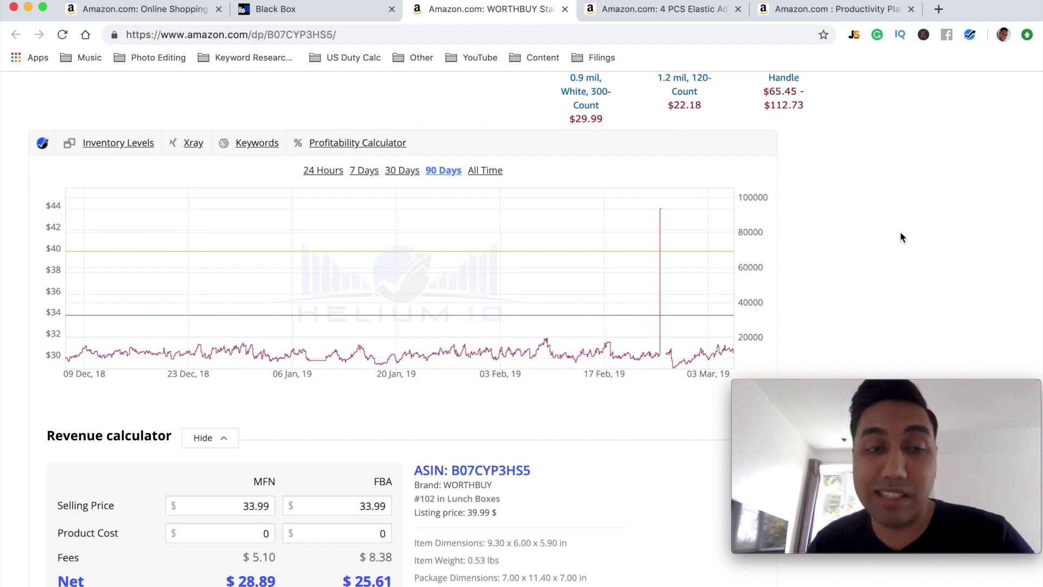
{"action": "scroll", "coordinate": [901, 237], "scroll_direction": "up", "scroll_amount": 2}
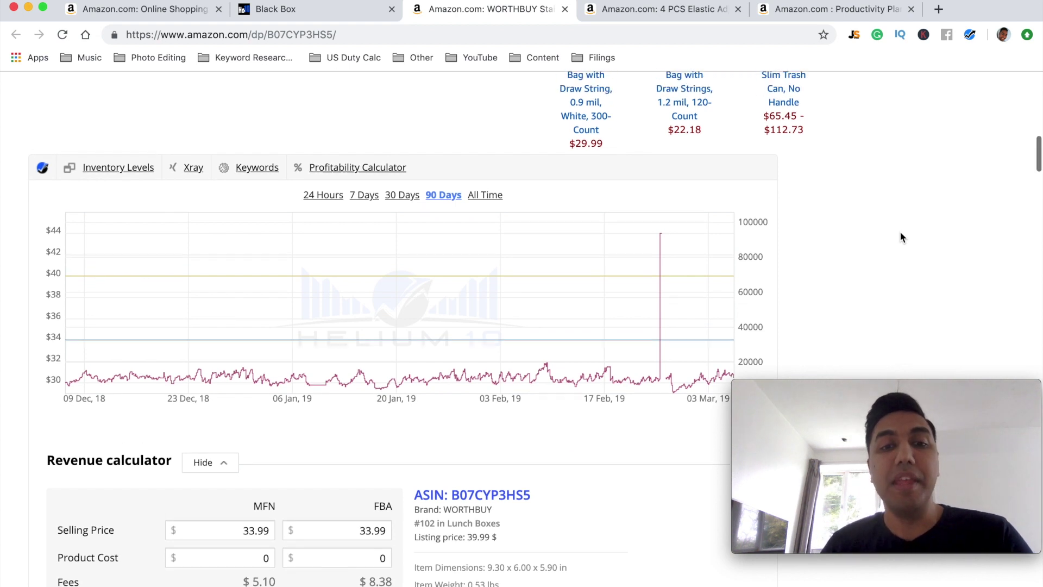
Extract the green lunch box's 1-, 2- and 3-star reviews with the Helium 10 Review Downloader
{"action": "scroll", "coordinate": [901, 238], "scroll_direction": "up", "scroll_amount": 8}
{"action": "scroll", "coordinate": [899, 237], "scroll_direction": "up", "scroll_amount": 6}
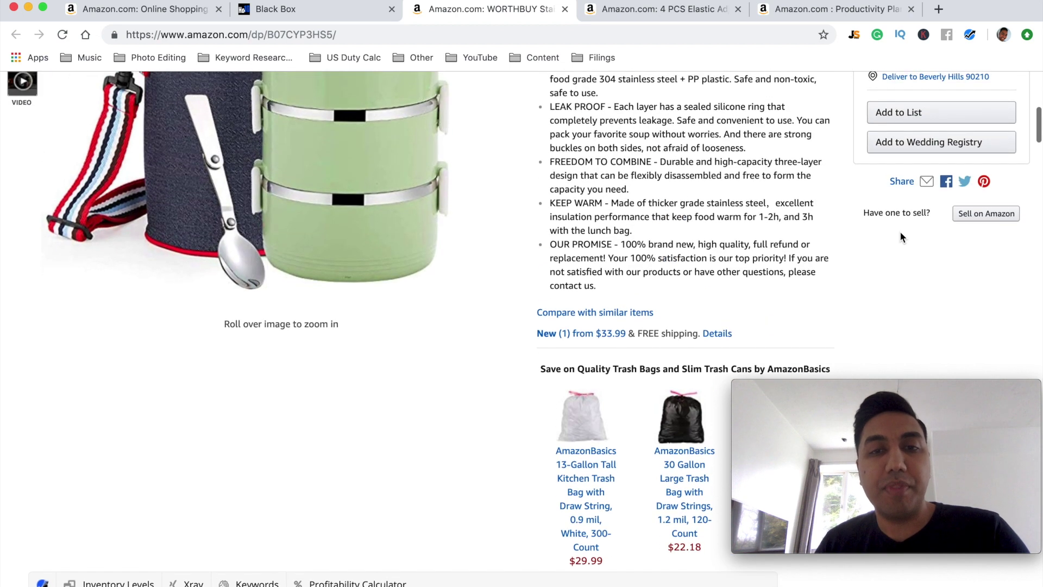
{"action": "scroll", "coordinate": [853, 196], "scroll_direction": "up", "scroll_amount": 4}
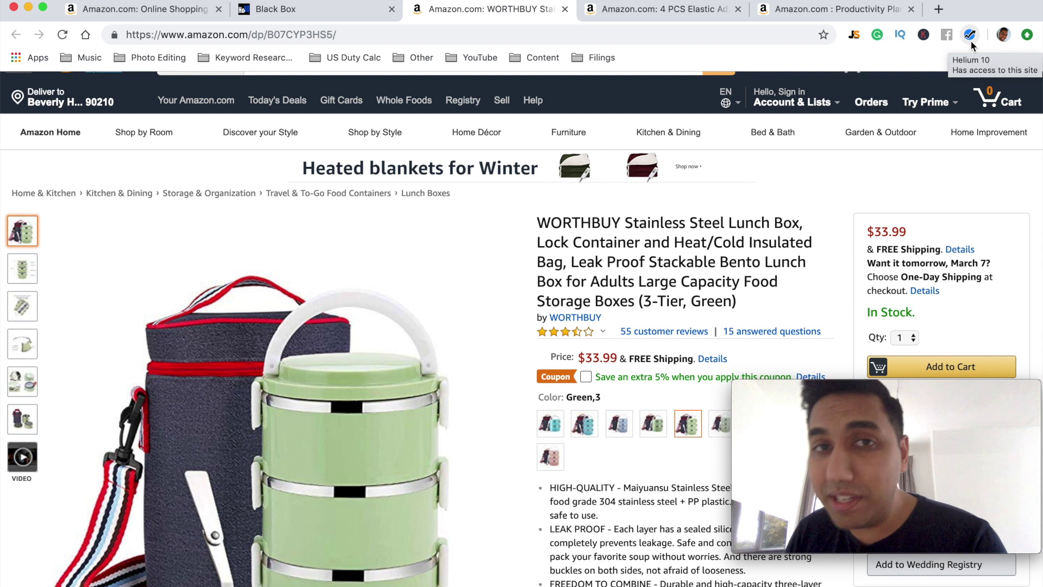
{"action": "left_click", "coordinate": [971, 41]}
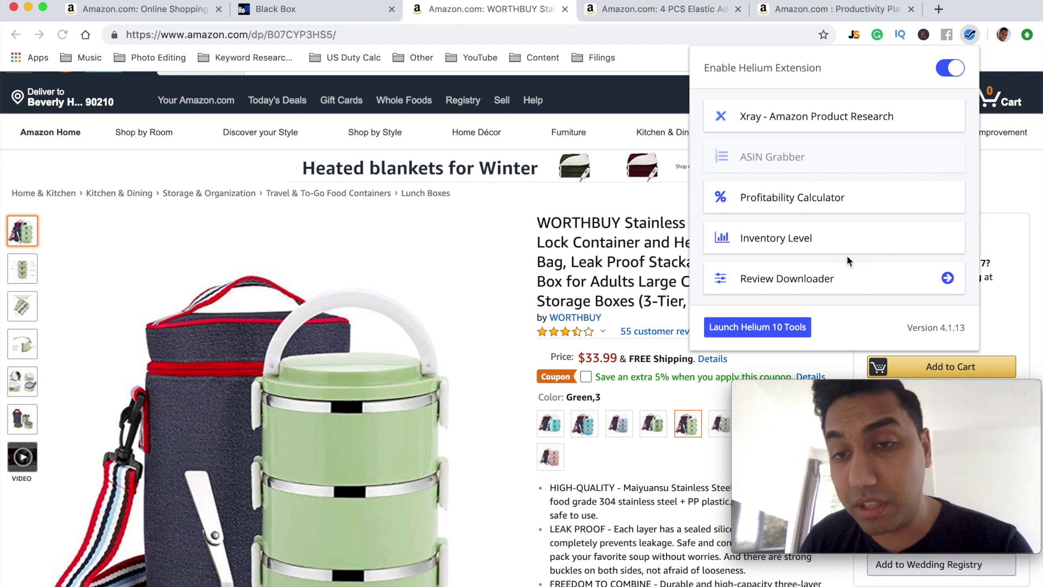
{"action": "left_click", "coordinate": [834, 285]}
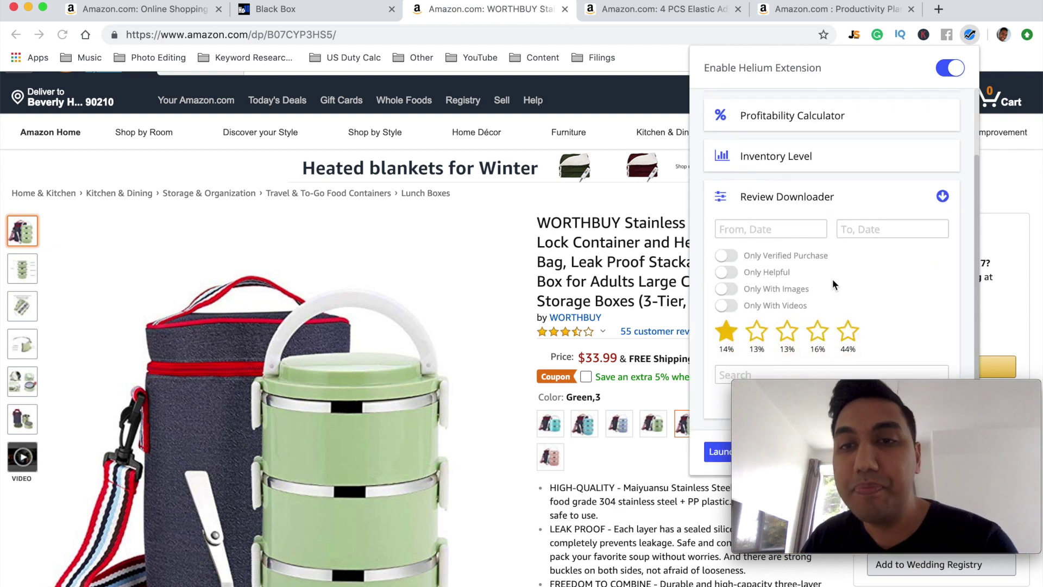
{"action": "left_click_drag", "start_coordinate": [893, 421], "coordinate": [893, 514]}
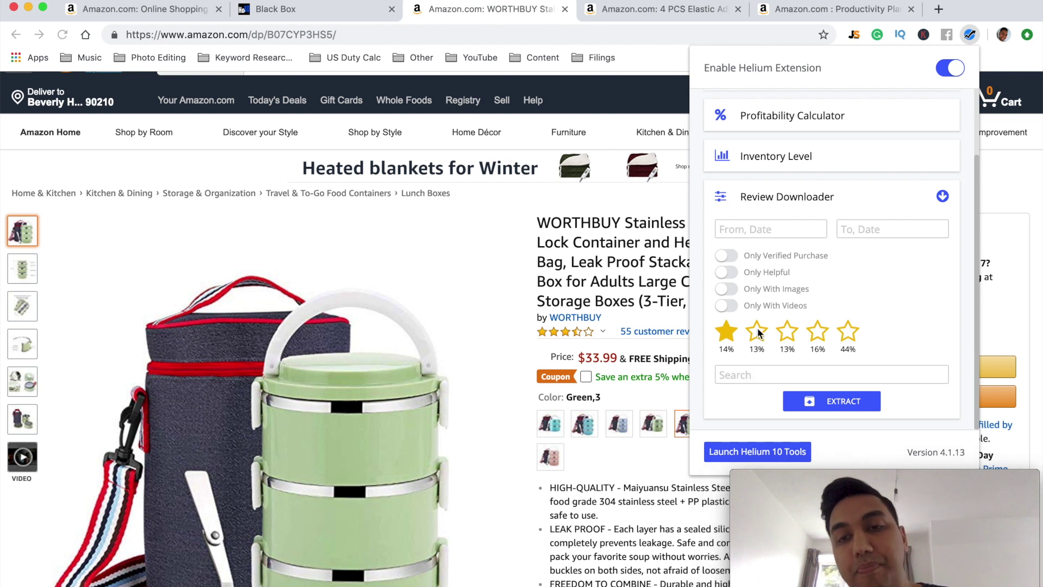
{"action": "left_click", "coordinate": [788, 336]}
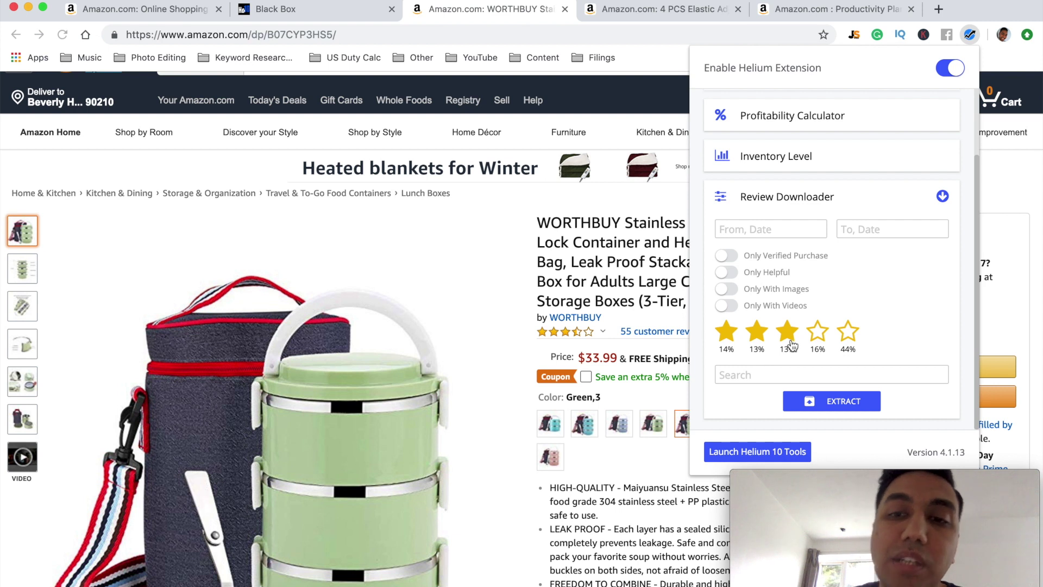
{"action": "left_click", "coordinate": [812, 408]}
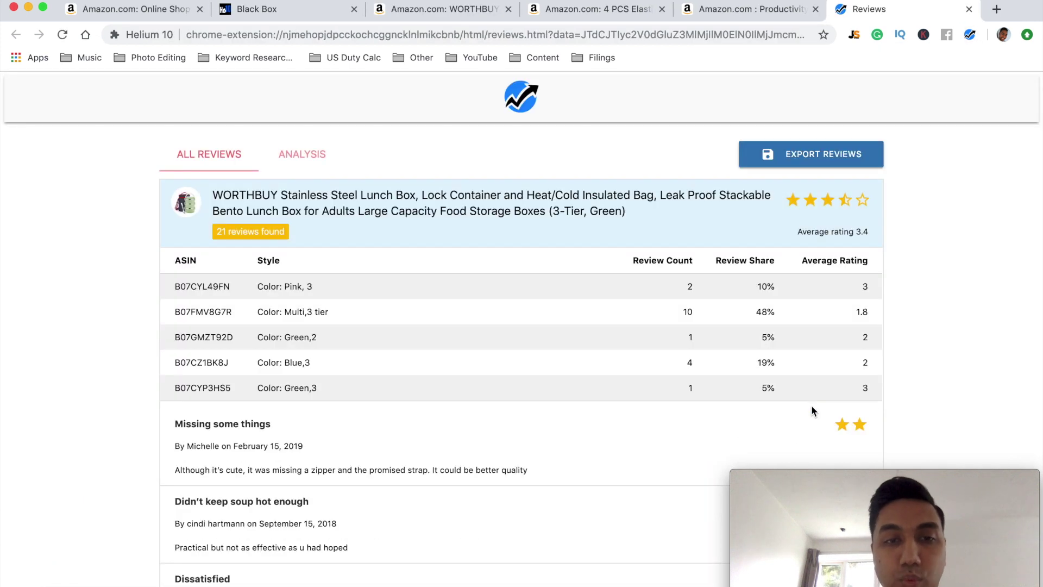
View the phrase analysis of the extracted reviews and read the reviews containing "quality is poor"
{"action": "scroll", "coordinate": [812, 408], "scroll_direction": "down", "scroll_amount": 1}
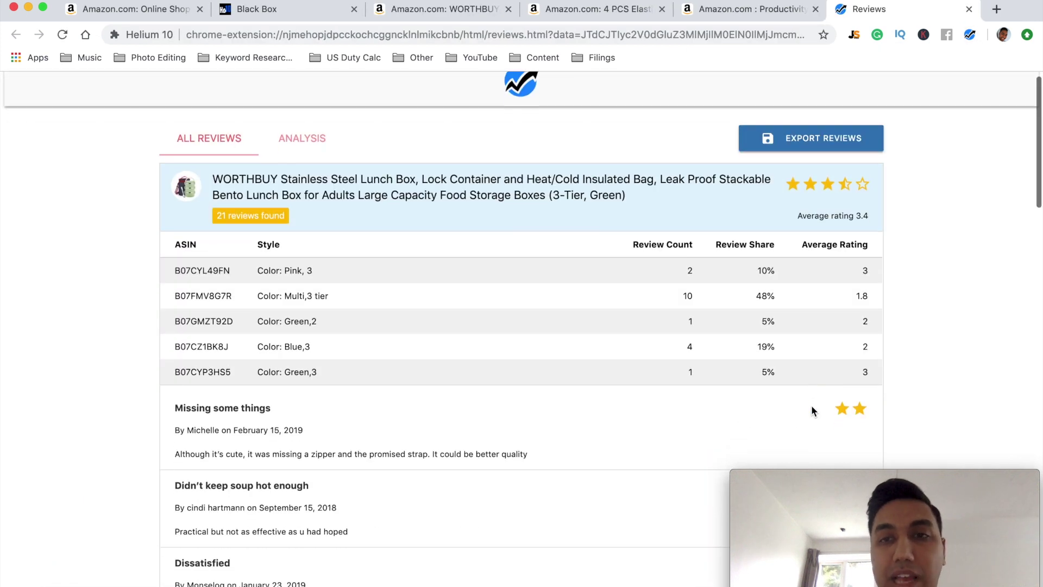
{"action": "scroll", "coordinate": [812, 411], "scroll_direction": "down", "scroll_amount": 1}
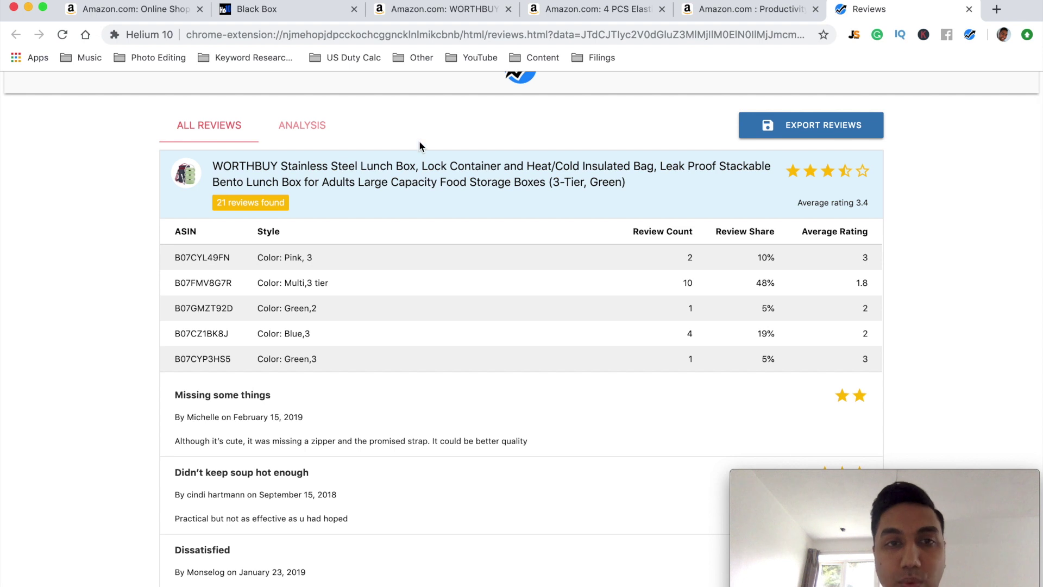
{"action": "left_click", "coordinate": [302, 135]}
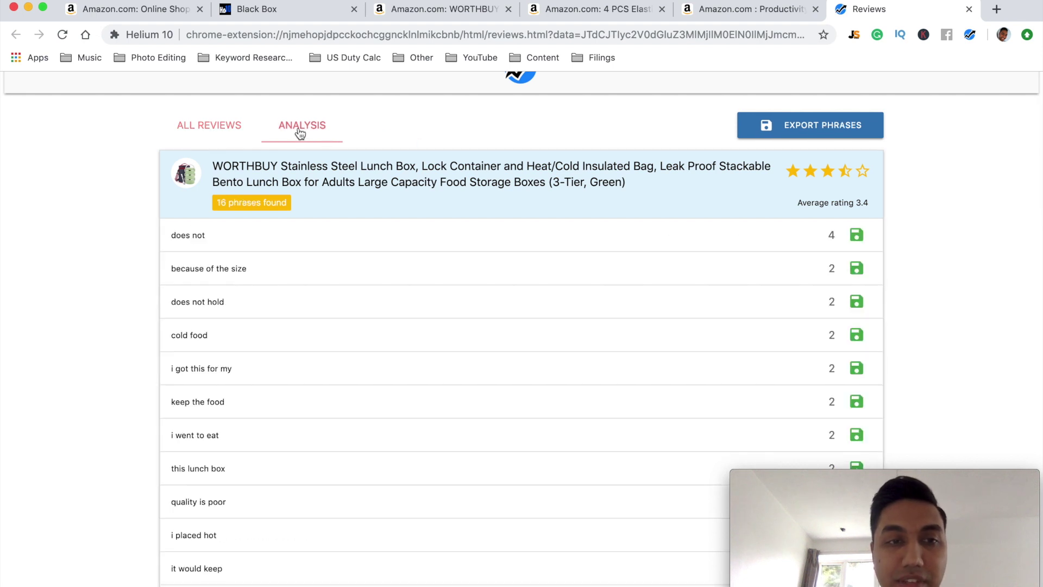
{"action": "scroll", "coordinate": [916, 274], "scroll_direction": "down", "scroll_amount": 1}
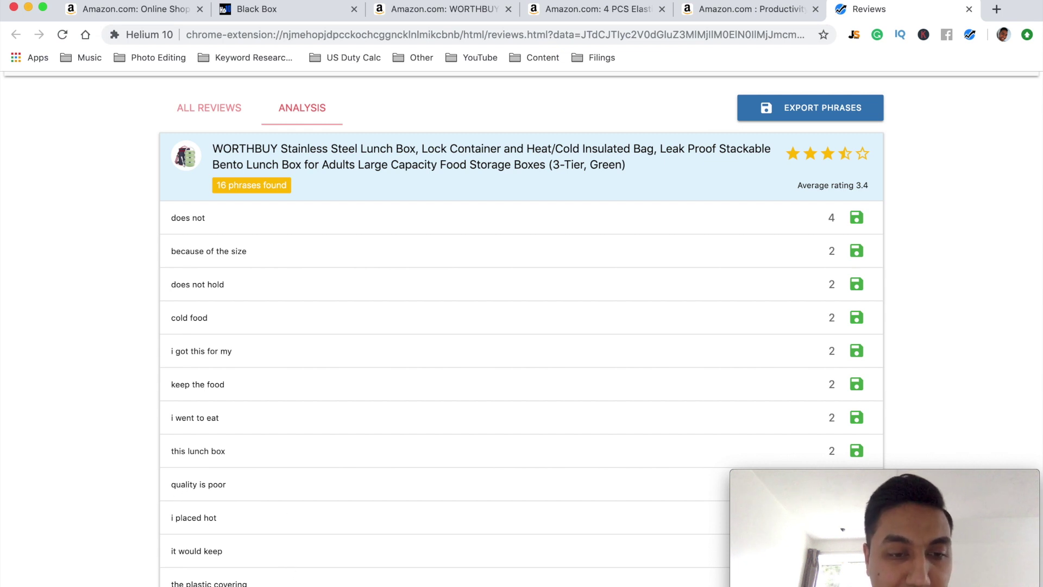
{"action": "left_click", "coordinate": [210, 498]}
{"action": "scroll", "coordinate": [208, 494], "scroll_direction": "down", "scroll_amount": 5}
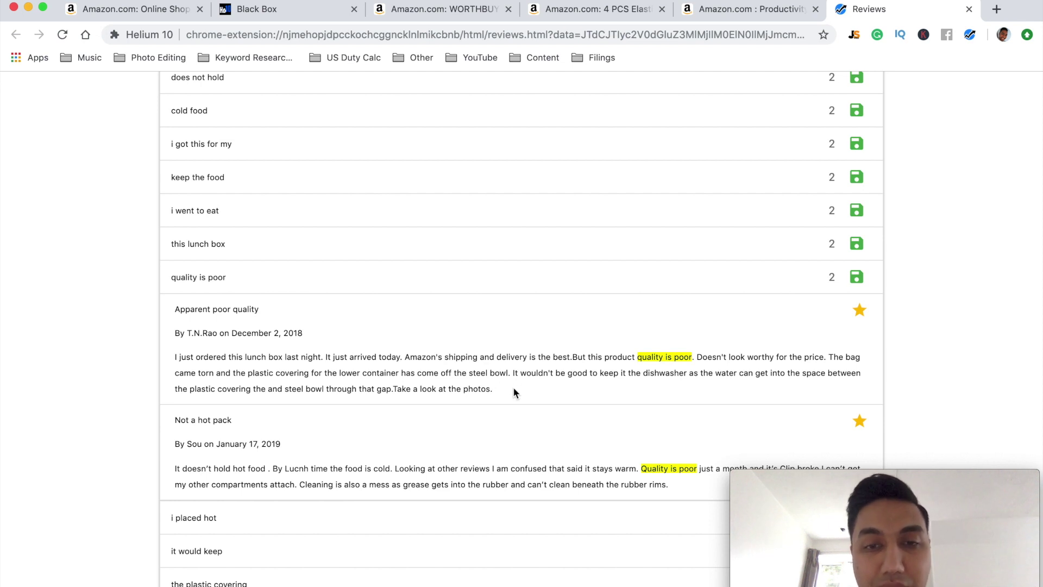
Return to the full list of extracted reviews and read through the buyers' complaints about the lunch box
{"action": "scroll", "coordinate": [514, 391], "scroll_direction": "up", "scroll_amount": 5}
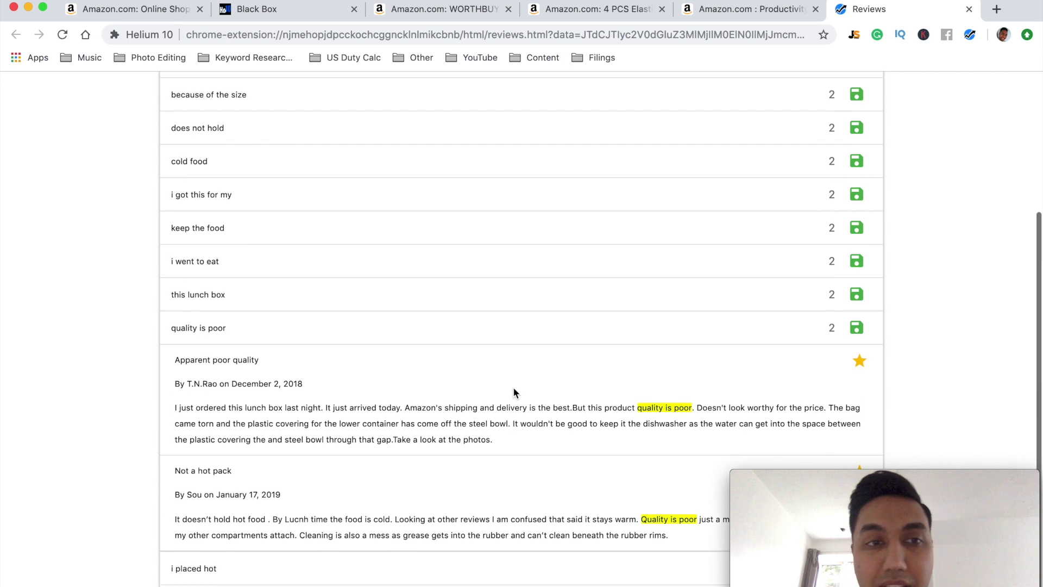
{"action": "left_click", "coordinate": [217, 149]}
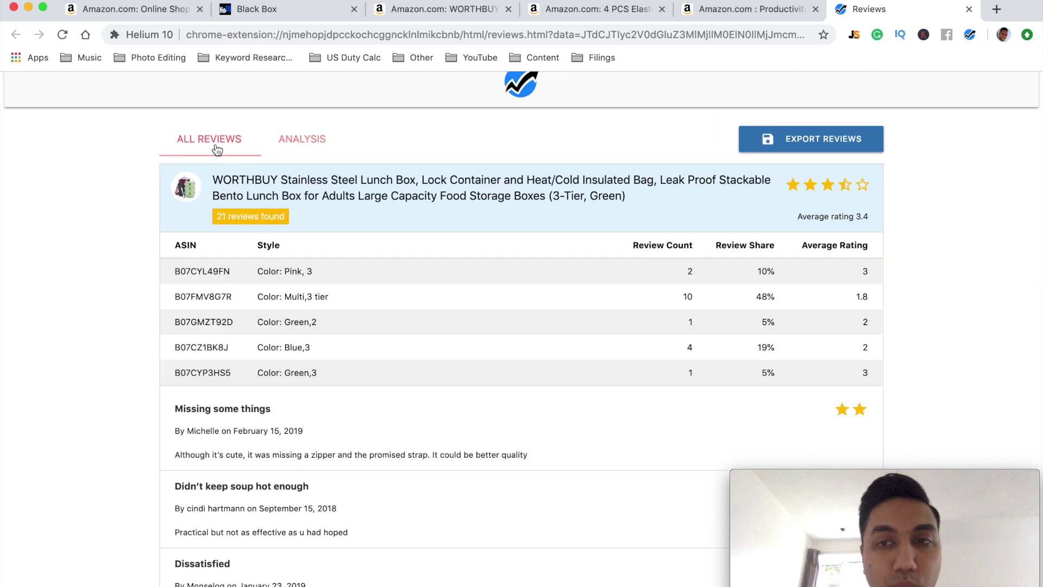
{"action": "scroll", "coordinate": [538, 309], "scroll_direction": "down", "scroll_amount": 3}
{"action": "scroll", "coordinate": [540, 314], "scroll_direction": "down", "scroll_amount": 5}
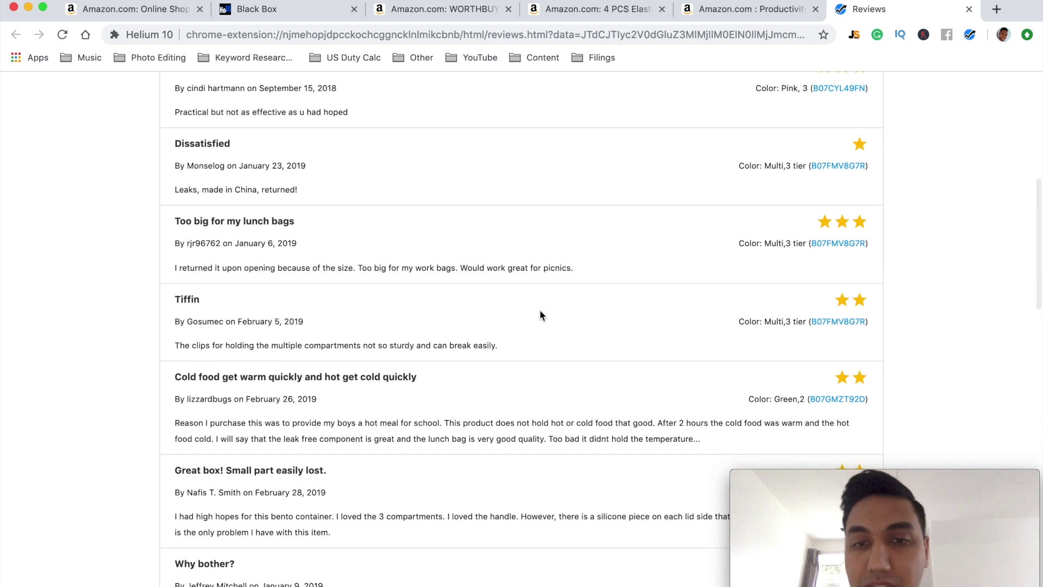
{"action": "scroll", "coordinate": [540, 315], "scroll_direction": "down", "scroll_amount": 3}
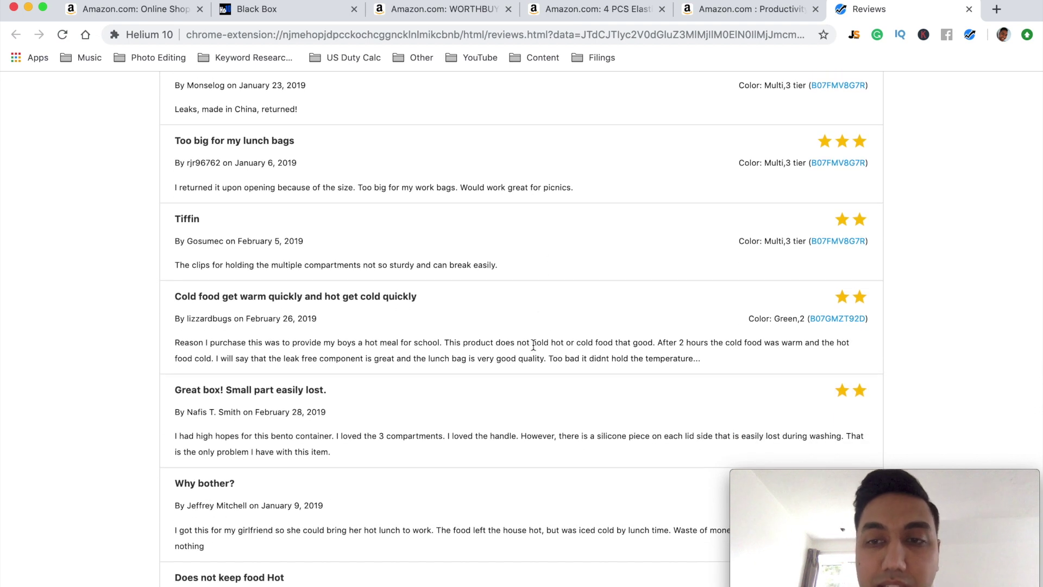
{"action": "scroll", "coordinate": [543, 342], "scroll_direction": "down", "scroll_amount": 8}
{"action": "scroll", "coordinate": [533, 345], "scroll_direction": "up", "scroll_amount": 15}
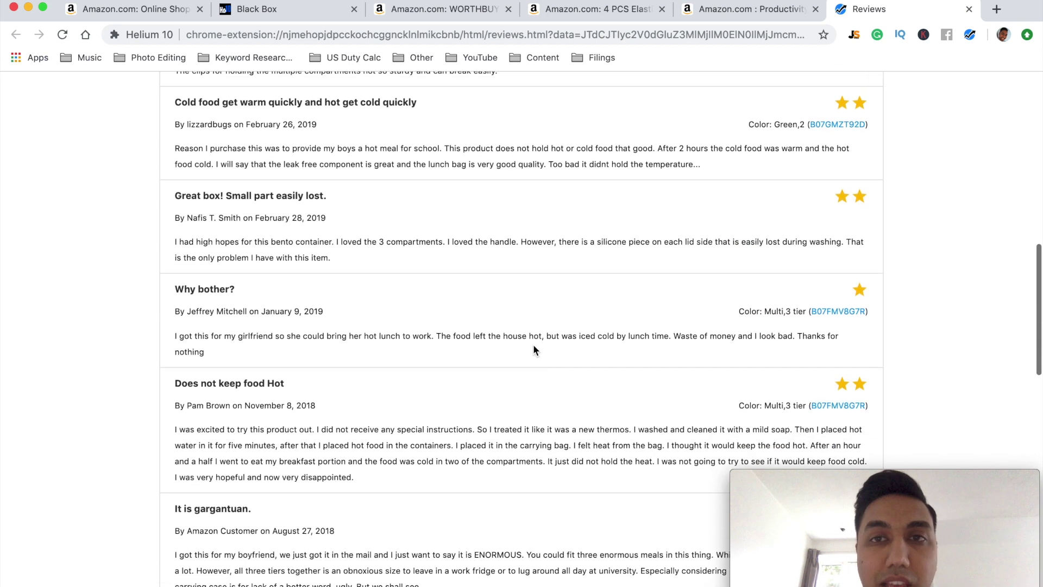
Revisit the productivity planner listing and check the star rating breakdown of the elastic bed sheet holders
{"action": "left_click", "coordinate": [725, 17]}
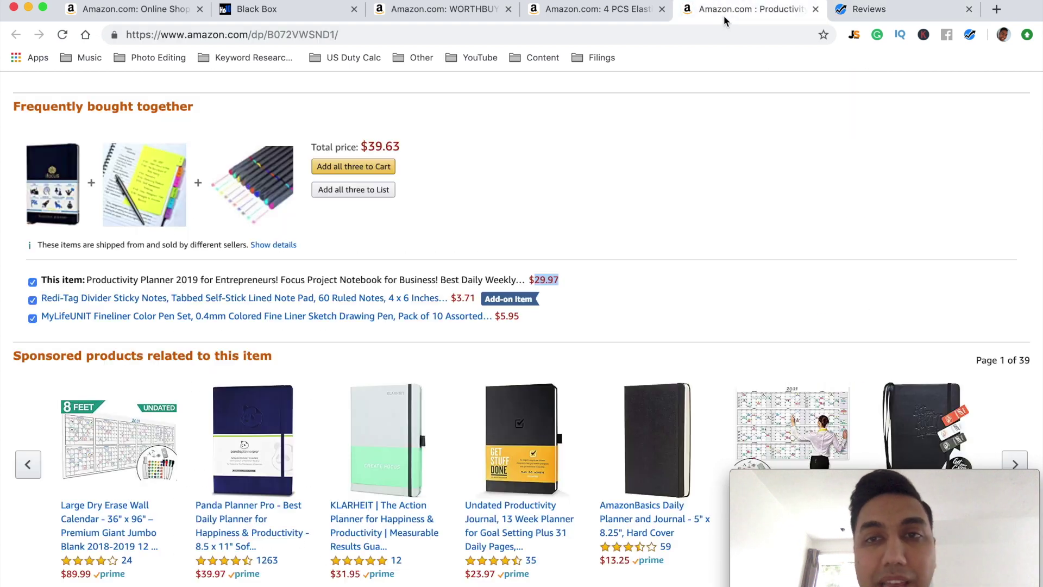
{"action": "scroll", "coordinate": [627, 247], "scroll_direction": "up", "scroll_amount": 10}
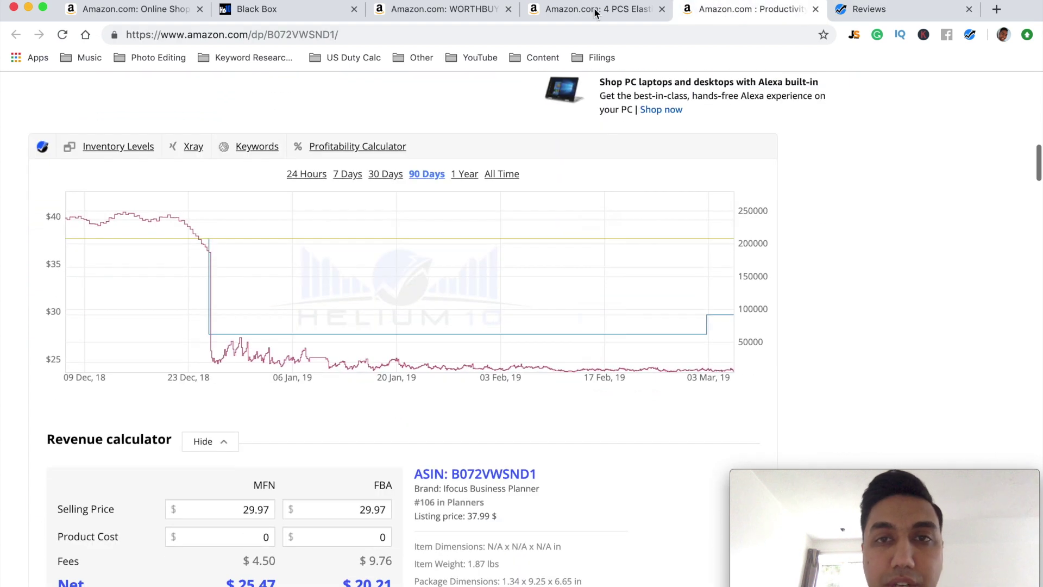
{"action": "left_click", "coordinate": [597, 16]}
{"action": "scroll", "coordinate": [771, 233], "scroll_direction": "up", "scroll_amount": 5}
{"action": "scroll", "coordinate": [770, 232], "scroll_direction": "up", "scroll_amount": 7}
{"action": "mouse_move", "coordinate": [554, 402]}
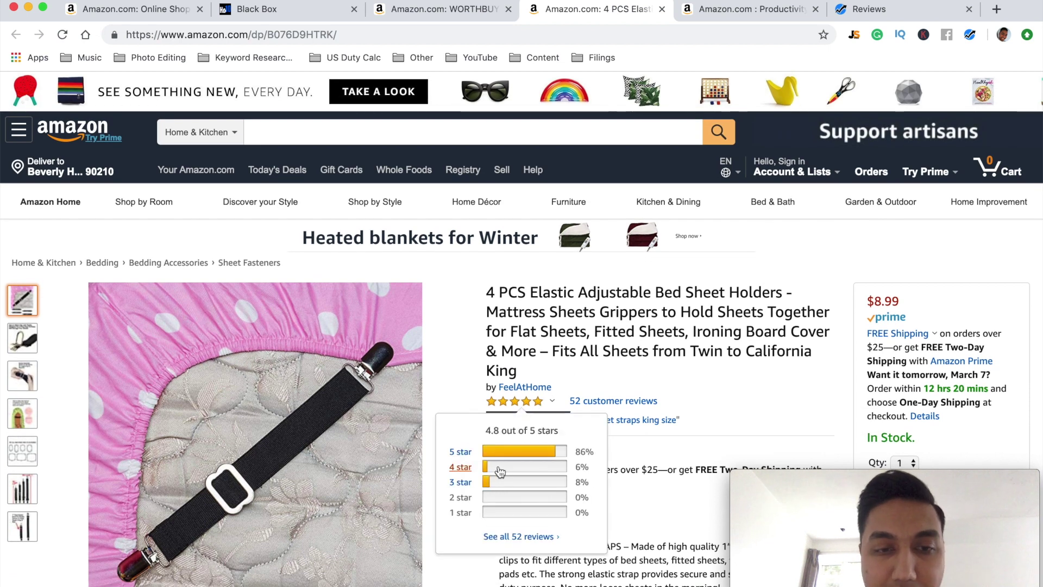
Open the WORTHBUY lunch box's 2-star reviews on Amazon, filter them to 3 star only and read through them
{"action": "left_click", "coordinate": [443, 20]}
{"action": "mouse_move", "coordinate": [607, 333]}
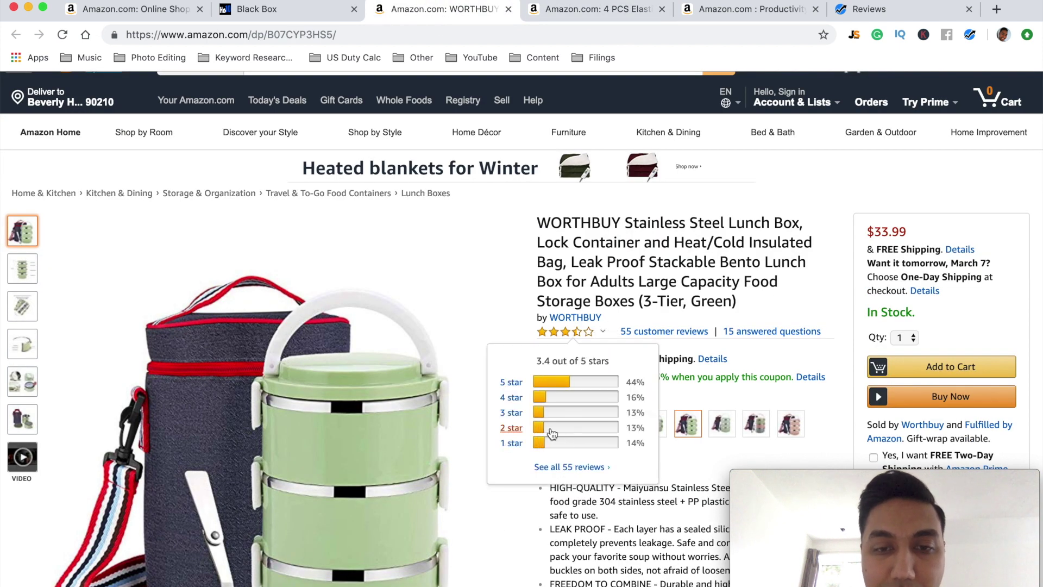
{"action": "left_click", "coordinate": [550, 431]}
{"action": "scroll", "coordinate": [196, 434], "scroll_direction": "down", "scroll_amount": 10}
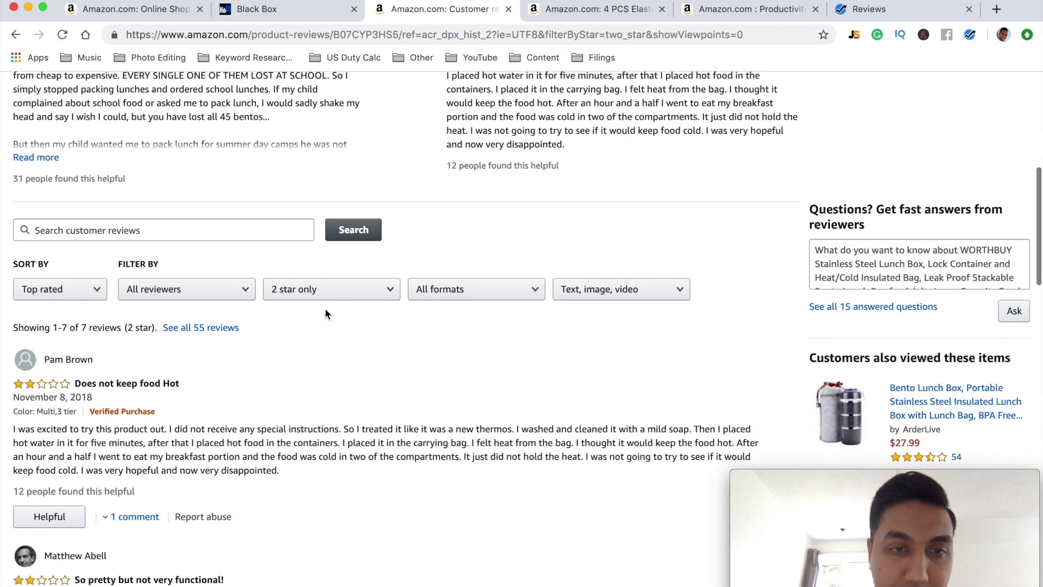
{"action": "left_click", "coordinate": [326, 290]}
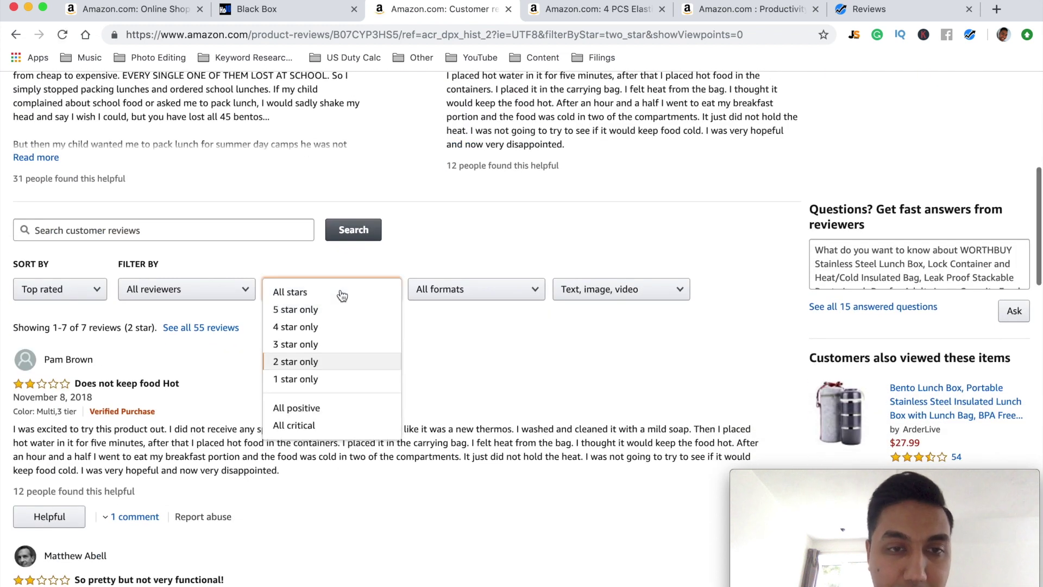
{"action": "left_click", "coordinate": [305, 345]}
{"action": "scroll", "coordinate": [296, 346], "scroll_direction": "down", "scroll_amount": 8}
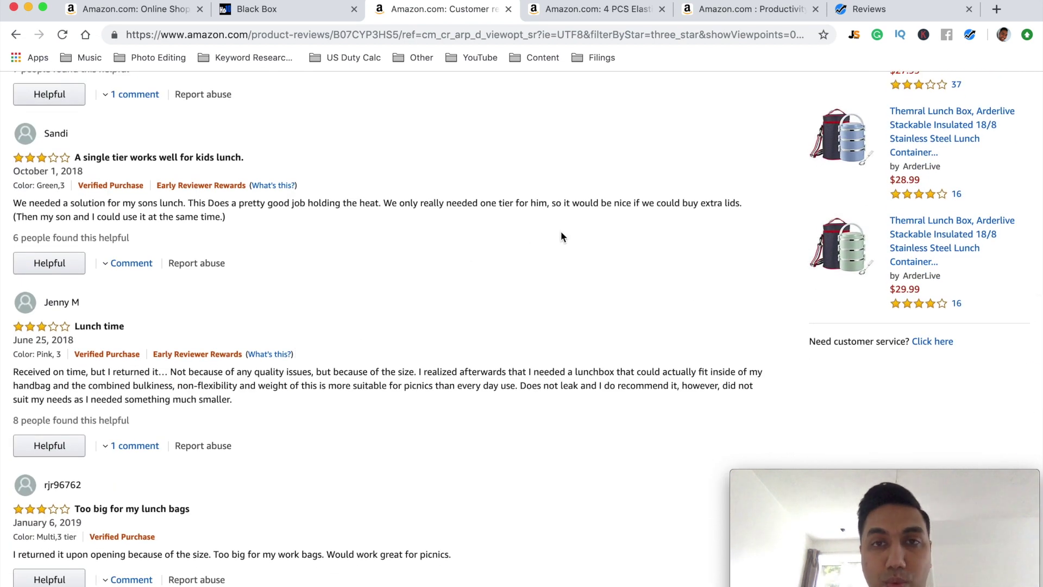
Go back to the extracted reviews' phrase analysis and read the reviews containing "does not hold"
{"action": "left_click", "coordinate": [870, 11]}
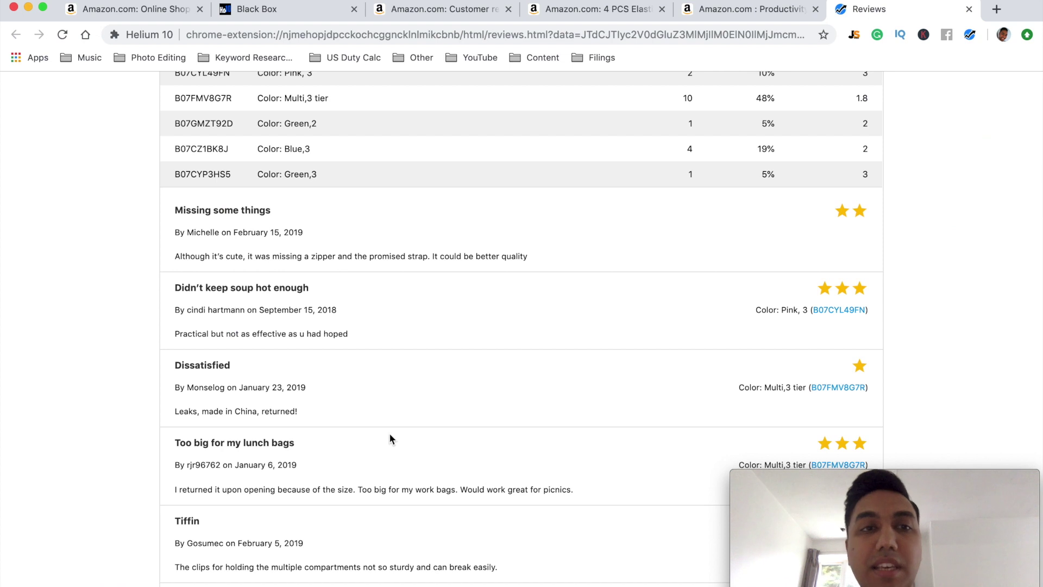
{"action": "scroll", "coordinate": [391, 432], "scroll_direction": "up", "scroll_amount": 1}
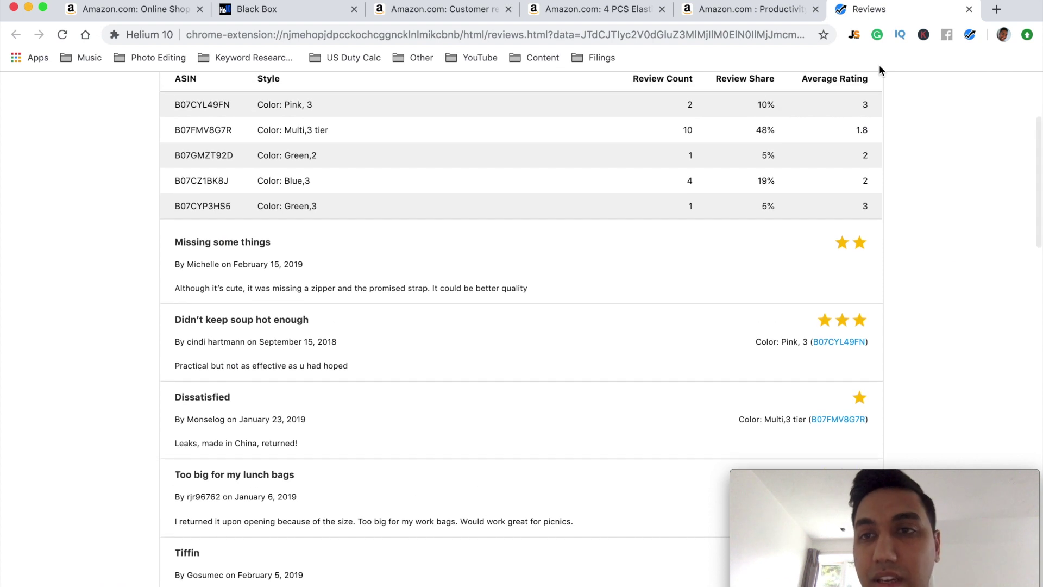
{"action": "left_click", "coordinate": [968, 36]}
{"action": "left_click", "coordinate": [549, 315]}
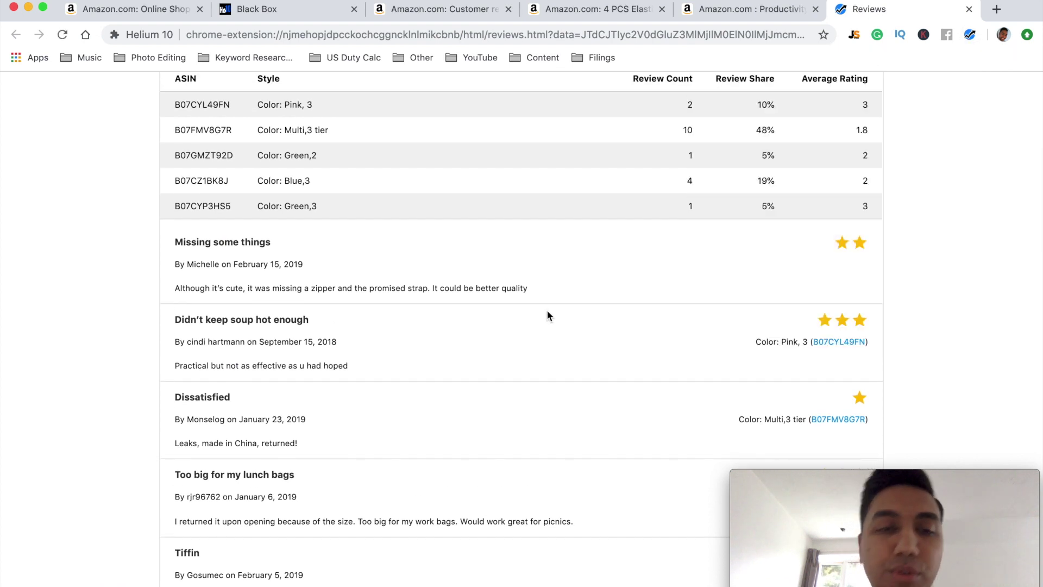
{"action": "scroll", "coordinate": [435, 457], "scroll_direction": "up", "scroll_amount": 3}
{"action": "scroll", "coordinate": [434, 461], "scroll_direction": "up", "scroll_amount": 2}
{"action": "left_click", "coordinate": [299, 135]}
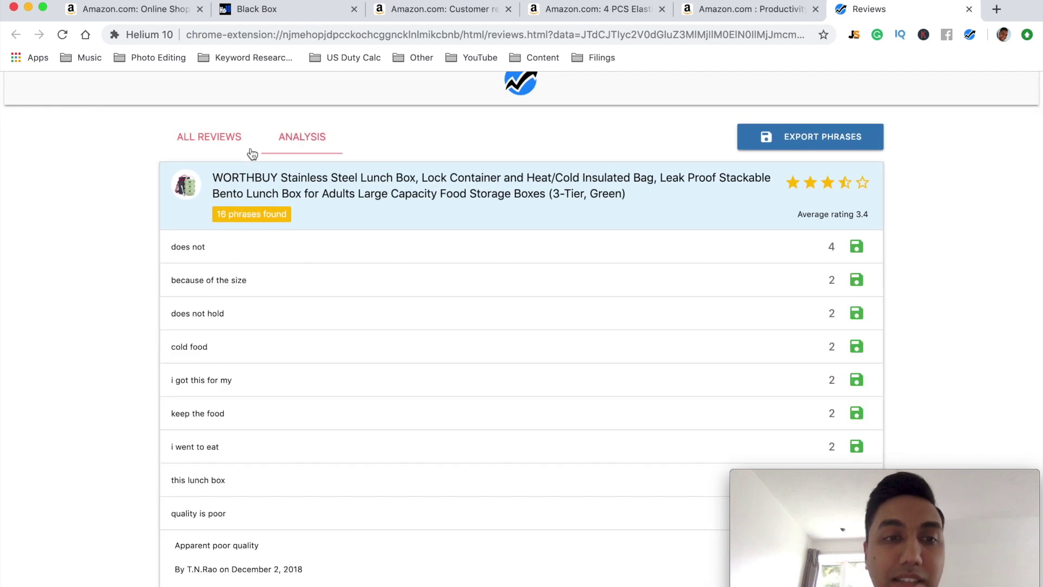
{"action": "left_click", "coordinate": [223, 319]}
{"action": "scroll", "coordinate": [234, 354], "scroll_direction": "down", "scroll_amount": 2}
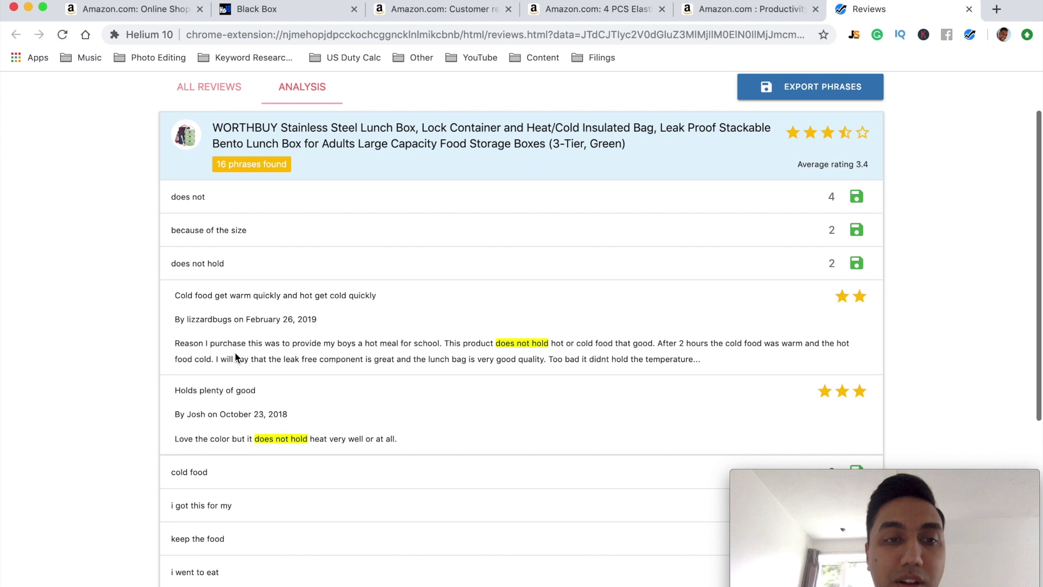
{"action": "scroll", "coordinate": [372, 354], "scroll_direction": "up", "scroll_amount": 3}
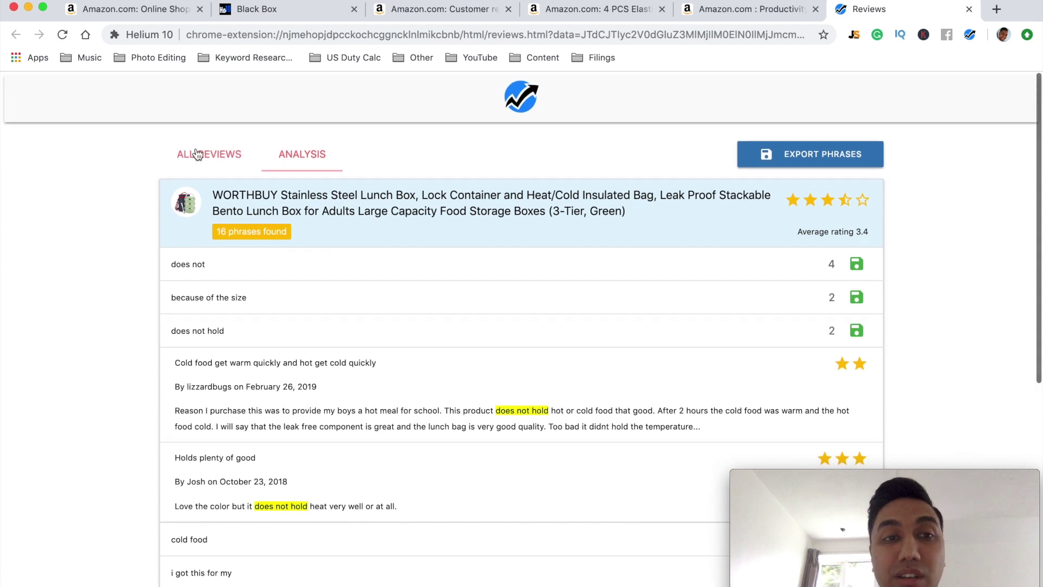
Switch from the extracted lunch box reviews to the Black Box filters and clear the maximum review rating
{"action": "left_click", "coordinate": [193, 156]}
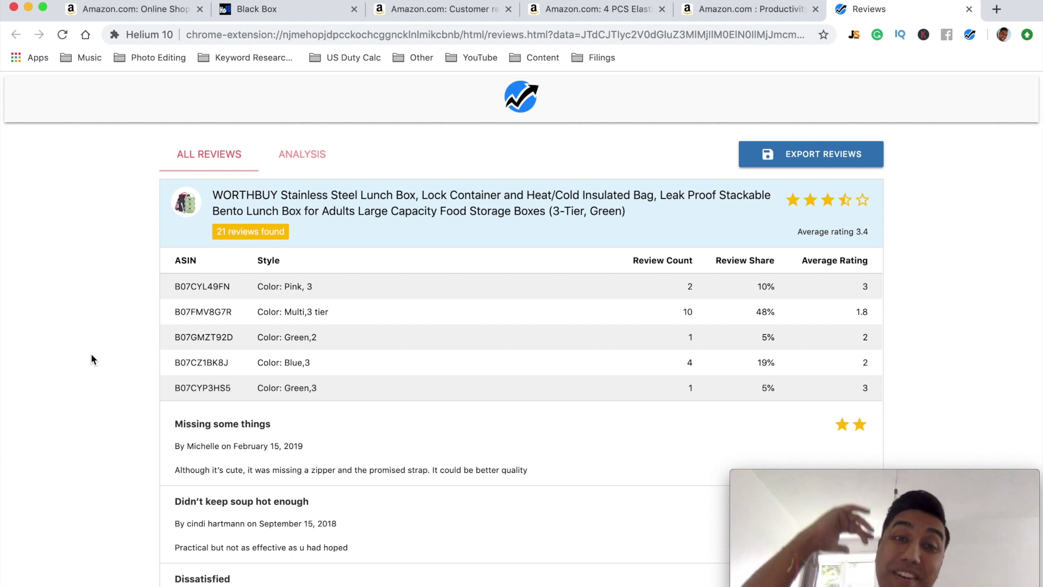
{"action": "left_click", "coordinate": [290, 12]}
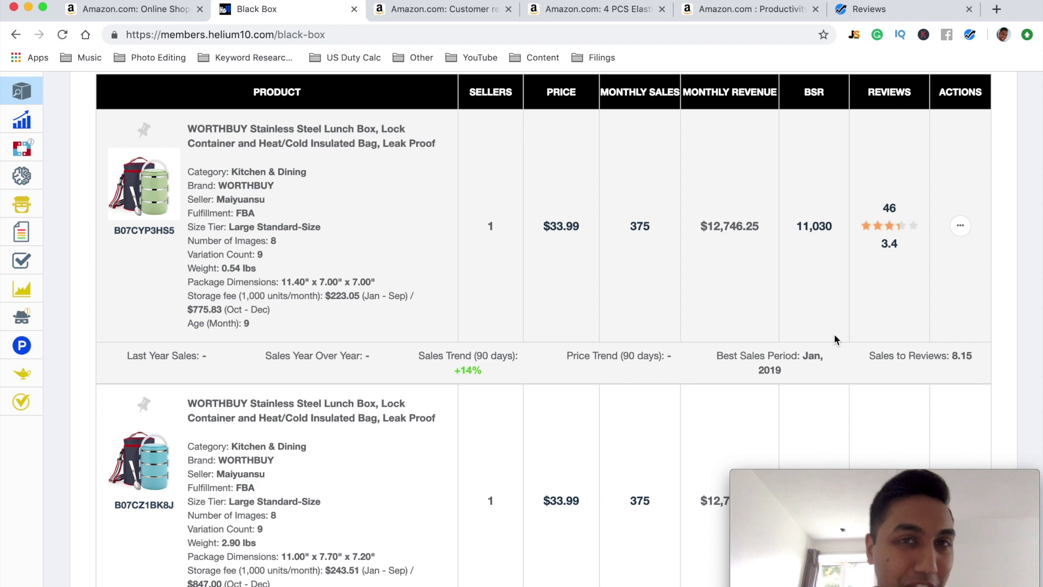
{"action": "scroll", "coordinate": [835, 339], "scroll_direction": "up", "scroll_amount": 2}
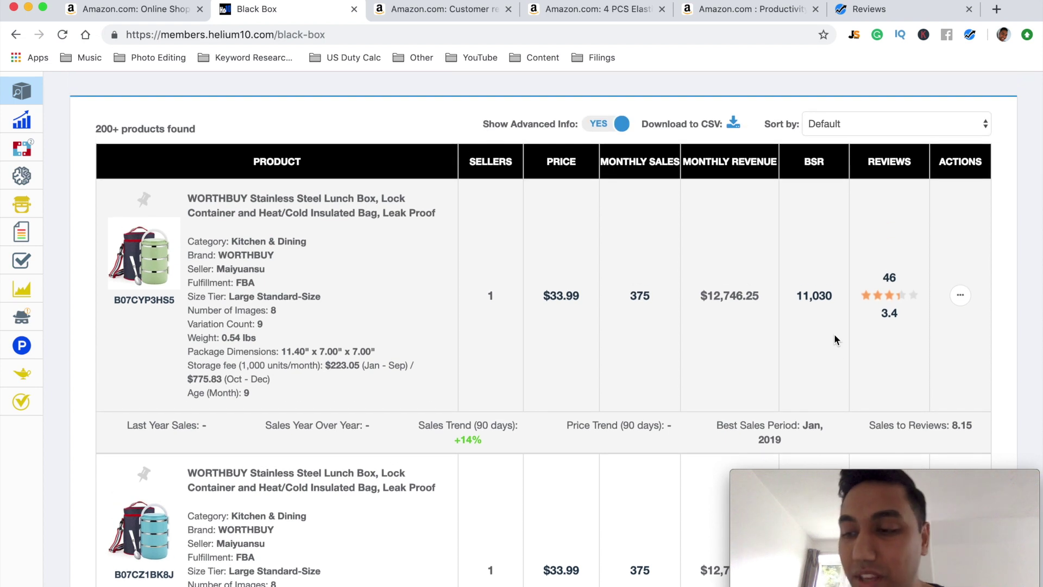
{"action": "scroll", "coordinate": [833, 333], "scroll_direction": "up", "scroll_amount": 10}
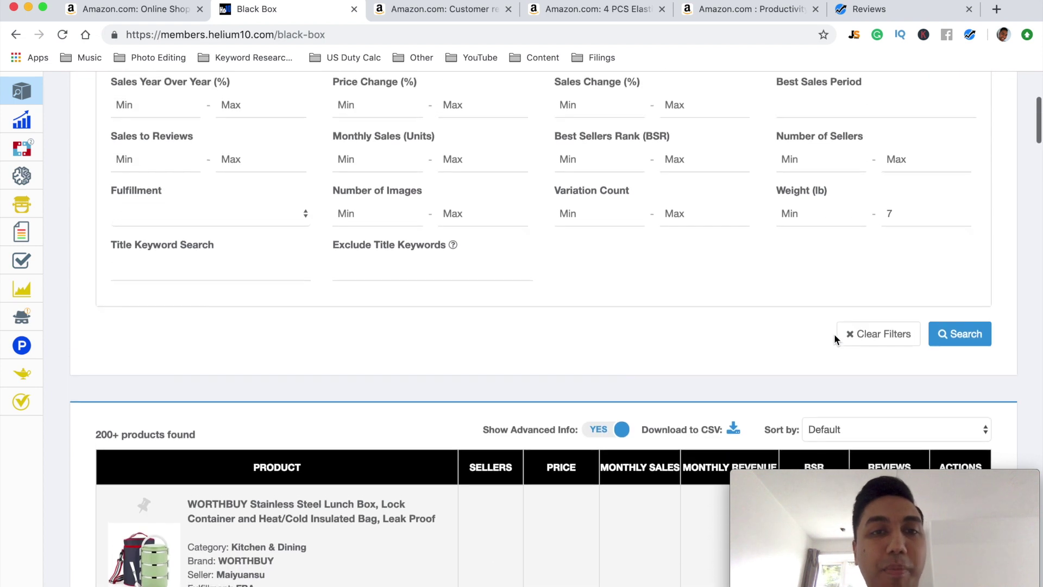
{"action": "scroll", "coordinate": [833, 333], "scroll_direction": "up", "scroll_amount": 1}
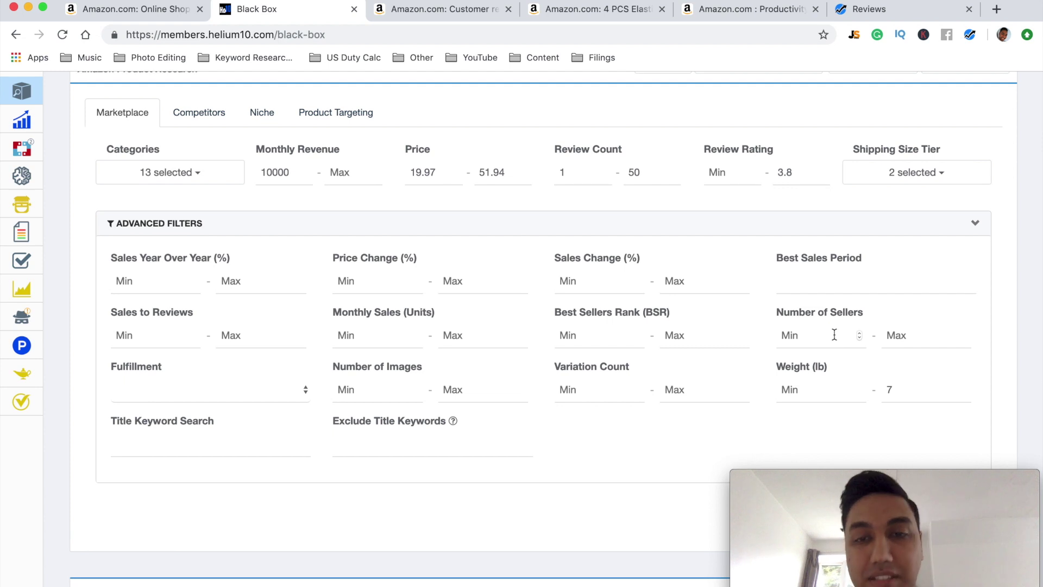
{"action": "scroll", "coordinate": [834, 333], "scroll_direction": "down", "scroll_amount": 1}
{"action": "left_click_drag", "start_coordinate": [803, 143], "coordinate": [776, 143]}
{"action": "key", "text": "BackSpace"}
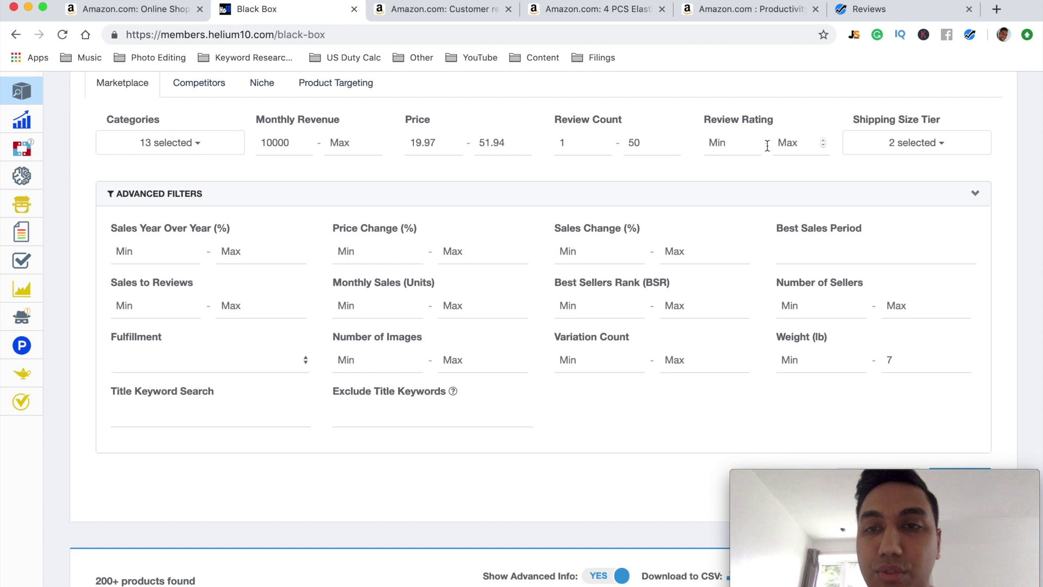
Set the maximum weight to 5 lb and the maximum number of images to 3 in the advanced filters
{"action": "scroll", "coordinate": [693, 213], "scroll_direction": "down", "scroll_amount": 3}
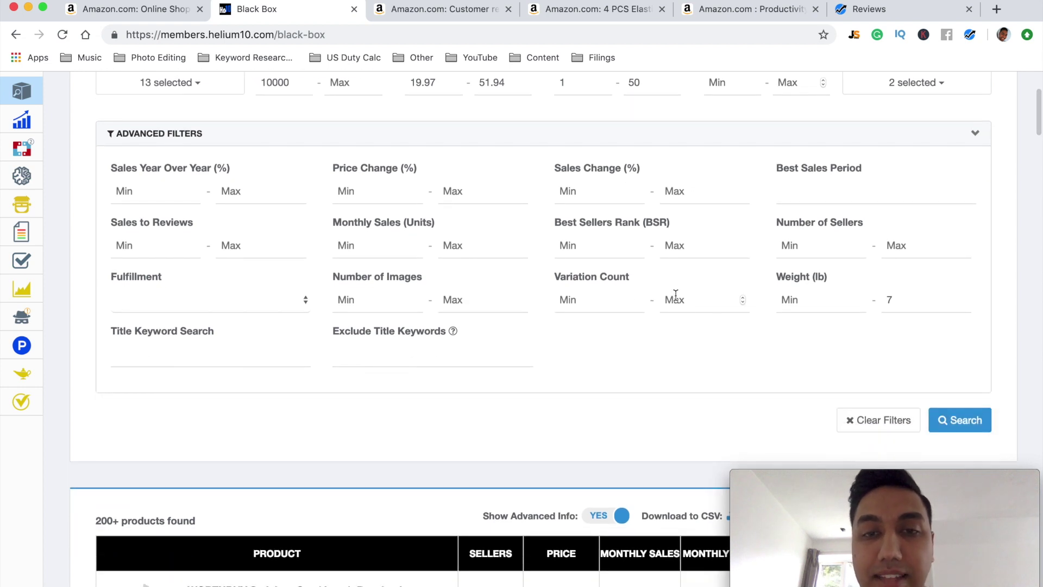
{"action": "left_click", "coordinate": [894, 300]}
{"action": "key", "text": "BackSpace"}
{"action": "type", "text": "5"}
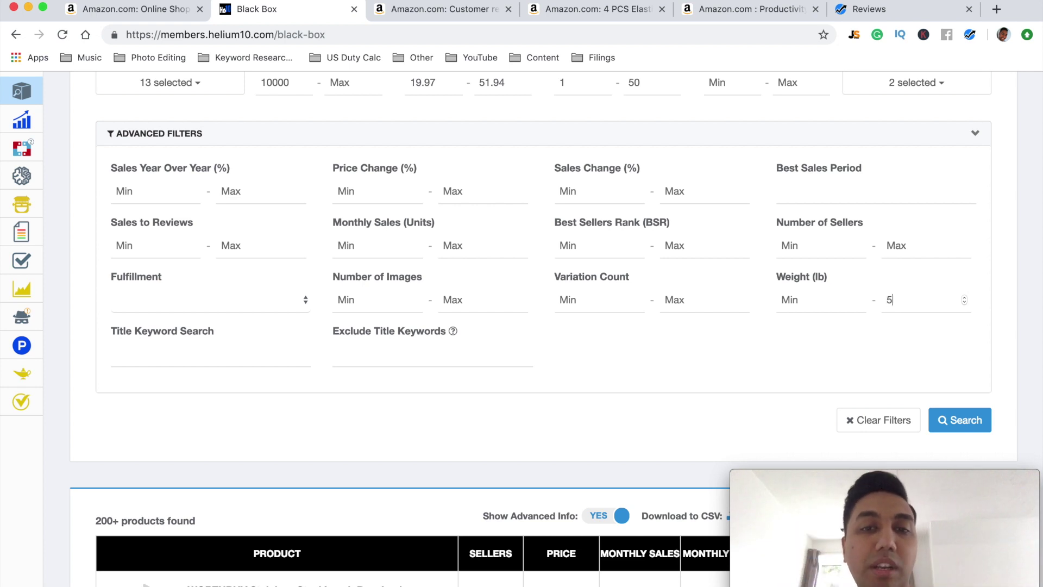
{"action": "scroll", "coordinate": [943, 299], "scroll_direction": "down", "scroll_amount": 1}
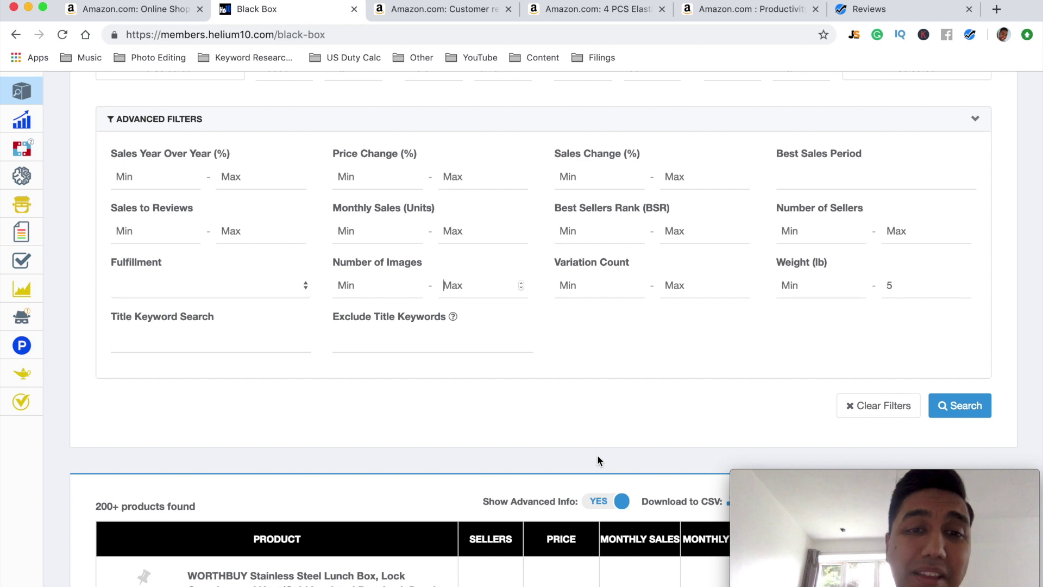
{"action": "type", "text": "3"}
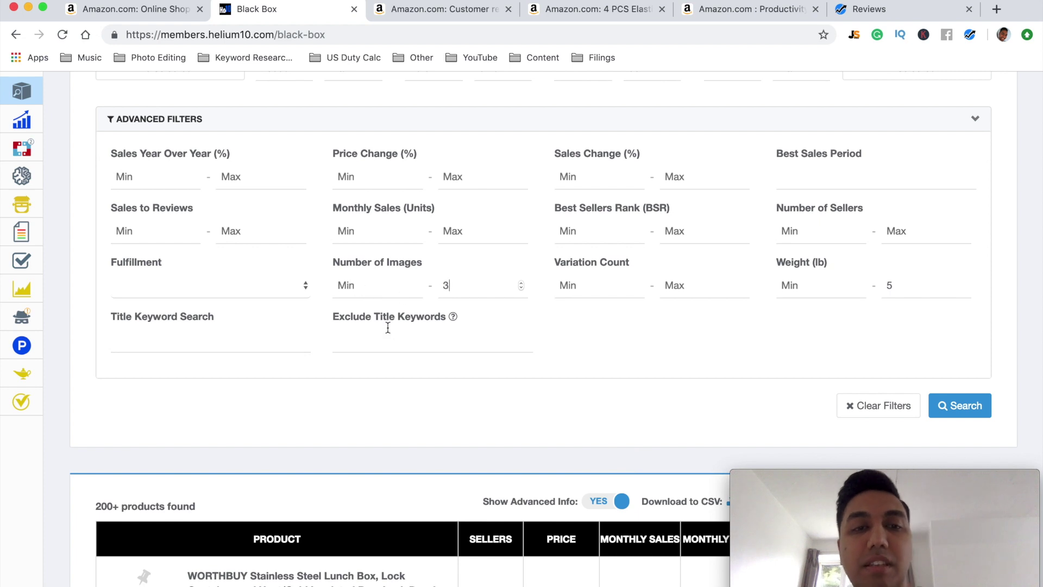
Check which shipping size tiers are selected and run the product search with the revised filters
{"action": "scroll", "coordinate": [594, 400], "scroll_direction": "up", "scroll_amount": 3}
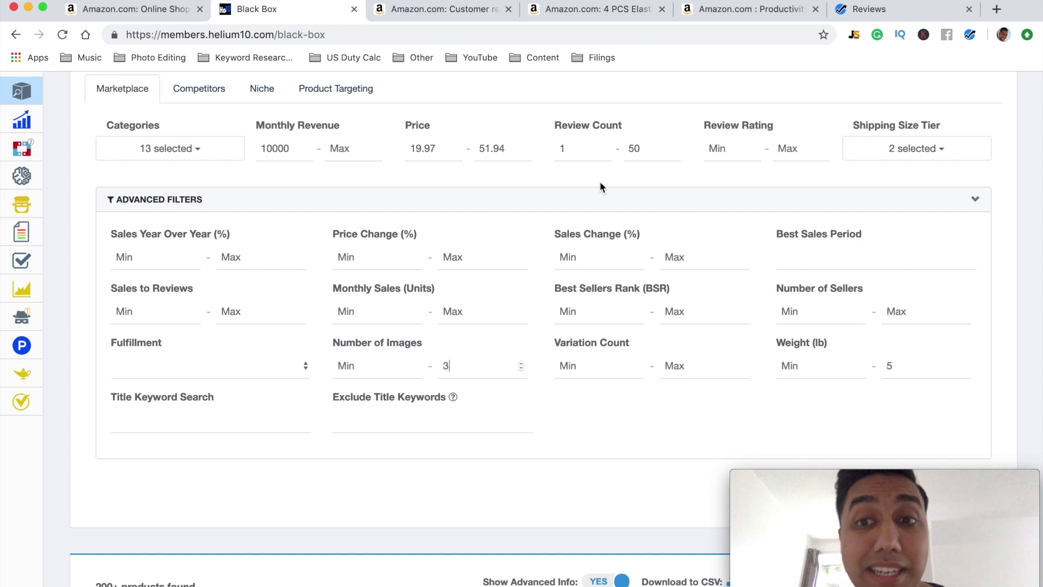
{"action": "scroll", "coordinate": [600, 182], "scroll_direction": "down", "scroll_amount": 2}
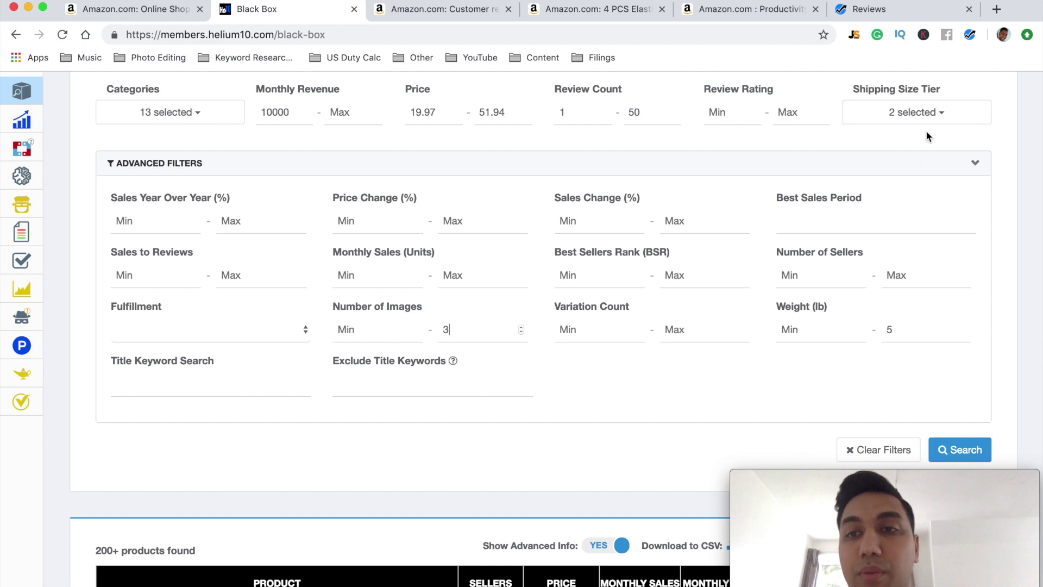
{"action": "left_click", "coordinate": [945, 121]}
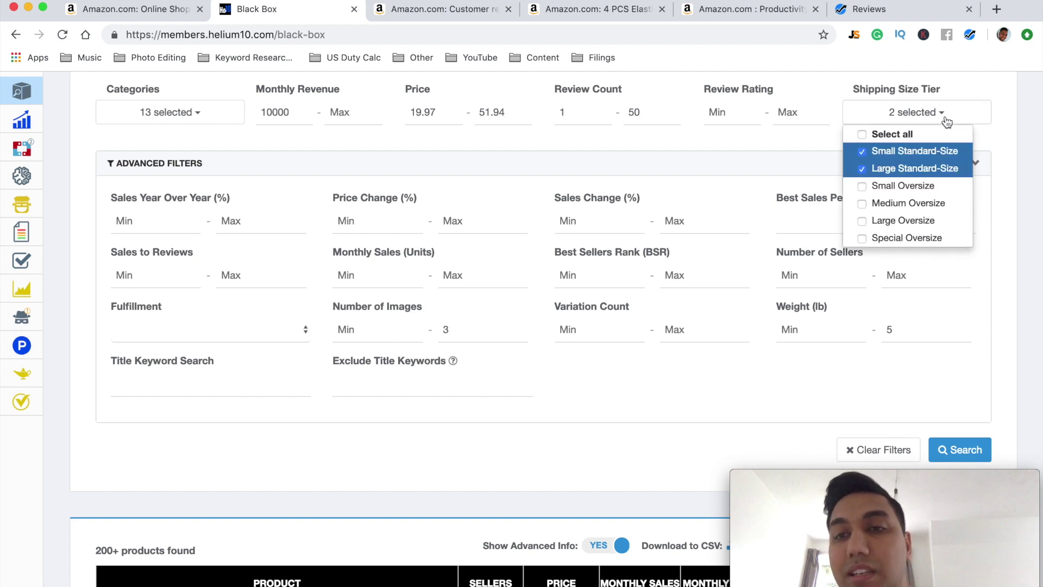
{"action": "left_click", "coordinate": [994, 140]}
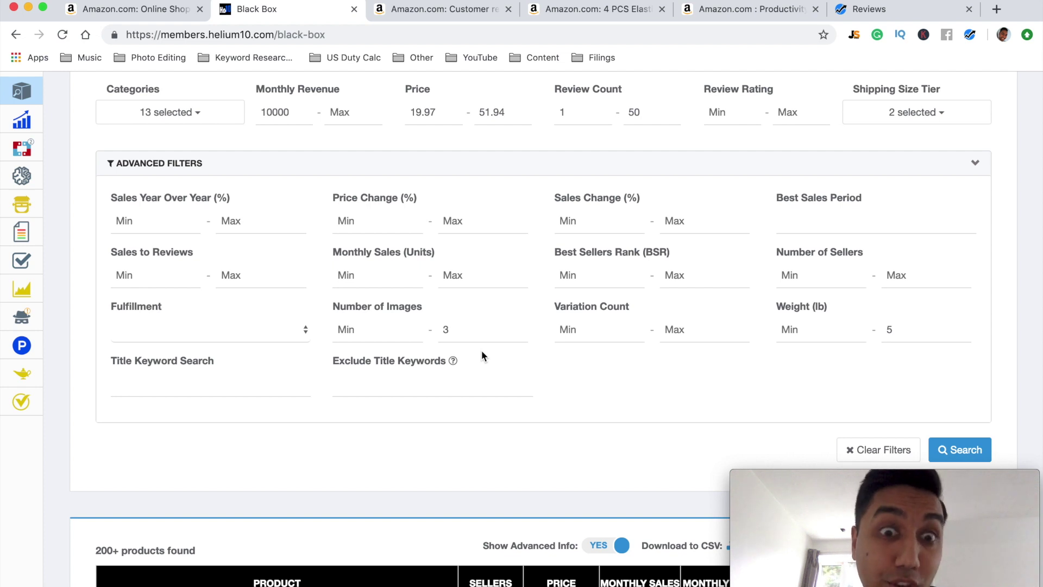
{"action": "scroll", "coordinate": [482, 355], "scroll_direction": "down", "scroll_amount": 4}
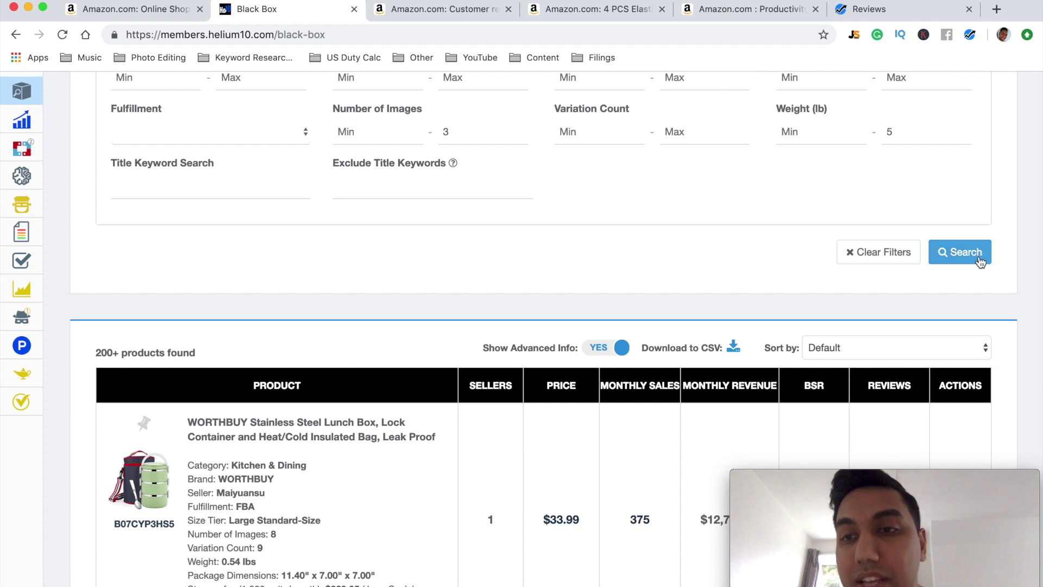
{"action": "left_click", "coordinate": [980, 261]}
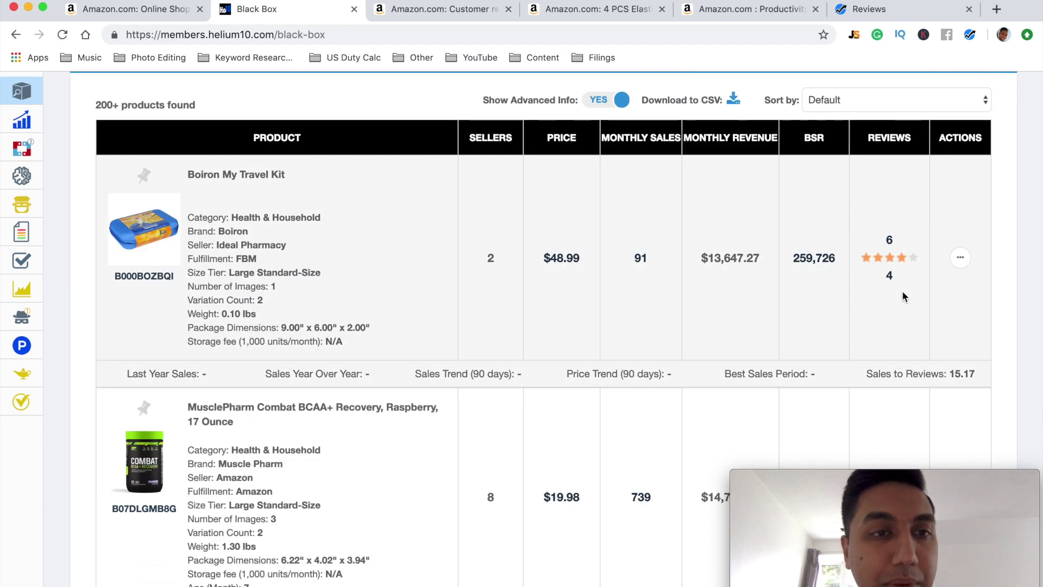
Browse the new results to the OCCASIONS 40-pack plastic bowls and check their fulfillment method
{"action": "scroll", "coordinate": [903, 293], "scroll_direction": "down", "scroll_amount": 12}
{"action": "scroll", "coordinate": [902, 293], "scroll_direction": "down", "scroll_amount": 4}
{"action": "scroll", "coordinate": [903, 297], "scroll_direction": "down", "scroll_amount": 12}
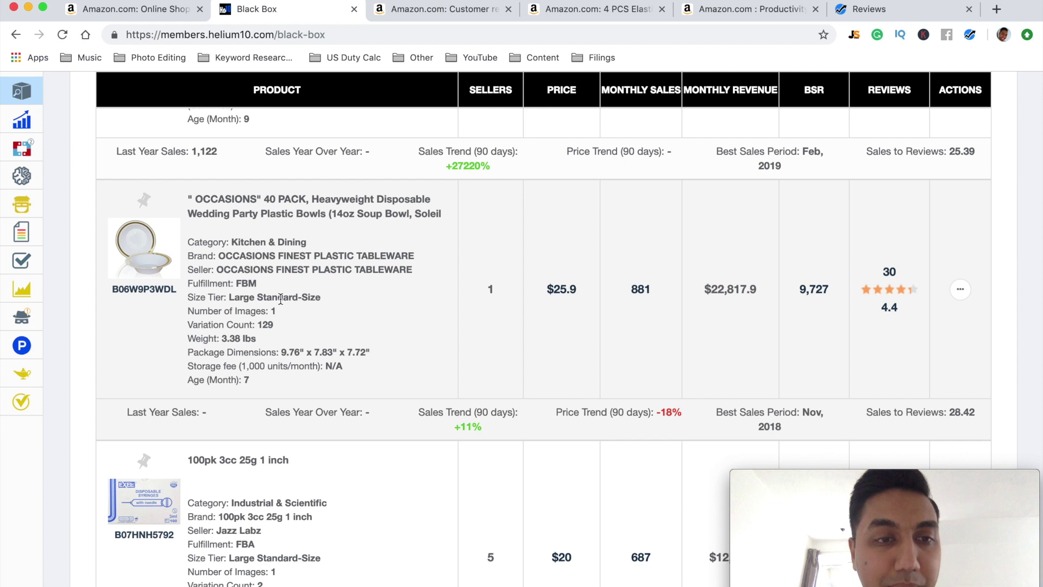
{"action": "left_click", "coordinate": [237, 281]}
{"action": "left_click_drag", "start_coordinate": [237, 281], "coordinate": [265, 287]}
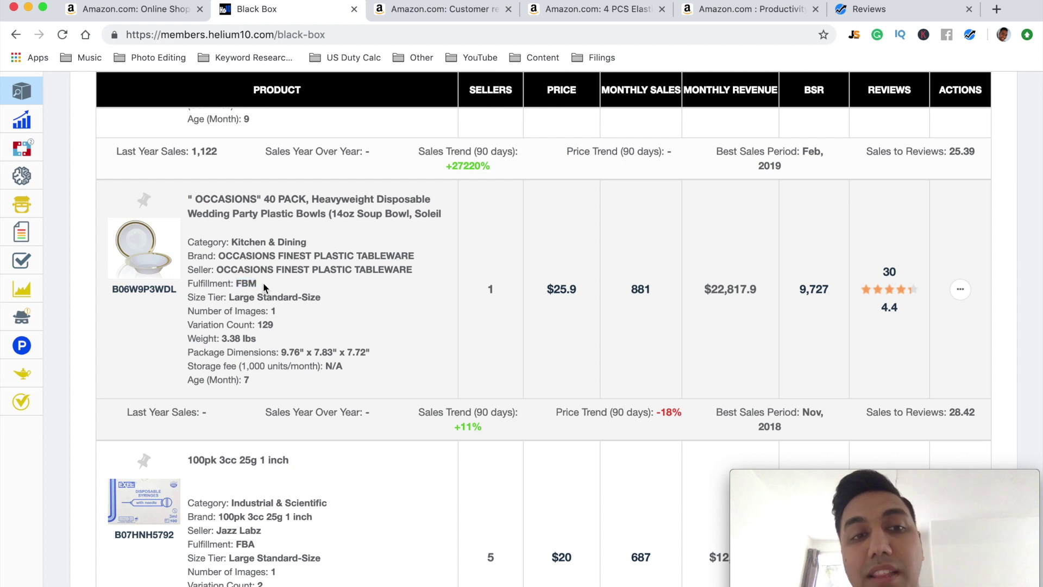
{"action": "left_click_drag", "start_coordinate": [237, 283], "coordinate": [263, 284]}
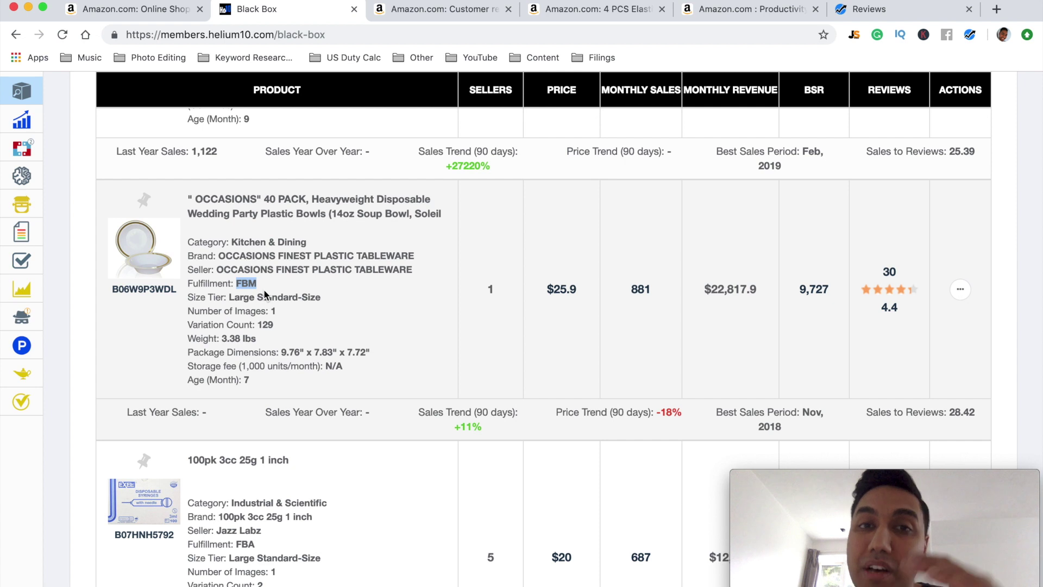
Examine the OCCASIONS bowls' number of images, weight, package dimensions and storage fee
{"action": "double_click", "coordinate": [273, 312]}
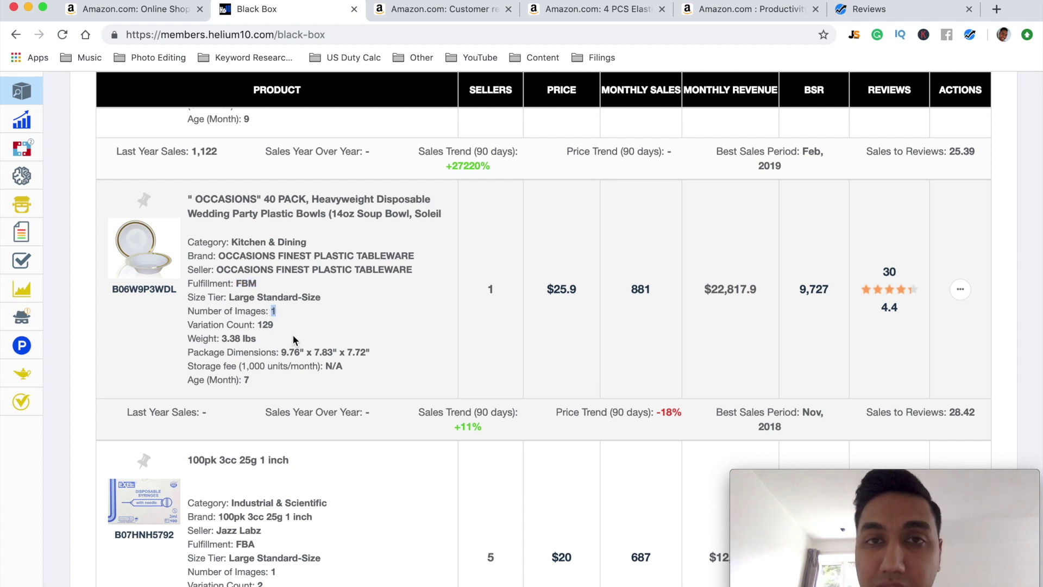
{"action": "left_click", "coordinate": [244, 311], "text": "shift"}
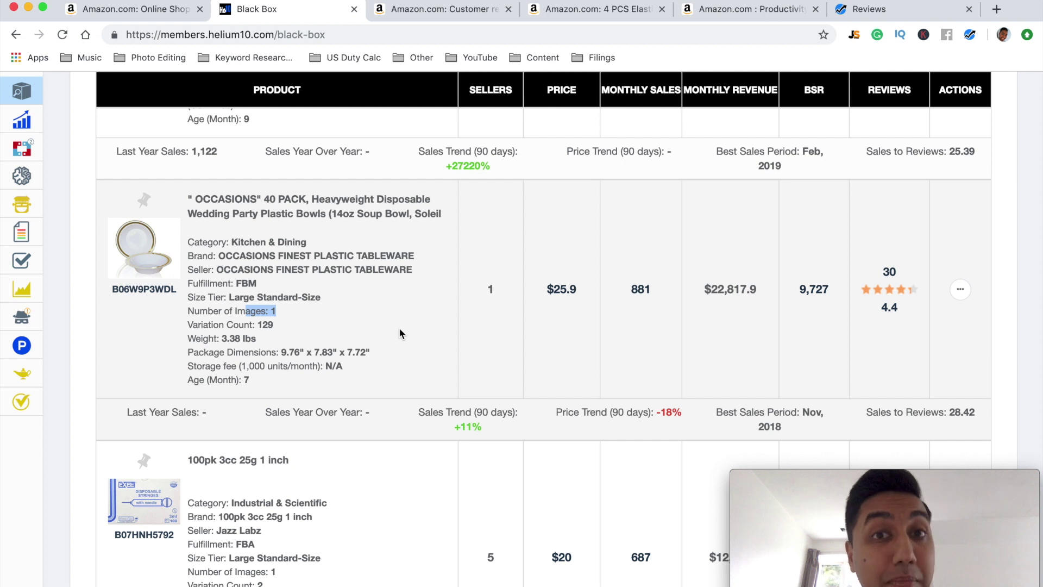
{"action": "left_click", "coordinate": [365, 334]}
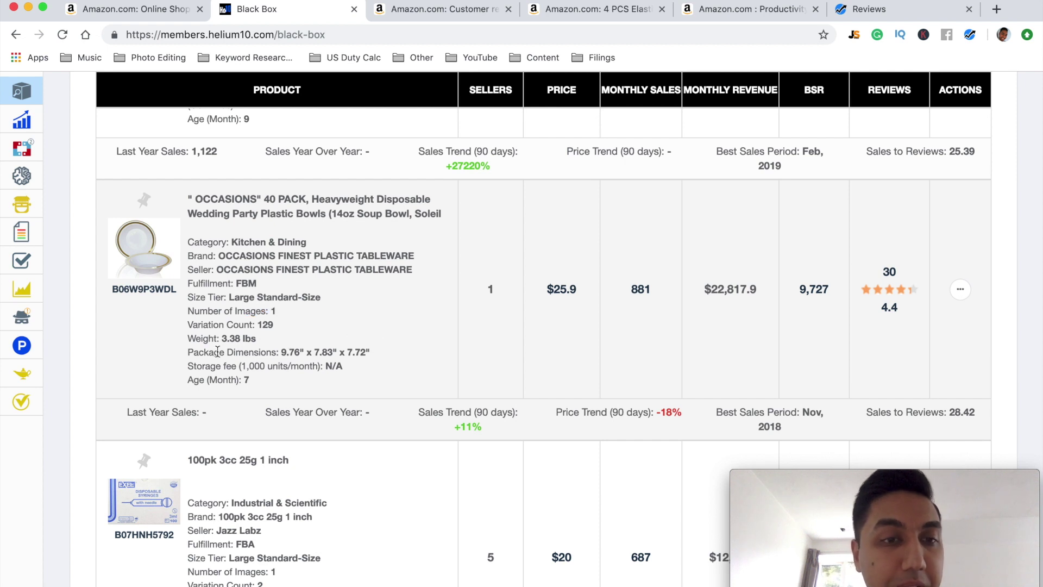
{"action": "left_click_drag", "start_coordinate": [221, 338], "coordinate": [272, 342]}
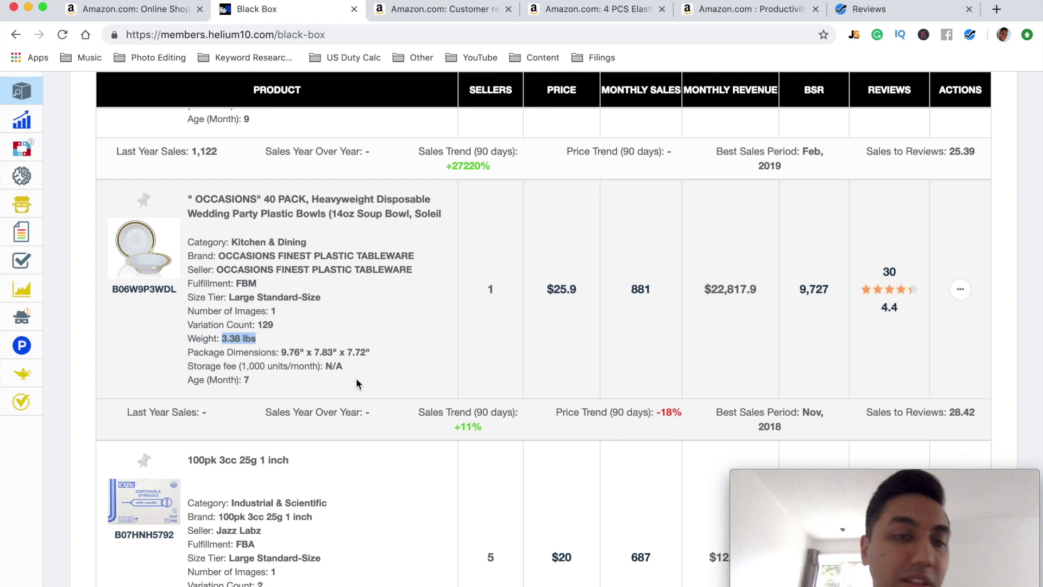
{"action": "left_click_drag", "start_coordinate": [375, 353], "coordinate": [281, 351]}
{"action": "left_click_drag", "start_coordinate": [187, 366], "coordinate": [337, 368]}
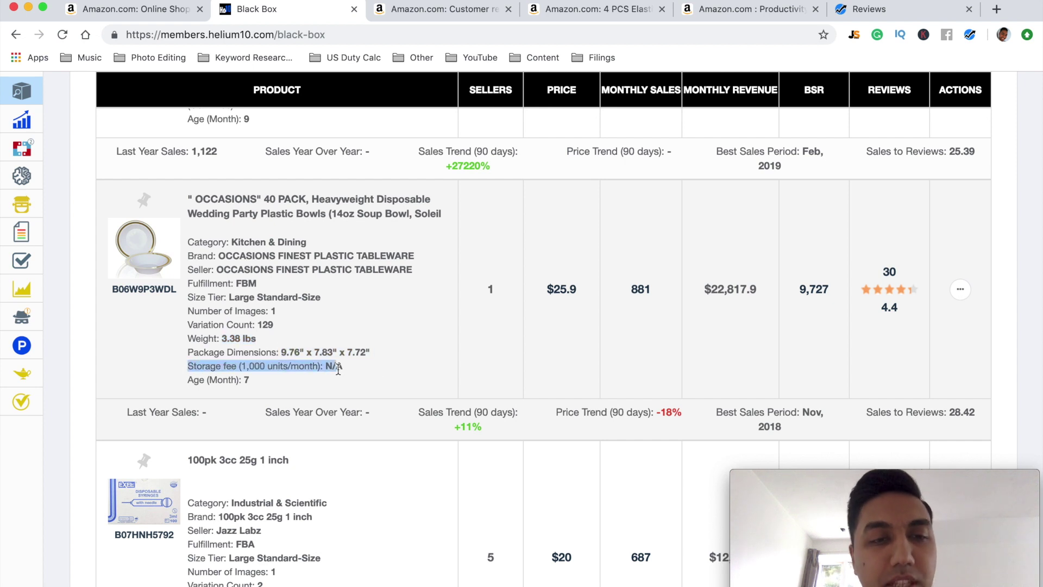
{"action": "left_click", "coordinate": [351, 400]}
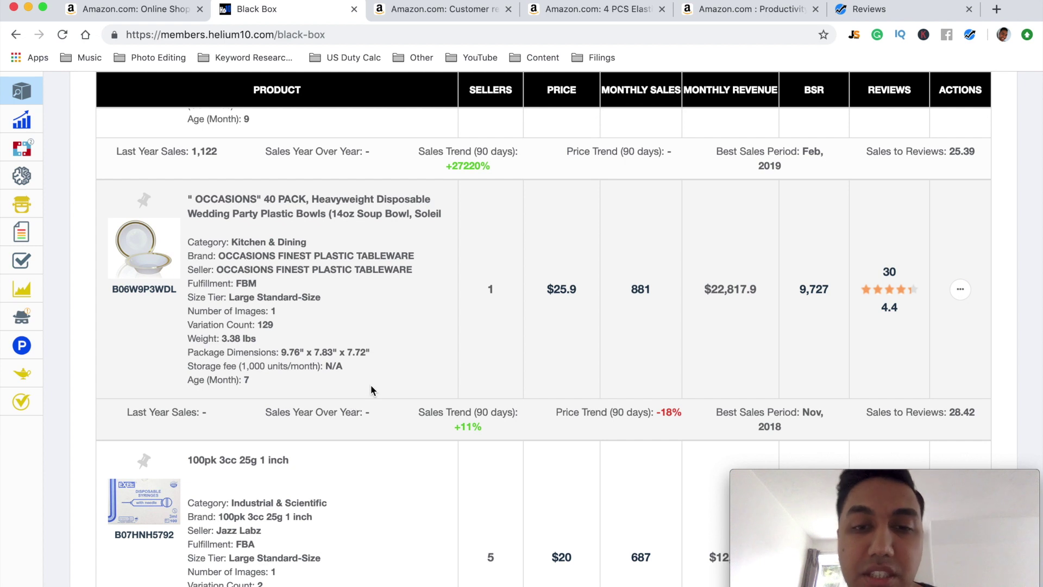
Open the OCCASIONS 40-pack bowls' Amazon listing from the results and review the product title
{"action": "scroll", "coordinate": [370, 385], "scroll_direction": "down", "scroll_amount": 1}
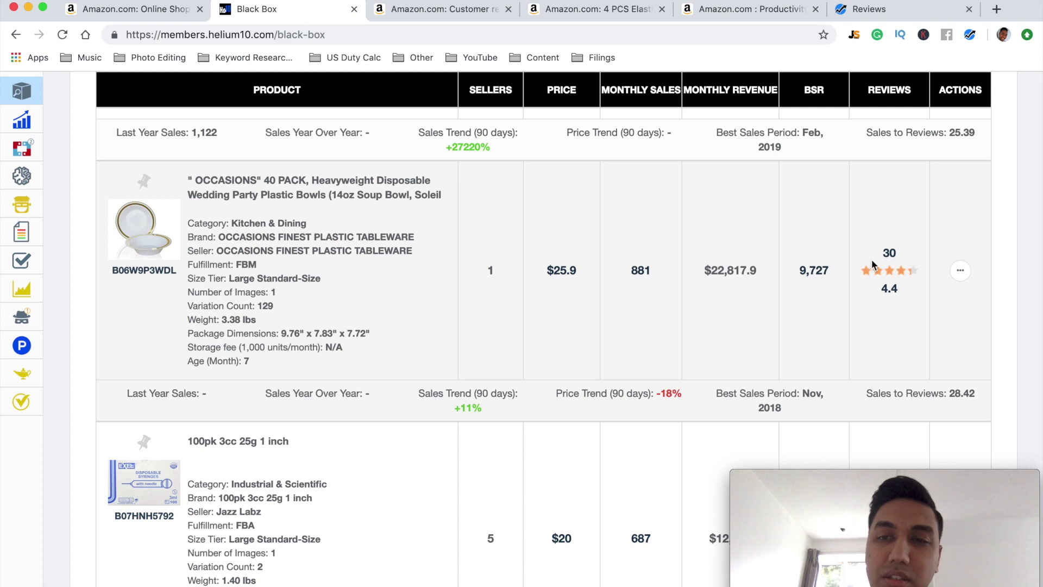
{"action": "left_click", "coordinate": [150, 251]}
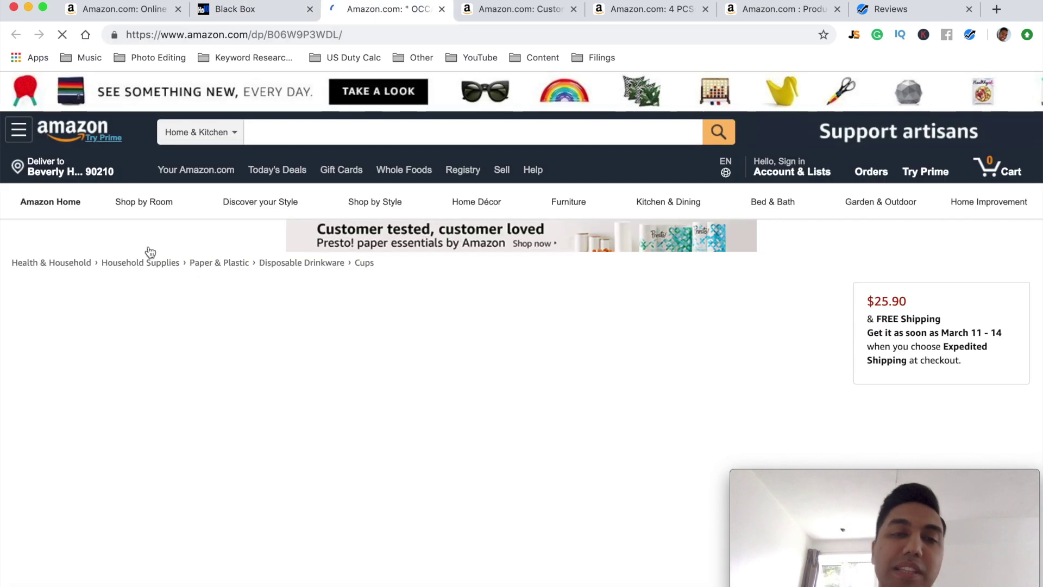
{"action": "scroll", "coordinate": [148, 246], "scroll_direction": "down", "scroll_amount": 3}
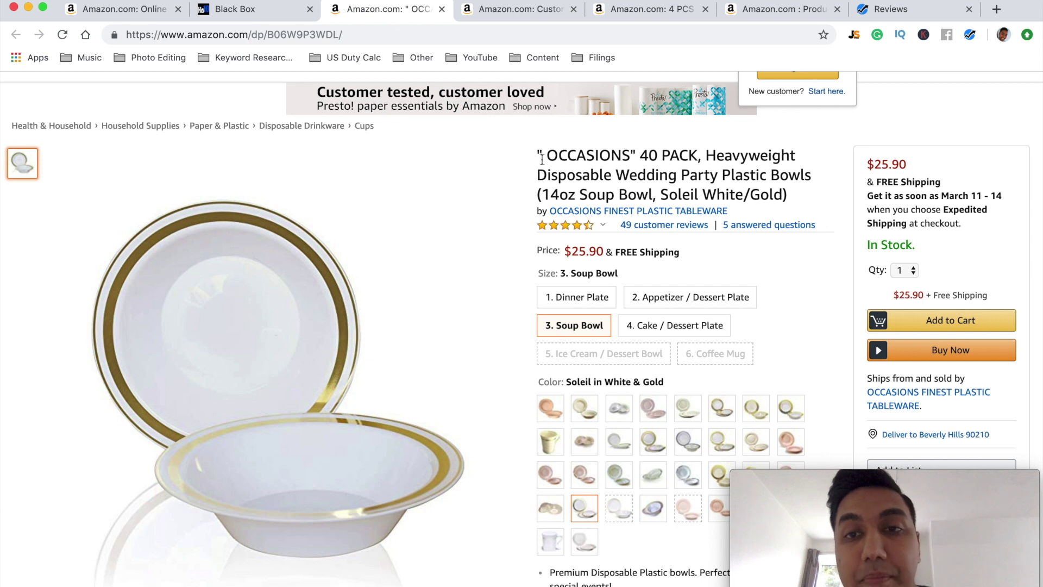
{"action": "left_click_drag", "start_coordinate": [542, 158], "coordinate": [787, 194]}
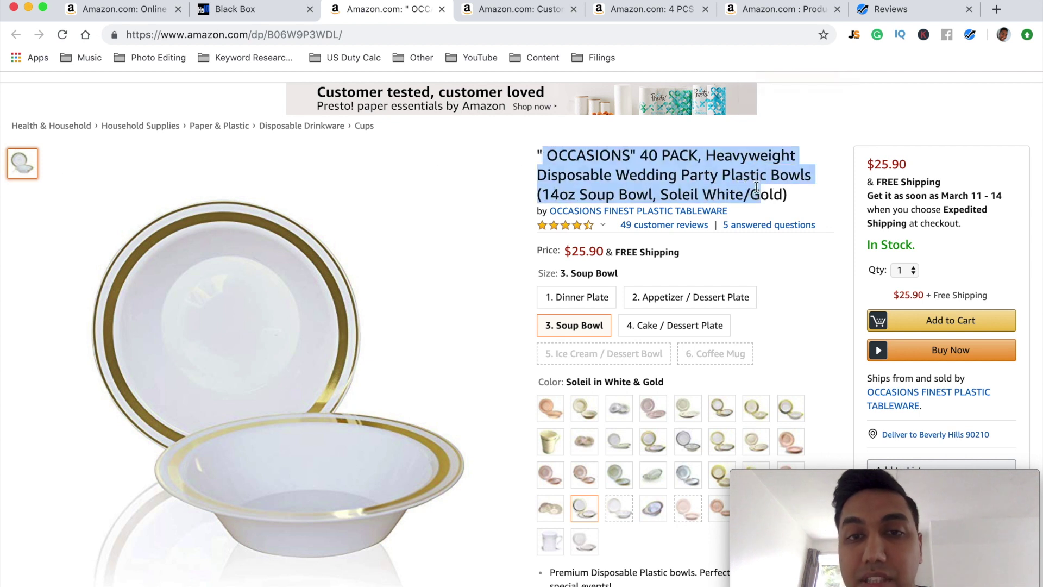
{"action": "left_click", "coordinate": [783, 190]}
{"action": "triple_click", "coordinate": [792, 200]}
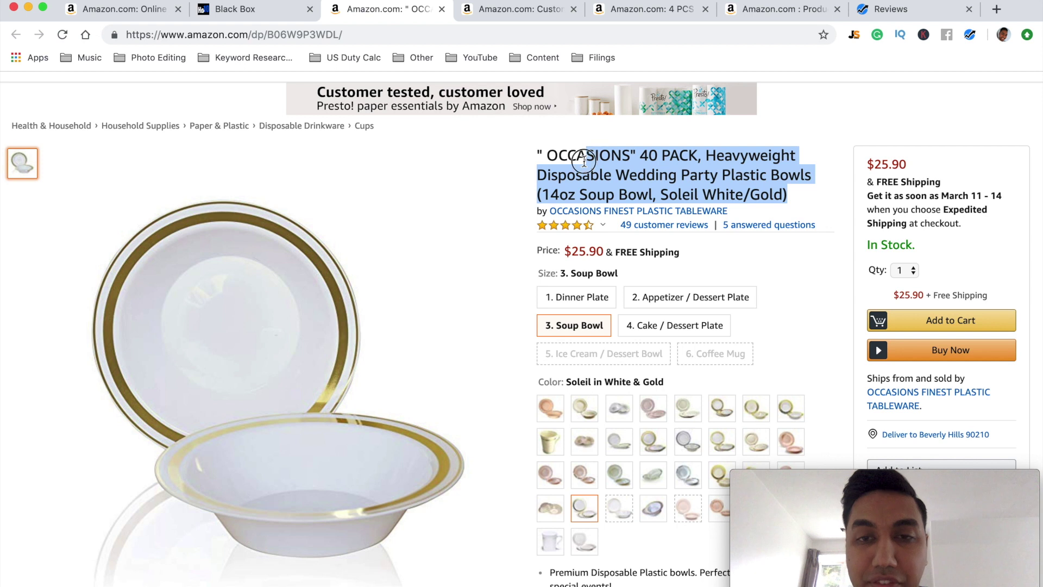
{"action": "left_click", "coordinate": [582, 158]}
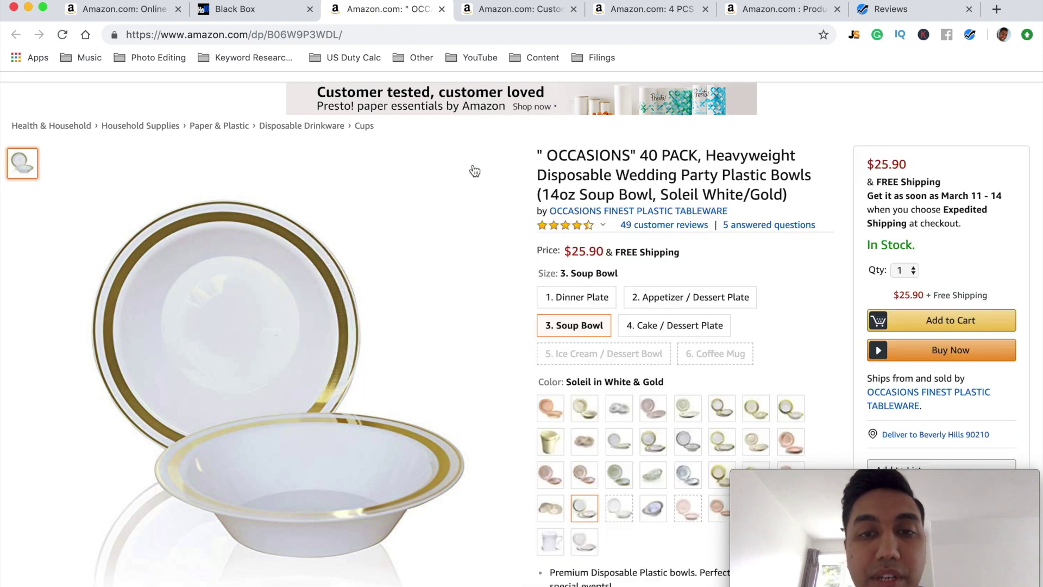
Look through the bowl listing's bullet points, price and rank chart, revenue calculator and related products
{"action": "scroll", "coordinate": [381, 176], "scroll_direction": "down", "scroll_amount": 3}
{"action": "scroll", "coordinate": [383, 177], "scroll_direction": "down", "scroll_amount": 20}
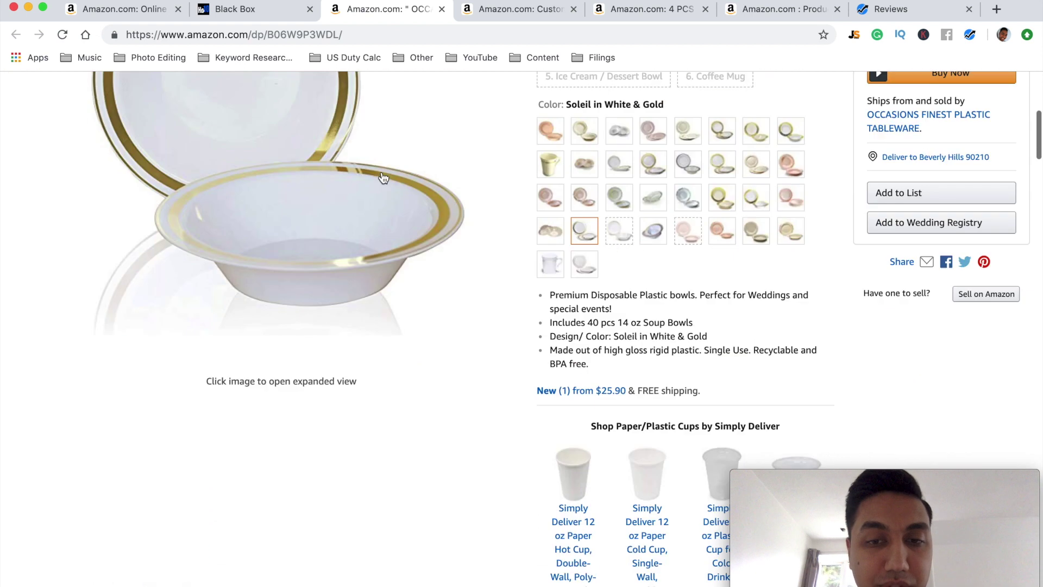
{"action": "scroll", "coordinate": [382, 178], "scroll_direction": "up", "scroll_amount": 3}
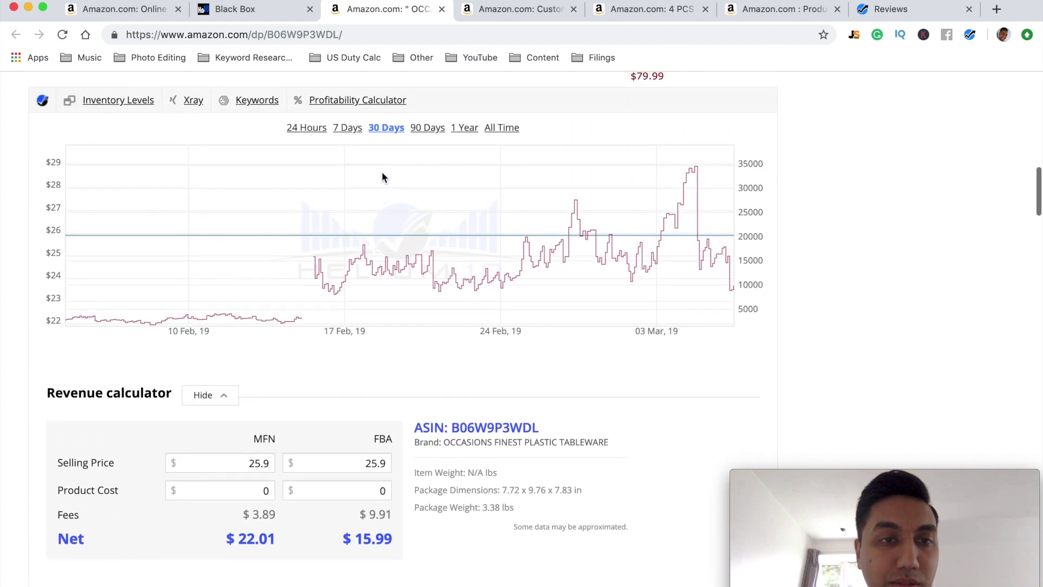
{"action": "scroll", "coordinate": [383, 177], "scroll_direction": "down", "scroll_amount": 8}
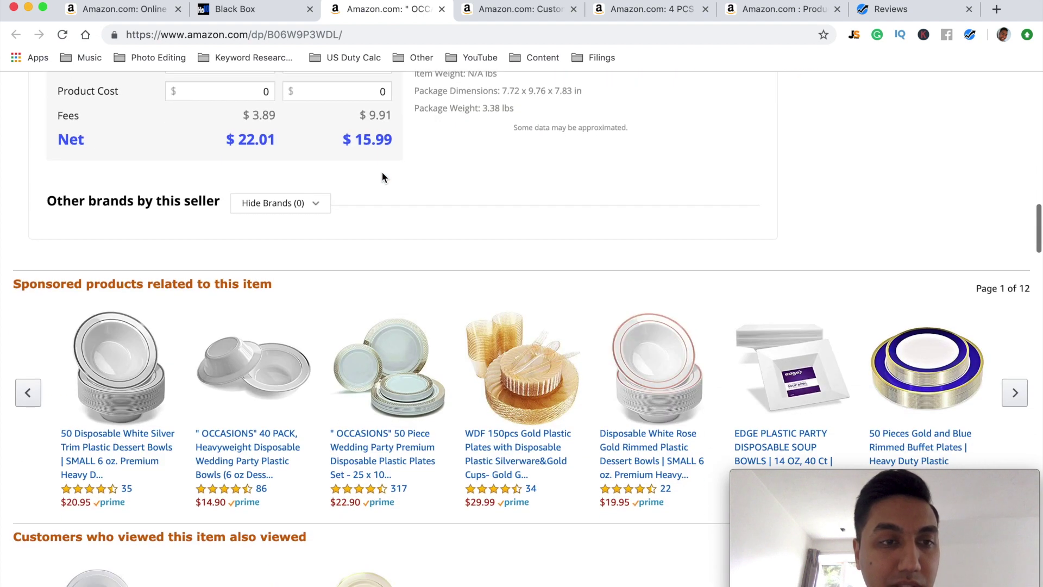
{"action": "scroll", "coordinate": [383, 177], "scroll_direction": "down", "scroll_amount": 7}
{"action": "scroll", "coordinate": [383, 177], "scroll_direction": "down", "scroll_amount": 8}
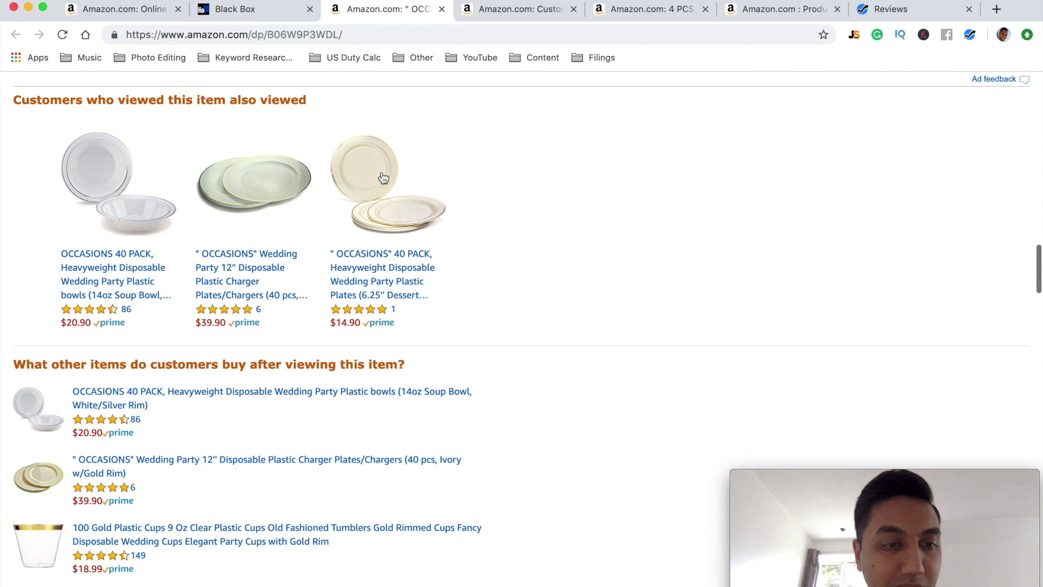
Review the bowl listing's sponsored and also-viewed products, rank chart, product image, and size and color options
{"action": "scroll", "coordinate": [383, 177], "scroll_direction": "up", "scroll_amount": 3}
{"action": "scroll", "coordinate": [382, 177], "scroll_direction": "up", "scroll_amount": 10}
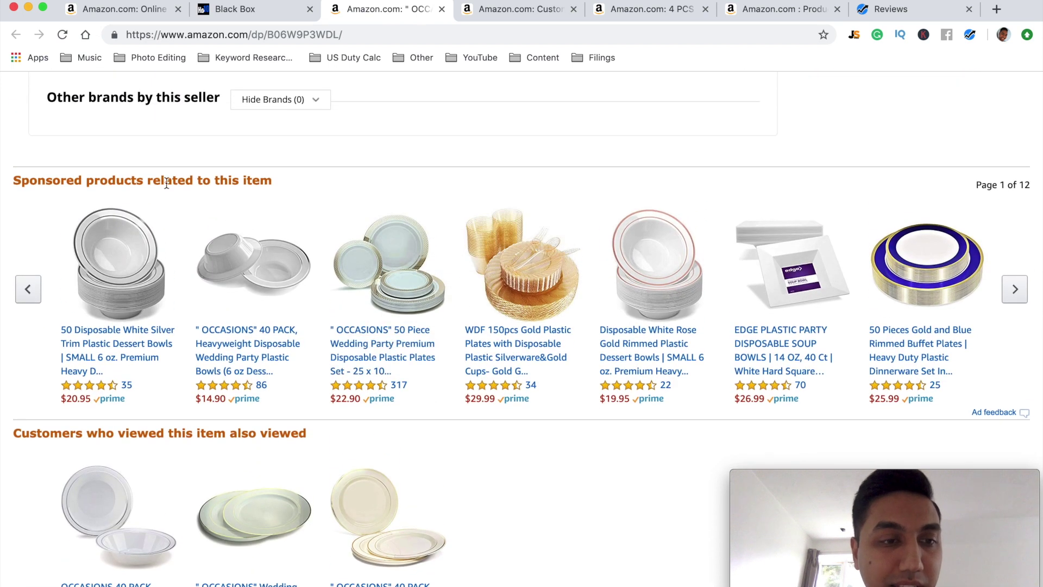
{"action": "scroll", "coordinate": [224, 342], "scroll_direction": "down", "scroll_amount": 2}
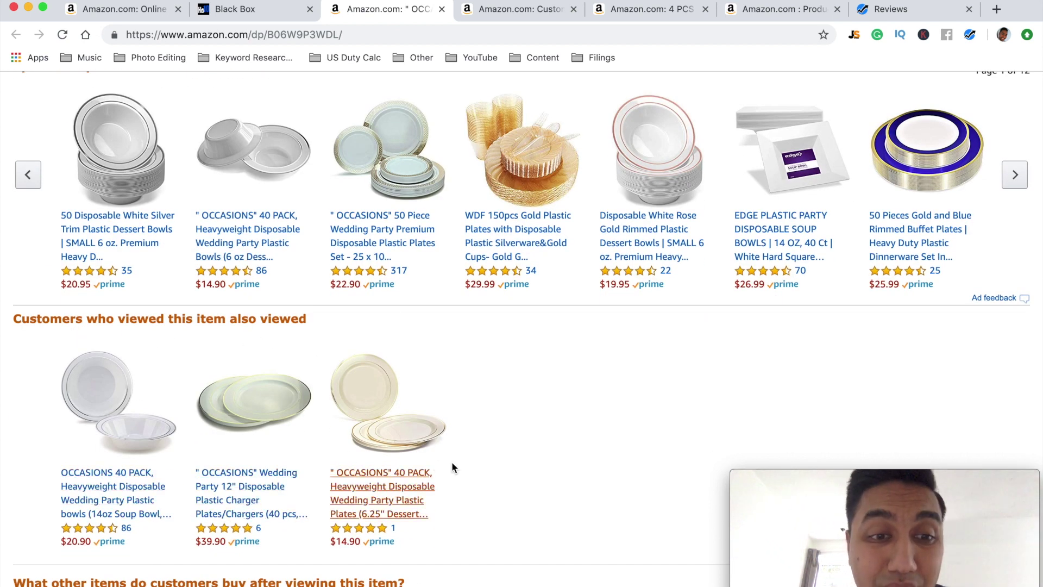
{"action": "scroll", "coordinate": [608, 438], "scroll_direction": "up", "scroll_amount": 15}
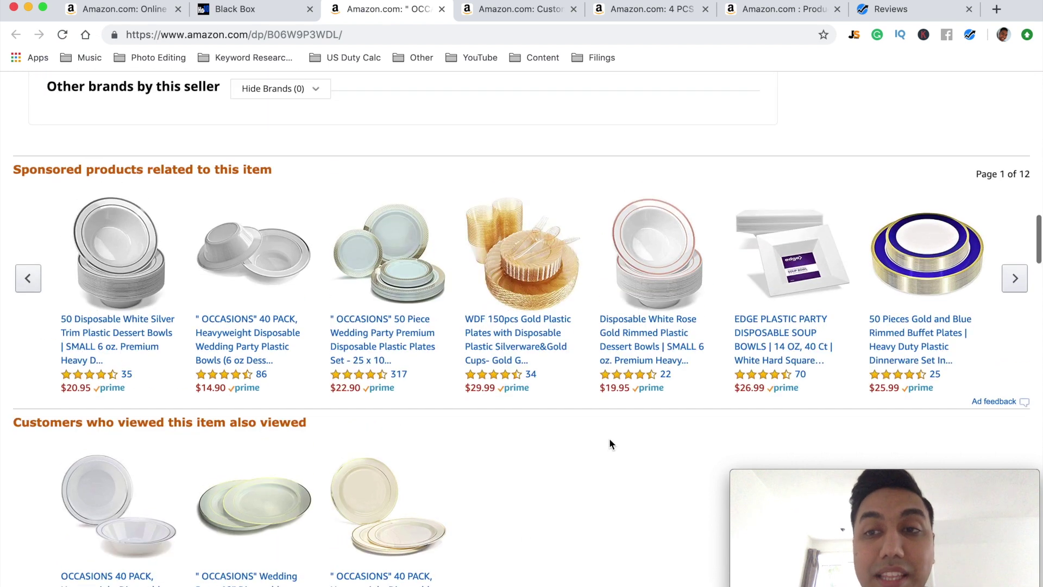
{"action": "scroll", "coordinate": [608, 445], "scroll_direction": "up", "scroll_amount": 3}
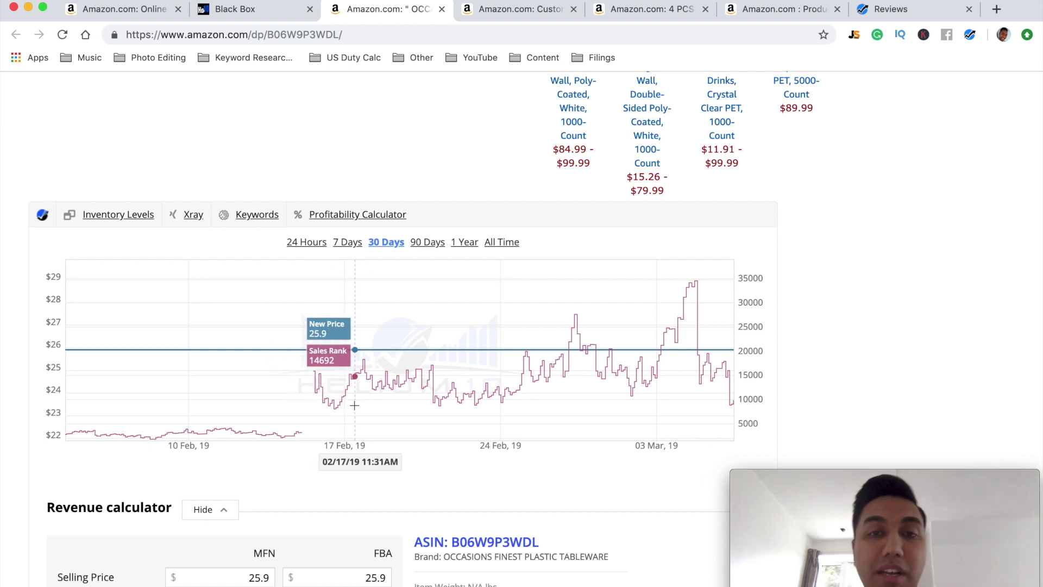
{"action": "scroll", "coordinate": [354, 404], "scroll_direction": "up", "scroll_amount": 10}
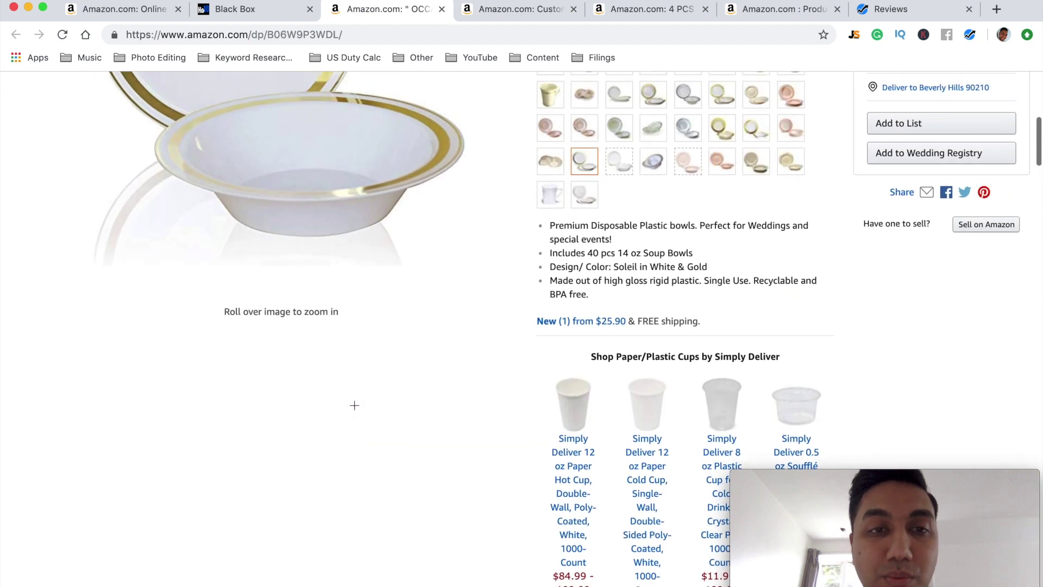
{"action": "scroll", "coordinate": [355, 405], "scroll_direction": "up", "scroll_amount": 3}
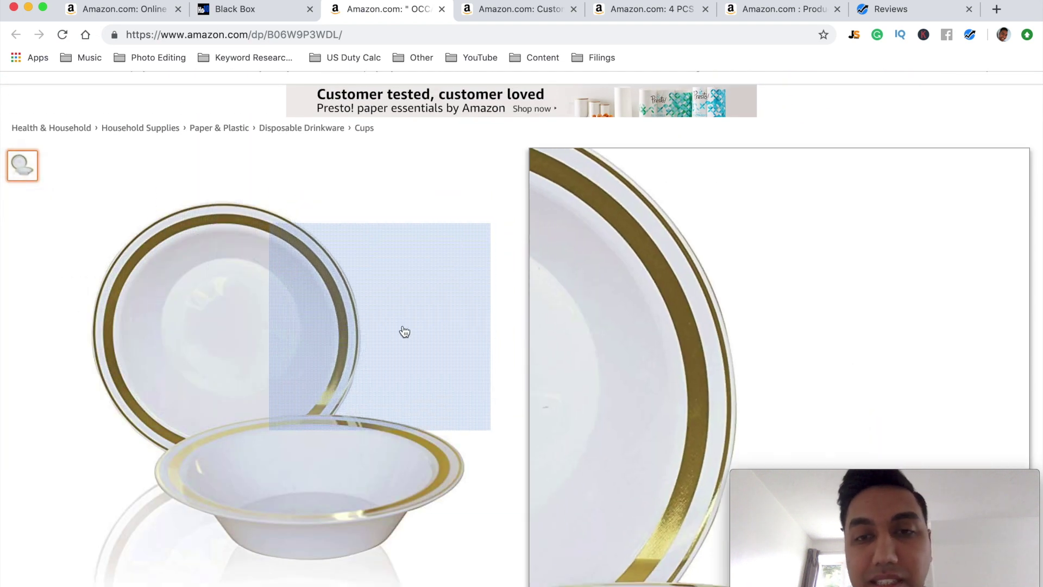
{"action": "scroll", "coordinate": [831, 317], "scroll_direction": "down", "scroll_amount": 2}
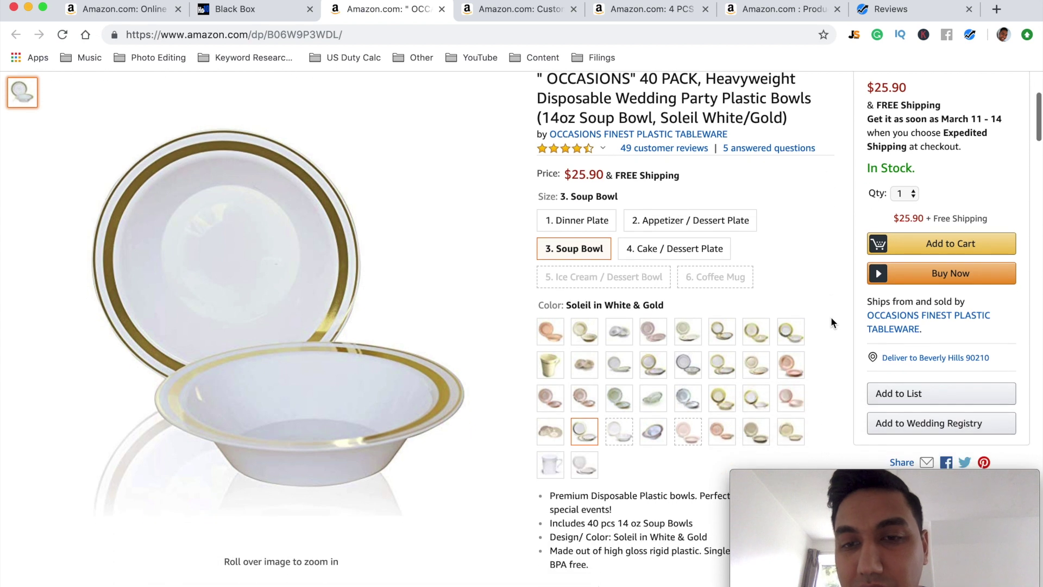
{"action": "scroll", "coordinate": [830, 317], "scroll_direction": "down", "scroll_amount": 1}
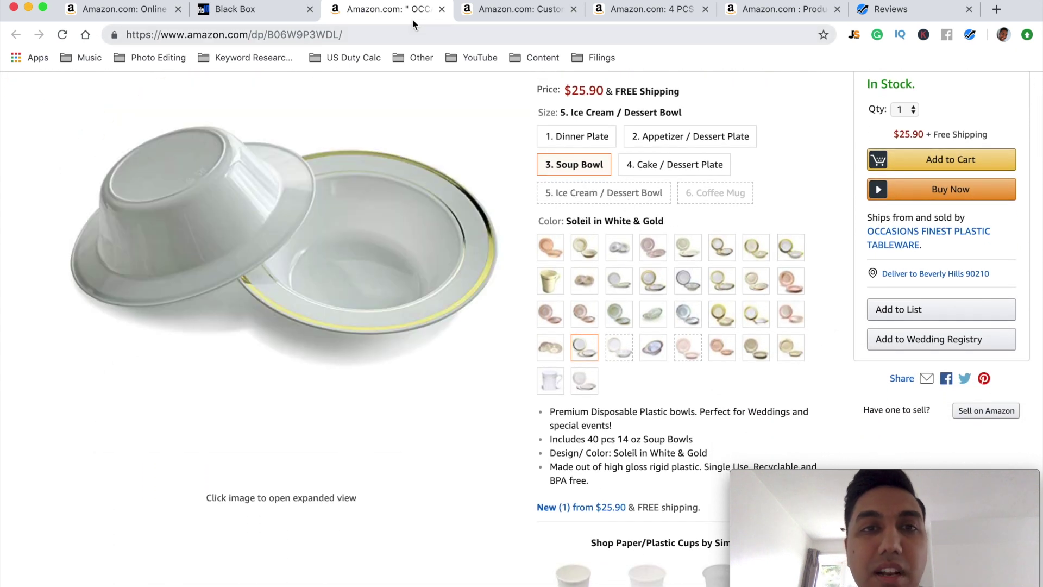
Close the bowl listing and browse the Black Box results to the HFS Ultra Precision 1-2-3" Blocks
{"action": "left_click", "coordinate": [442, 9]}
{"action": "scroll", "coordinate": [380, 348], "scroll_direction": "down", "scroll_amount": 2}
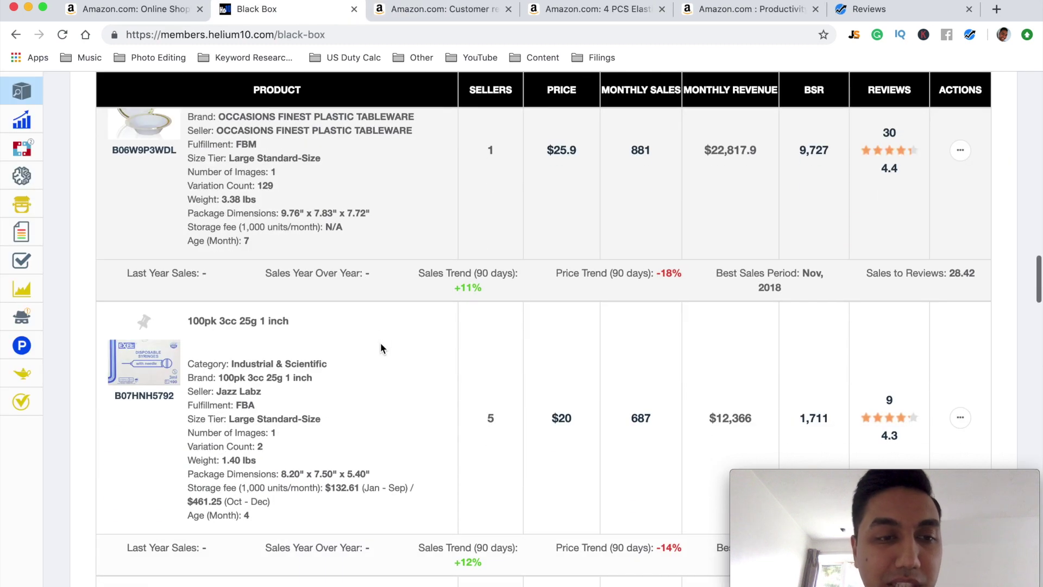
{"action": "scroll", "coordinate": [381, 348], "scroll_direction": "down", "scroll_amount": 3}
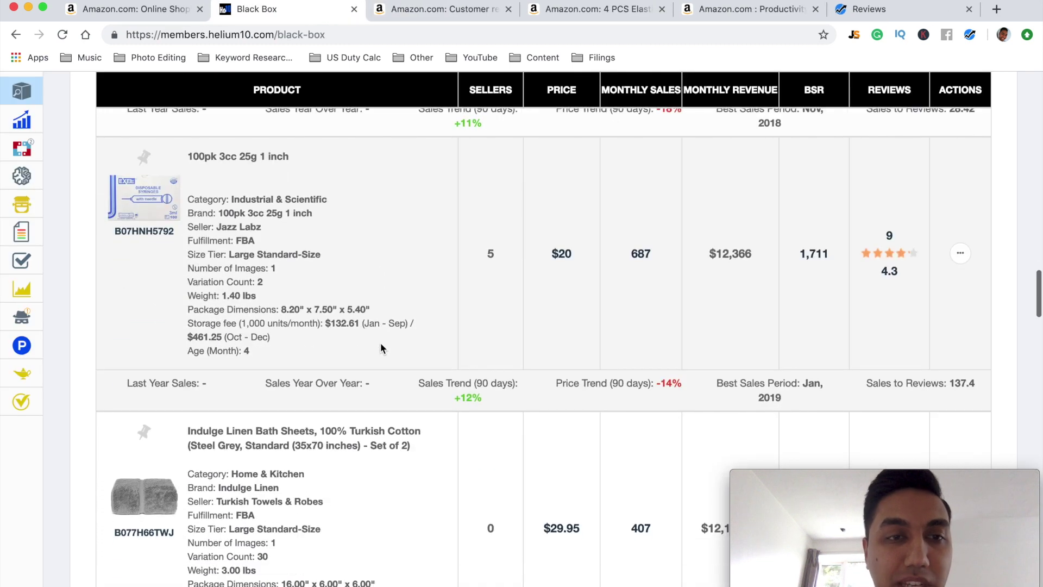
{"action": "scroll", "coordinate": [381, 349], "scroll_direction": "down", "scroll_amount": 10}
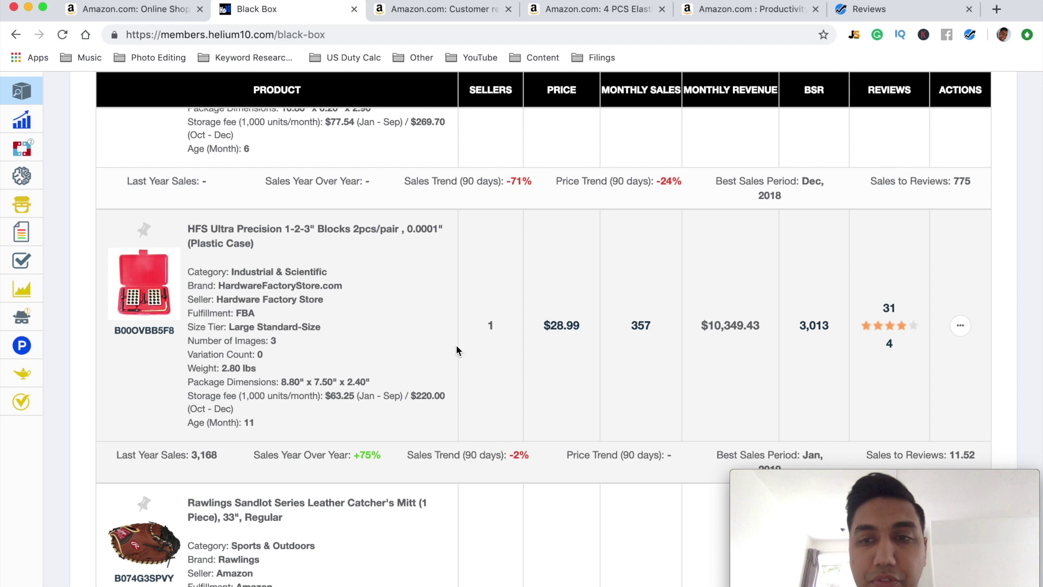
{"action": "scroll", "coordinate": [456, 350], "scroll_direction": "down", "scroll_amount": 1}
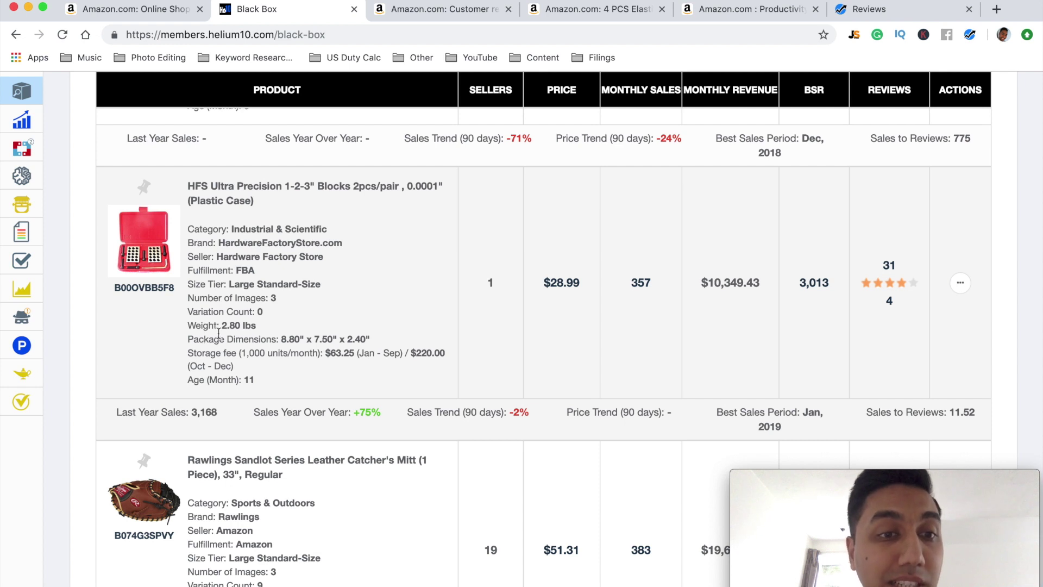
Examine the HFS blocks' number of images, weight, storage fee and monthly revenue
{"action": "left_click", "coordinate": [277, 302]}
{"action": "left_click_drag", "start_coordinate": [278, 302], "coordinate": [209, 298]}
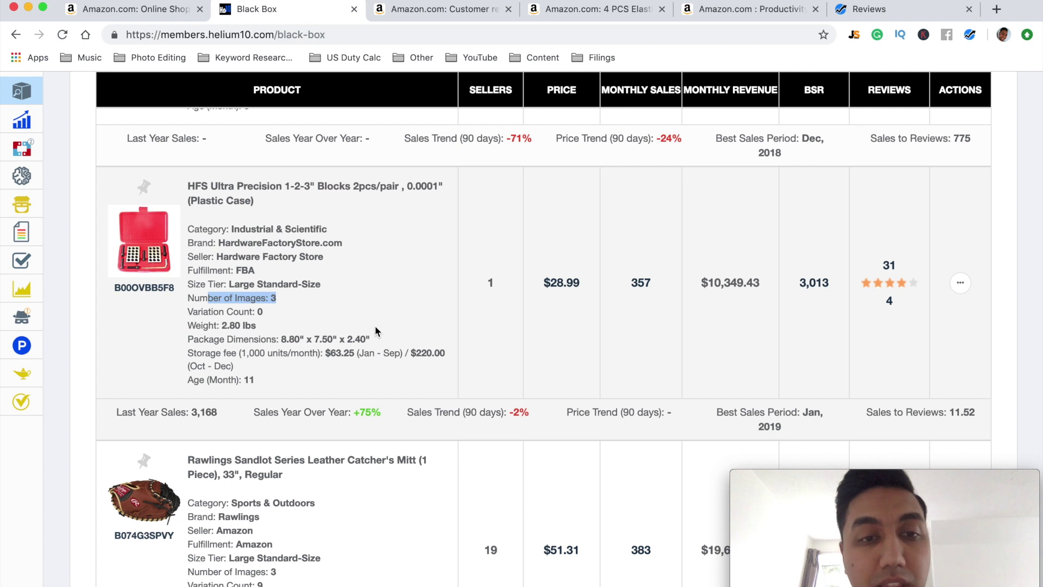
{"action": "left_click_drag", "start_coordinate": [255, 326], "coordinate": [325, 355]}
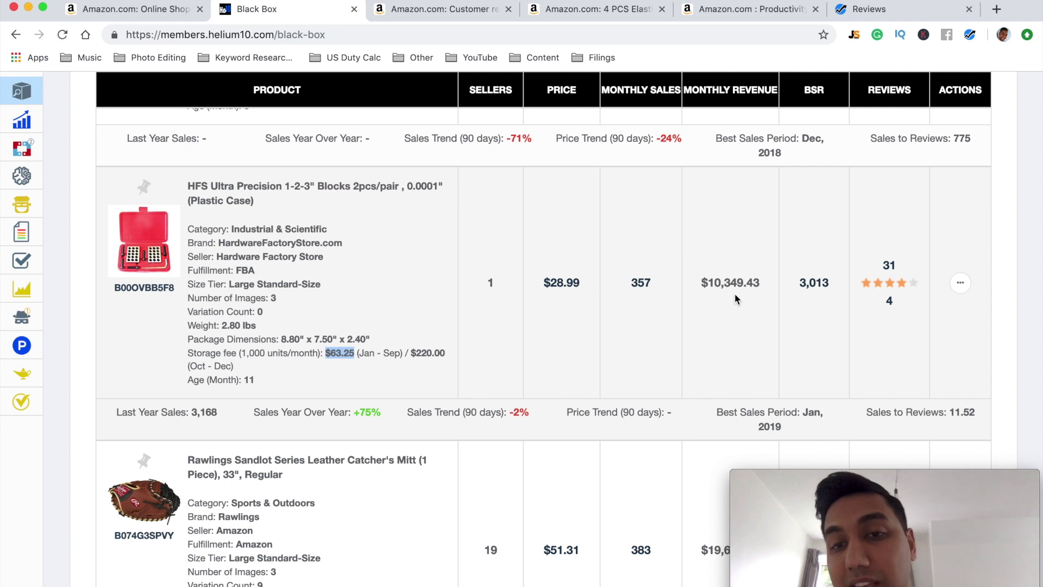
{"action": "scroll", "coordinate": [735, 294], "scroll_direction": "down", "scroll_amount": 1}
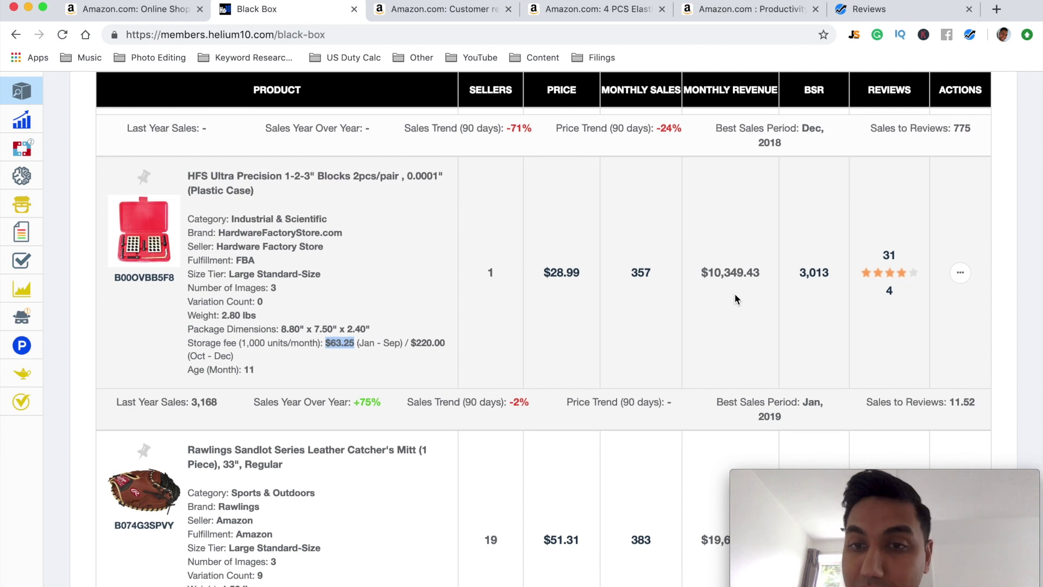
Open the HFS blocks' Amazon listing from the results and review its title and bullet points
{"action": "left_click", "coordinate": [154, 261]}
{"action": "scroll", "coordinate": [154, 261], "scroll_direction": "down", "scroll_amount": 2}
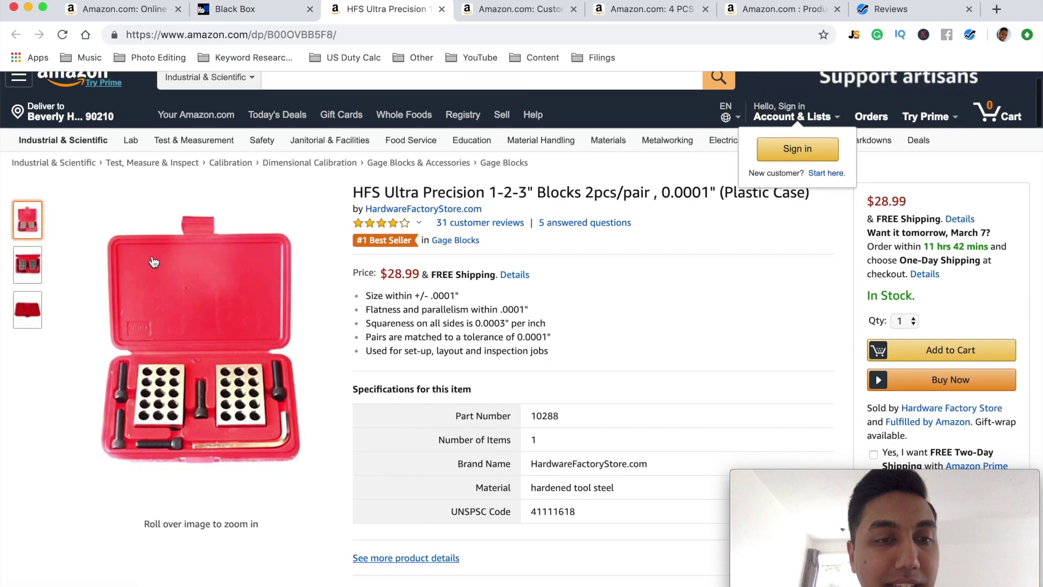
{"action": "scroll", "coordinate": [154, 262], "scroll_direction": "down", "scroll_amount": 1}
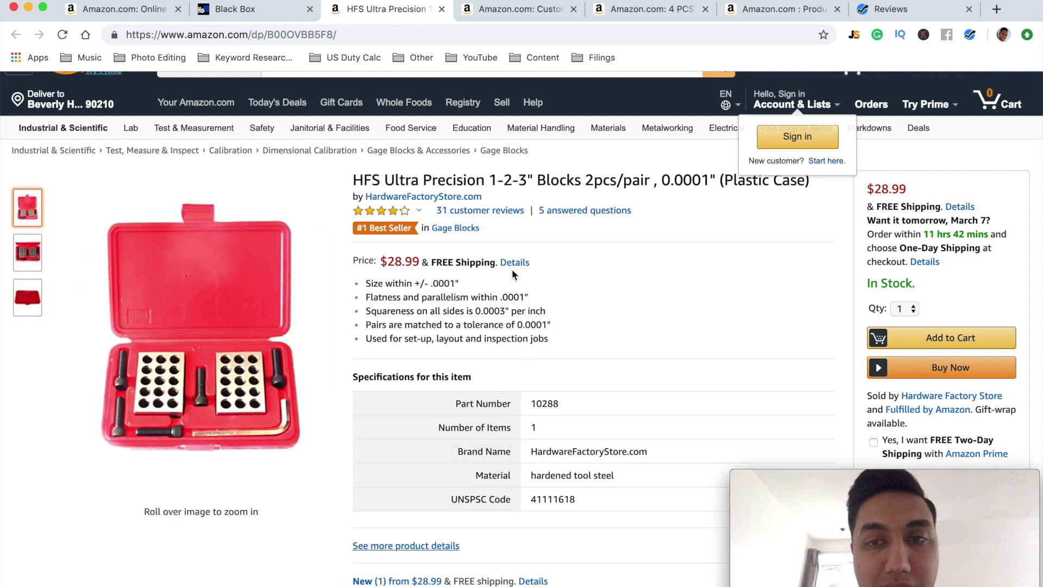
{"action": "left_click_drag", "start_coordinate": [354, 180], "coordinate": [756, 174]}
{"action": "left_click", "coordinate": [756, 174]}
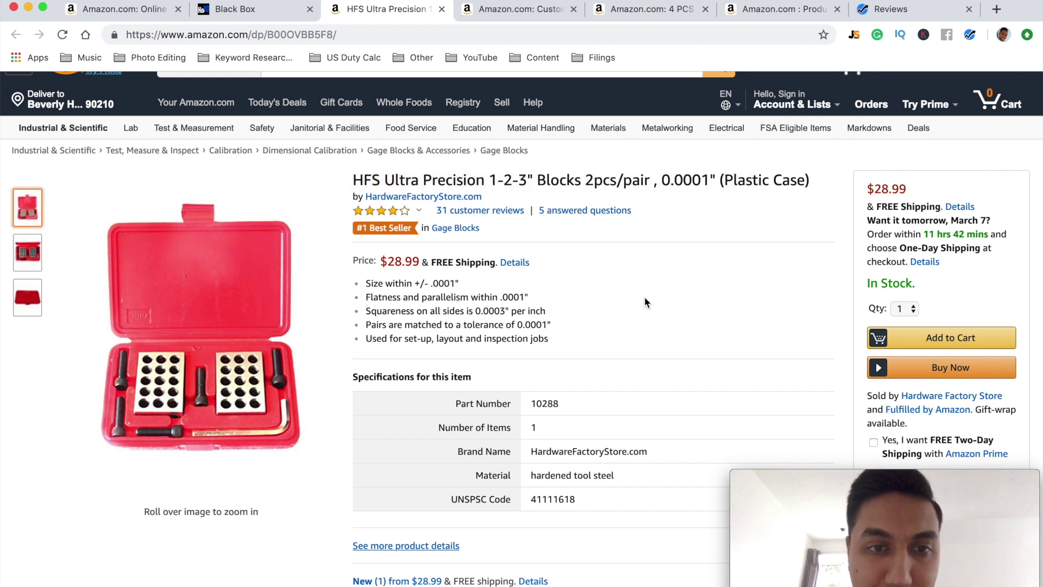
{"action": "left_click_drag", "start_coordinate": [550, 339], "coordinate": [365, 283]}
{"action": "left_click", "coordinate": [365, 284]}
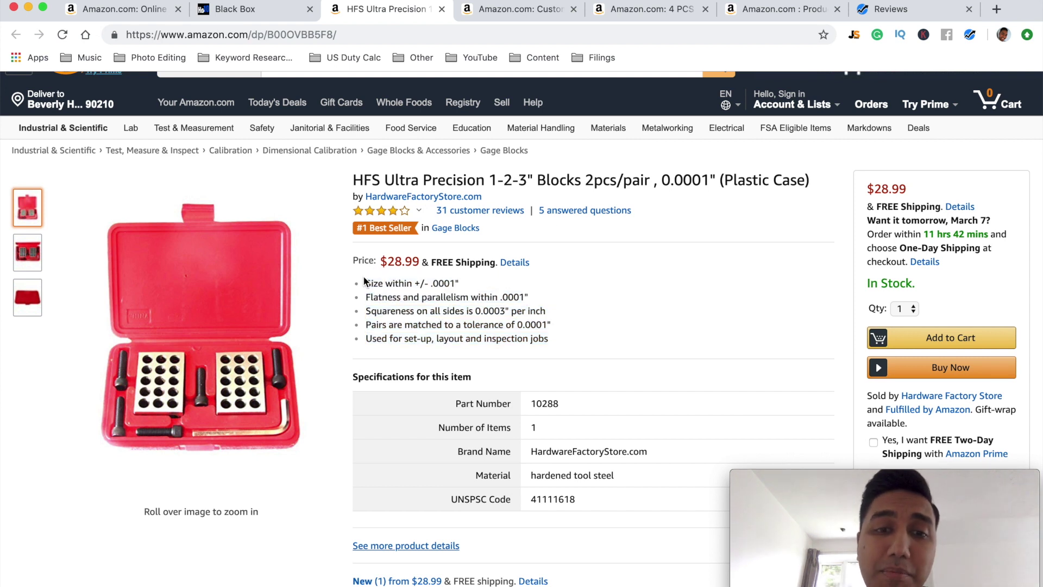
Look through the HFS listing's product images and compare them with the title and bullet points
{"action": "scroll", "coordinate": [381, 298], "scroll_direction": "down", "scroll_amount": 1}
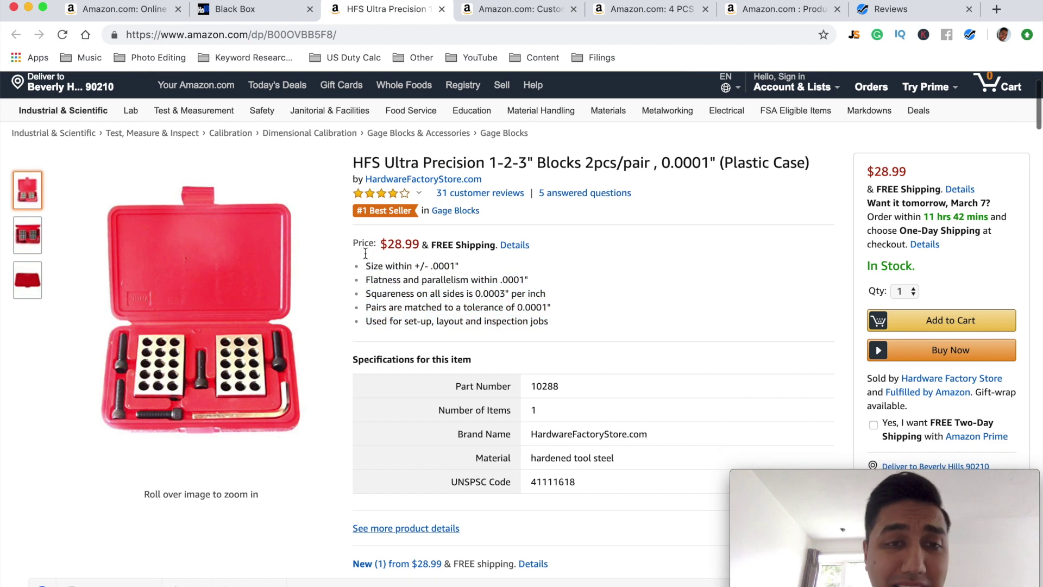
{"action": "mouse_move", "coordinate": [22, 288]}
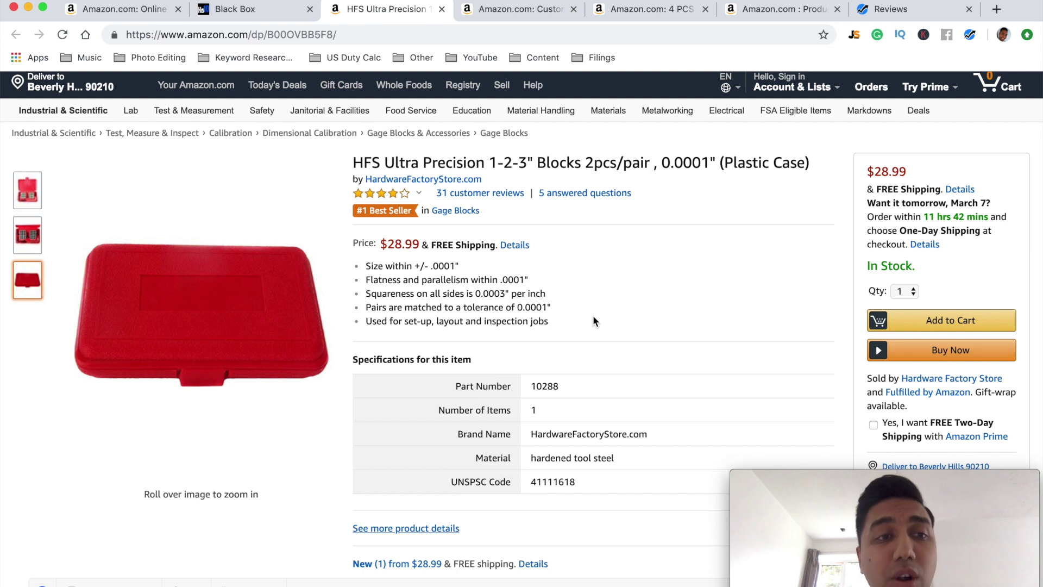
{"action": "mouse_move", "coordinate": [27, 234]}
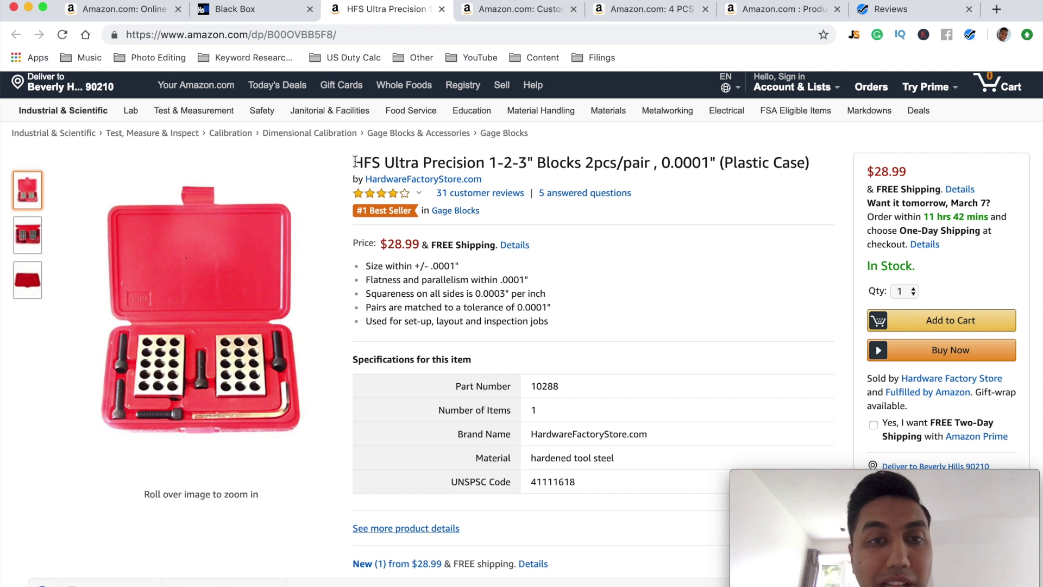
{"action": "left_click_drag", "start_coordinate": [355, 162], "coordinate": [599, 162]}
{"action": "left_click_drag", "start_coordinate": [365, 266], "coordinate": [557, 319]}
Show the HFS blocks' price and rank history for 90 days, and review the frequently bought together items
{"action": "scroll", "coordinate": [557, 319], "scroll_direction": "down", "scroll_amount": 10}
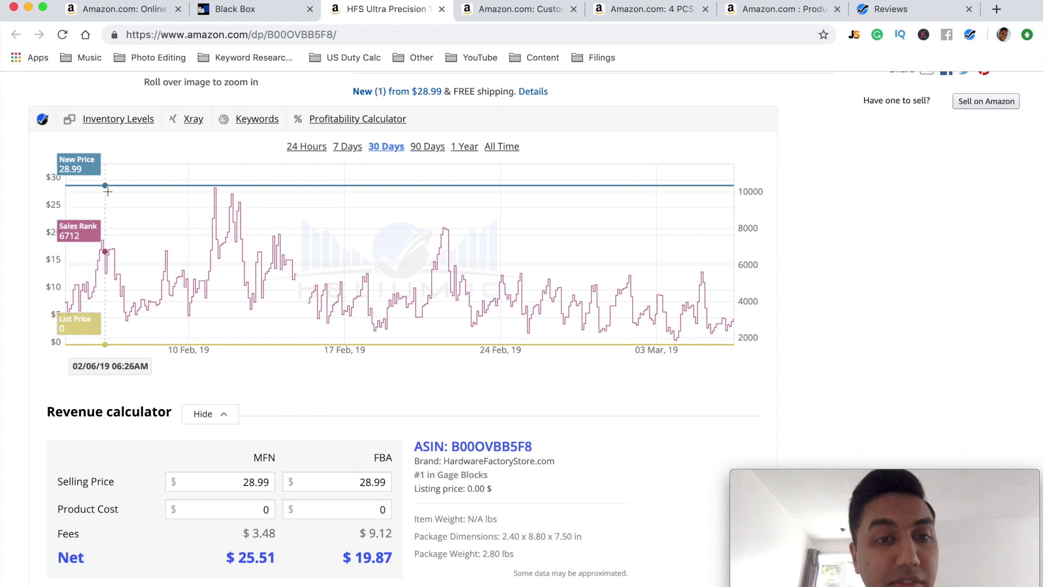
{"action": "left_click", "coordinate": [423, 147]}
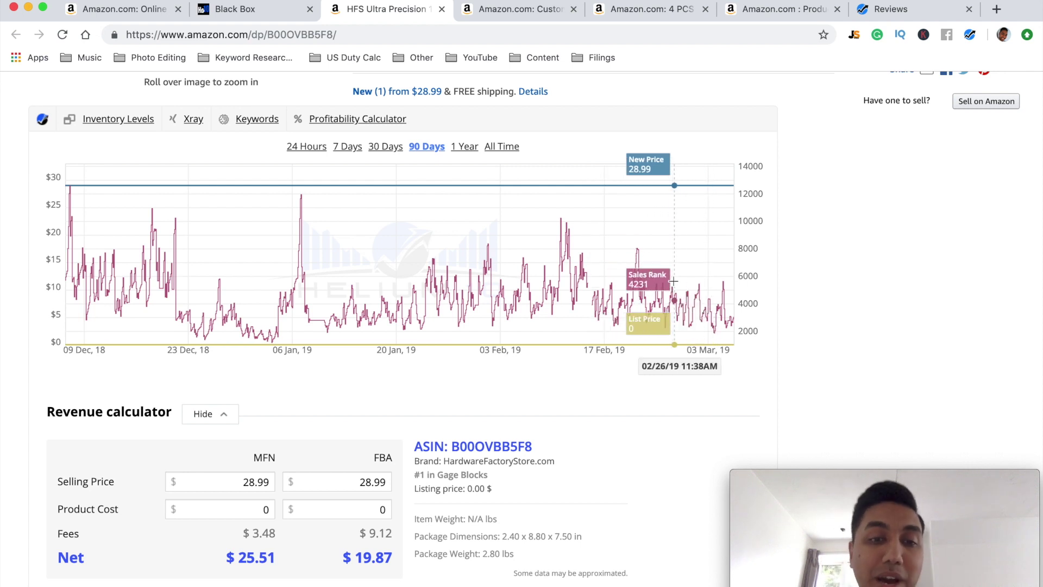
{"action": "scroll", "coordinate": [673, 281], "scroll_direction": "down", "scroll_amount": 10}
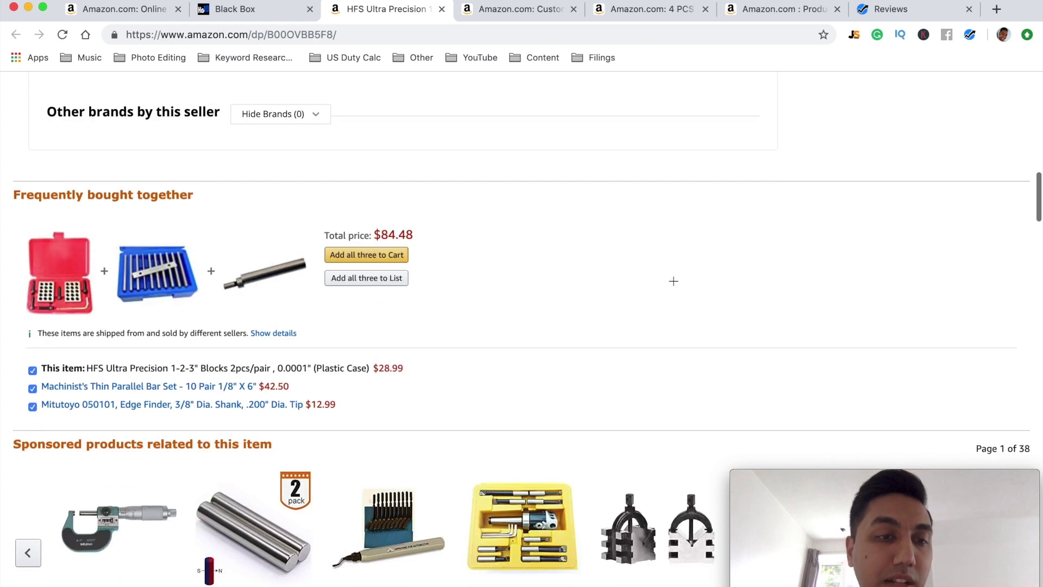
{"action": "scroll", "coordinate": [674, 281], "scroll_direction": "down", "scroll_amount": 2}
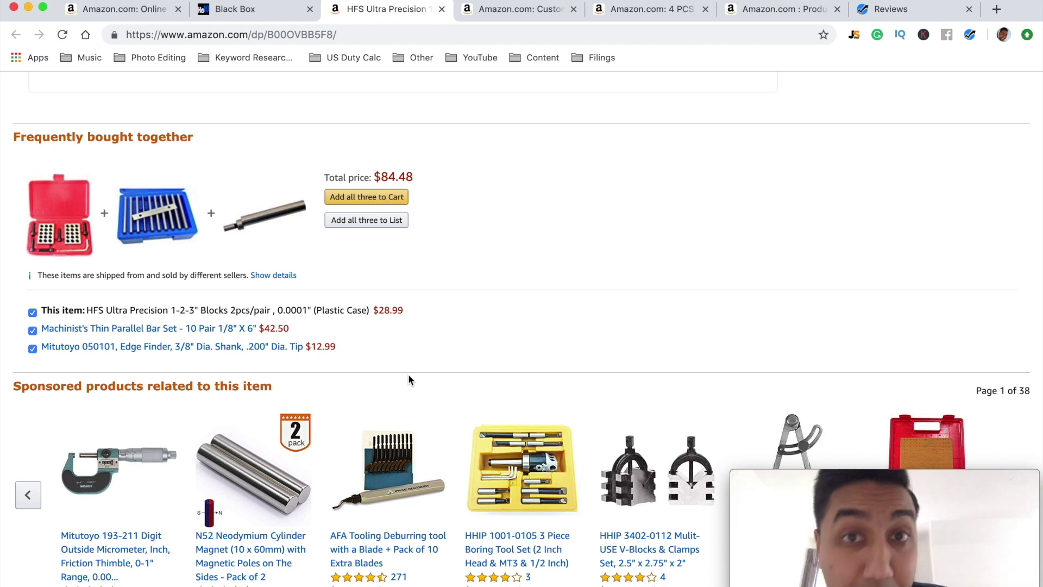
{"action": "left_click", "coordinate": [814, 507]}
{"action": "left_click_drag", "start_coordinate": [814, 506], "coordinate": [780, 277]}
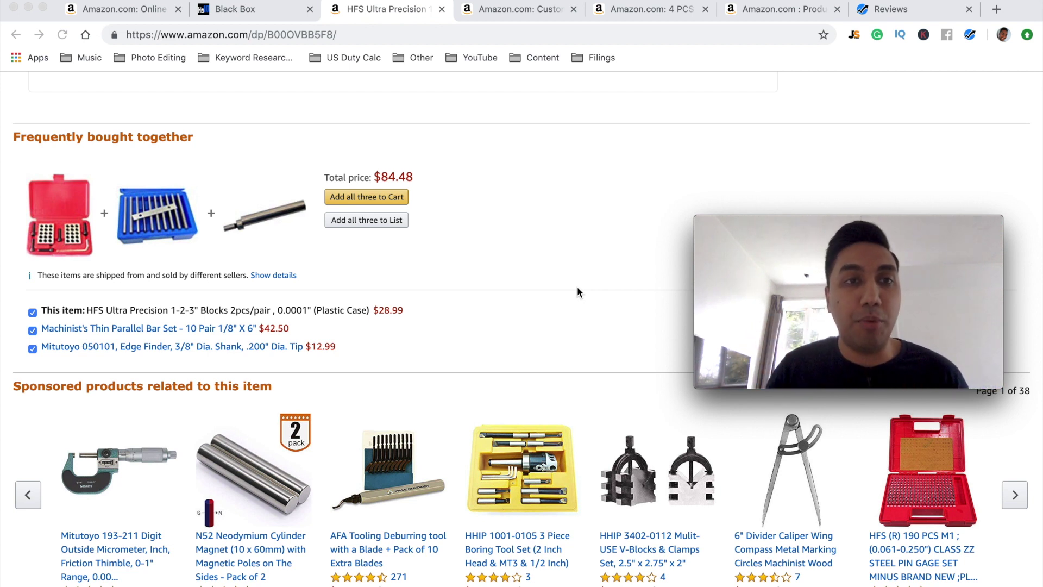
Return to the Black Box results and examine the HFS blocks' year-over-year sales and 90-day sales trend
{"action": "left_click", "coordinate": [269, 12]}
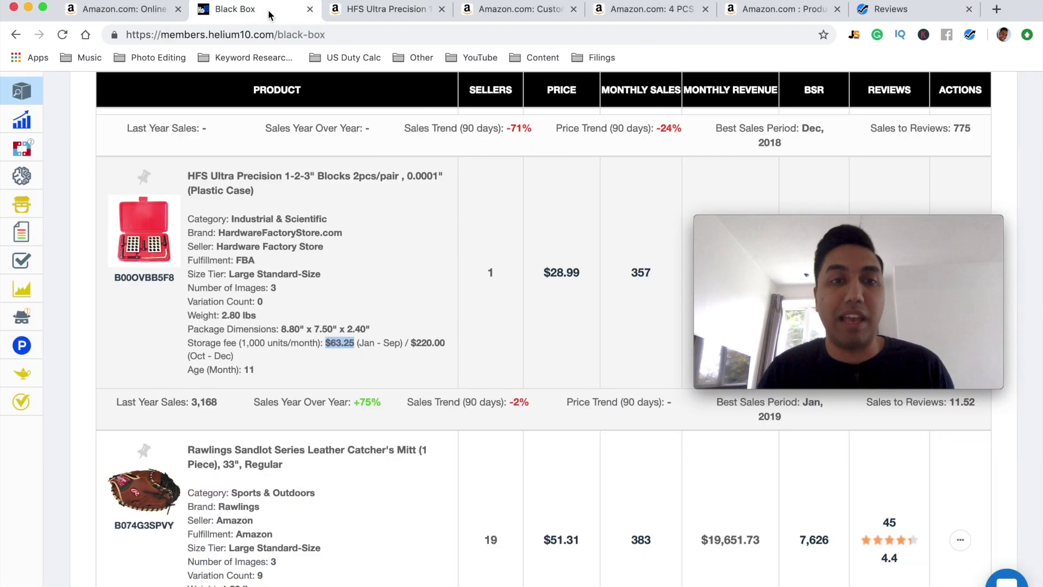
{"action": "scroll", "coordinate": [451, 367], "scroll_direction": "up", "scroll_amount": 4}
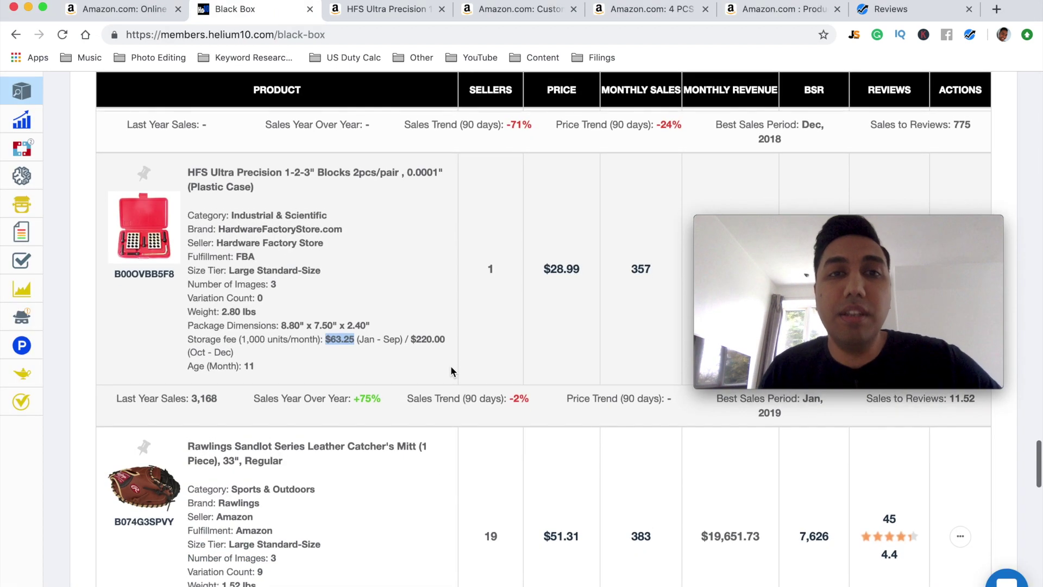
{"action": "scroll", "coordinate": [451, 367], "scroll_direction": "down", "scroll_amount": 1}
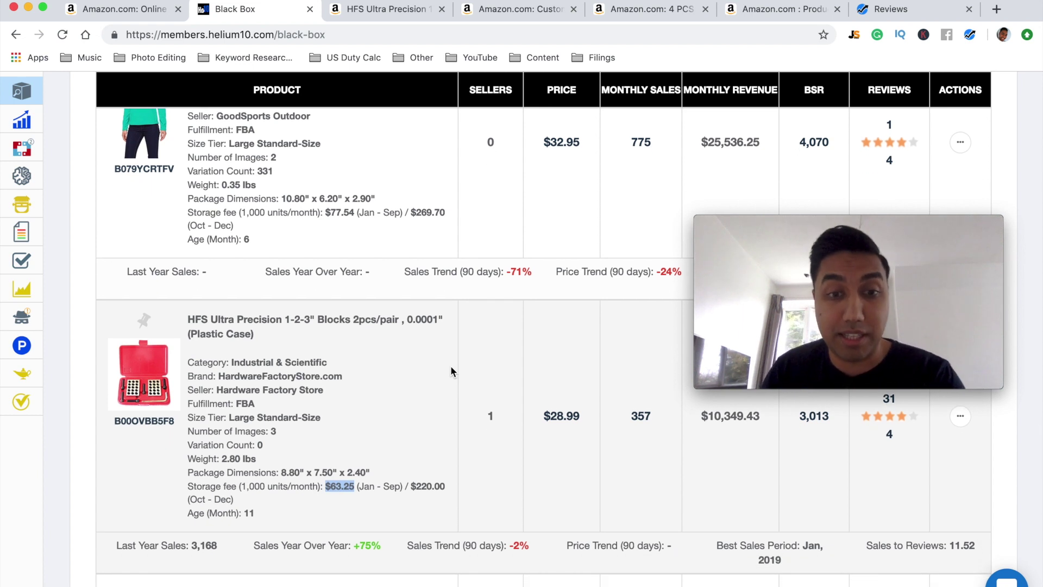
{"action": "scroll", "coordinate": [451, 366], "scroll_direction": "down", "scroll_amount": 1}
{"action": "left_click_drag", "start_coordinate": [255, 537], "coordinate": [383, 535]}
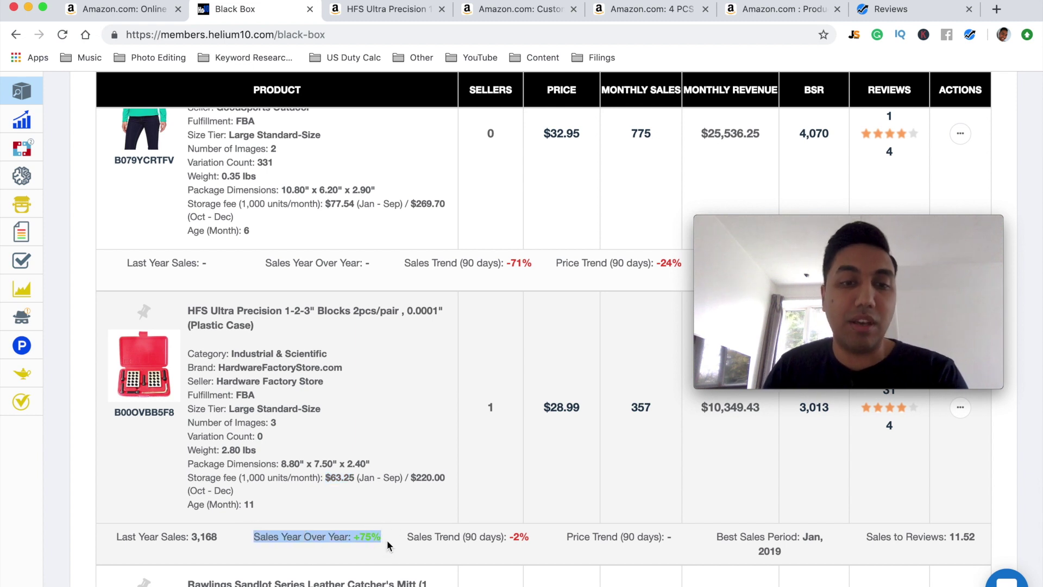
{"action": "left_click", "coordinate": [387, 540]}
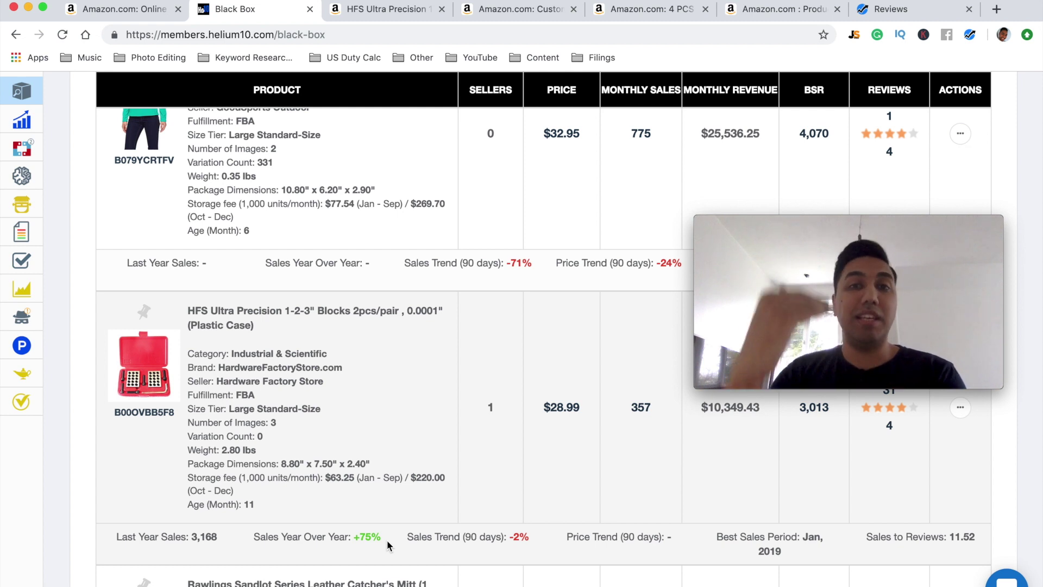
{"action": "left_click_drag", "start_coordinate": [382, 538], "coordinate": [360, 538]}
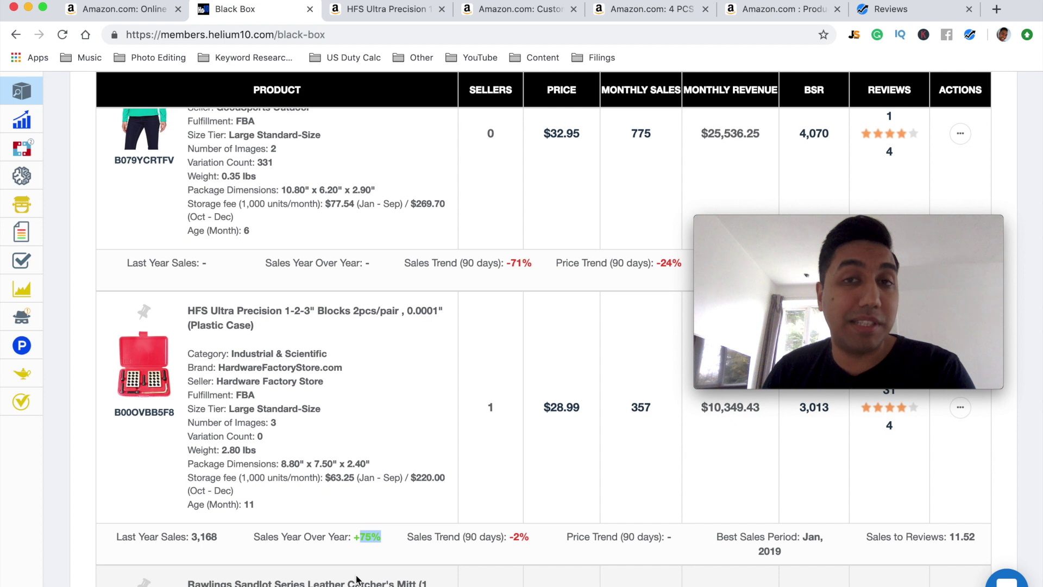
{"action": "left_click", "coordinate": [356, 545]}
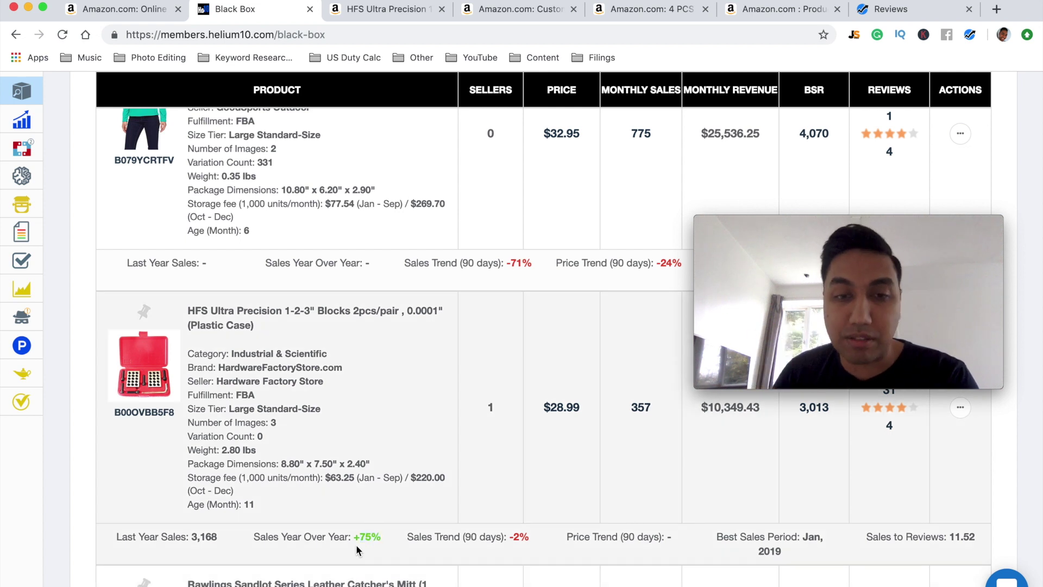
{"action": "left_click_drag", "start_coordinate": [414, 538], "coordinate": [520, 541]}
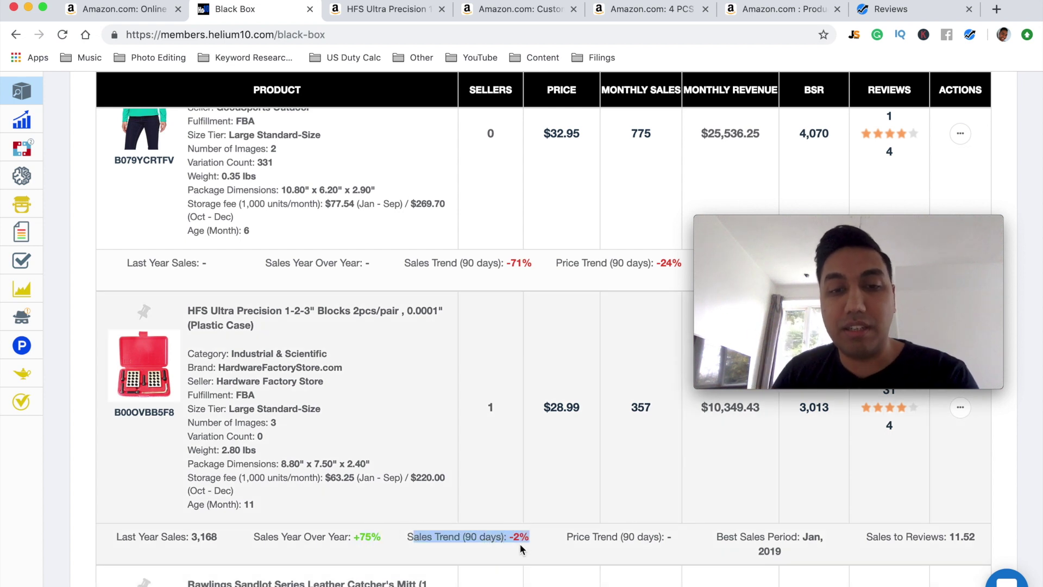
Examine the HFS blocks' best sales period and sales-to-reviews ratio in the Black Box results
{"action": "left_click", "coordinate": [521, 540]}
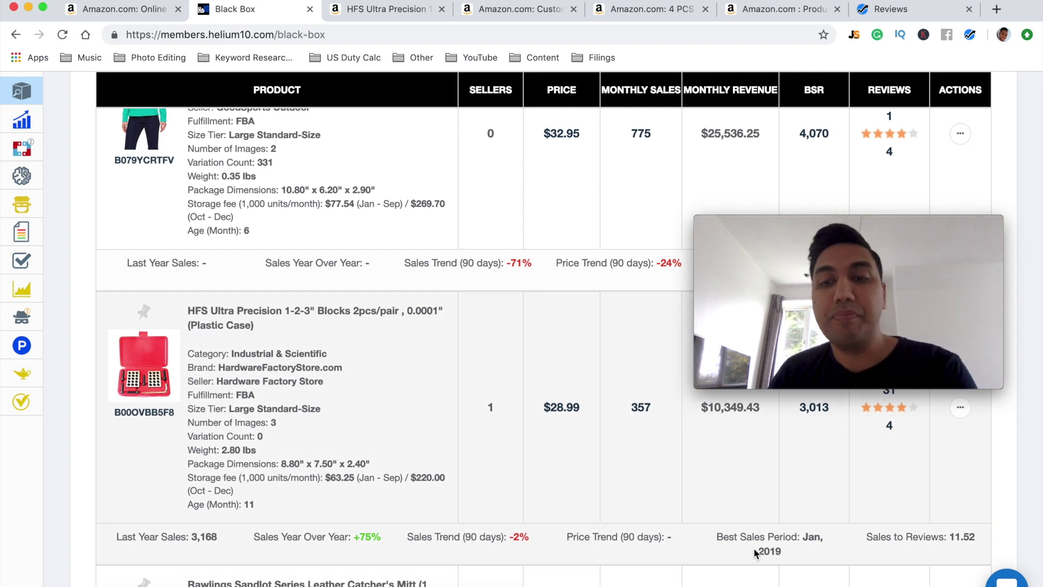
{"action": "scroll", "coordinate": [754, 547], "scroll_direction": "down", "scroll_amount": 1}
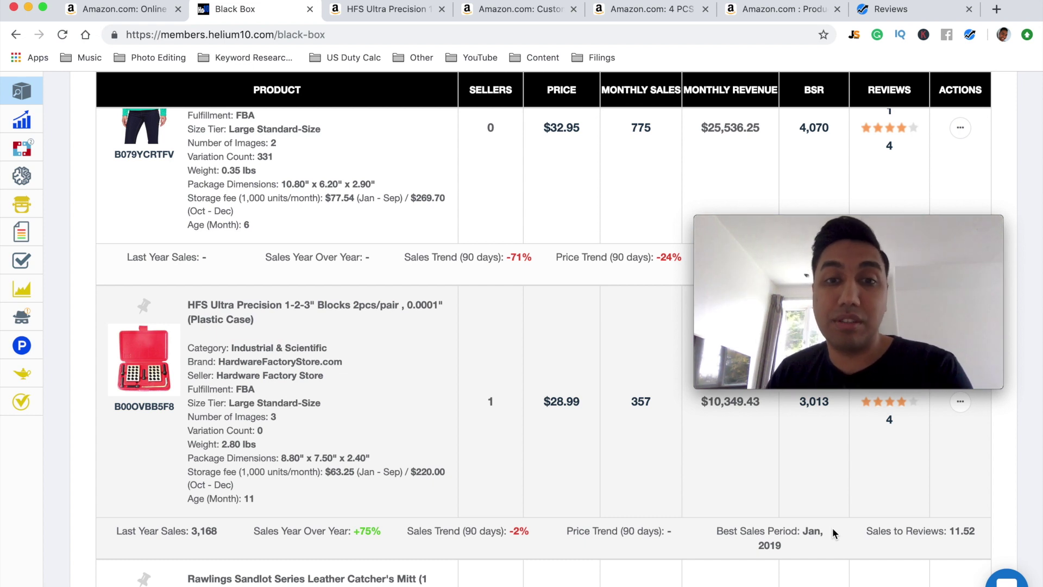
{"action": "scroll", "coordinate": [833, 530], "scroll_direction": "up", "scroll_amount": 2}
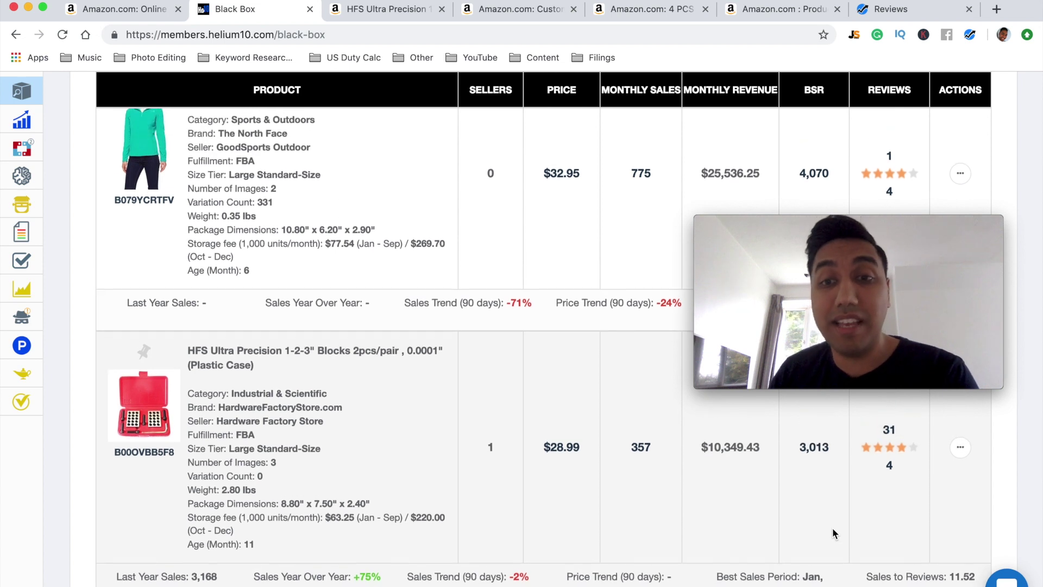
{"action": "scroll", "coordinate": [833, 530], "scroll_direction": "down", "scroll_amount": 1}
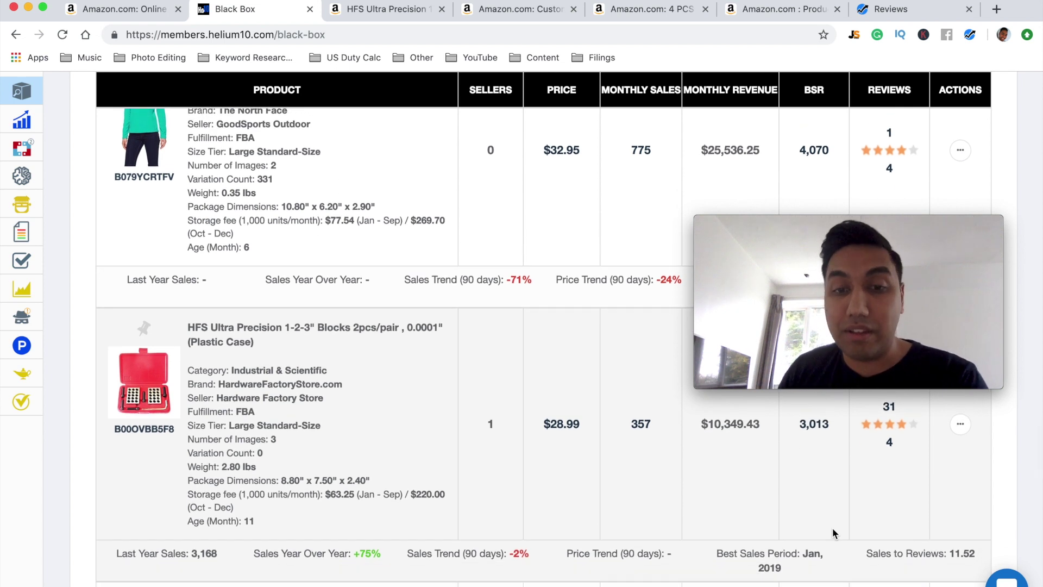
{"action": "scroll", "coordinate": [832, 530], "scroll_direction": "down", "scroll_amount": 1}
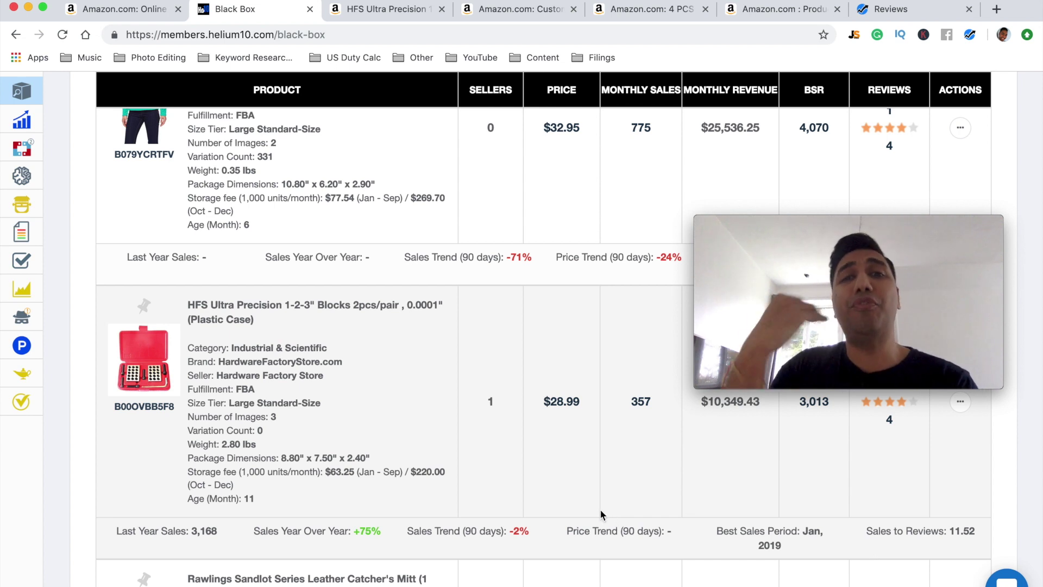
Return from the product results to the Black Box marketplace search filters and review them
{"action": "scroll", "coordinate": [600, 508], "scroll_direction": "up", "scroll_amount": 5}
{"action": "scroll", "coordinate": [600, 508], "scroll_direction": "up", "scroll_amount": 20}
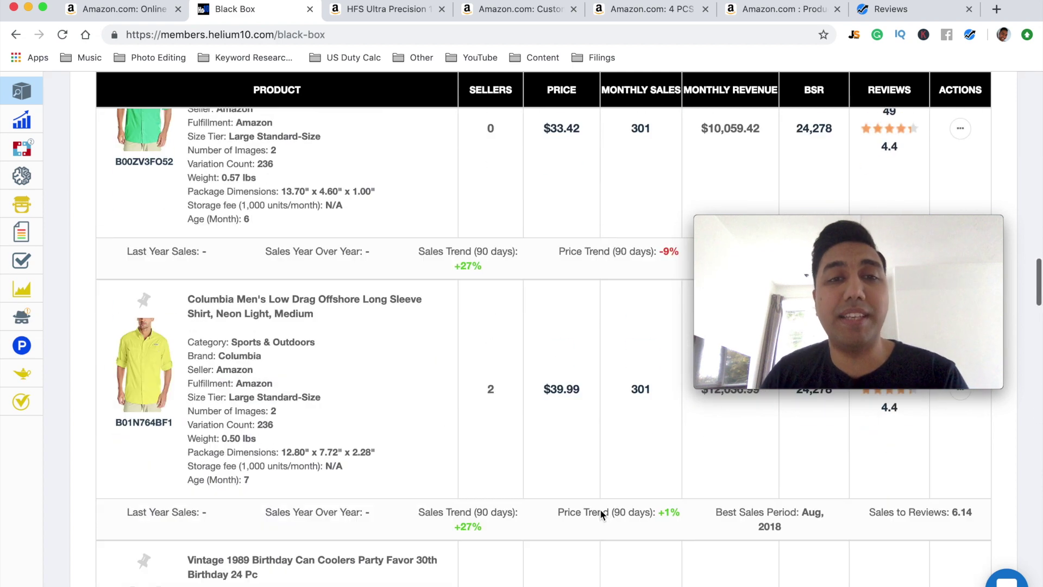
{"action": "scroll", "coordinate": [599, 511], "scroll_direction": "up", "scroll_amount": 8}
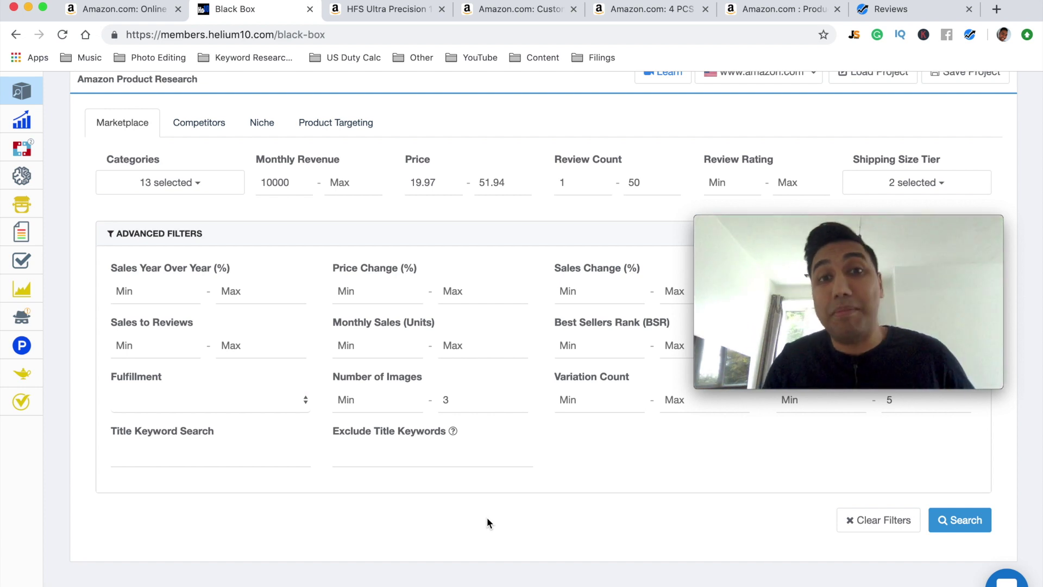
{"action": "mouse_move", "coordinate": [50, 116]}
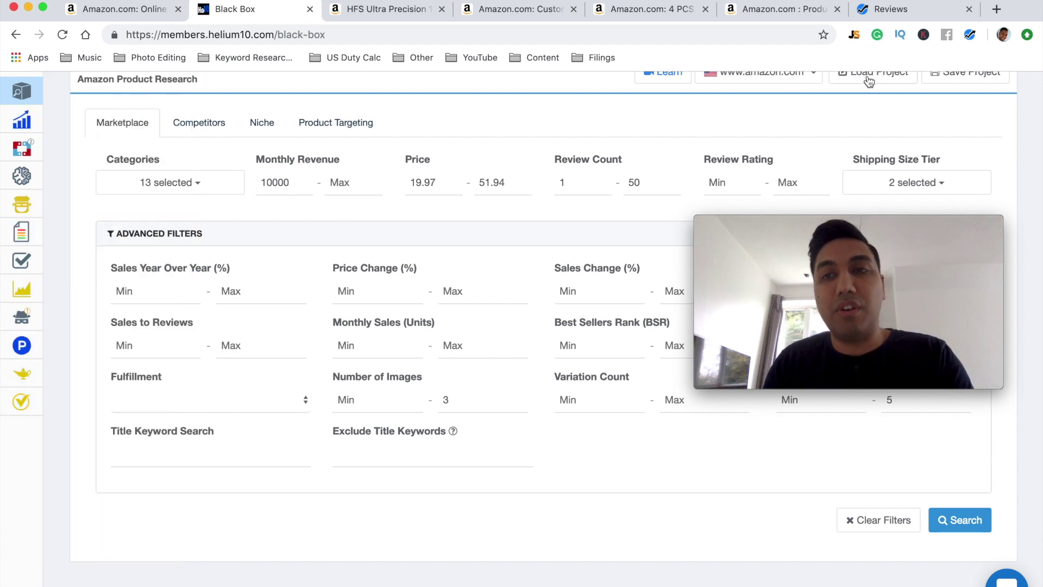
Review the tools offered by the Helium 10 browser extension and the full list of tools on the members site
{"action": "left_click", "coordinate": [970, 35]}
{"action": "left_click_drag", "start_coordinate": [902, 248], "coordinate": [916, 403]}
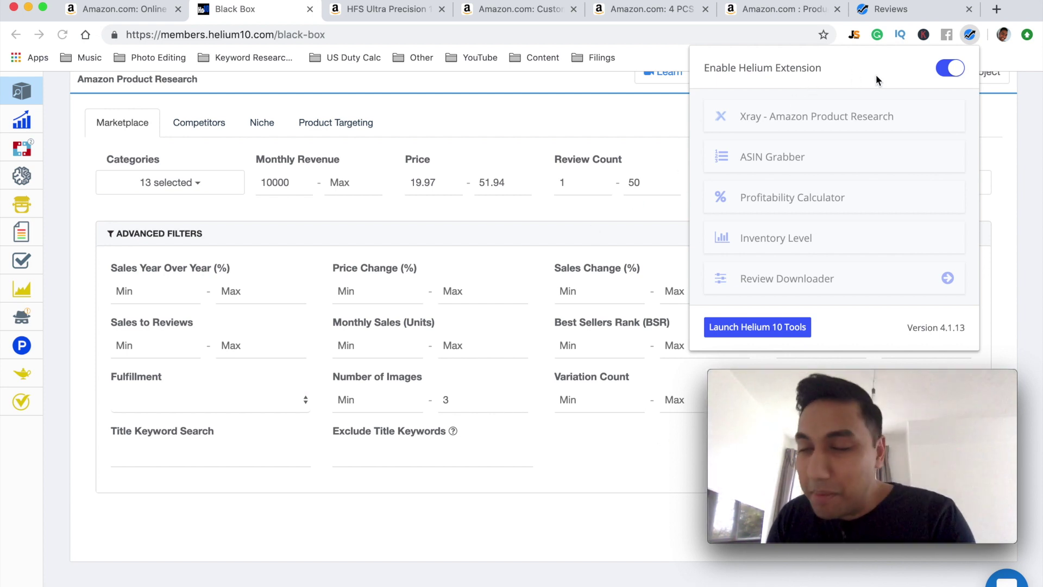
{"action": "left_click", "coordinate": [970, 36]}
{"action": "left_click", "coordinate": [970, 35]}
{"action": "left_click", "coordinate": [520, 259]}
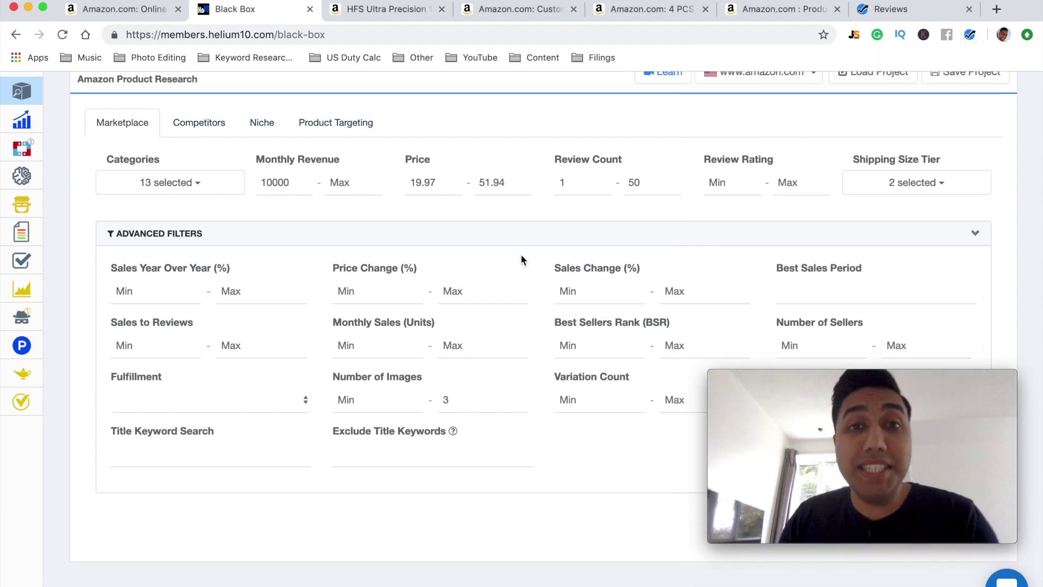
{"action": "mouse_move", "coordinate": [22, 152]}
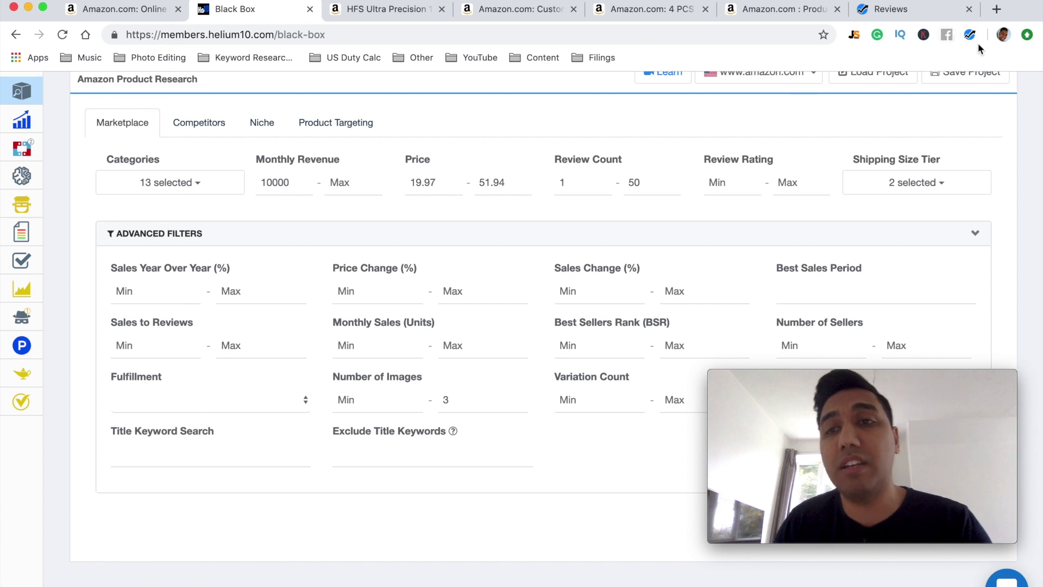
{"action": "mouse_move", "coordinate": [120, 270]}
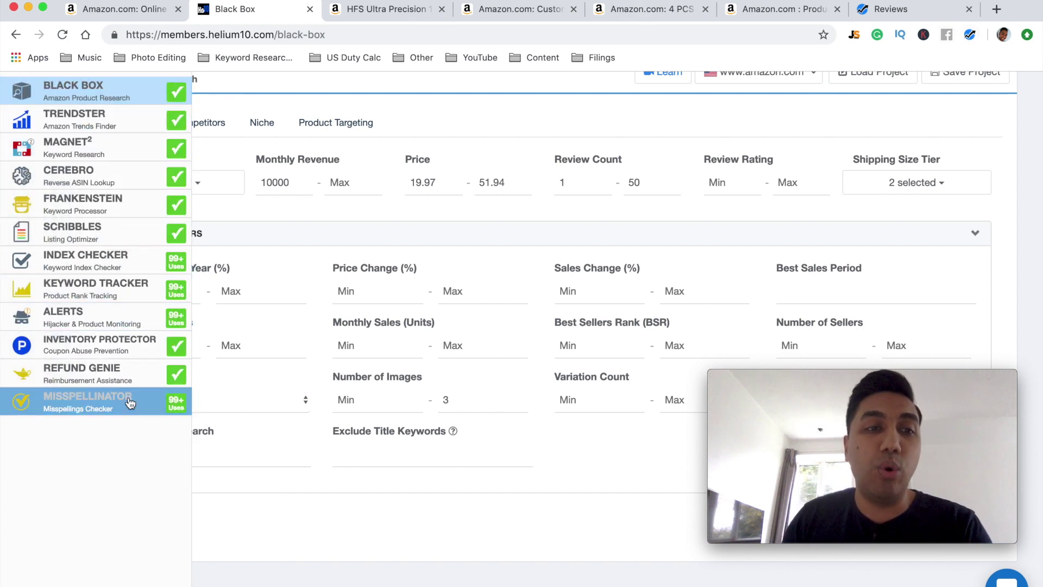